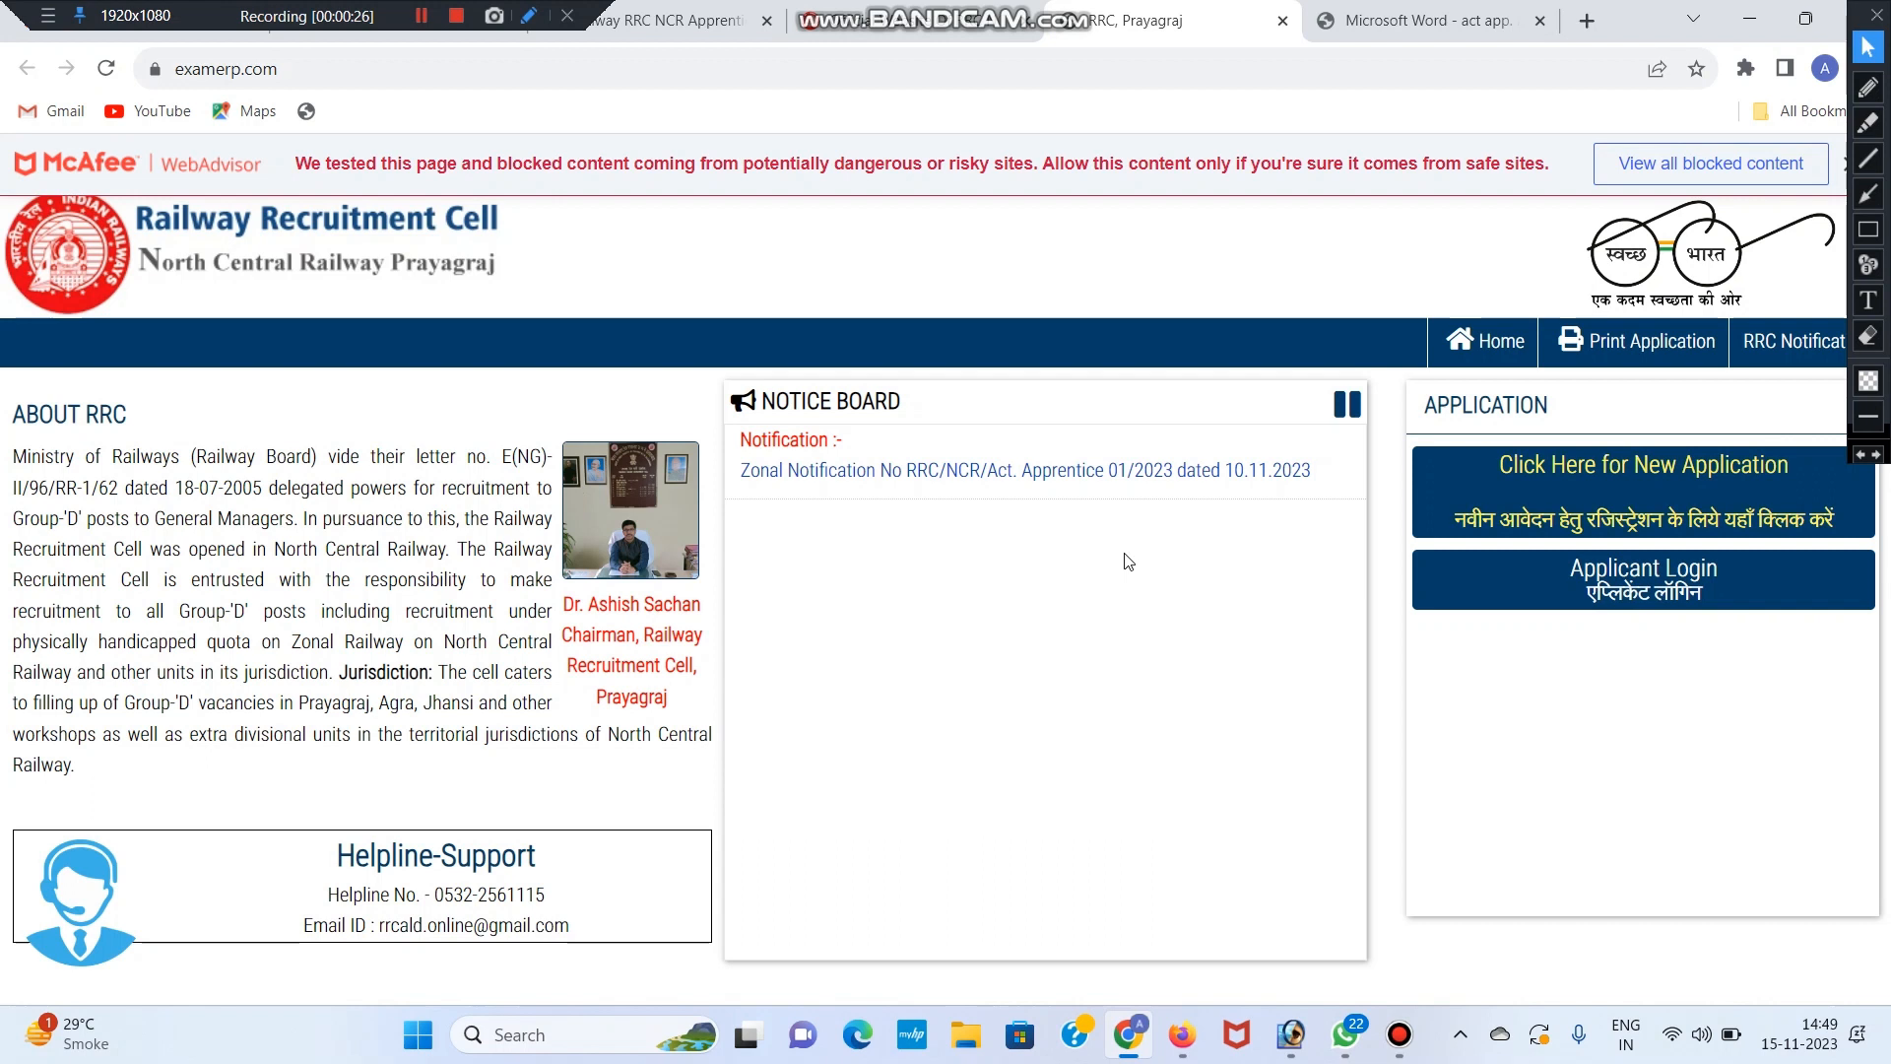
Open the act apprentice notification PDF and examine the opening and closing dates on its first page.
key(ctrl+Tab)
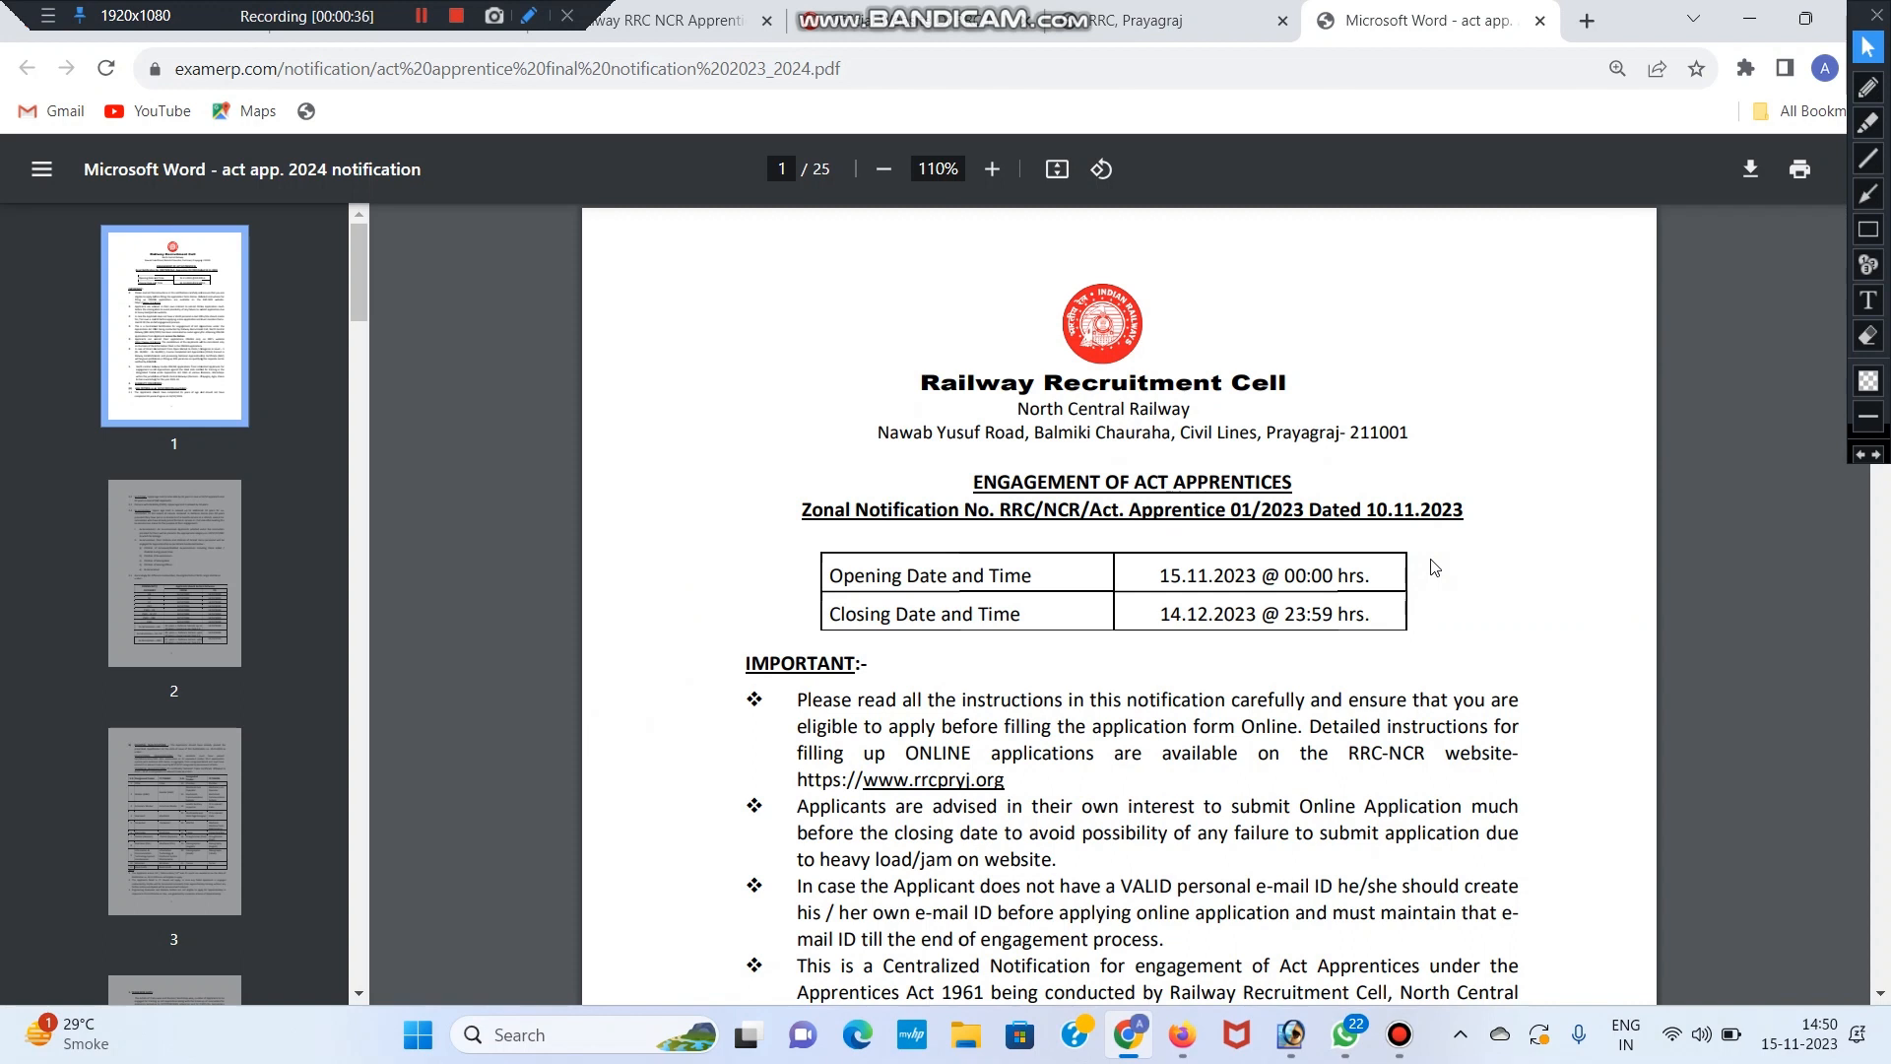
scroll(1434, 567, down, 1)
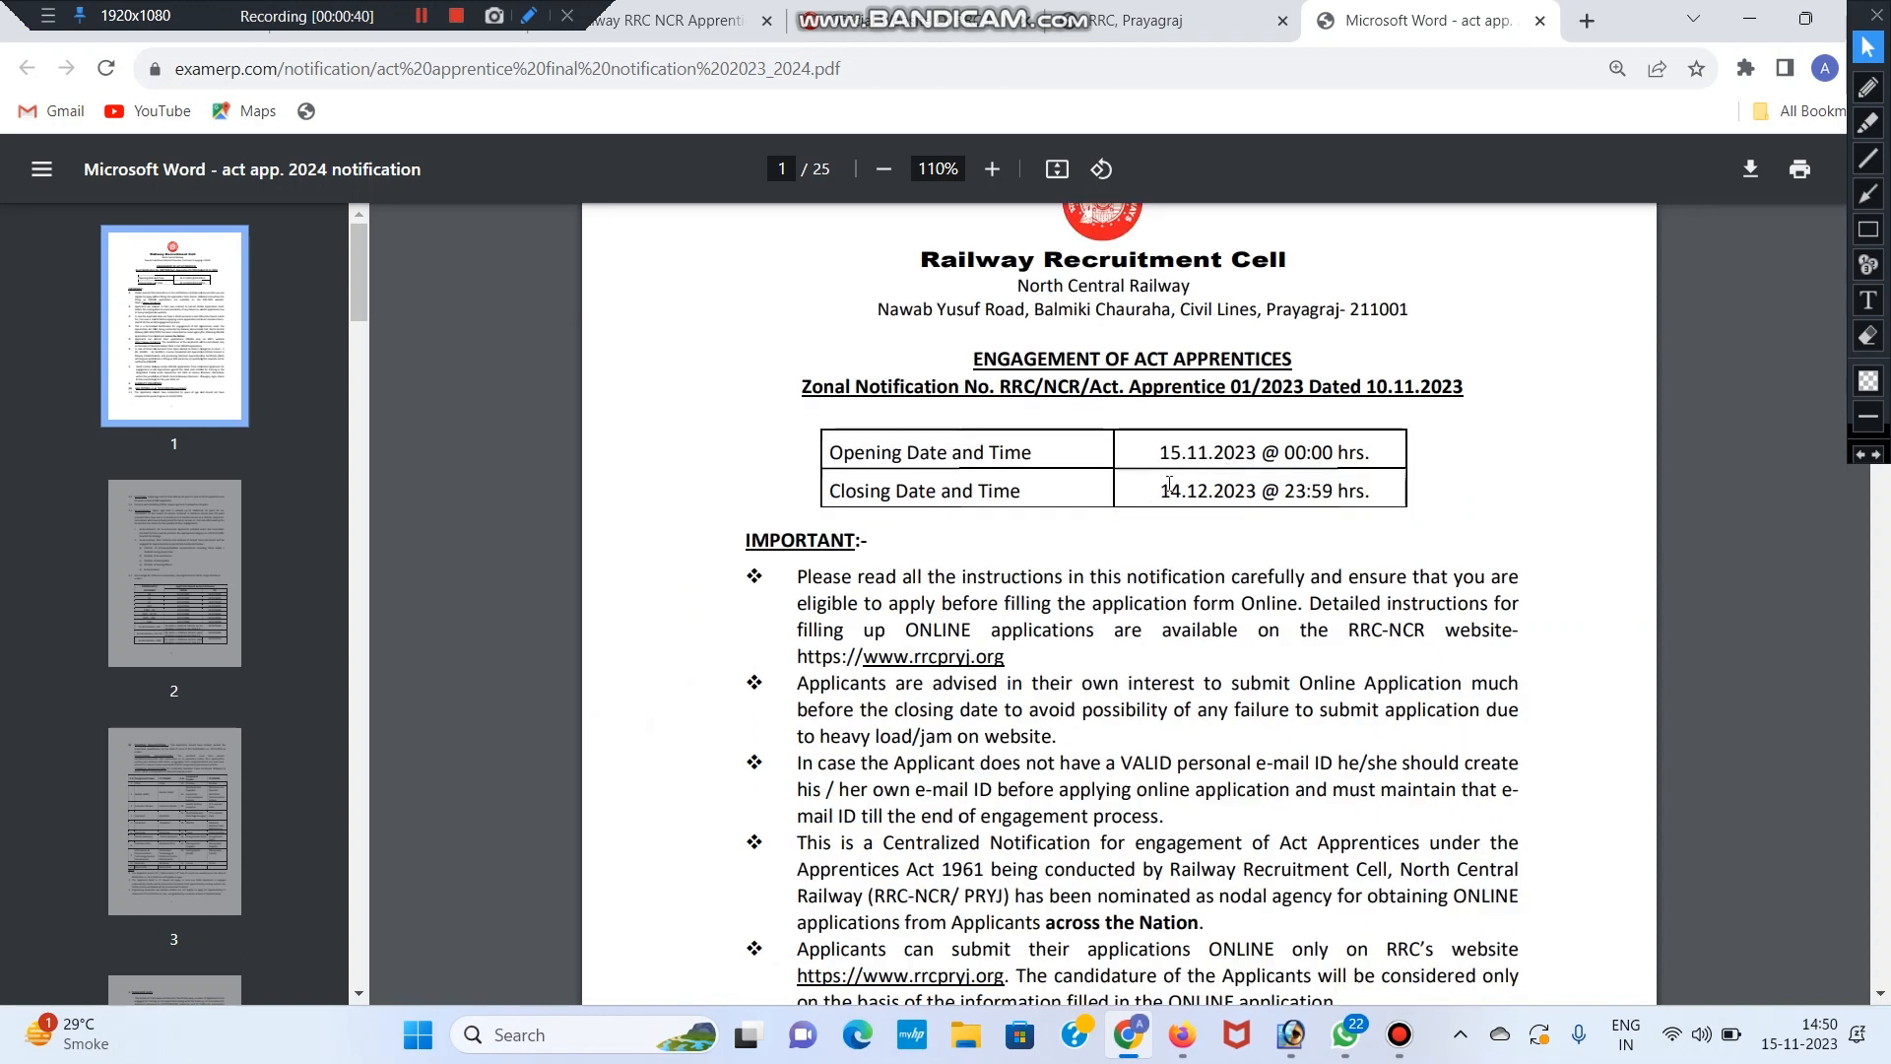
mouse_move(1161, 489)
mouse_down()
mouse_move(1246, 490)
mouse_move(1182, 498)
mouse_up()
click(1258, 490)
click(1182, 497)
Read the age criteria under Eligibility Conditions in the notification, highlighting the minimum and maximum age text.
scroll(1149, 519, down, 10)
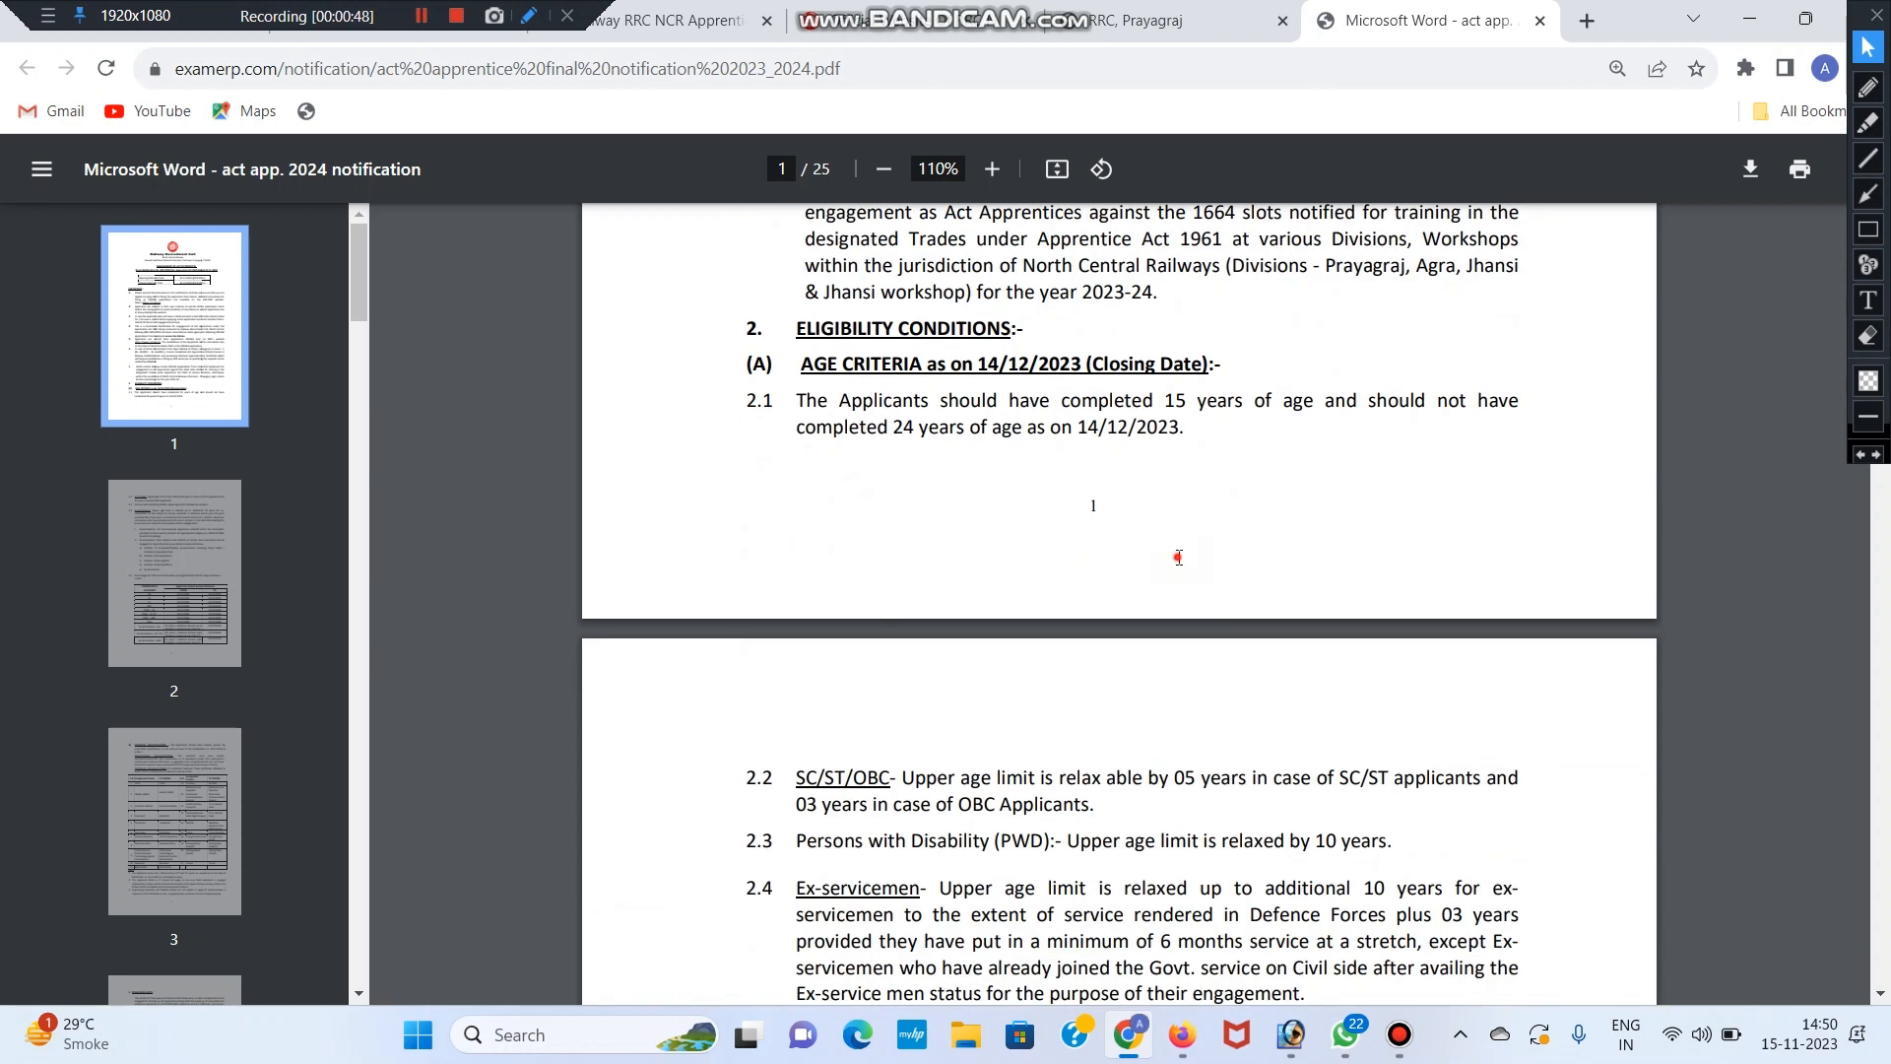
click(1178, 557)
drag(1158, 394, 1078, 426)
click(1215, 414)
click(1075, 425)
Review the upper age relaxation for SC/ST/OBC applicants in clause 2.2 of the notification.
scroll(1267, 477, down, 1)
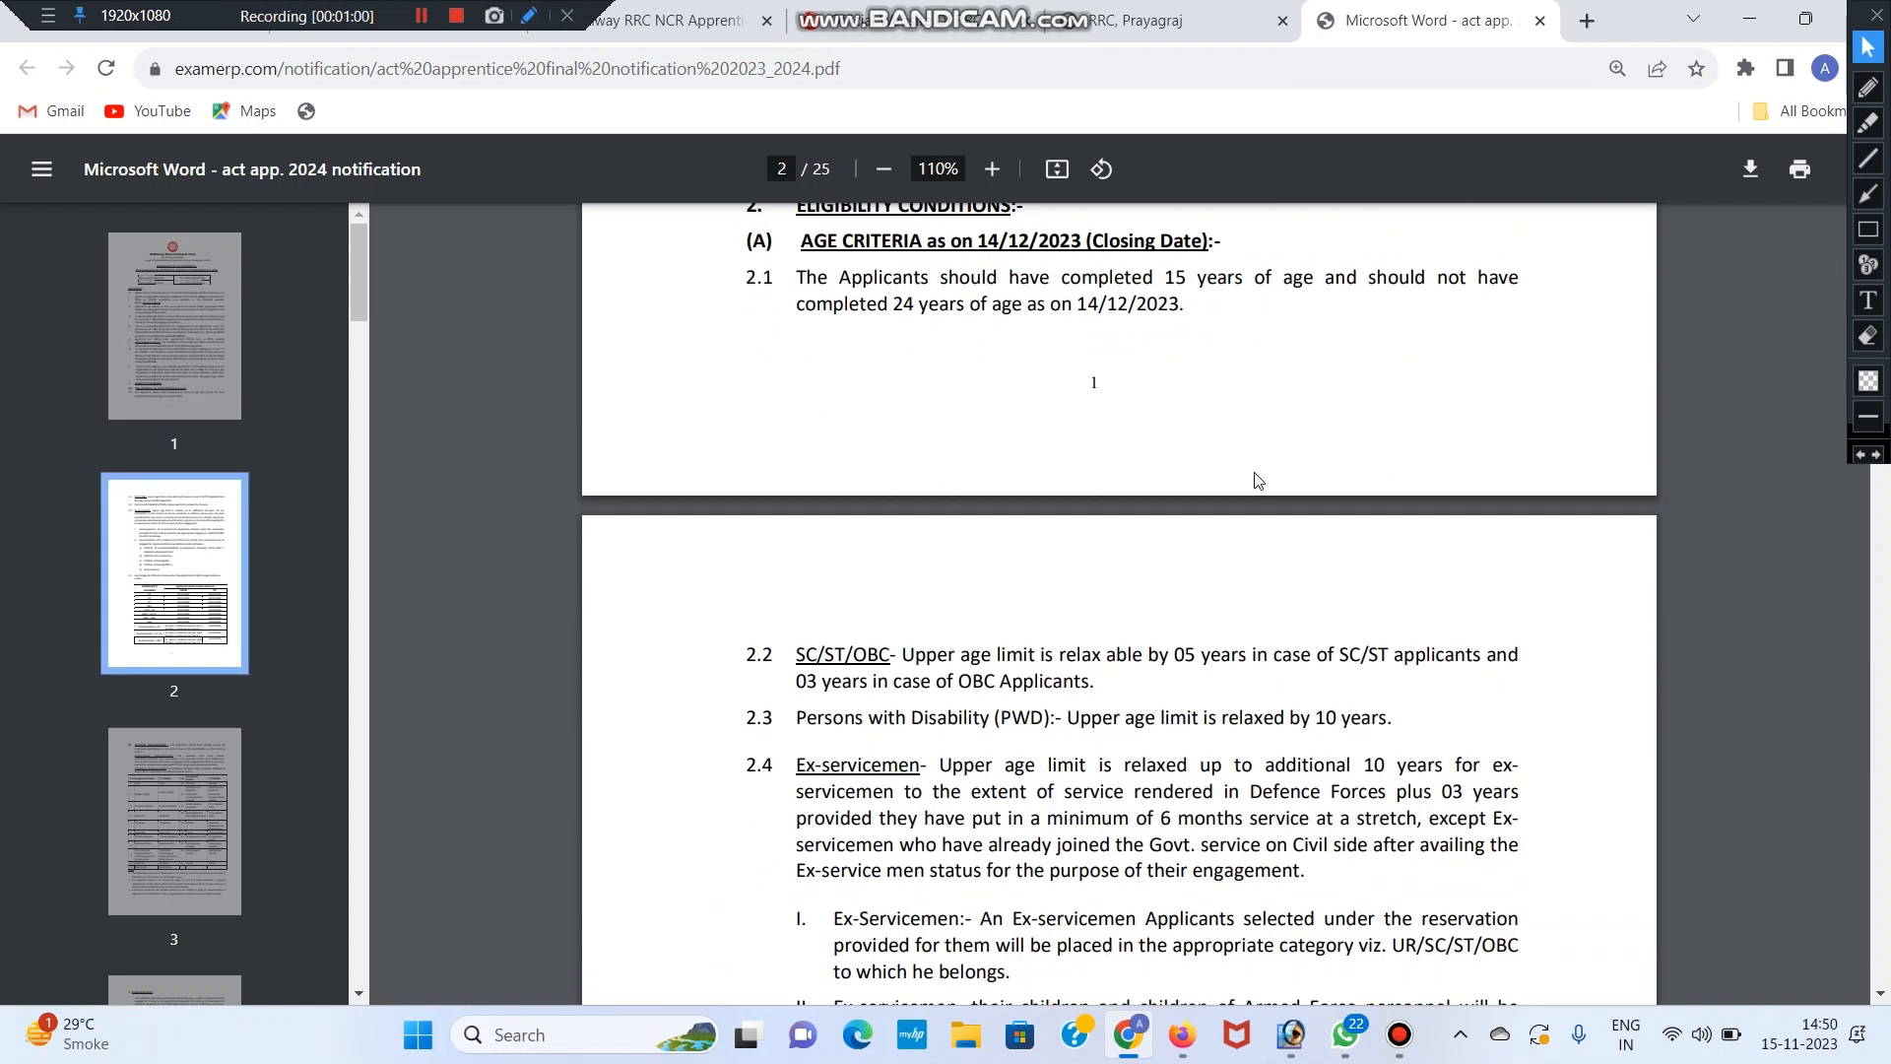
scroll(821, 571, down, 1)
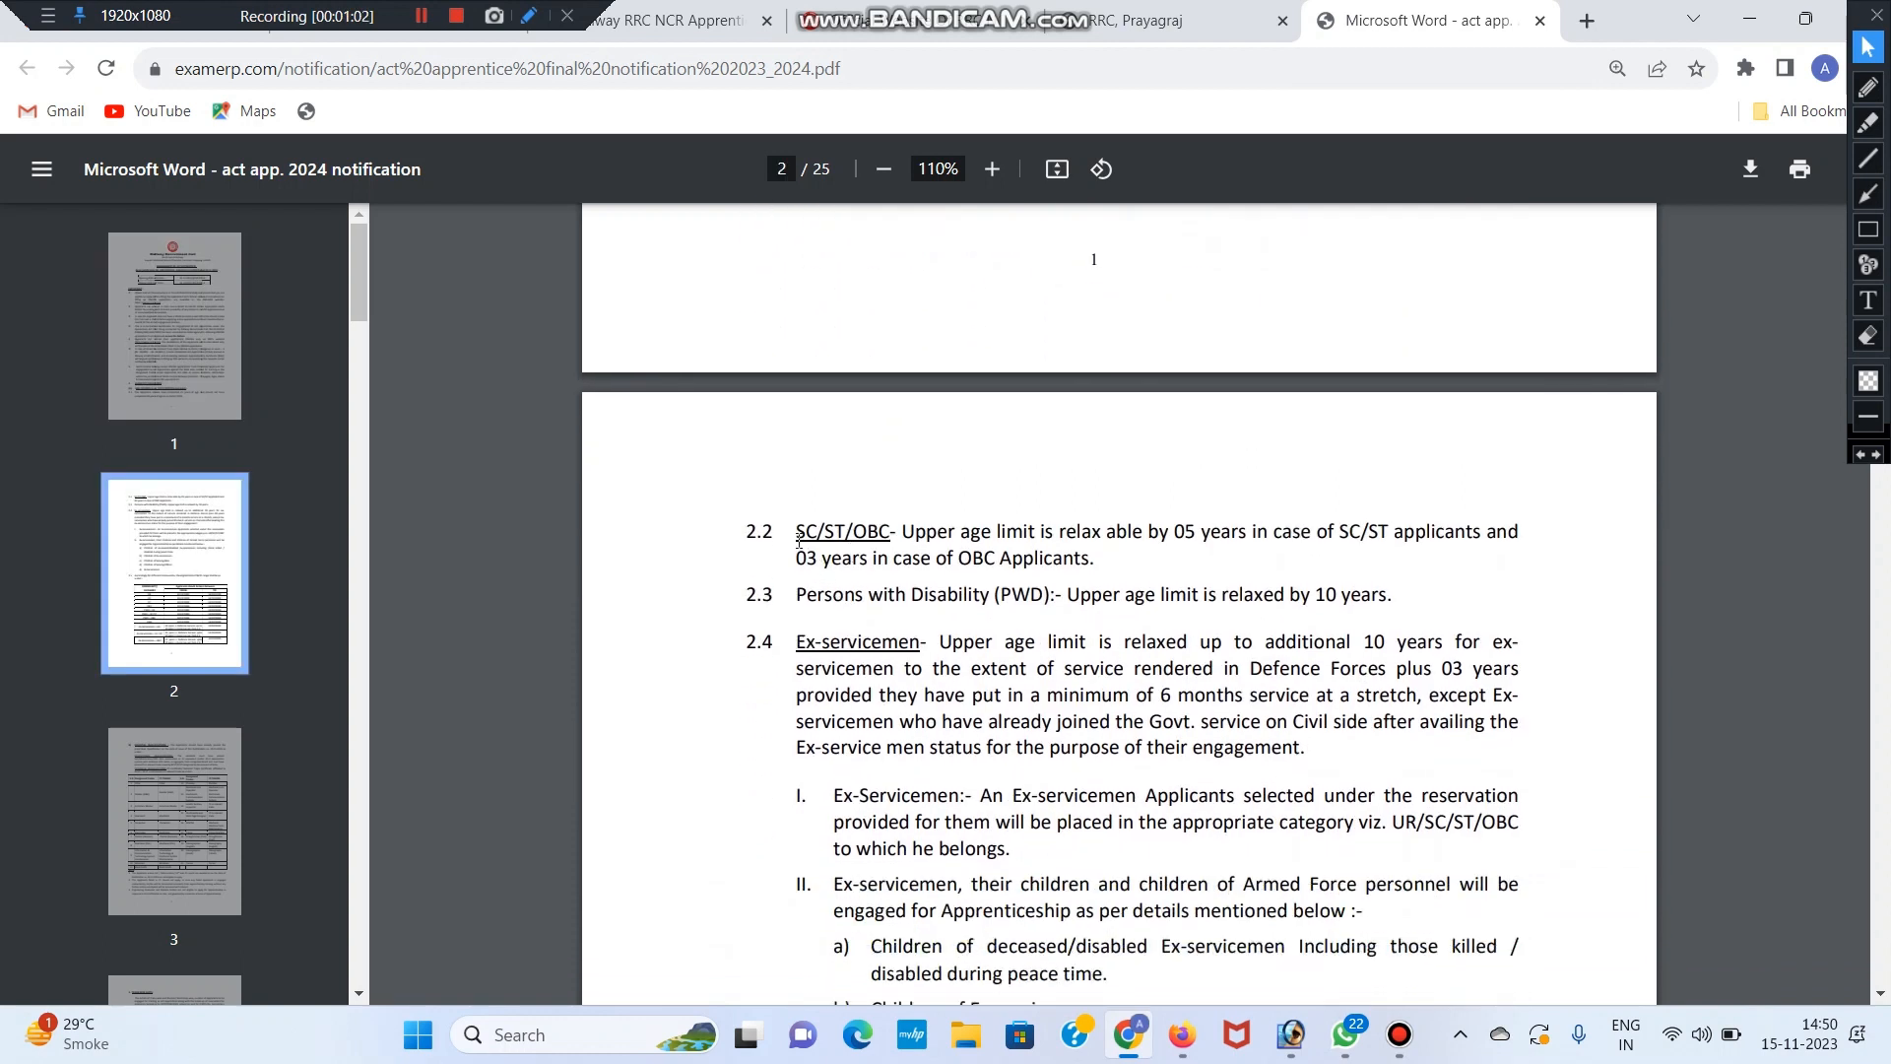
drag(809, 533, 1091, 558)
click(911, 511)
click(1095, 563)
Look over the table of designated trades and matching ITI trades on page 3 of the notification.
scroll(1096, 562, down, 20)
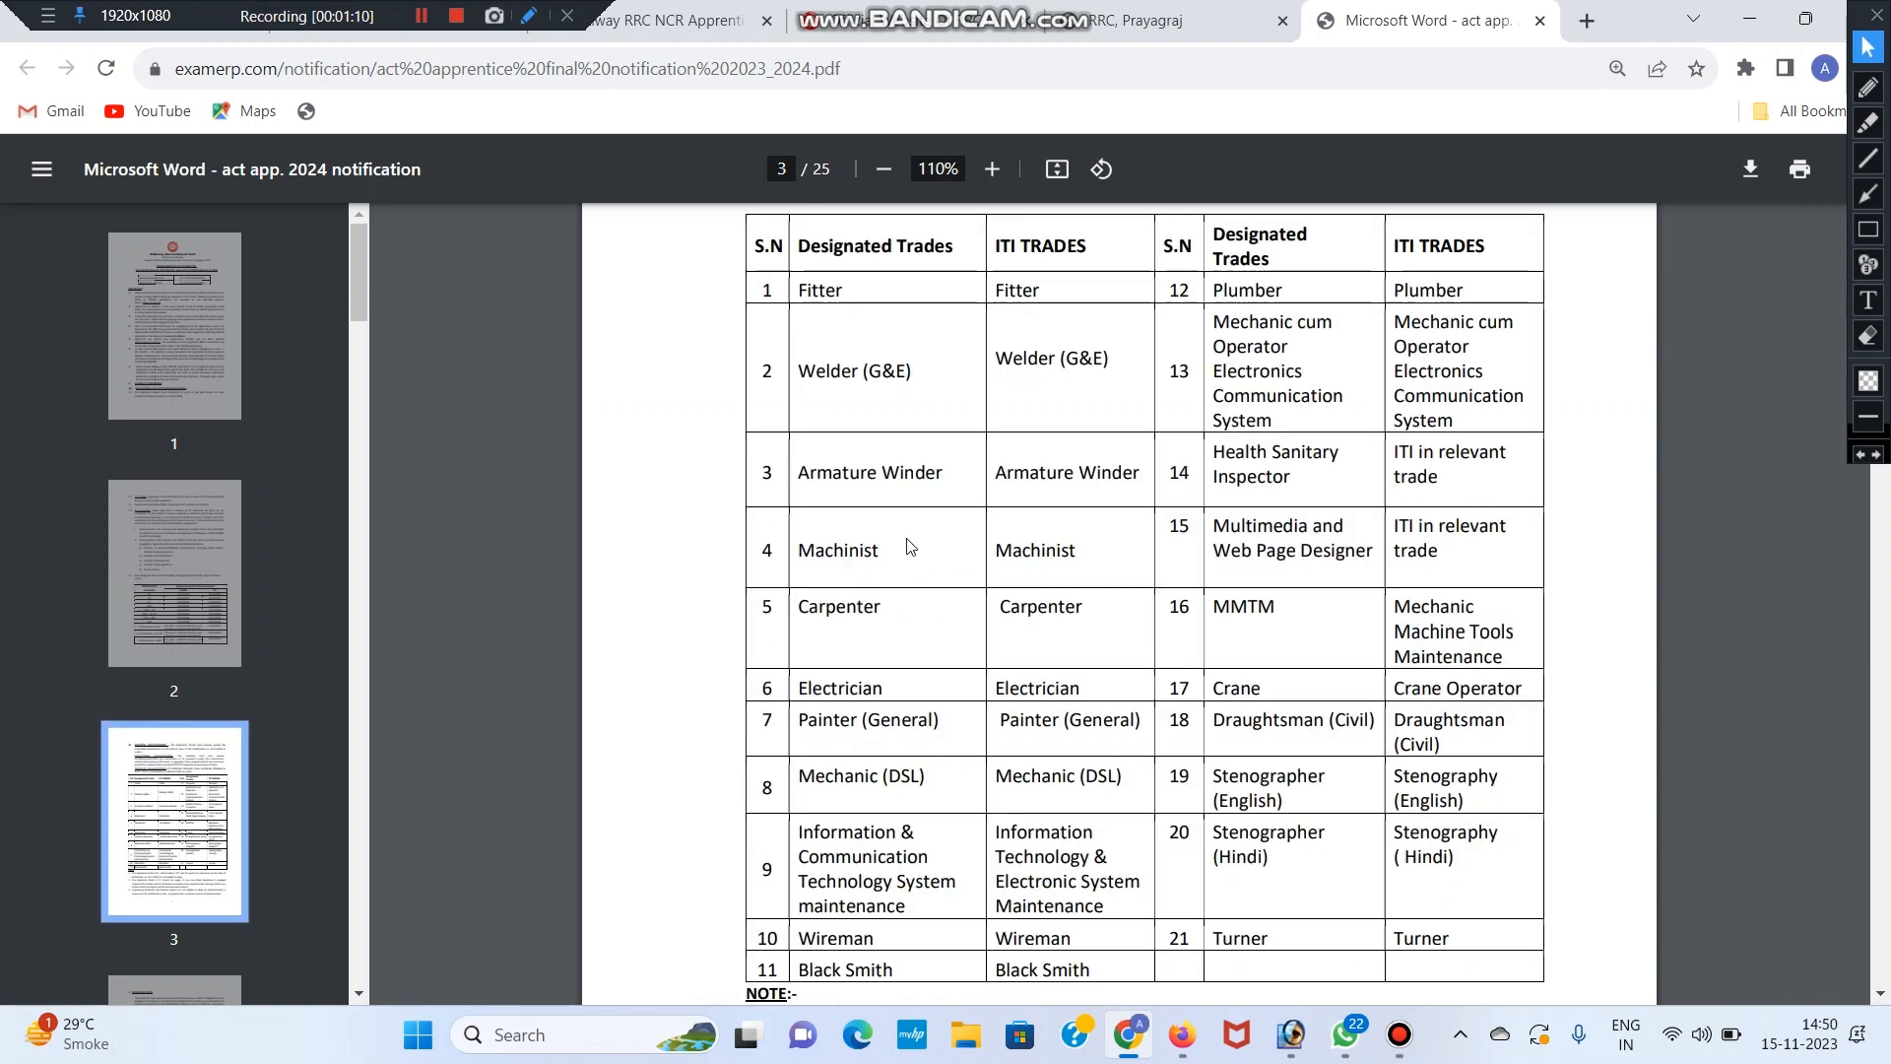
scroll(832, 415, up, 1)
drag(796, 414, 1183, 722)
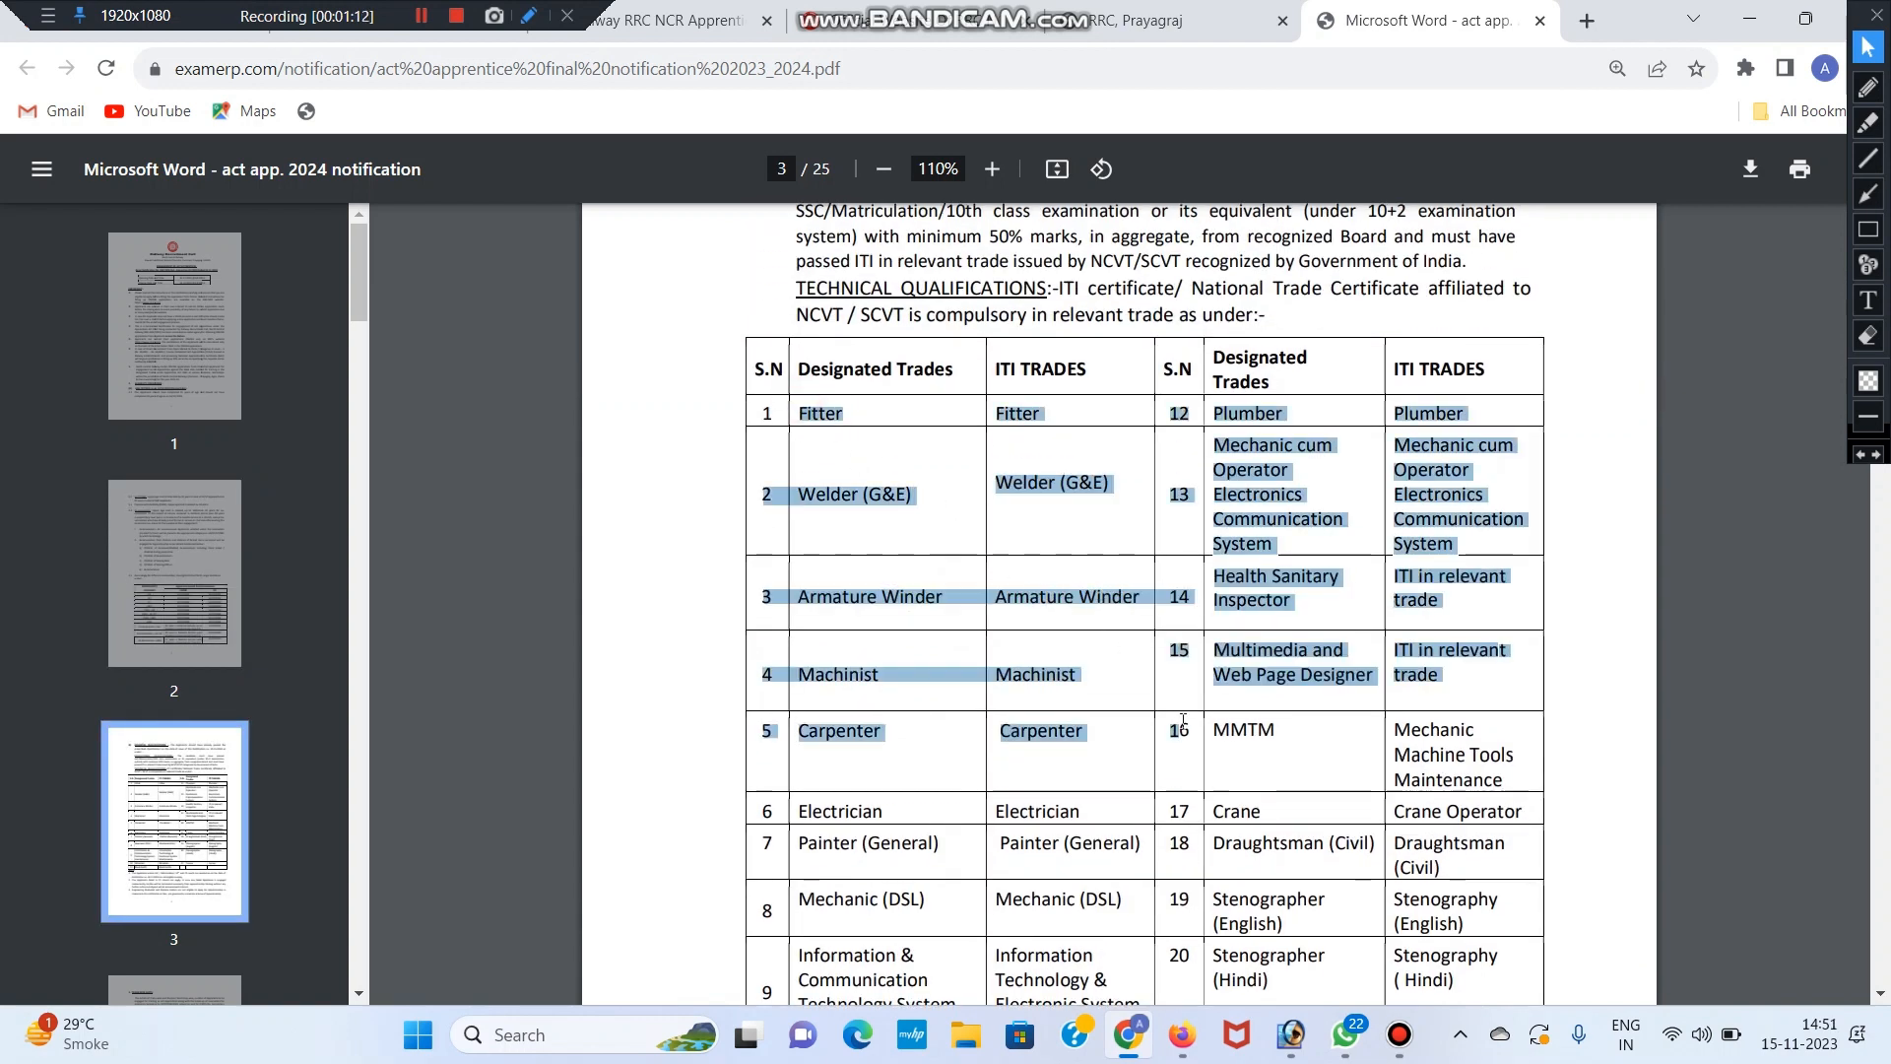
click(1183, 722)
Read clause 6.1 of the Mode of Selection section about how the merit list is prepared.
scroll(1183, 722, down, 10)
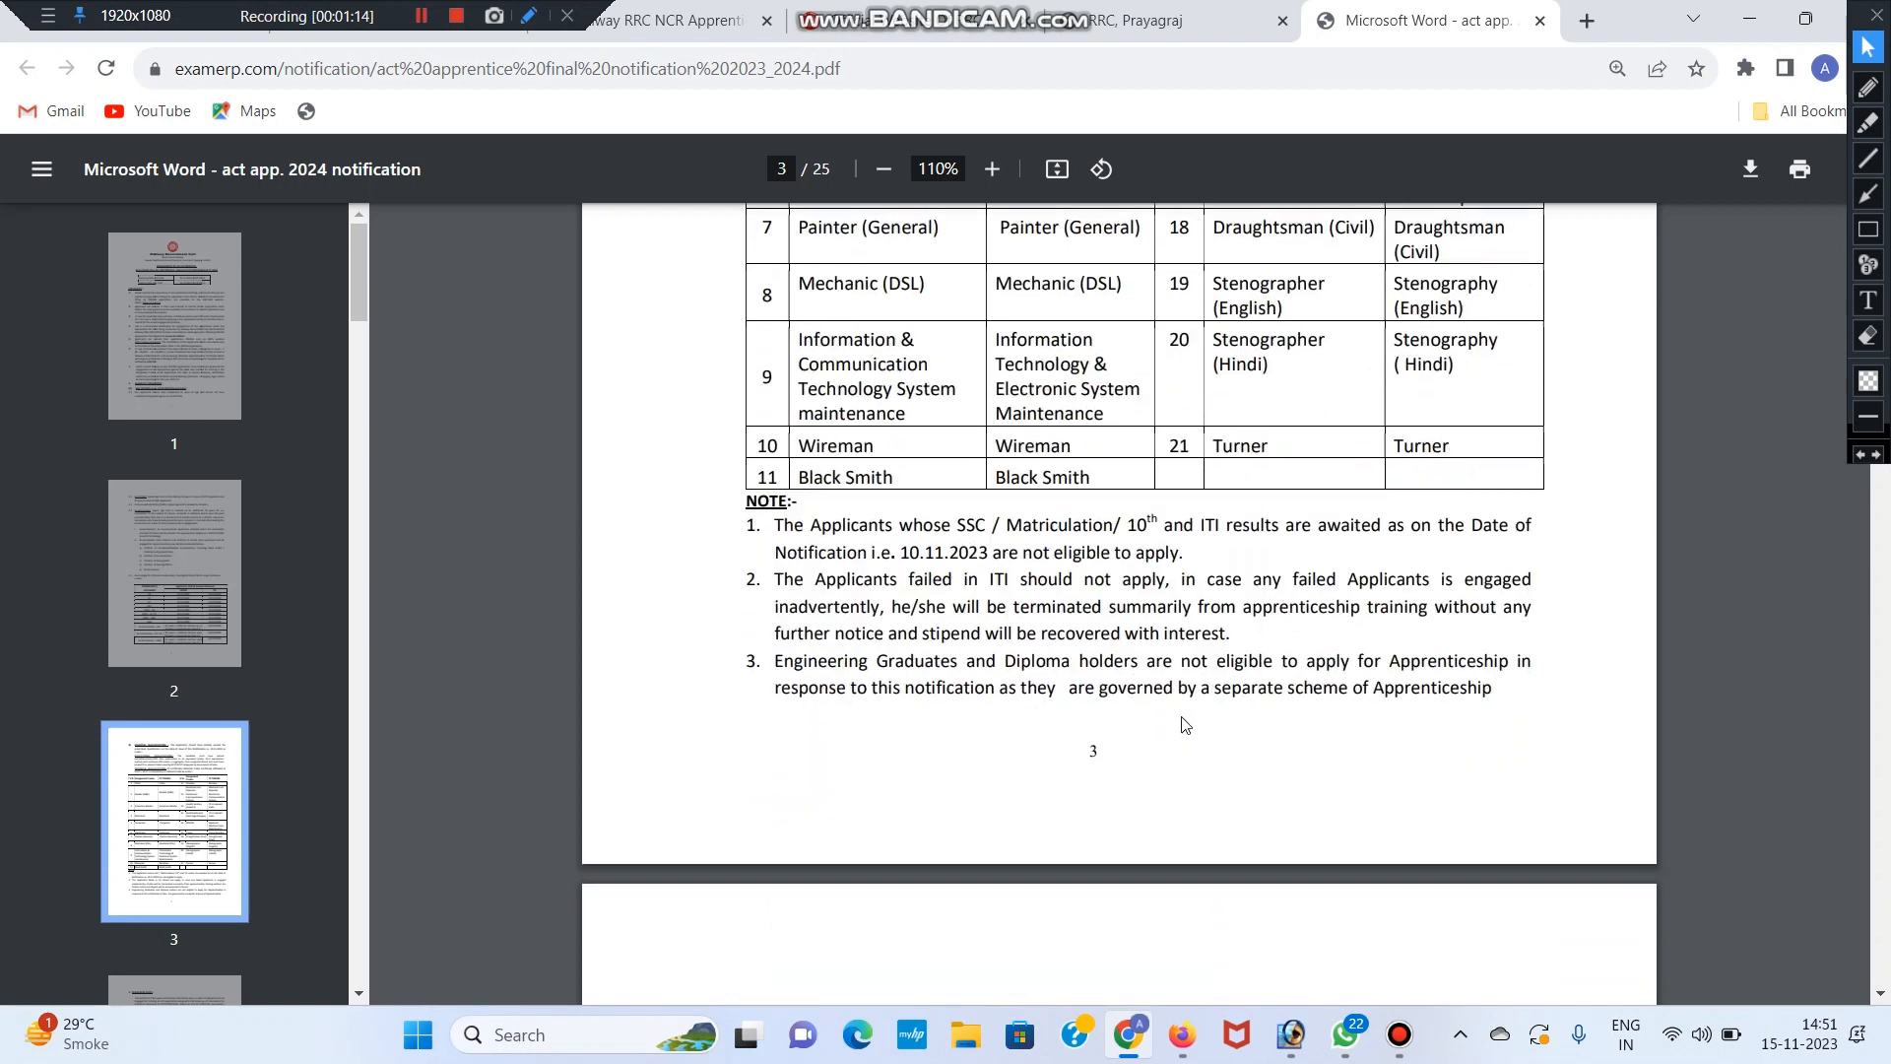
scroll(1241, 534, down, 20)
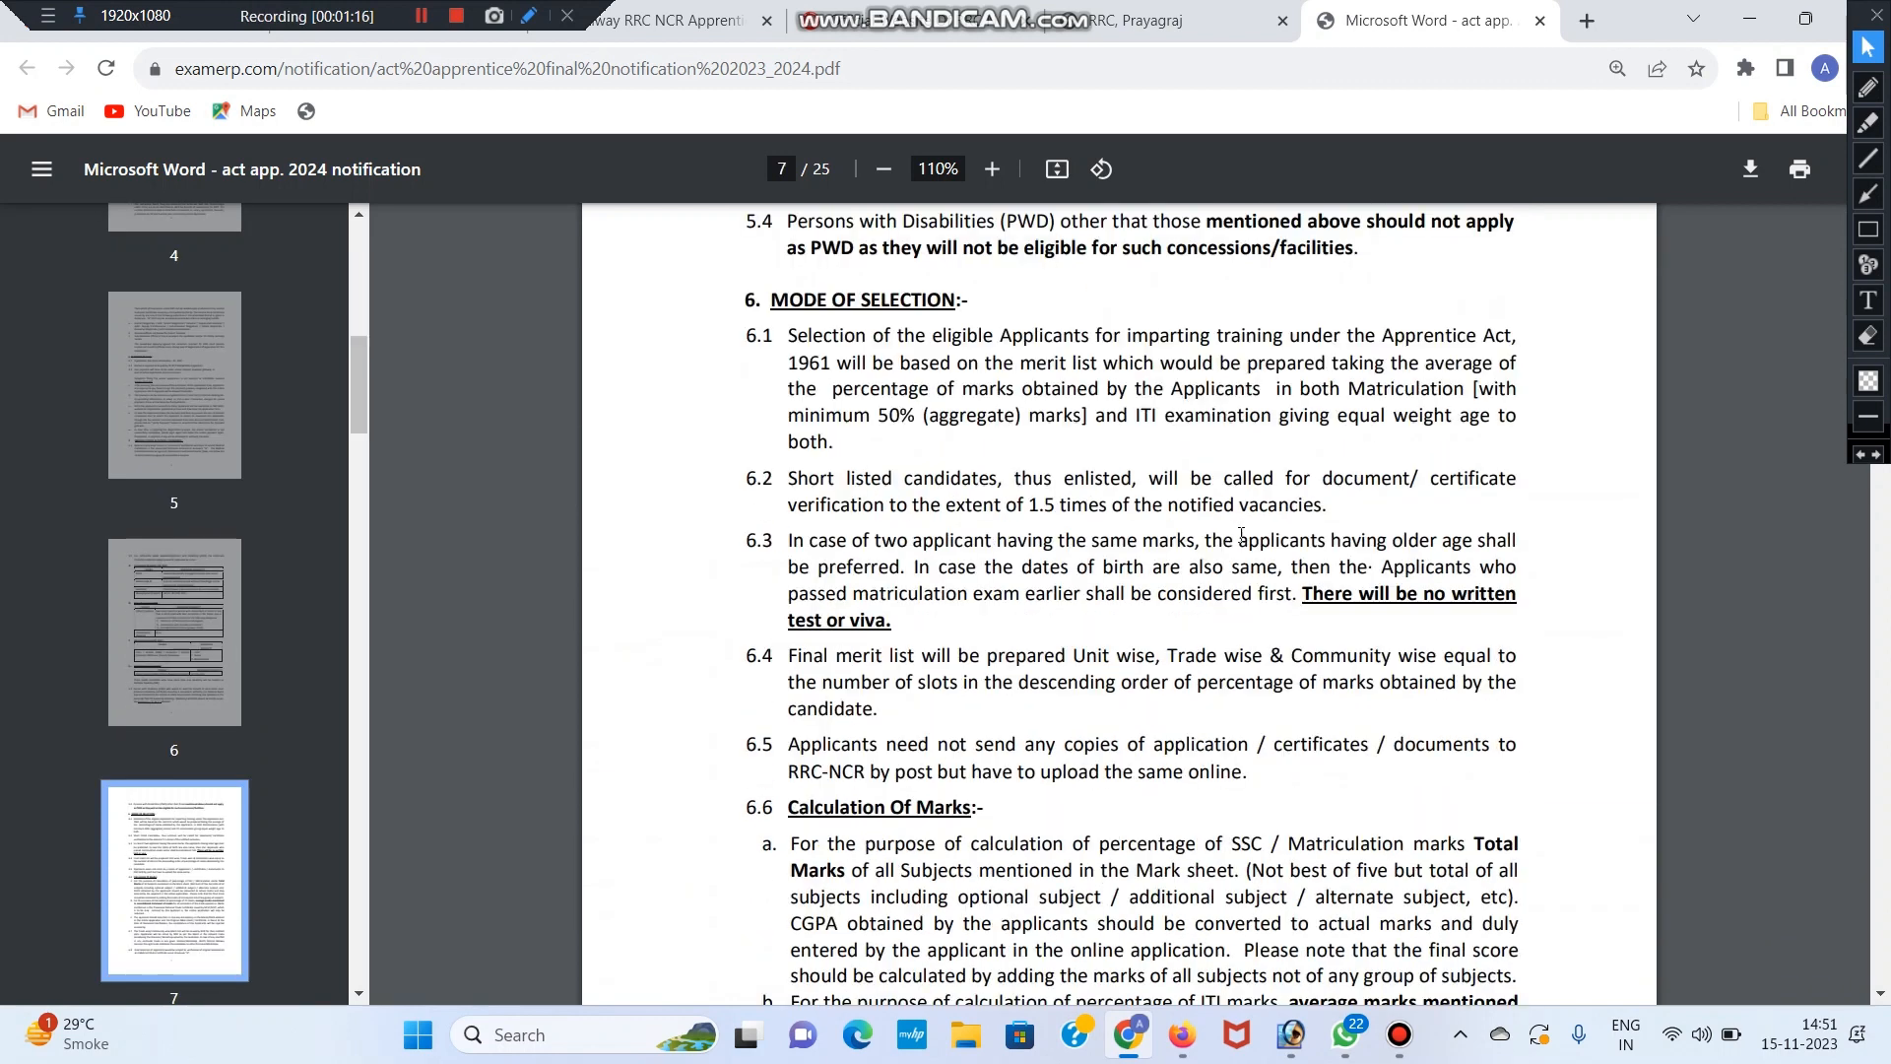
drag(783, 339, 1050, 447)
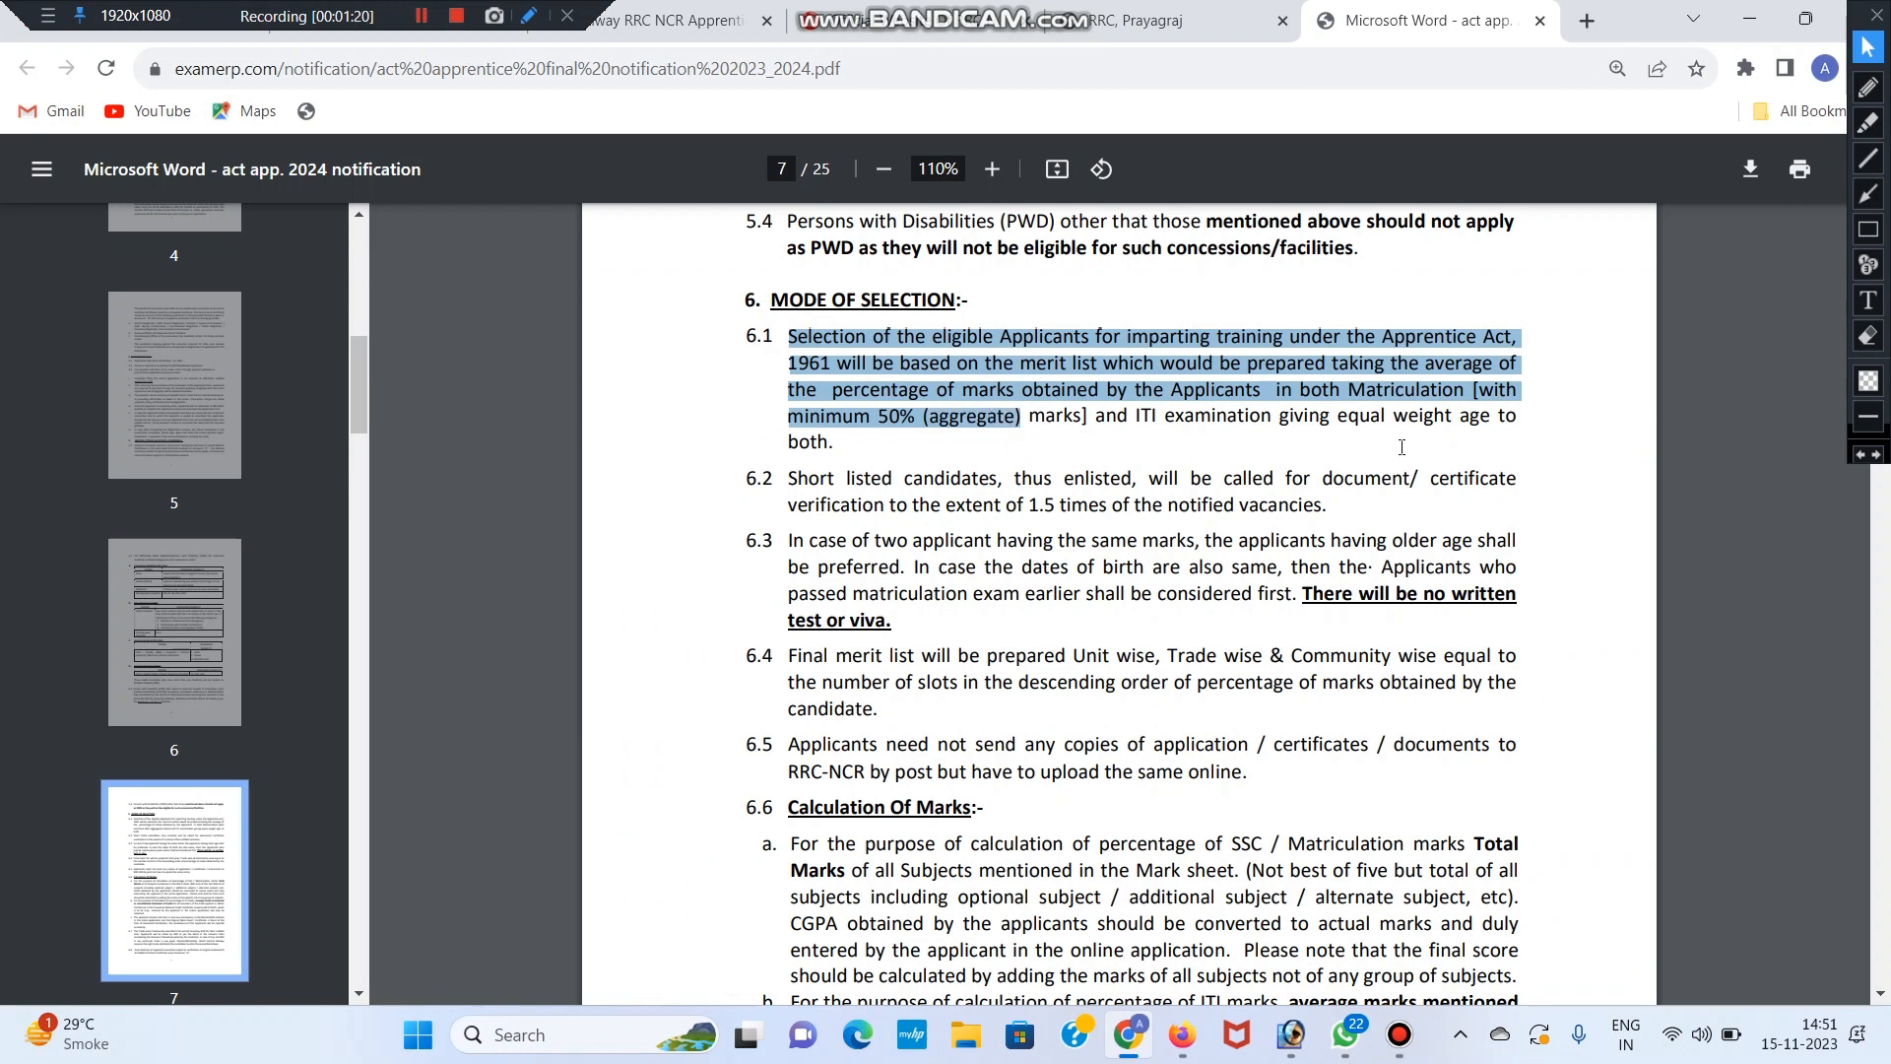
drag(1402, 446, 1525, 425)
click(1531, 430)
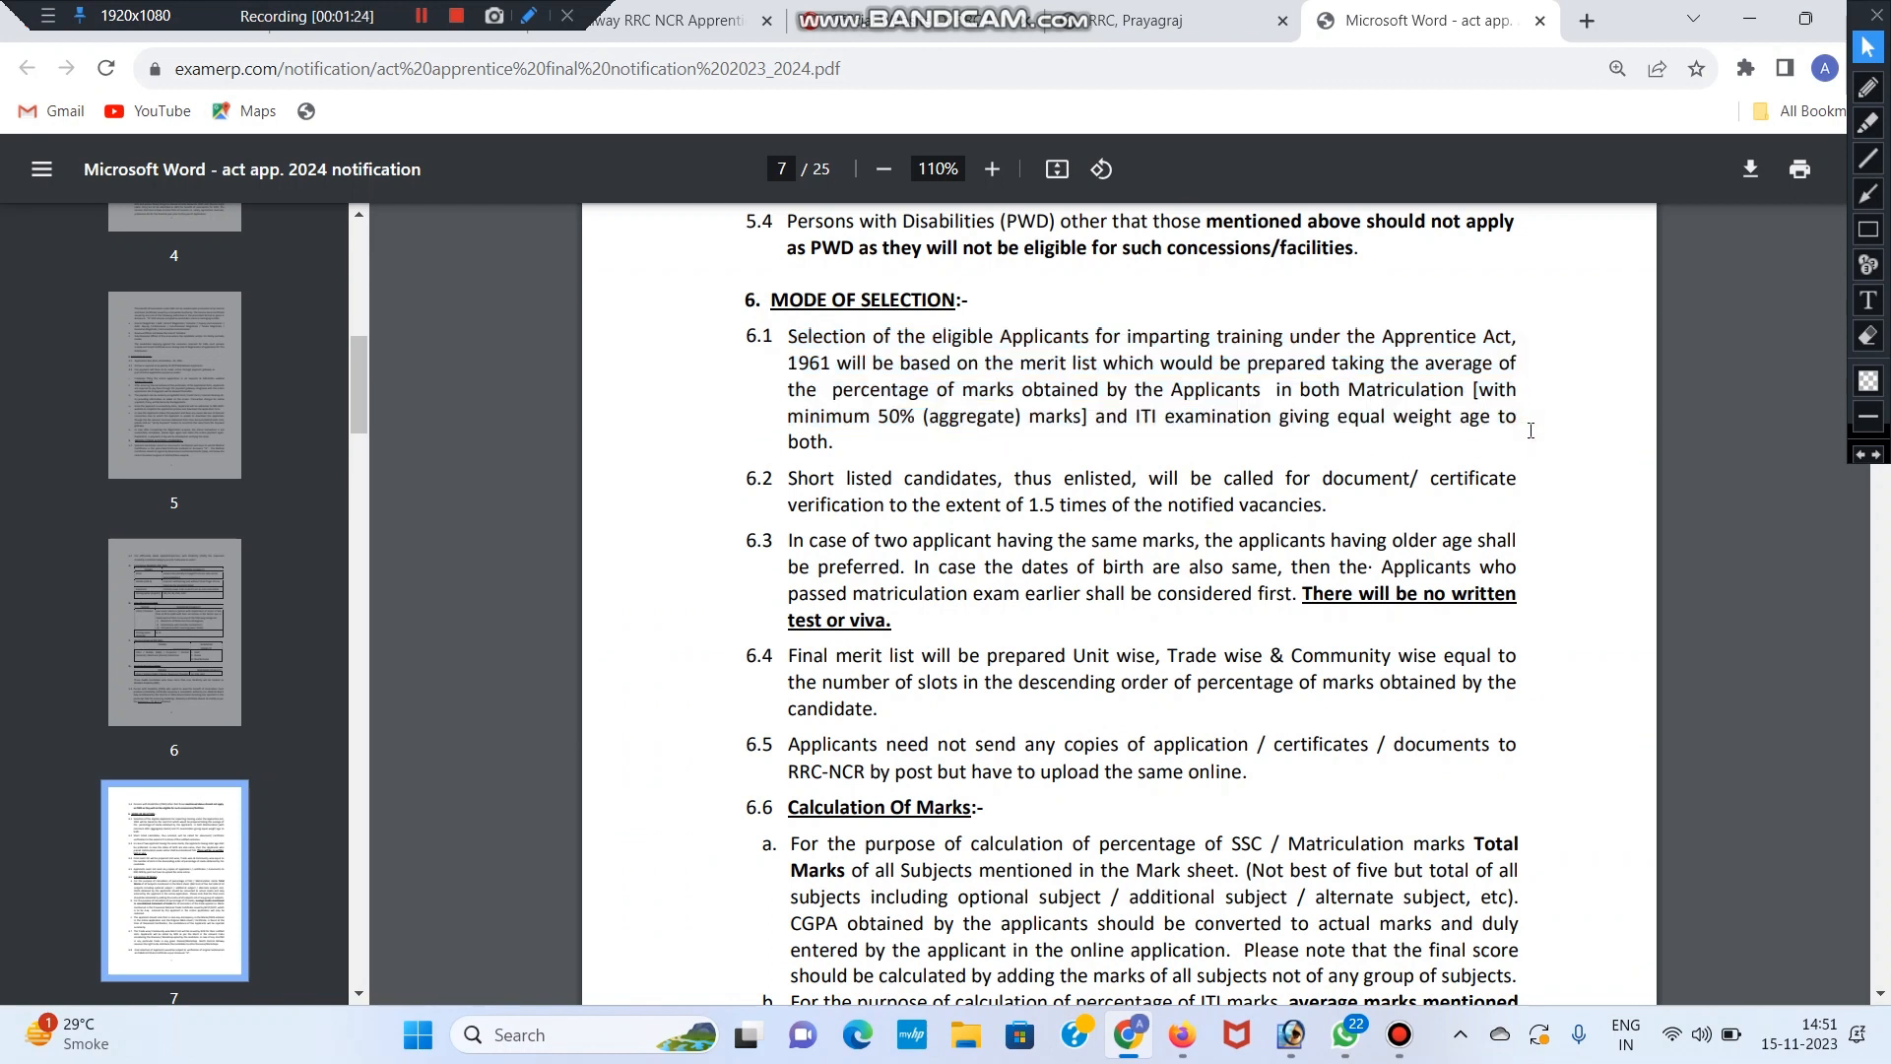
scroll(950, 414, down, 5)
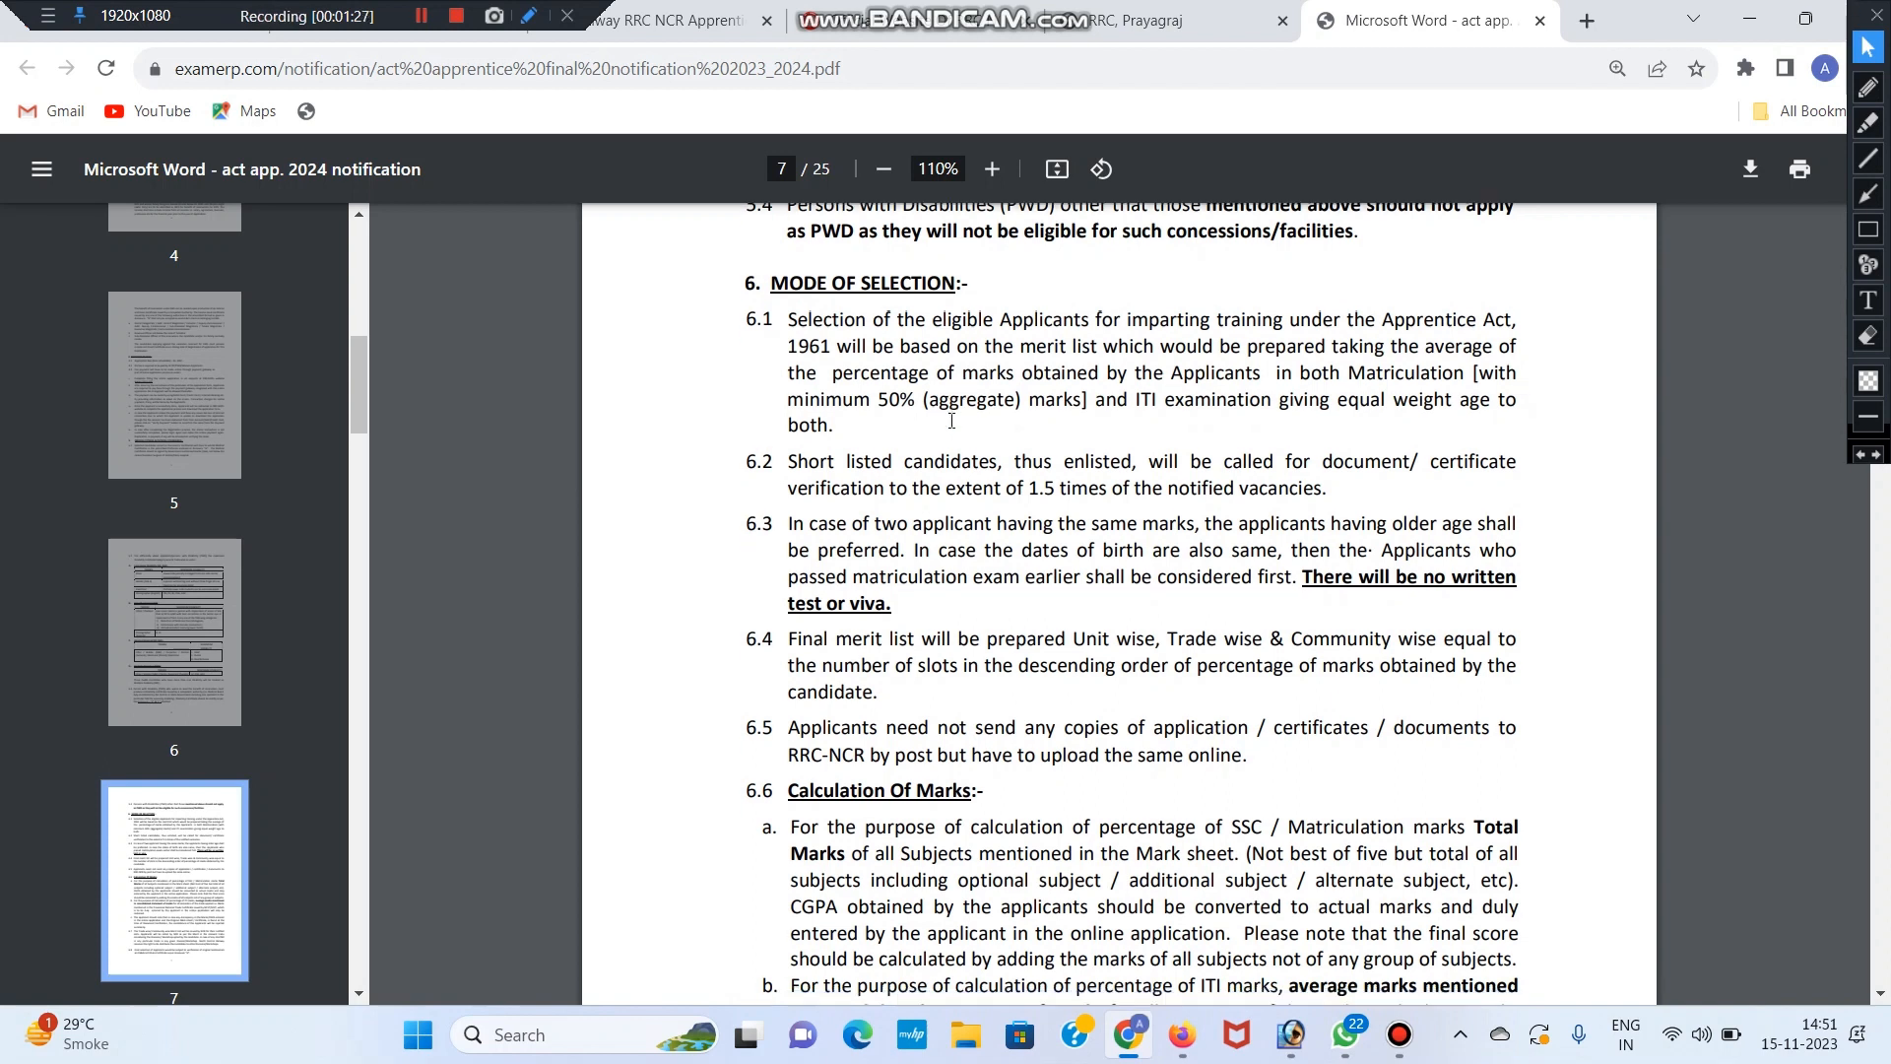
Examine the Annexure A tables of trade-wise slots for 2023-24 in the Prayagraj, Jhansi workshop and Agra sections.
scroll(955, 421, down, 20)
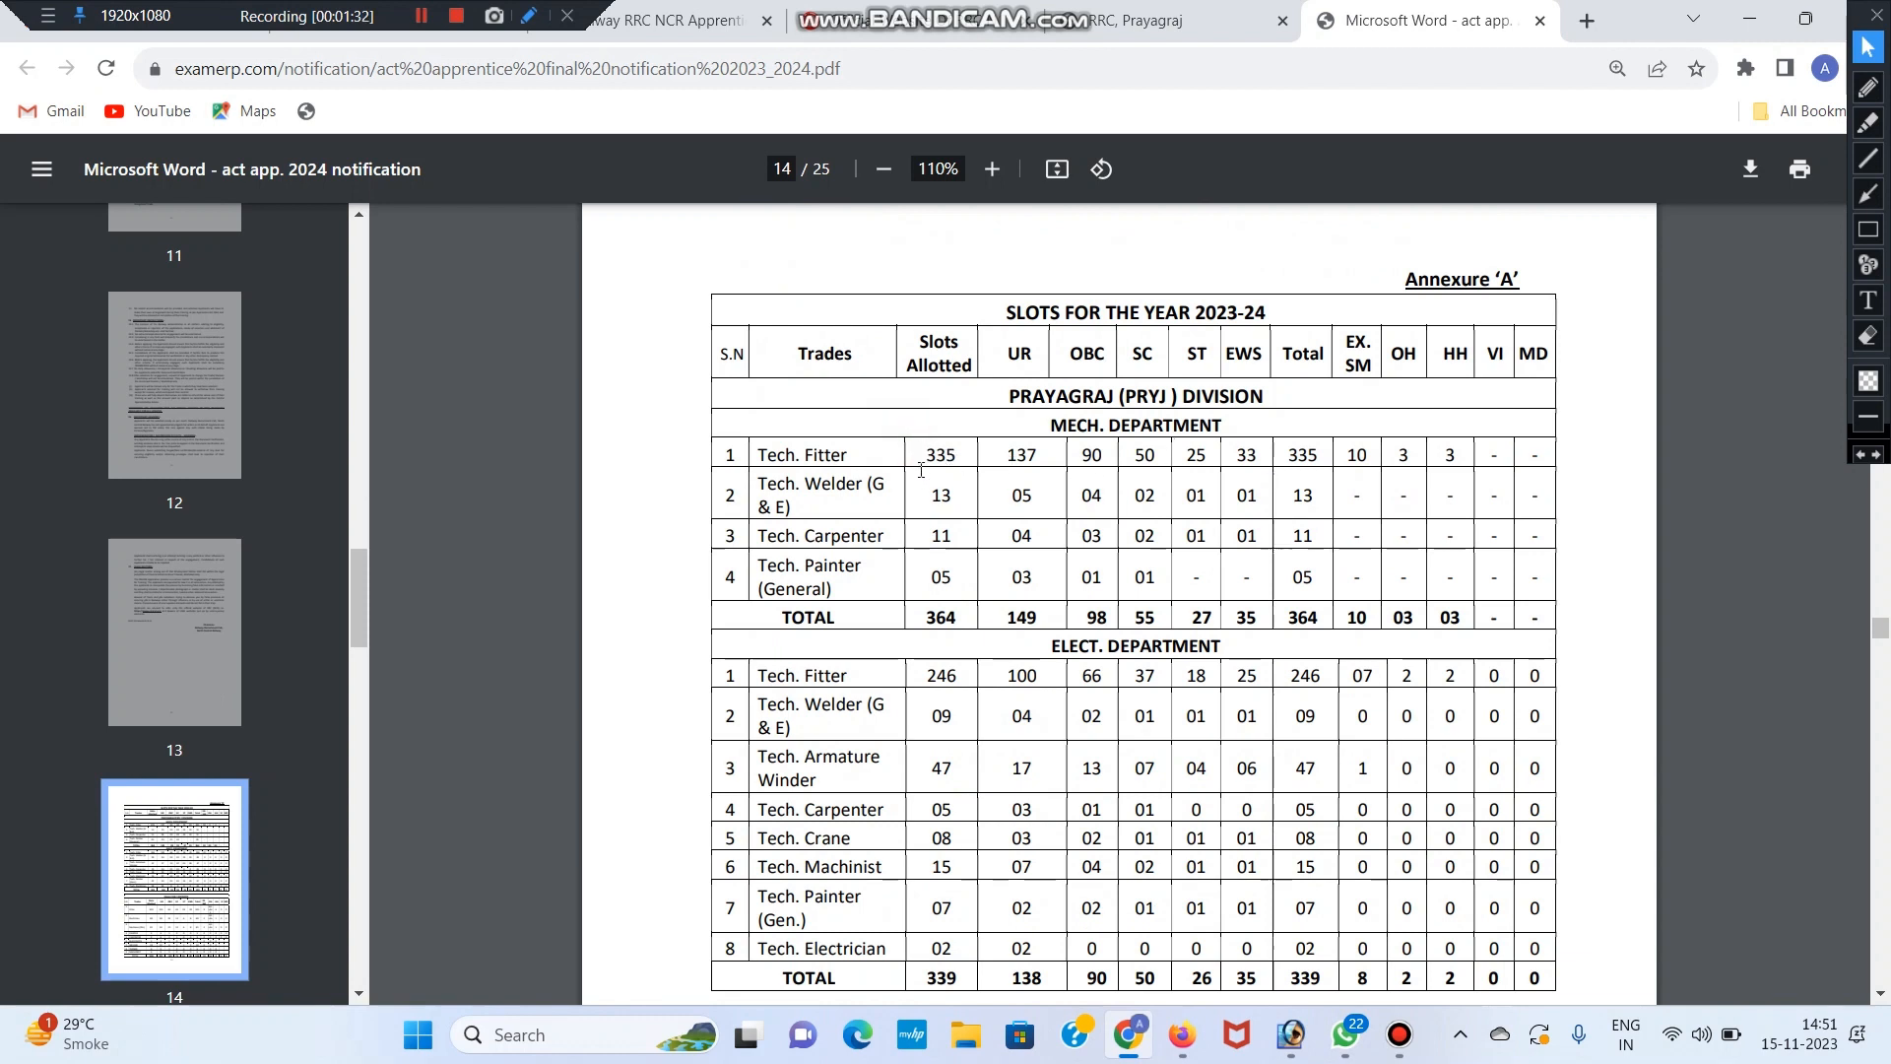
drag(920, 453, 957, 455)
click(995, 506)
scroll(898, 503, down, 15)
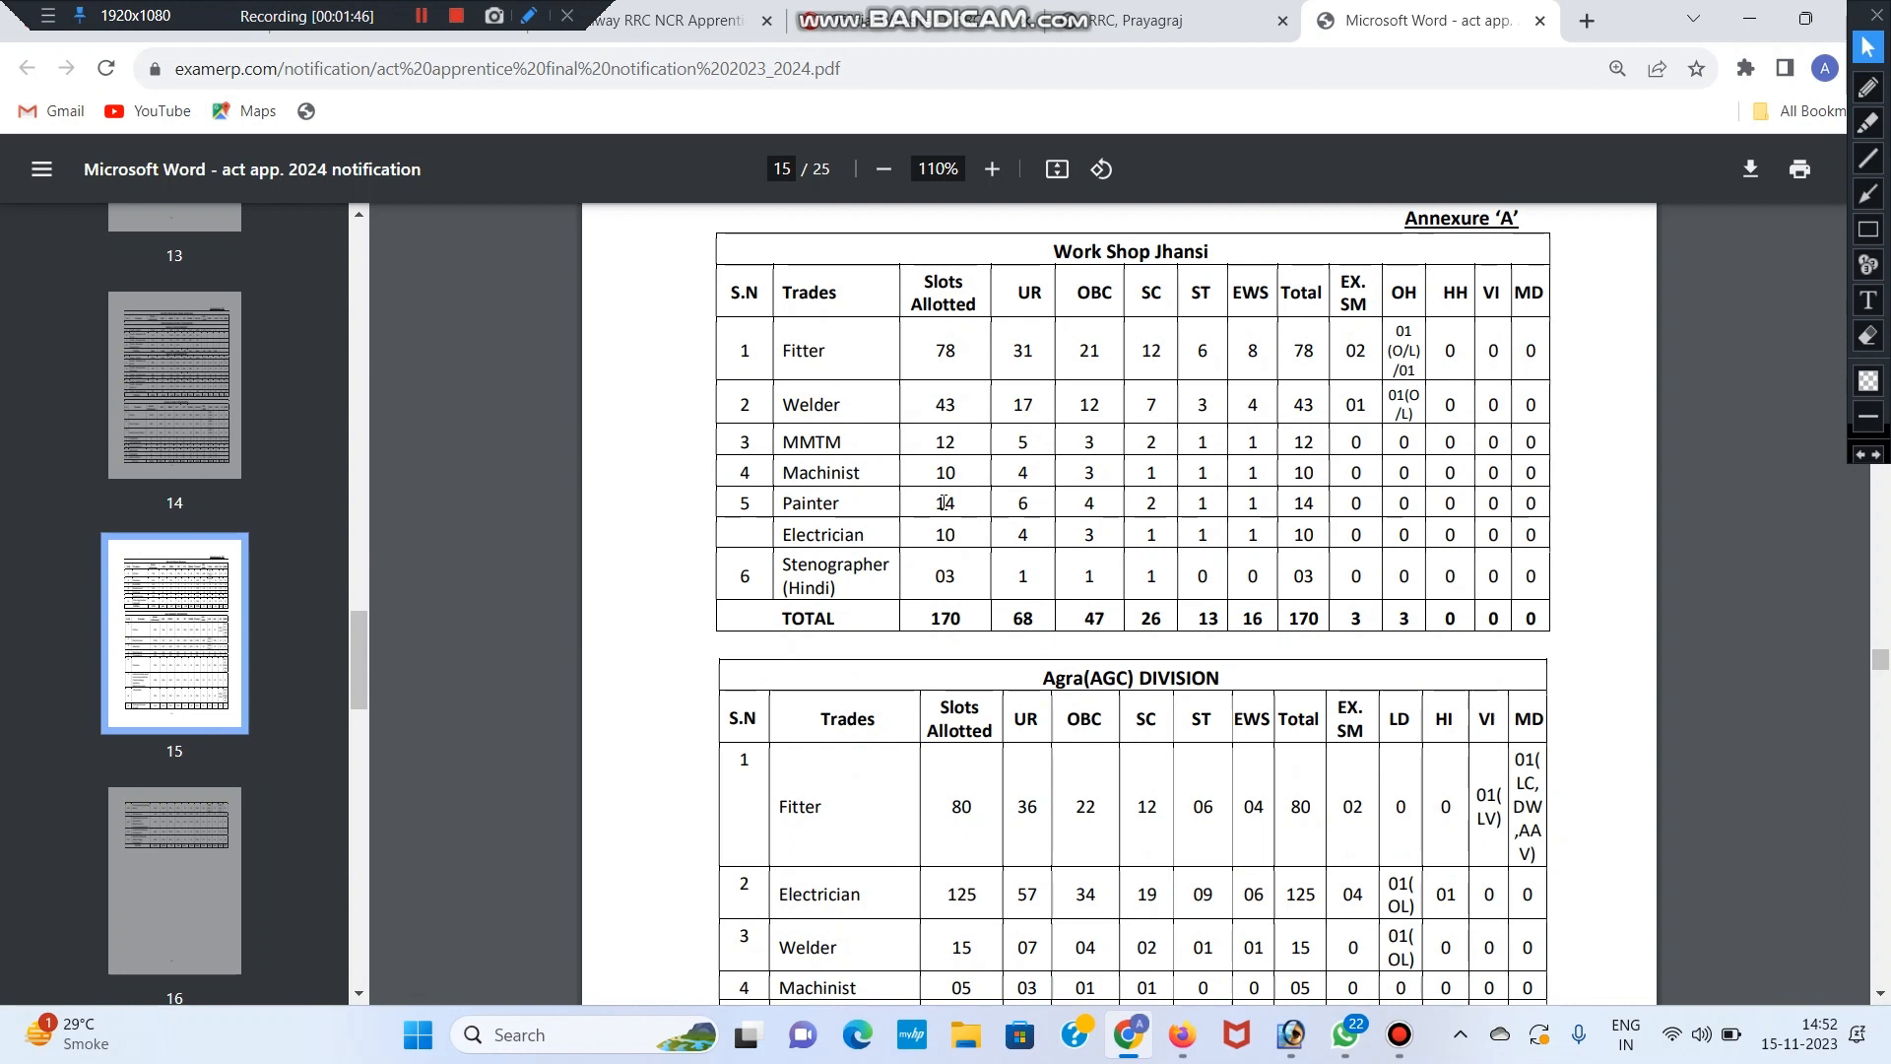
Search Google for "RRC NCR" in a new browser tab.
click(1586, 20)
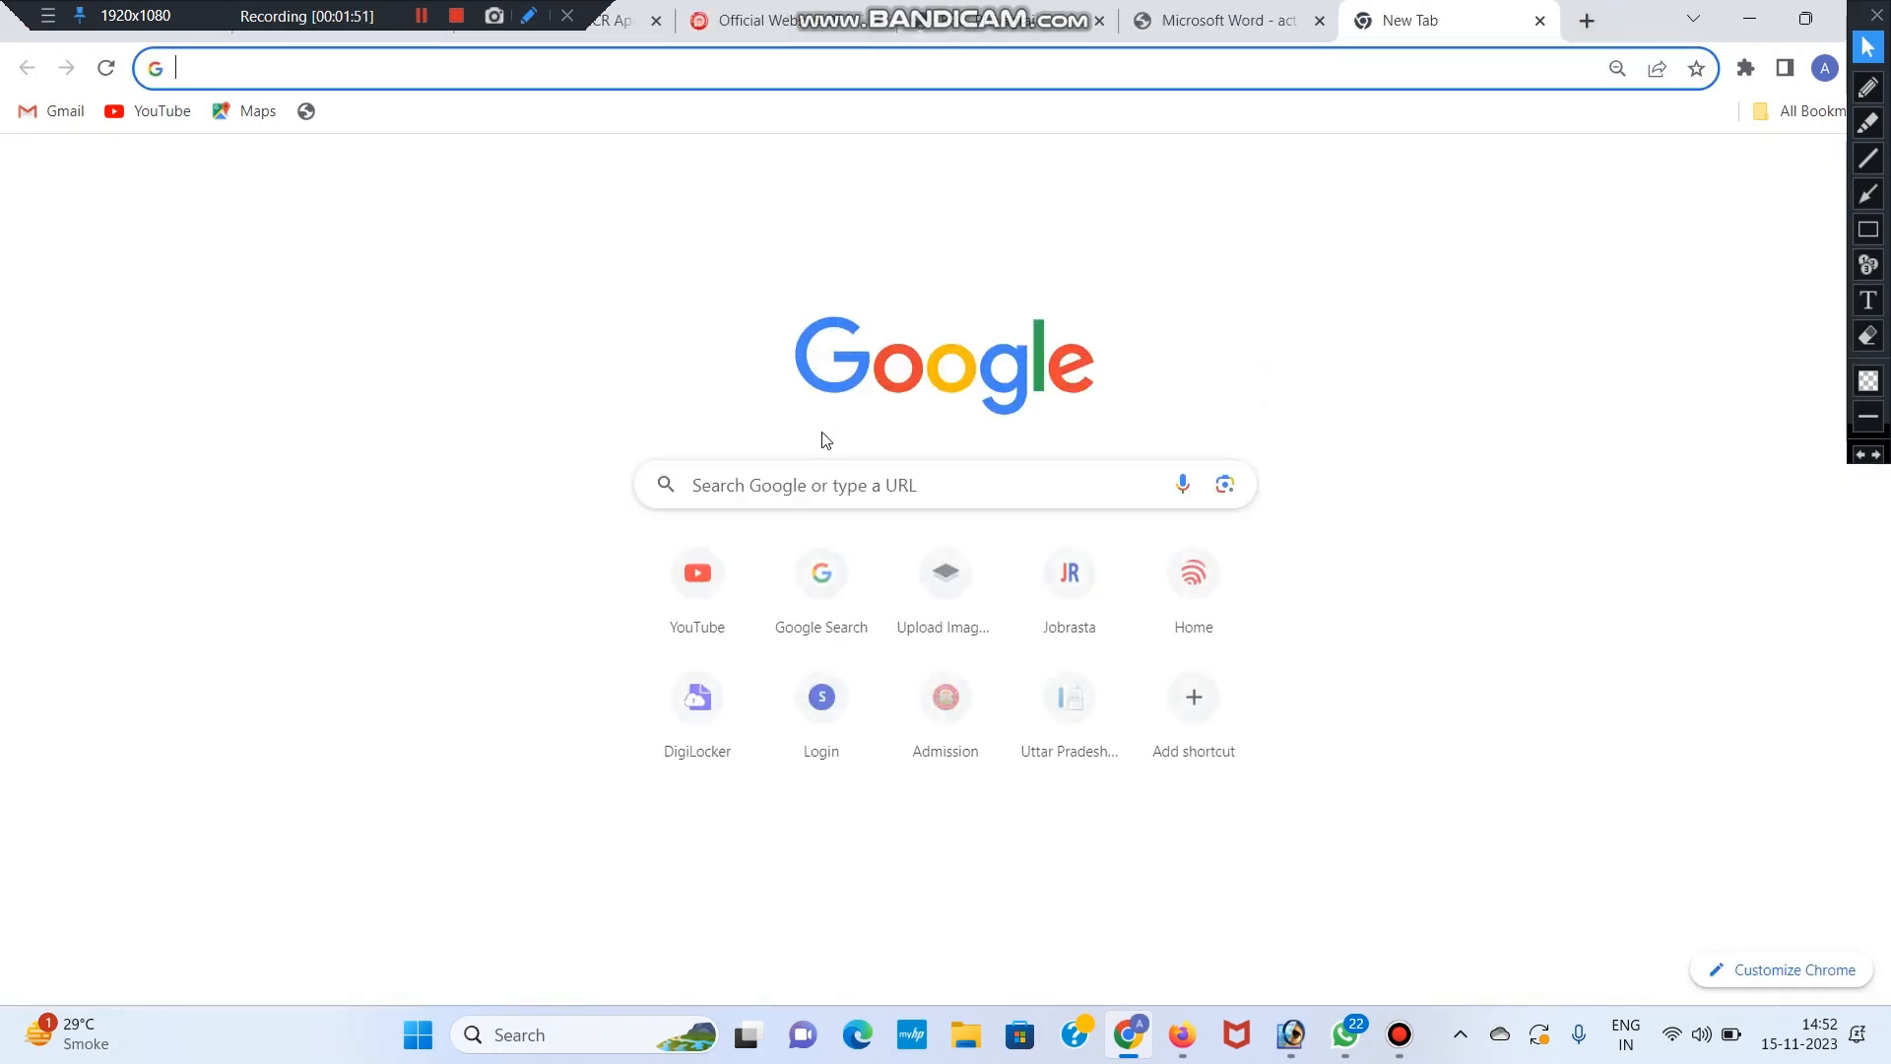
click(796, 498)
click(68, 439)
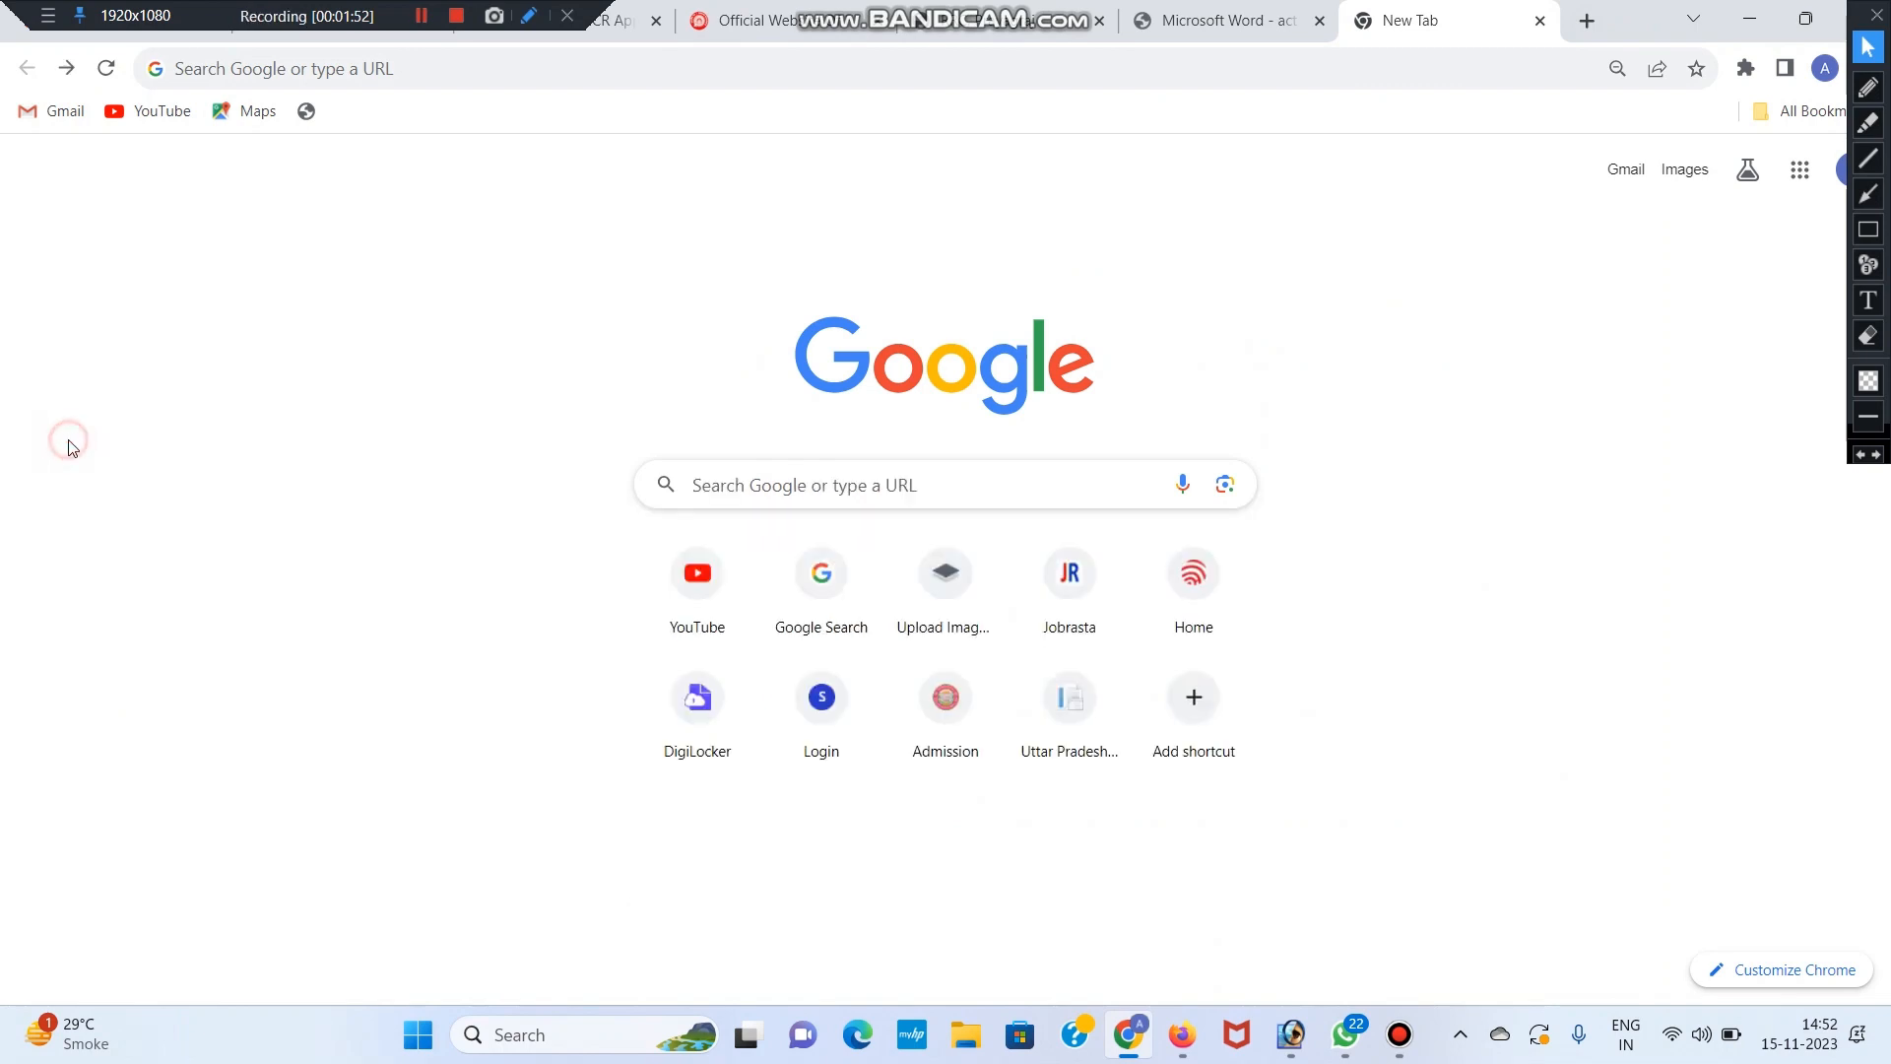
click(743, 489)
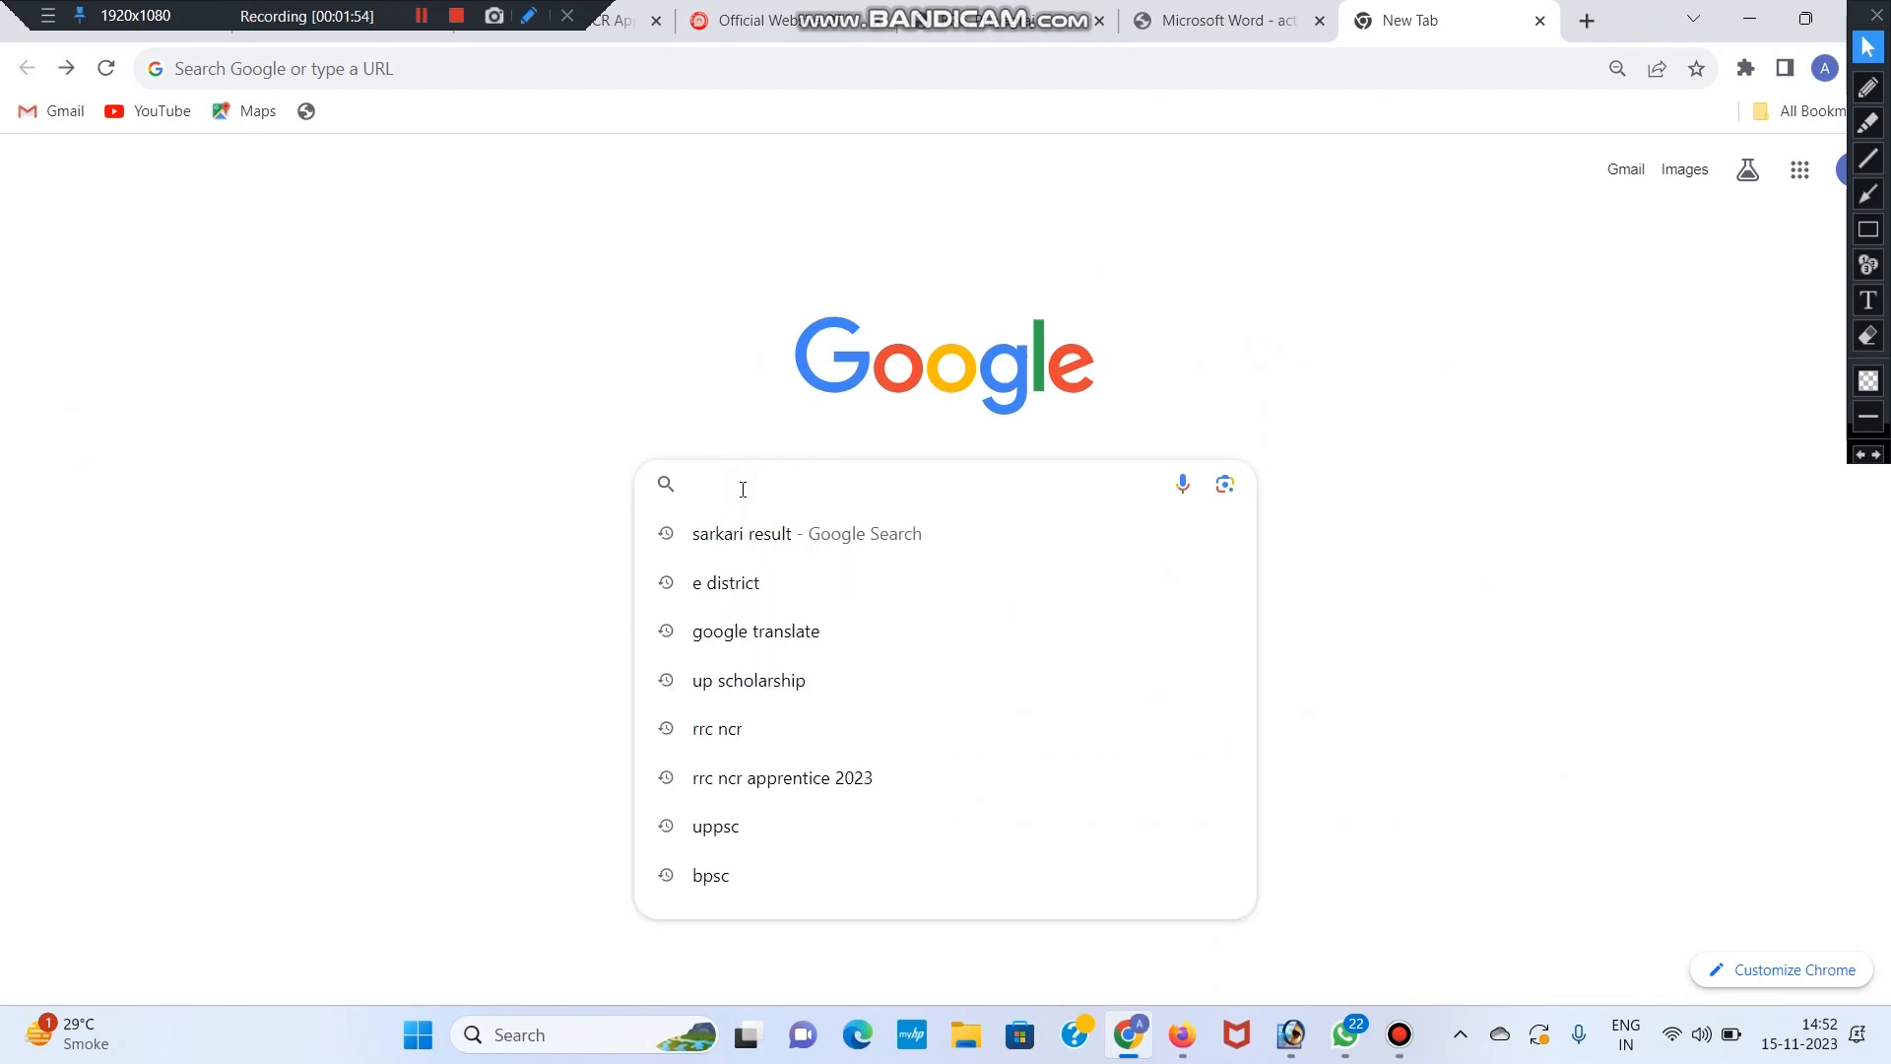
text(RRC )
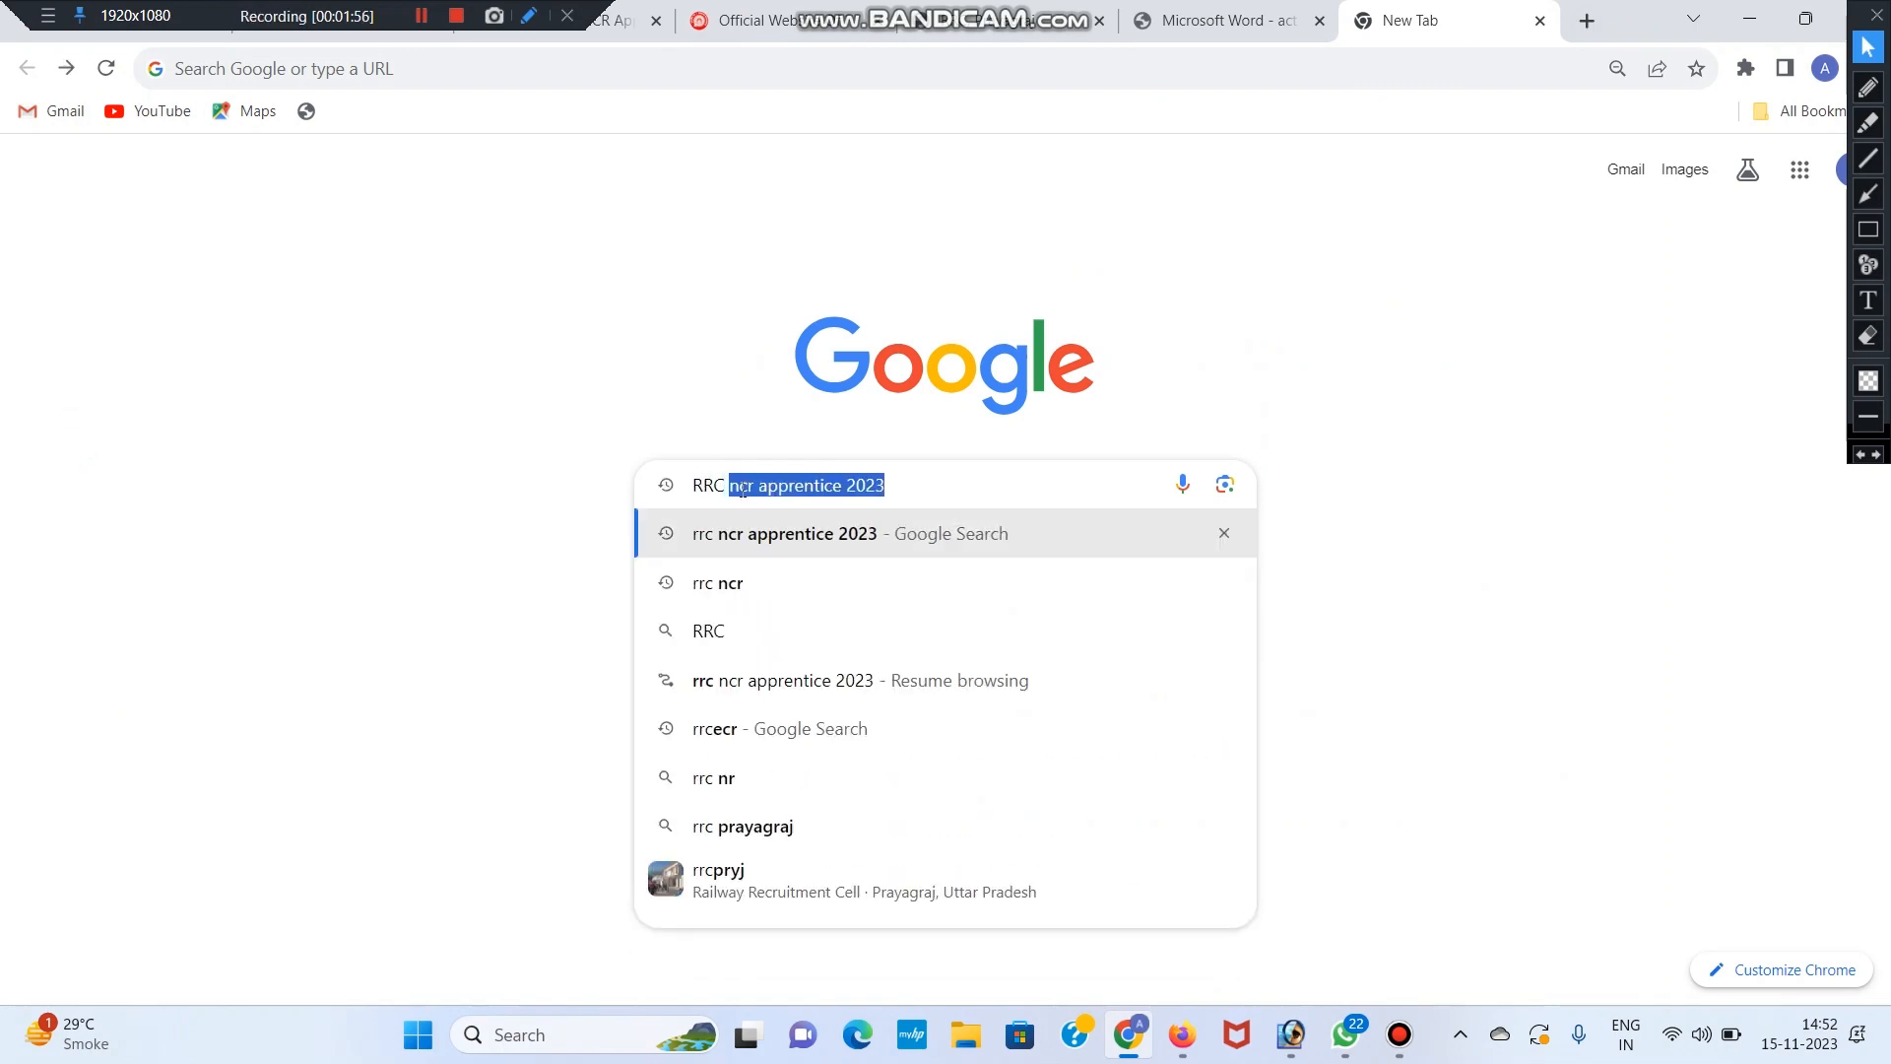
text(NCR)
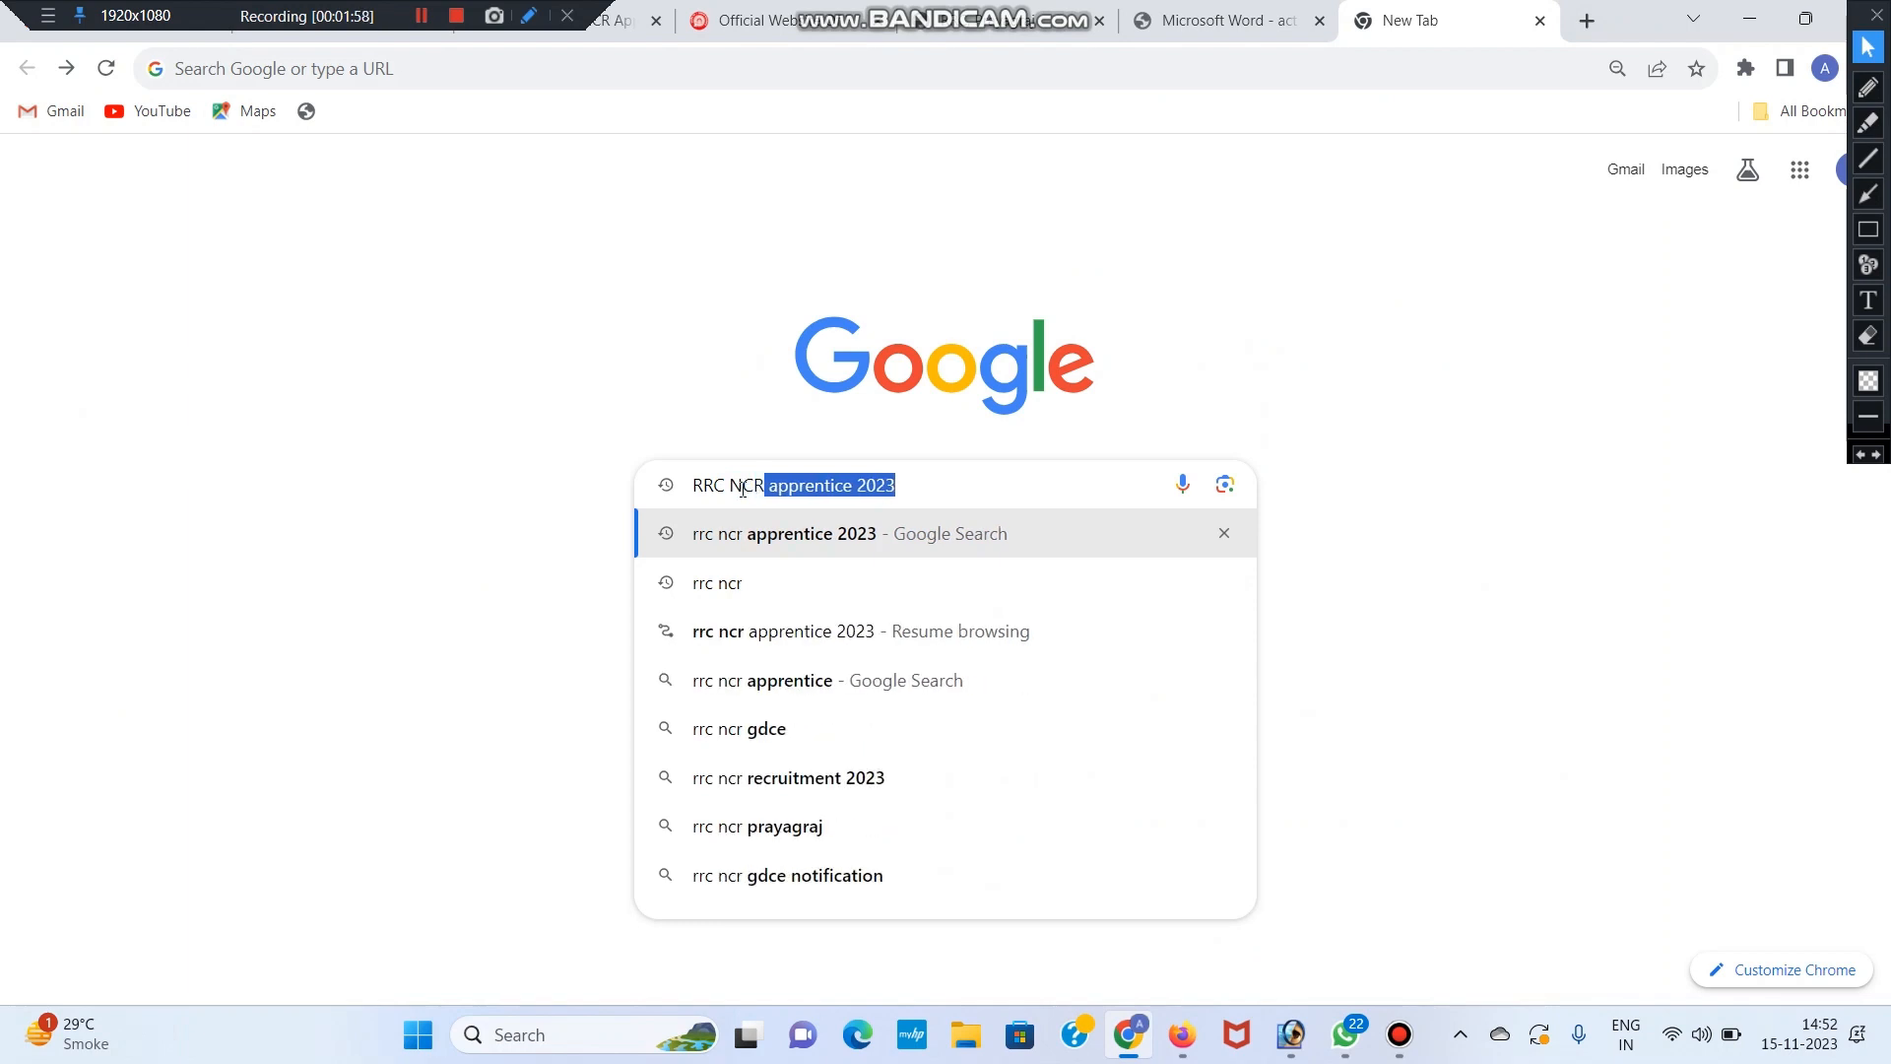
key(Return)
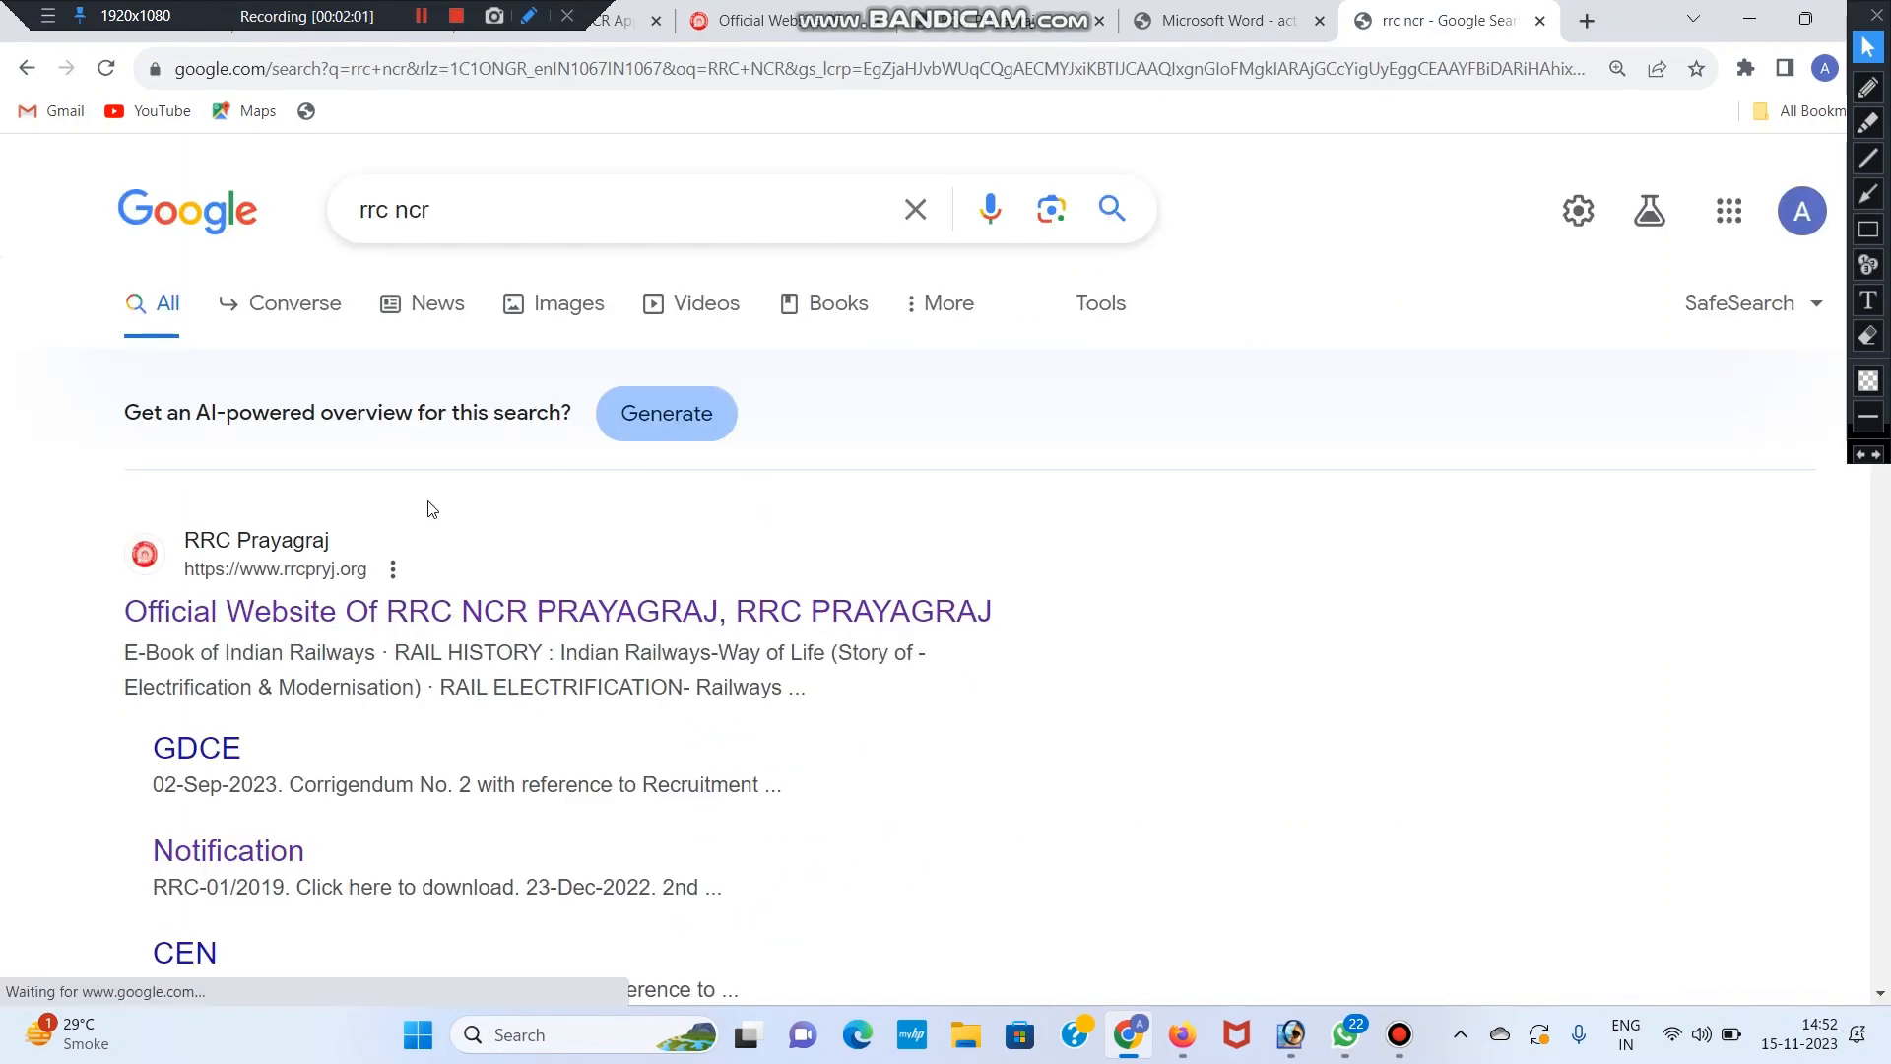
Open the official RRC NCR Prayagraj website from the search results.
scroll(374, 513, down, 1)
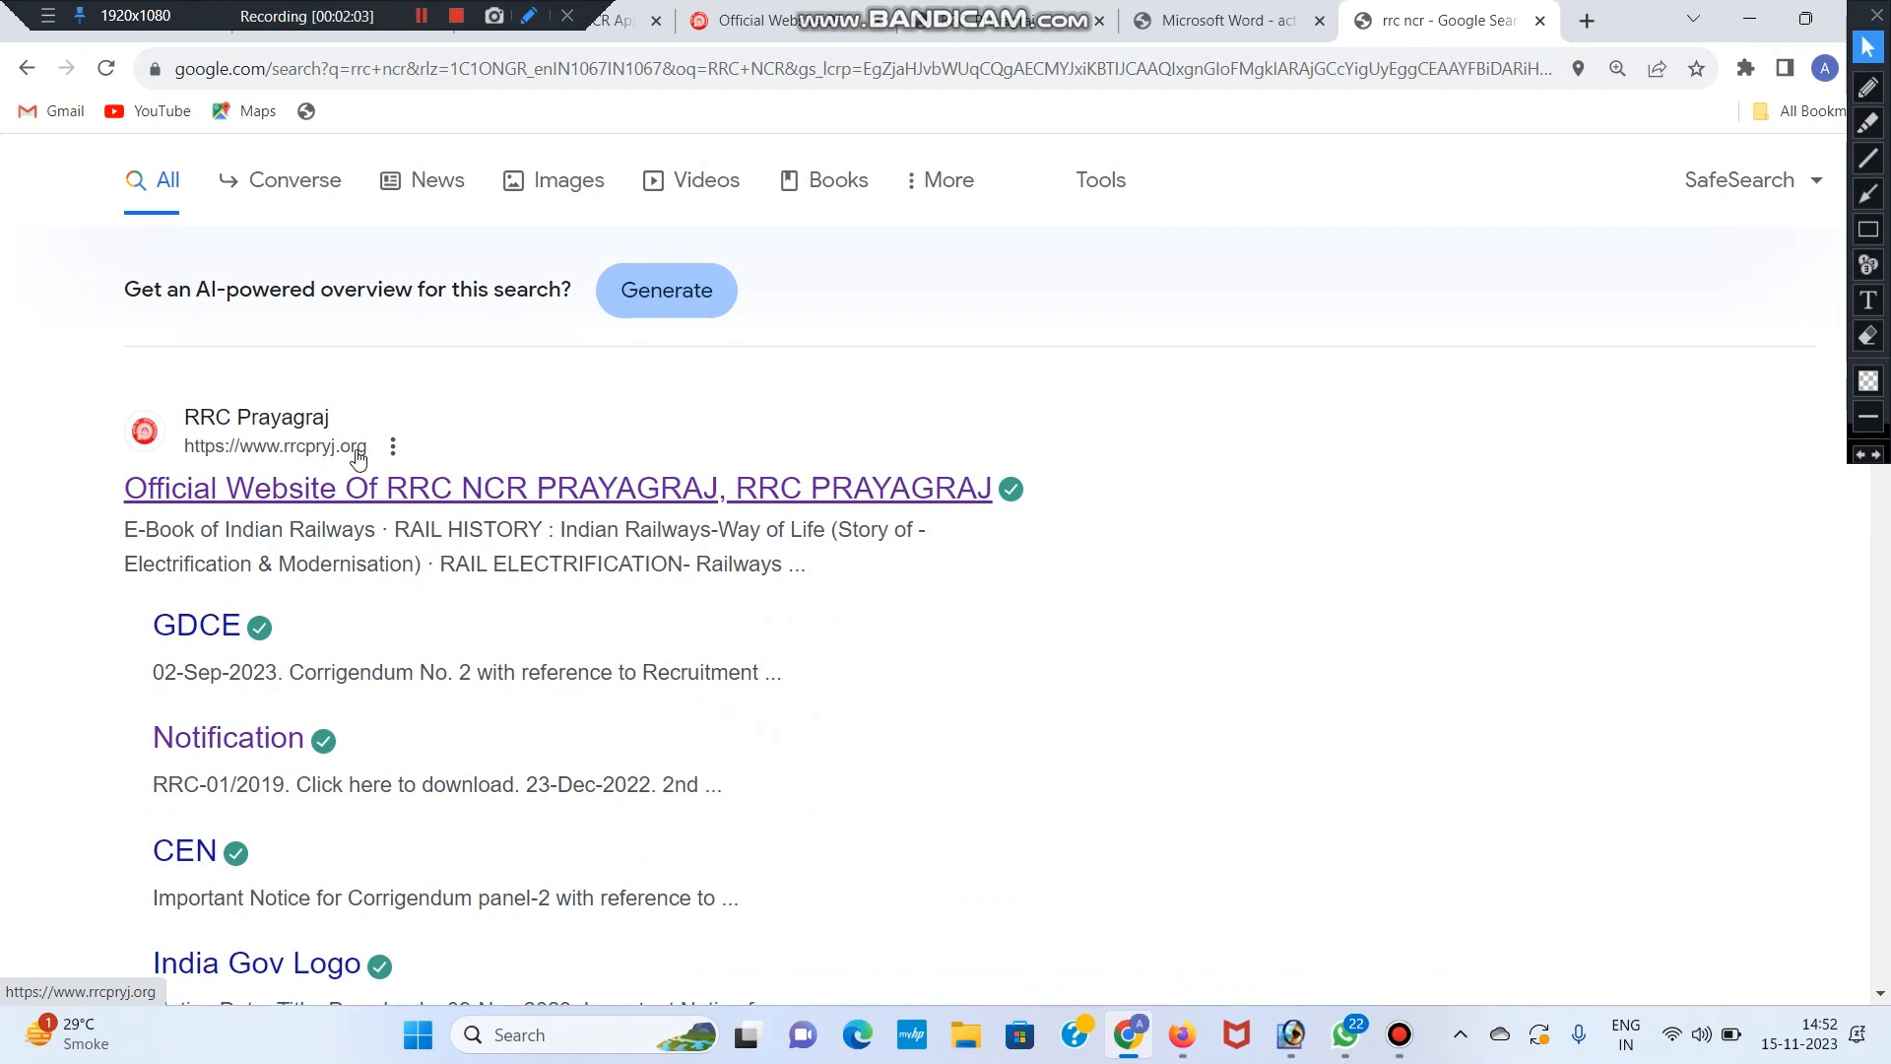
click(541, 509)
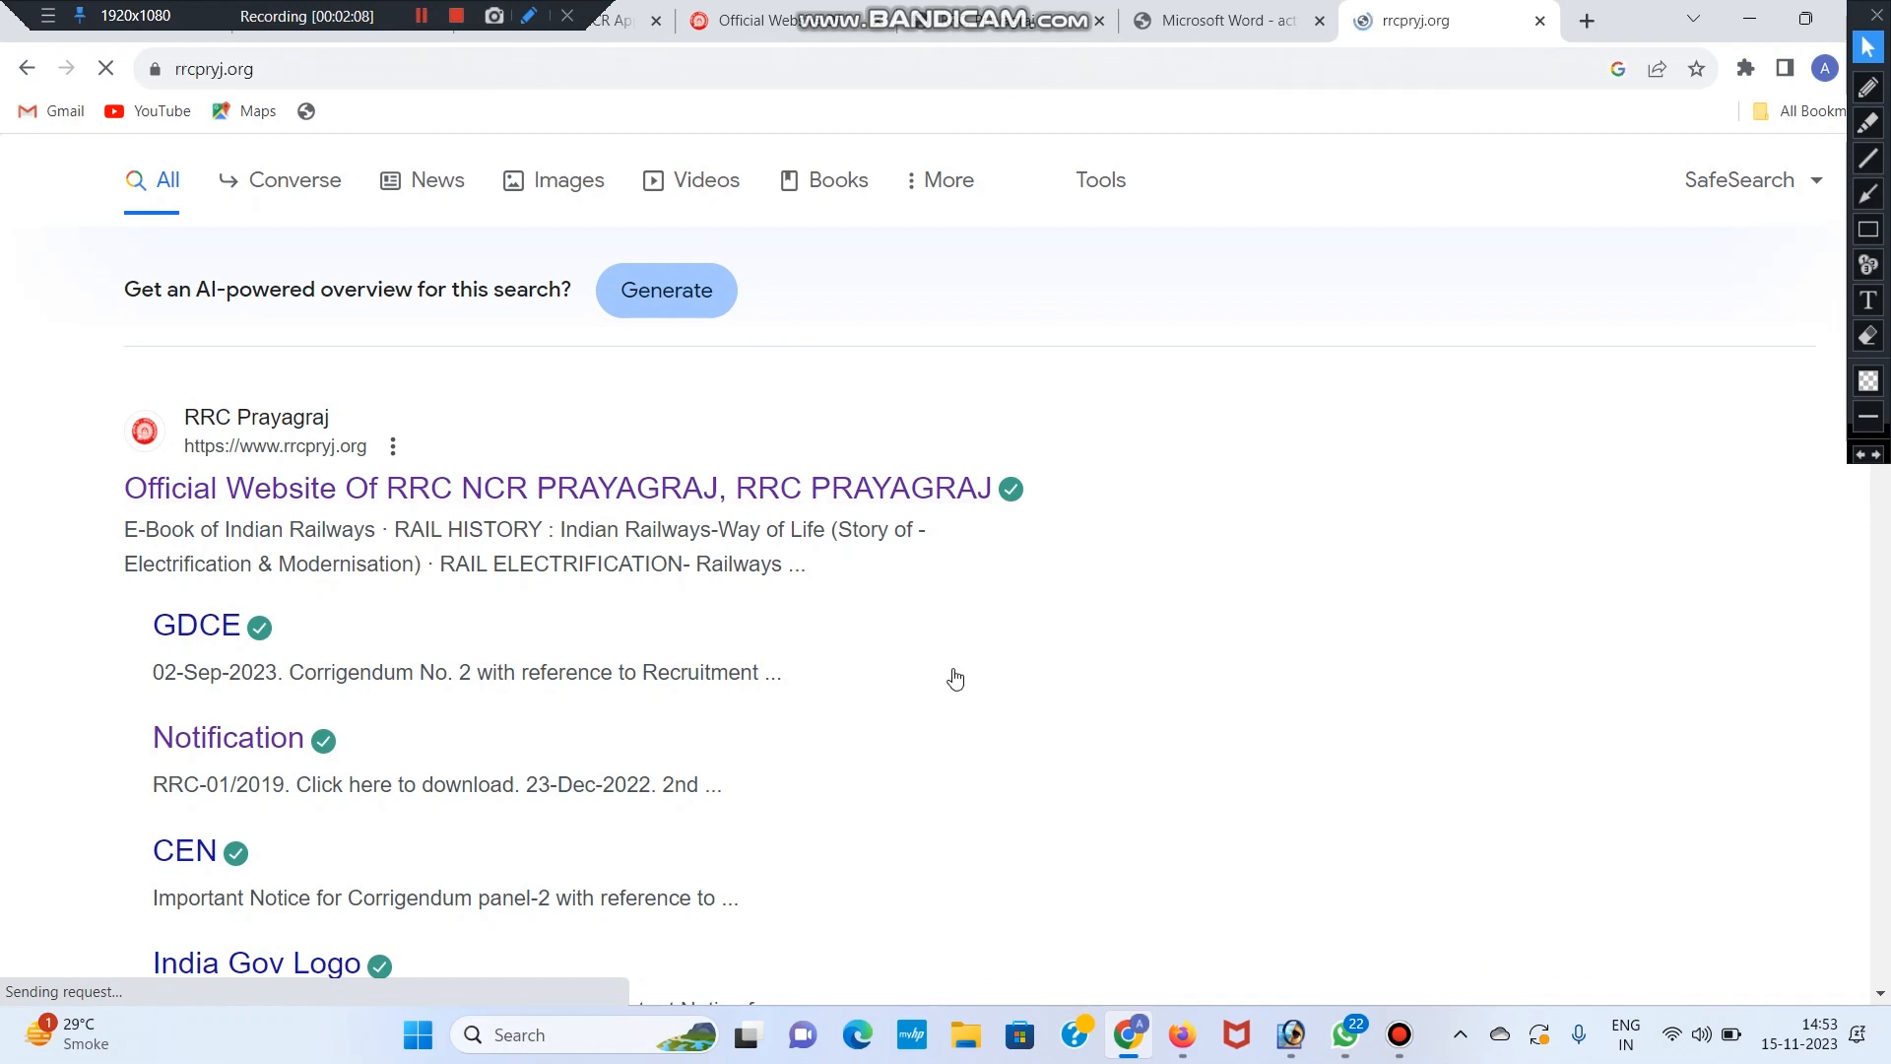
scroll(355, 540, down, 1)
scroll(355, 540, up, 1)
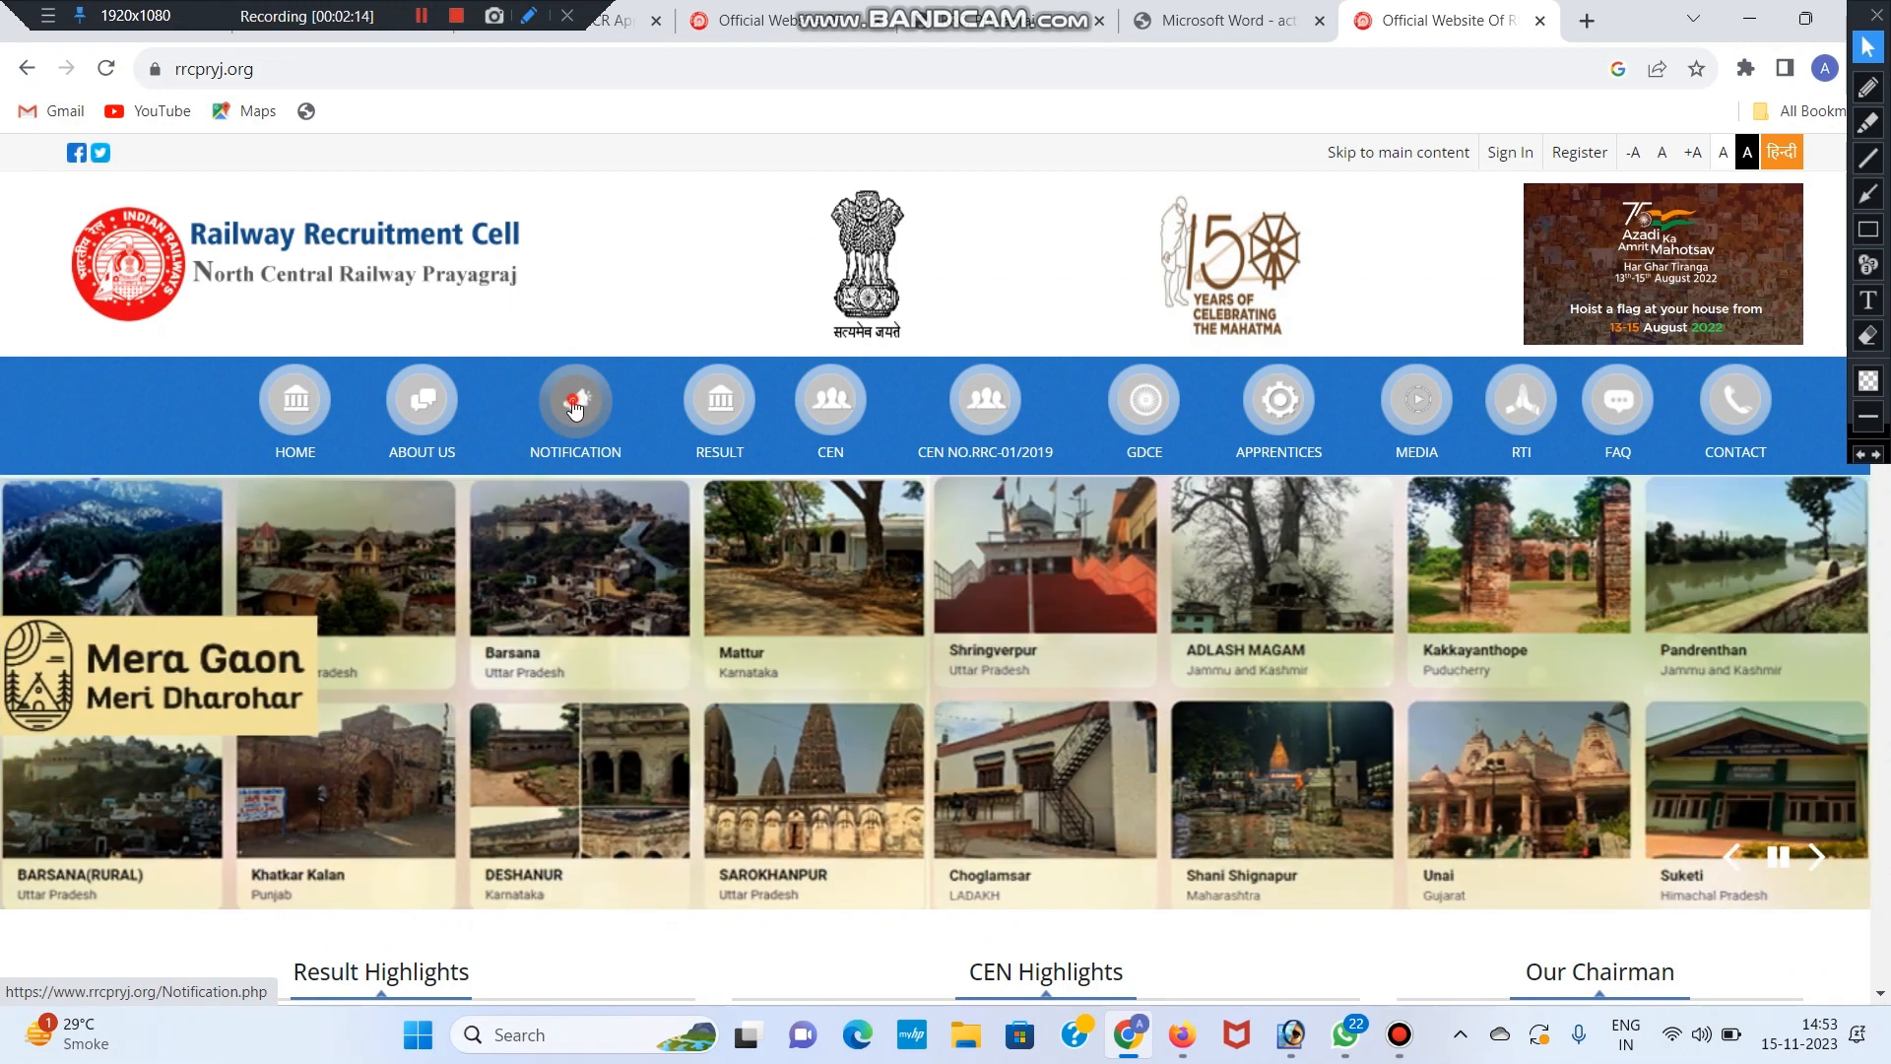
Go to the site's notifications list and open the apply link for Act Apprentice final Notification 2023_2024.
click(575, 404)
scroll(588, 501, down, 1)
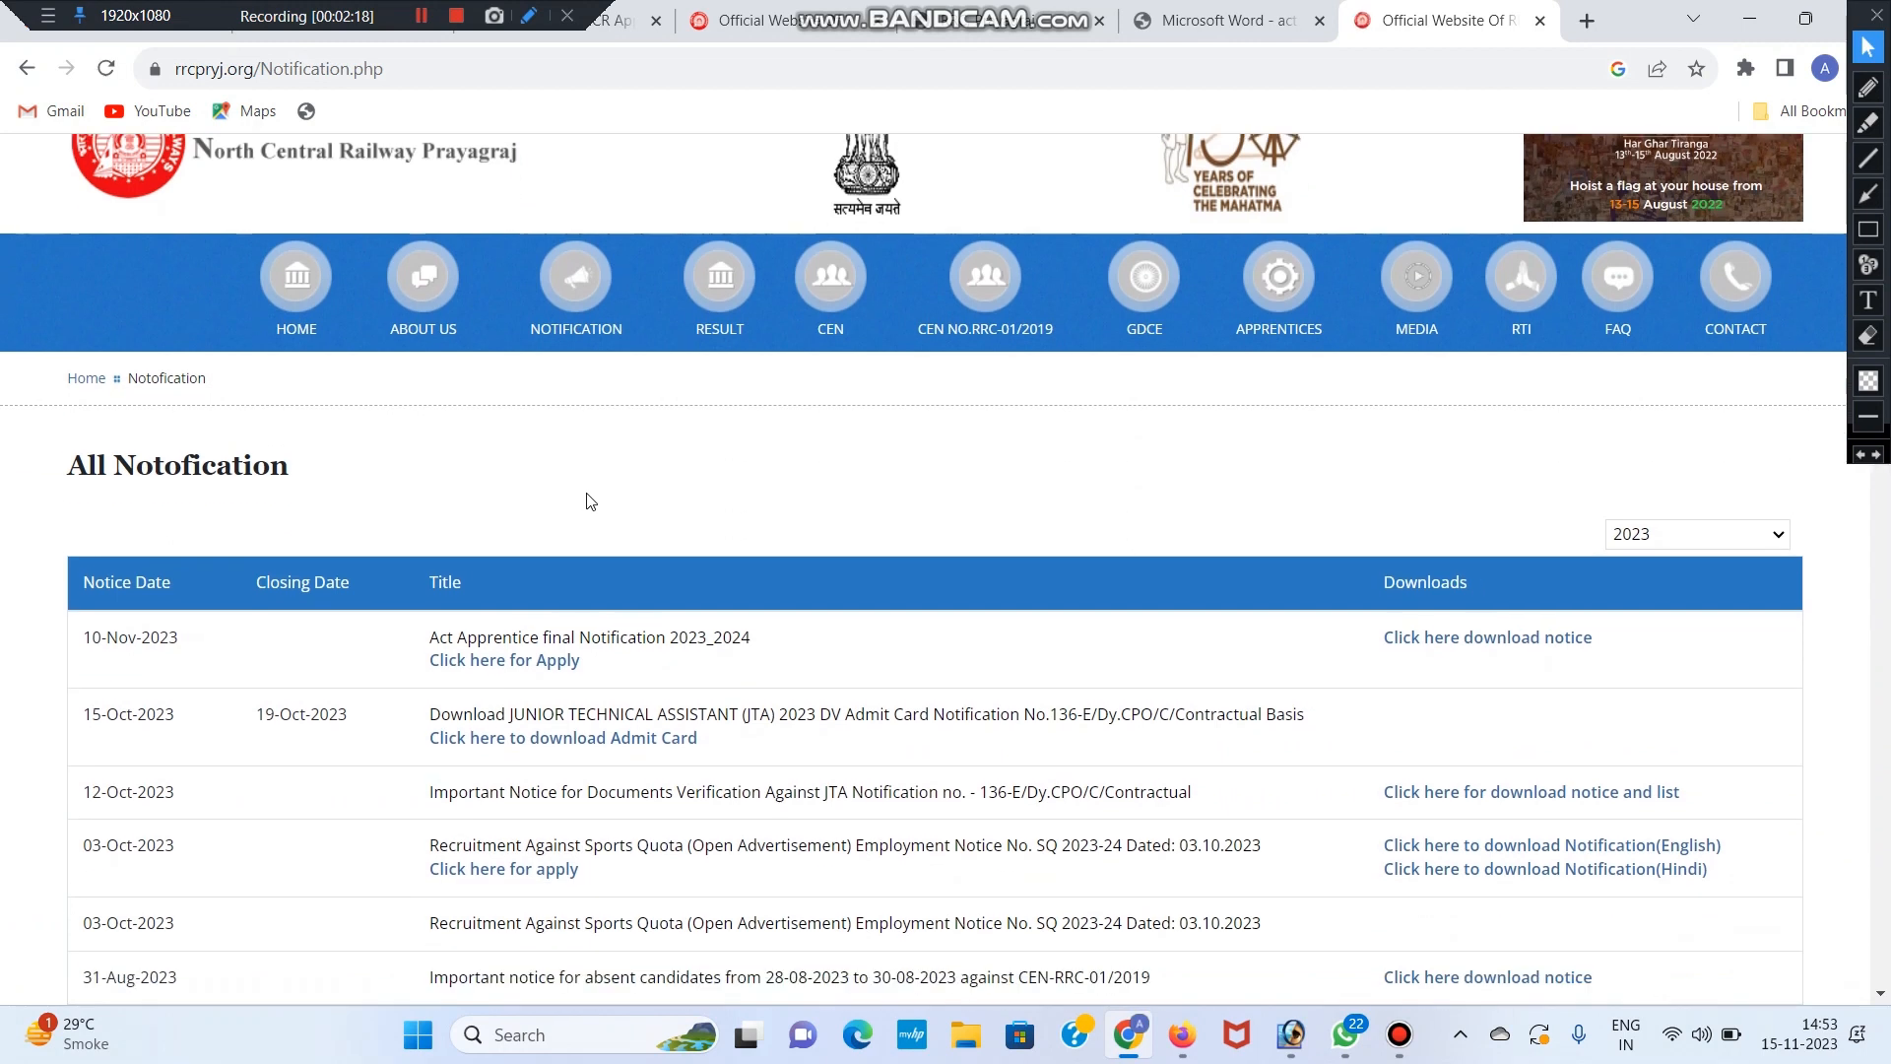
scroll(588, 501, down, 1)
drag(430, 514, 765, 511)
click(704, 514)
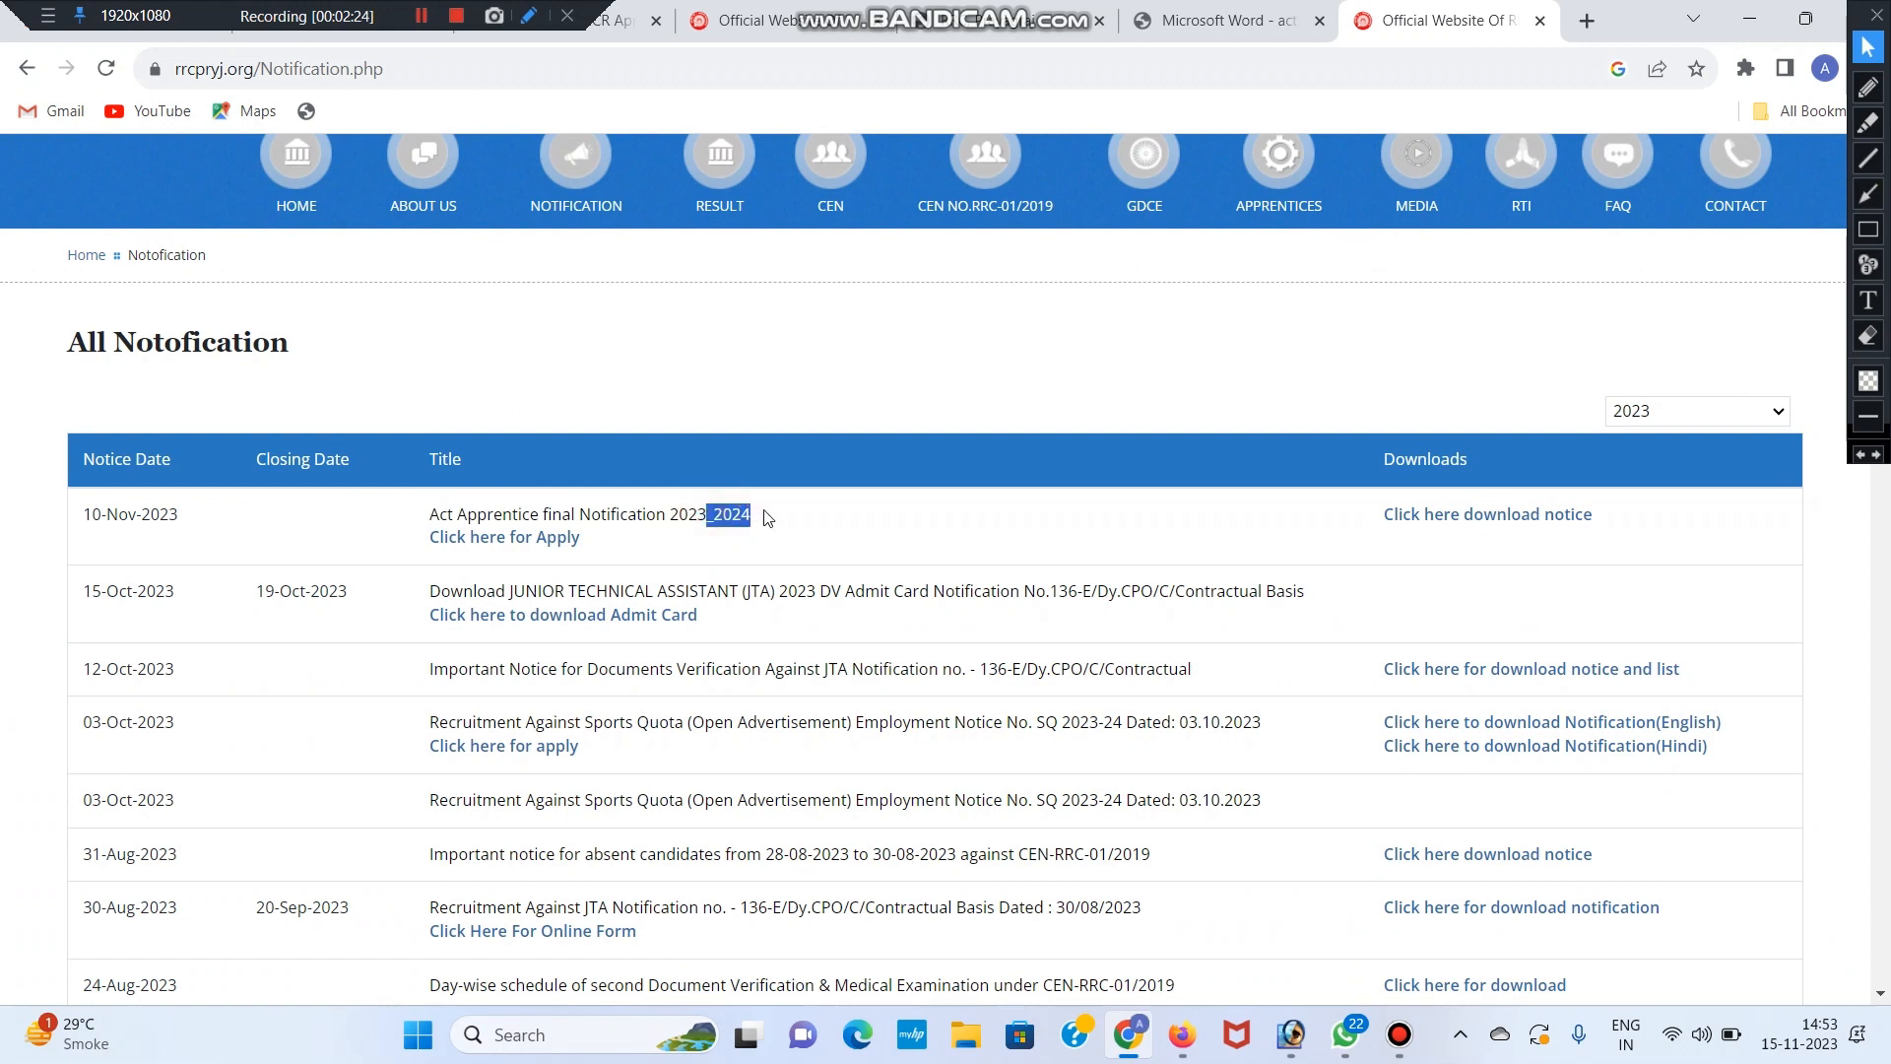
click(768, 507)
click(516, 540)
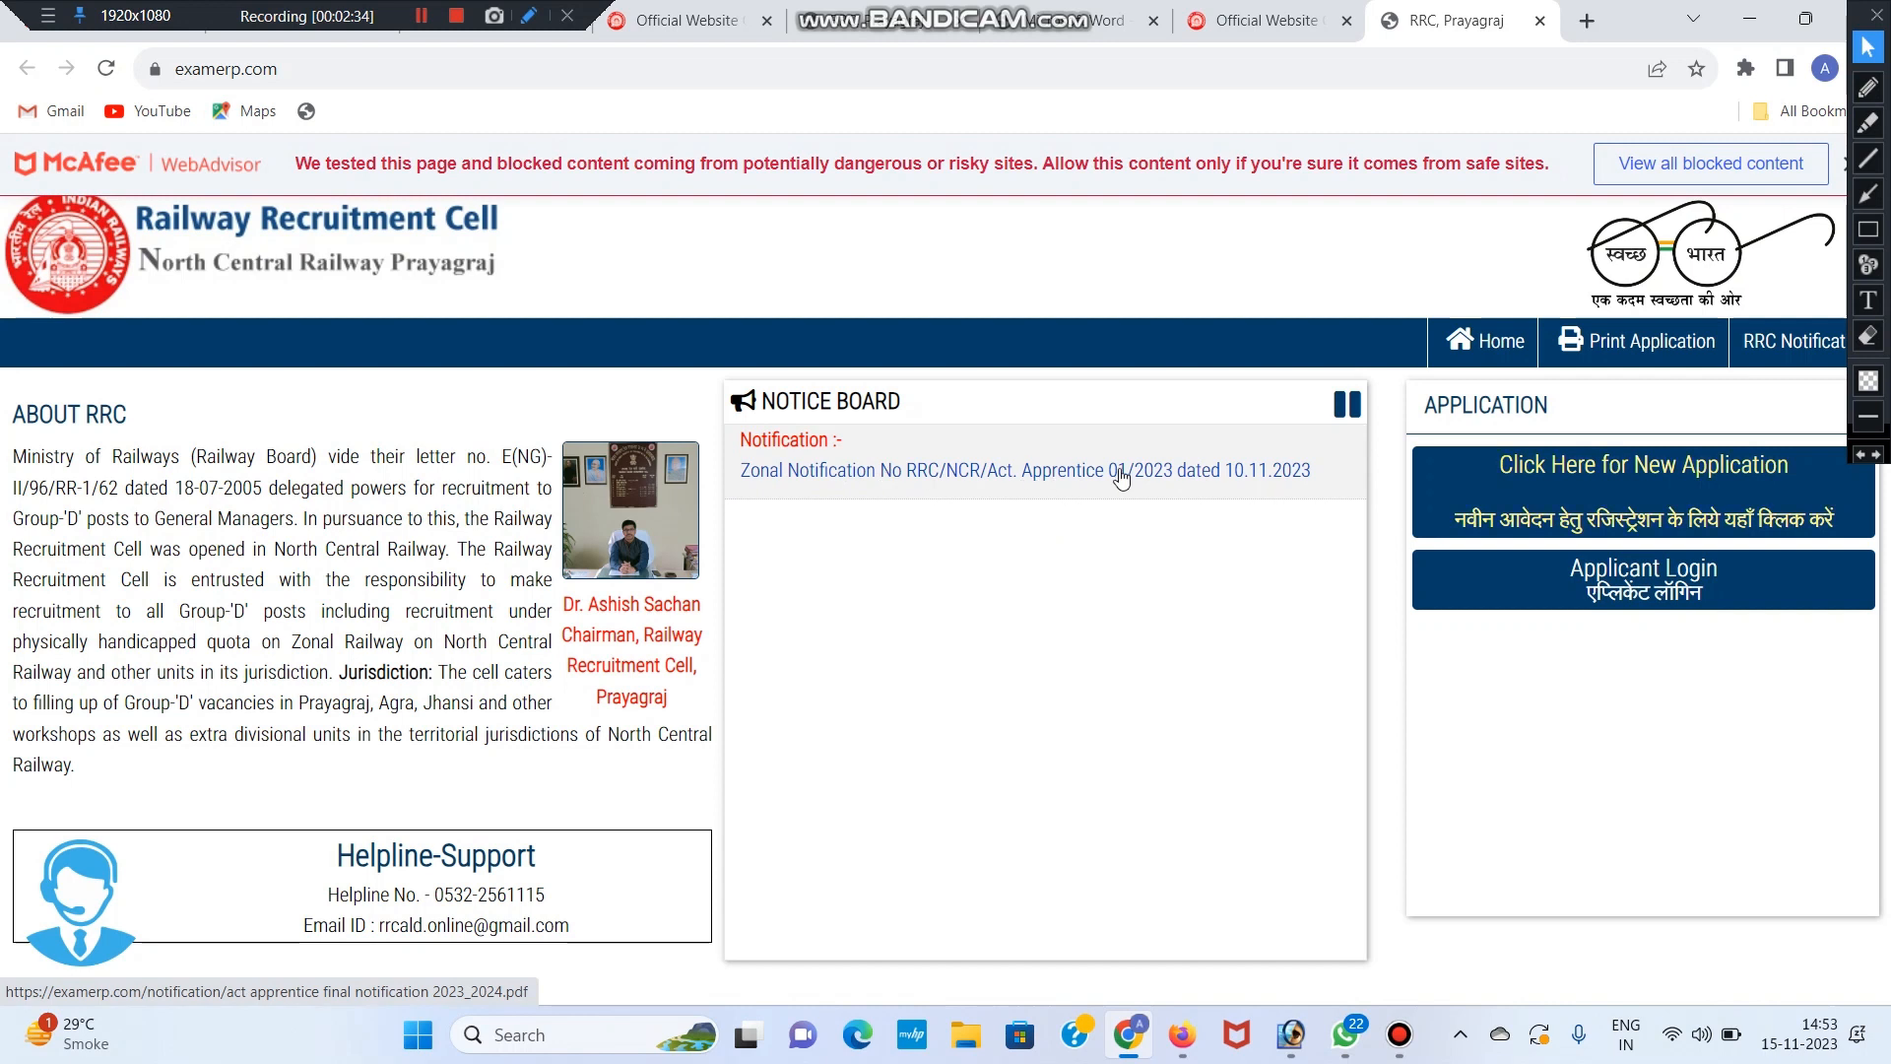
Open the zonal apprentice notification from the notice board and check its opening and closing dates.
click(854, 471)
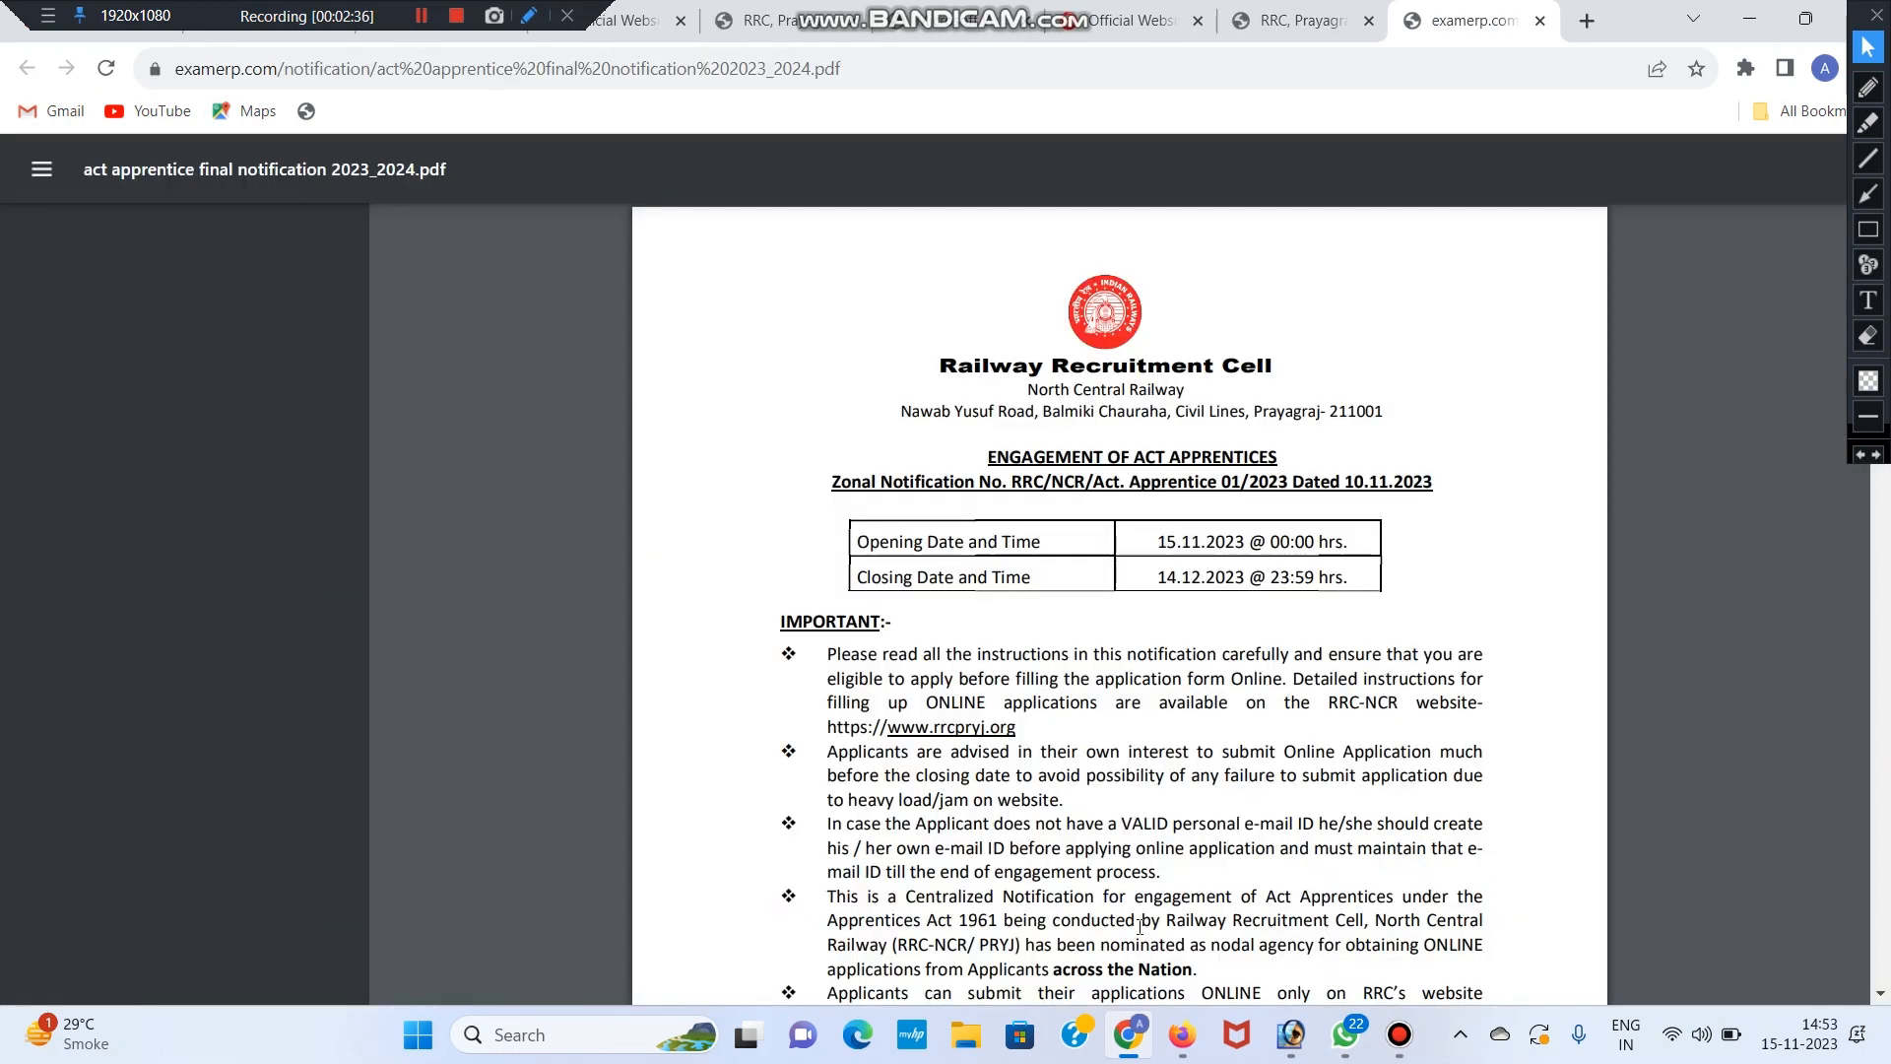
scroll(997, 746, down, 15)
scroll(998, 746, up, 15)
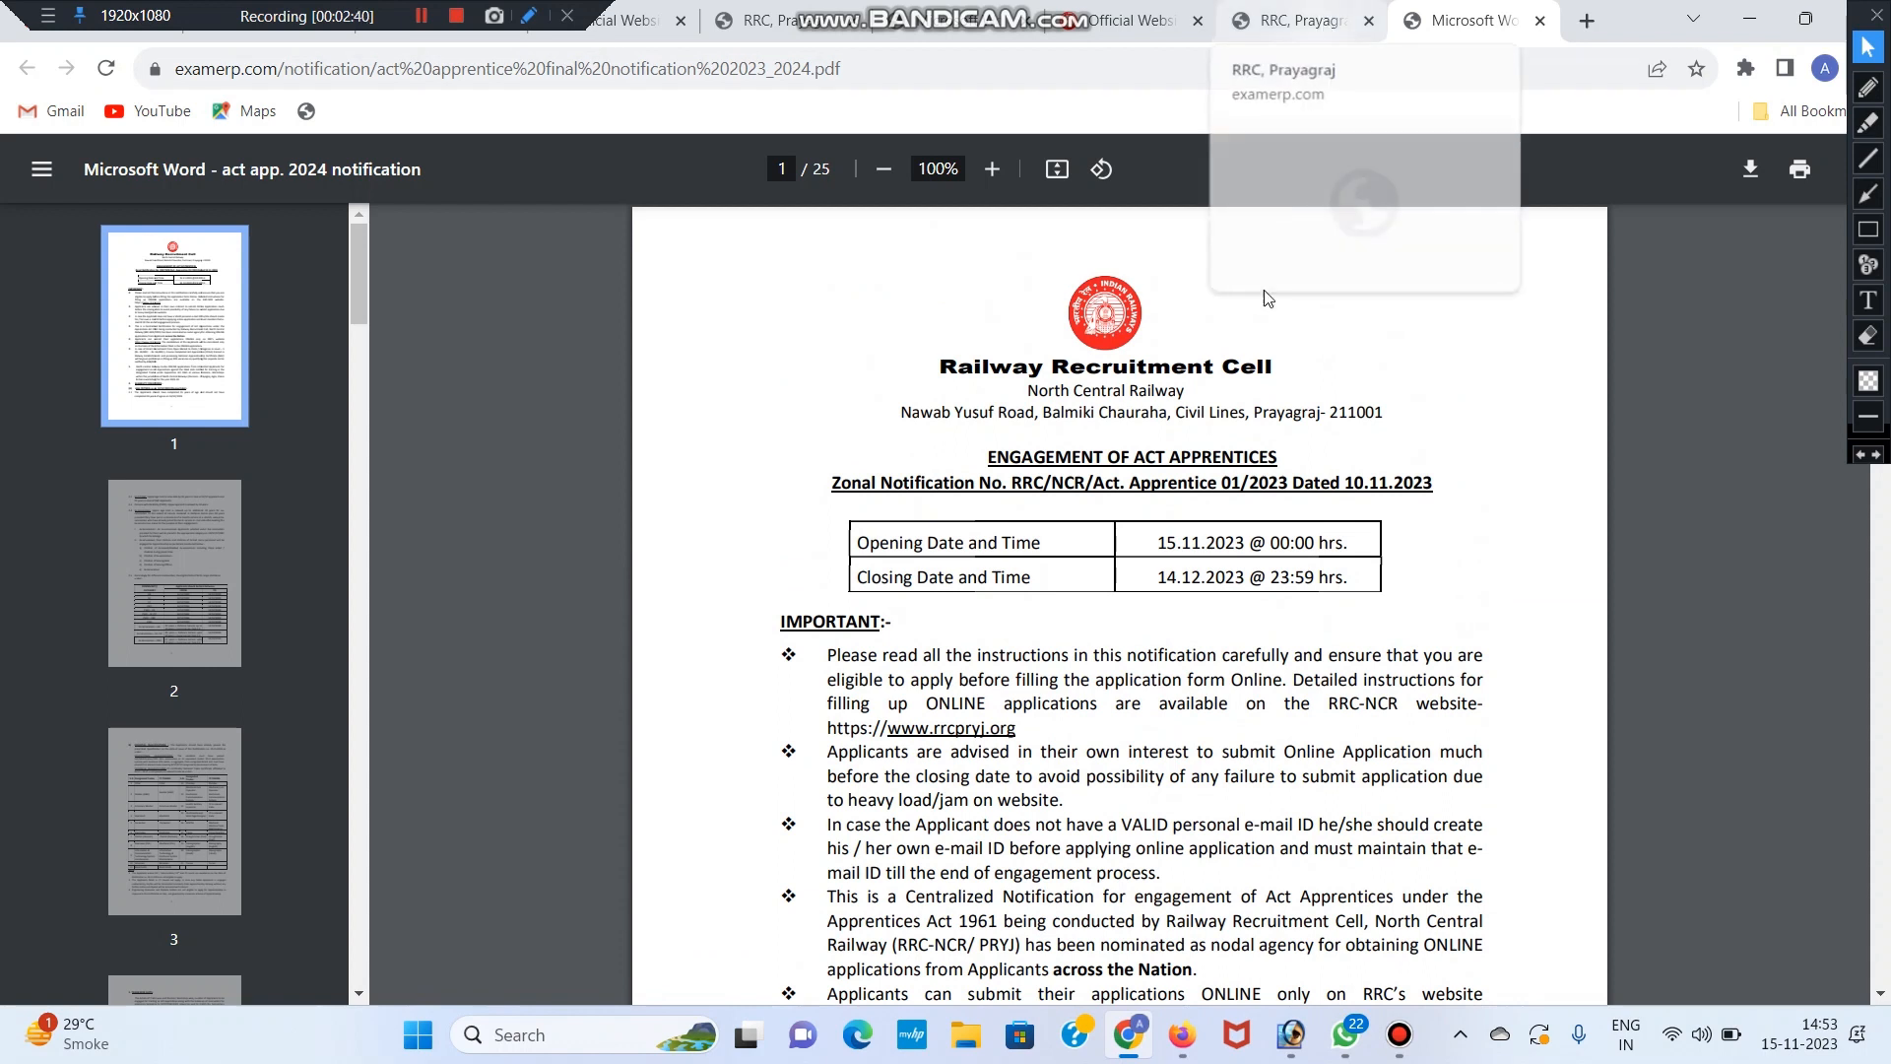
drag(1157, 538, 1353, 577)
click(1353, 579)
Return to the RRC Prayagraj application page and start a new application as a new user.
click(1290, 19)
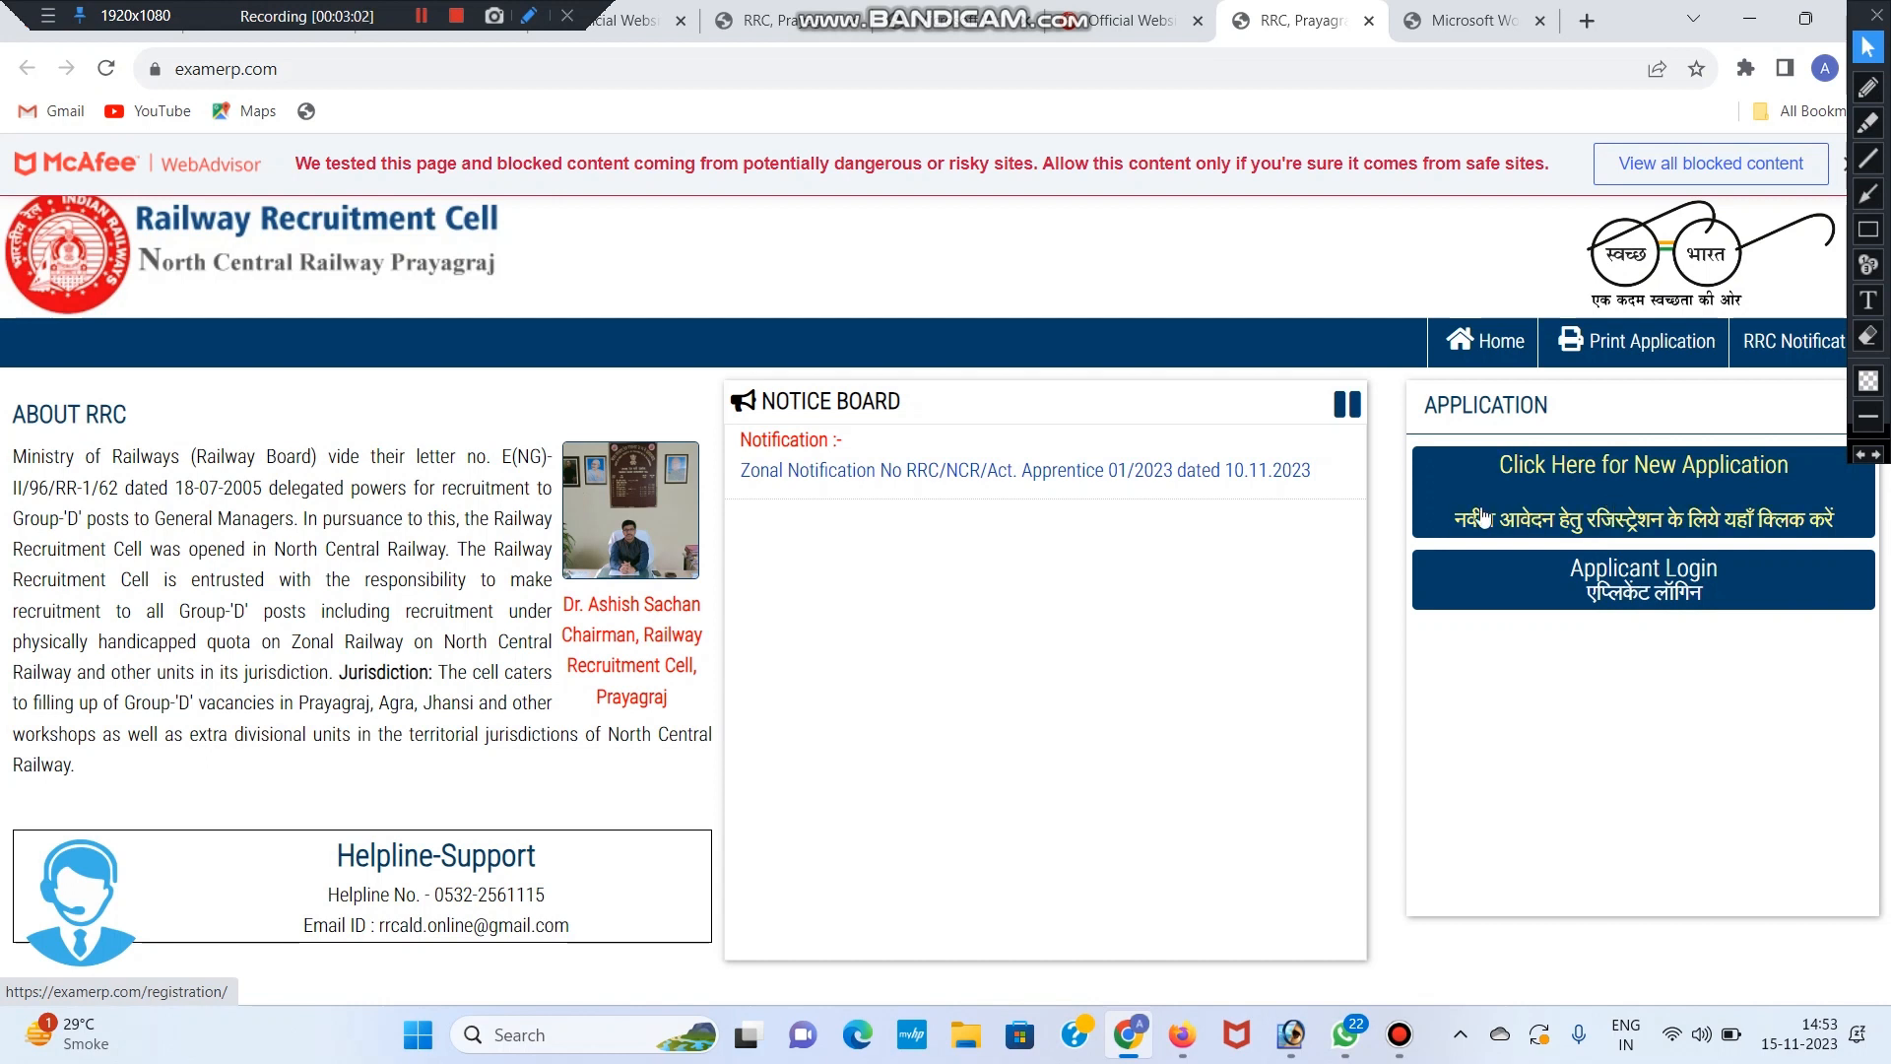
click(1578, 522)
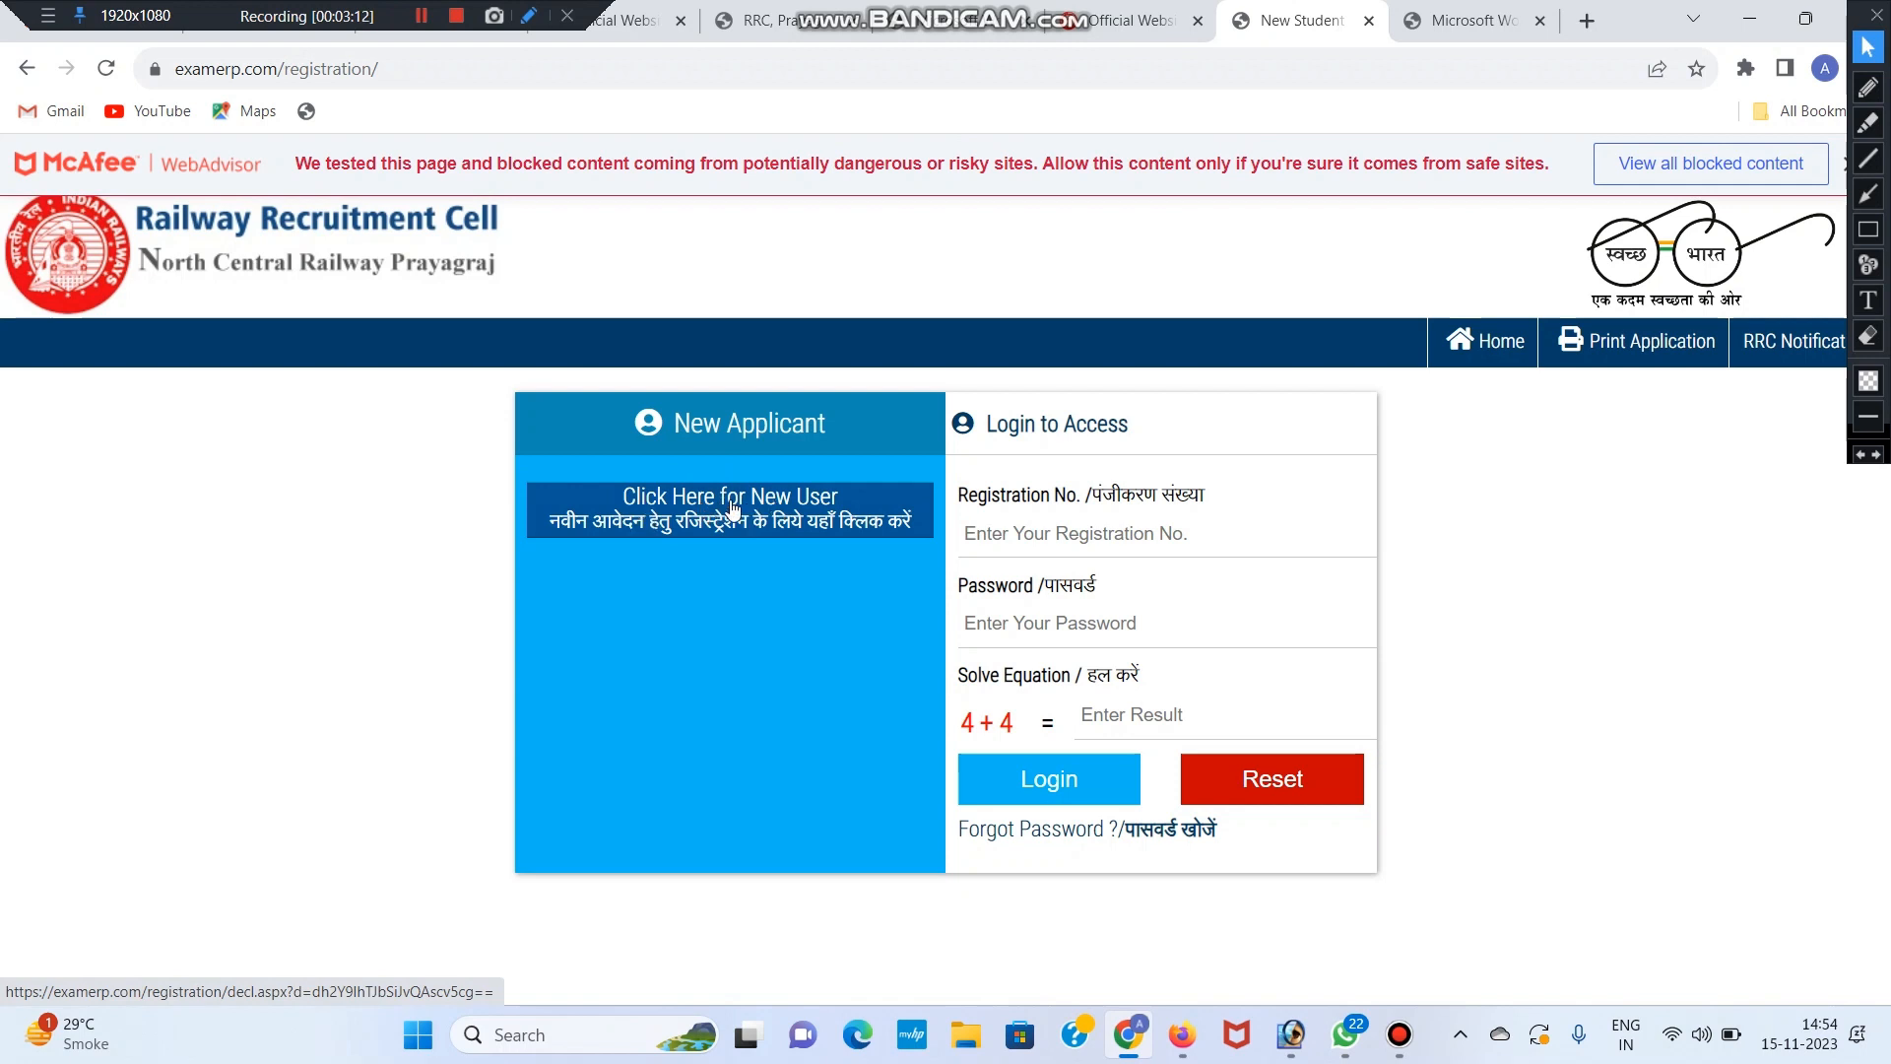
click(699, 524)
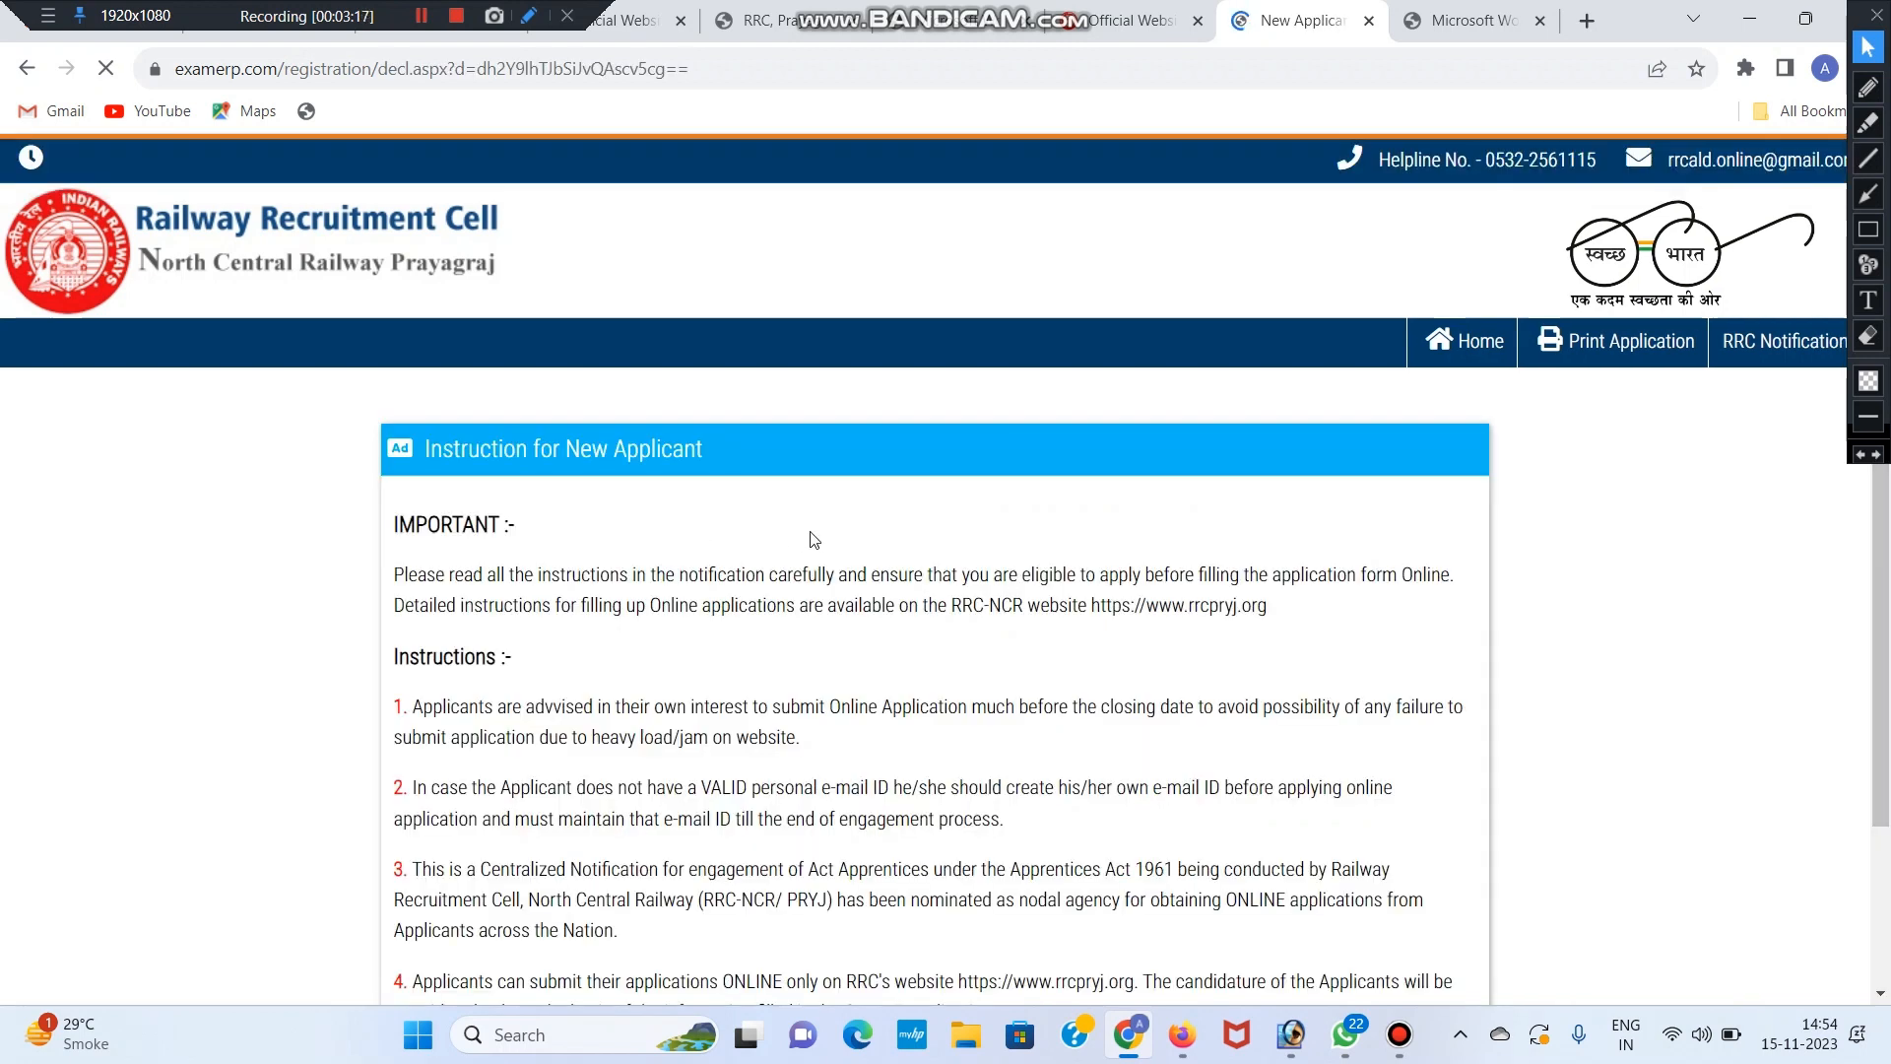
Review the instructions for new applicants, agree to them, and proceed to the Create New Login form.
scroll(813, 536, down, 3)
scroll(813, 536, down, 3)
scroll(813, 536, up, 2)
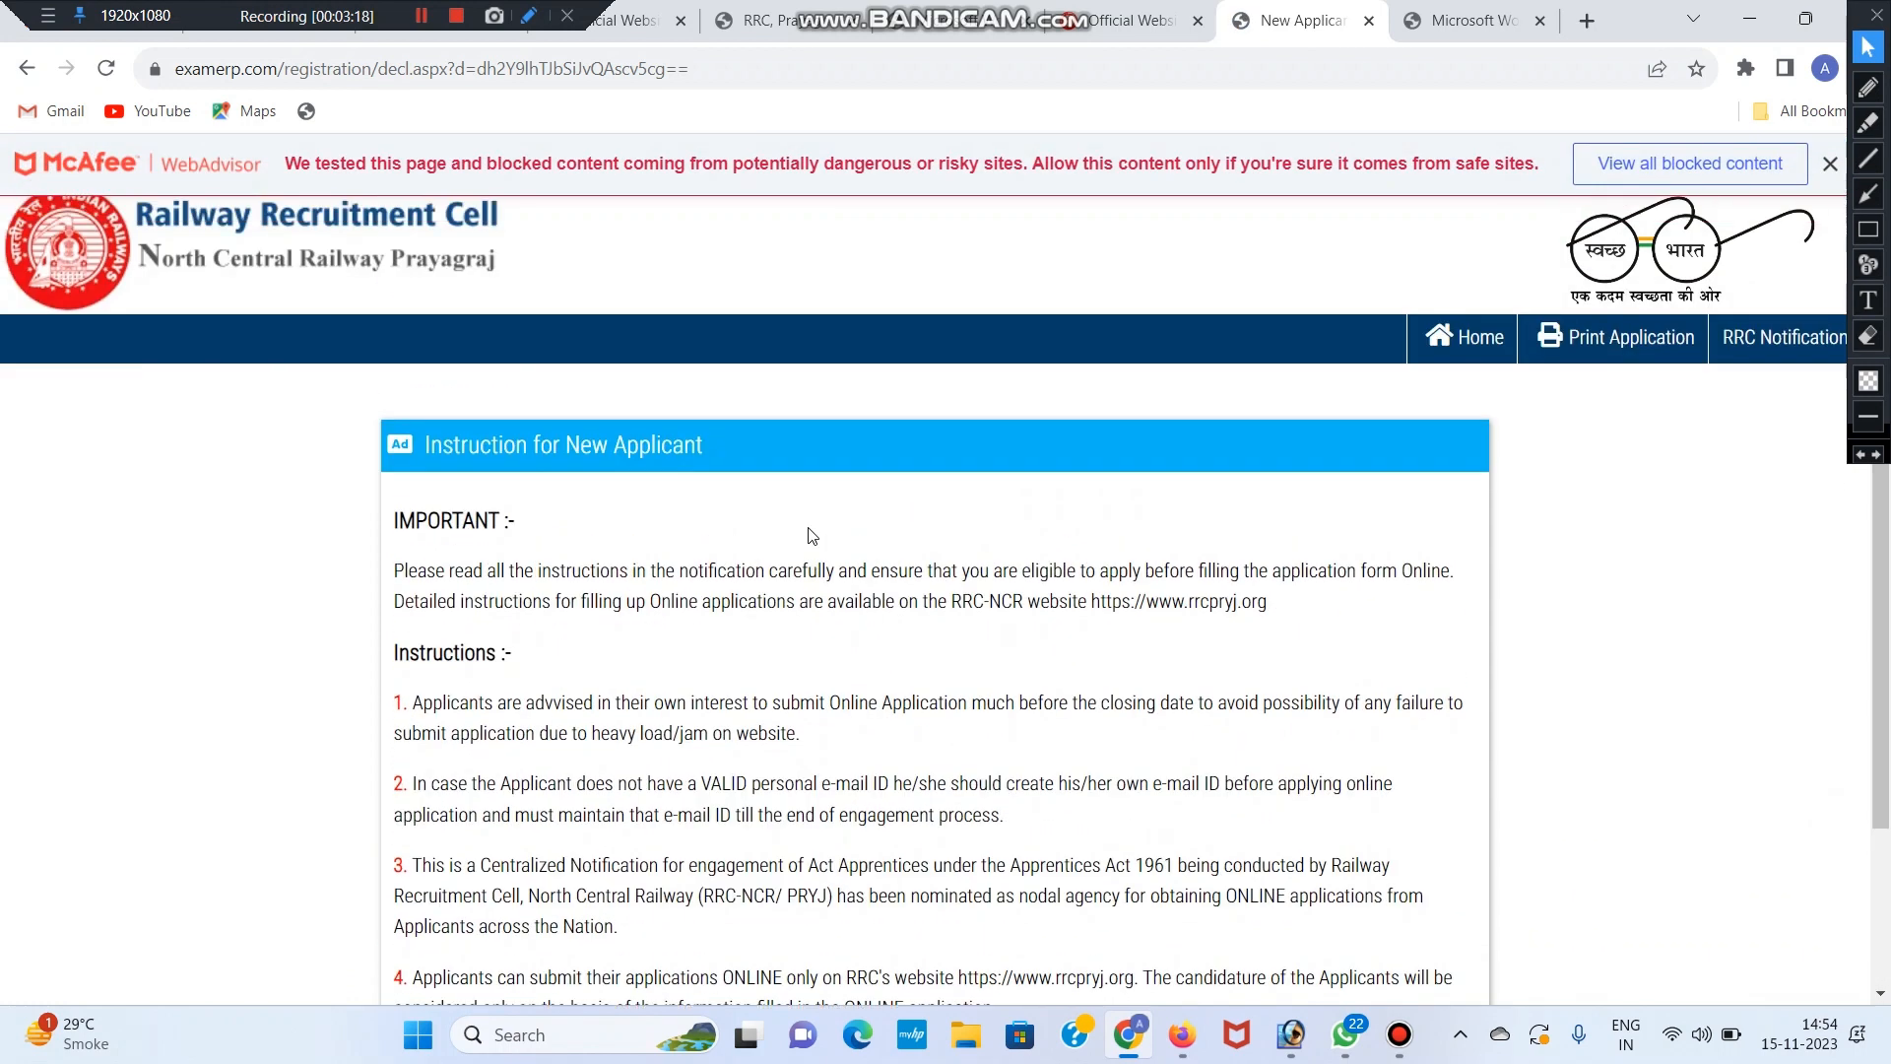
scroll(465, 500, down, 1)
scroll(564, 486, down, 1)
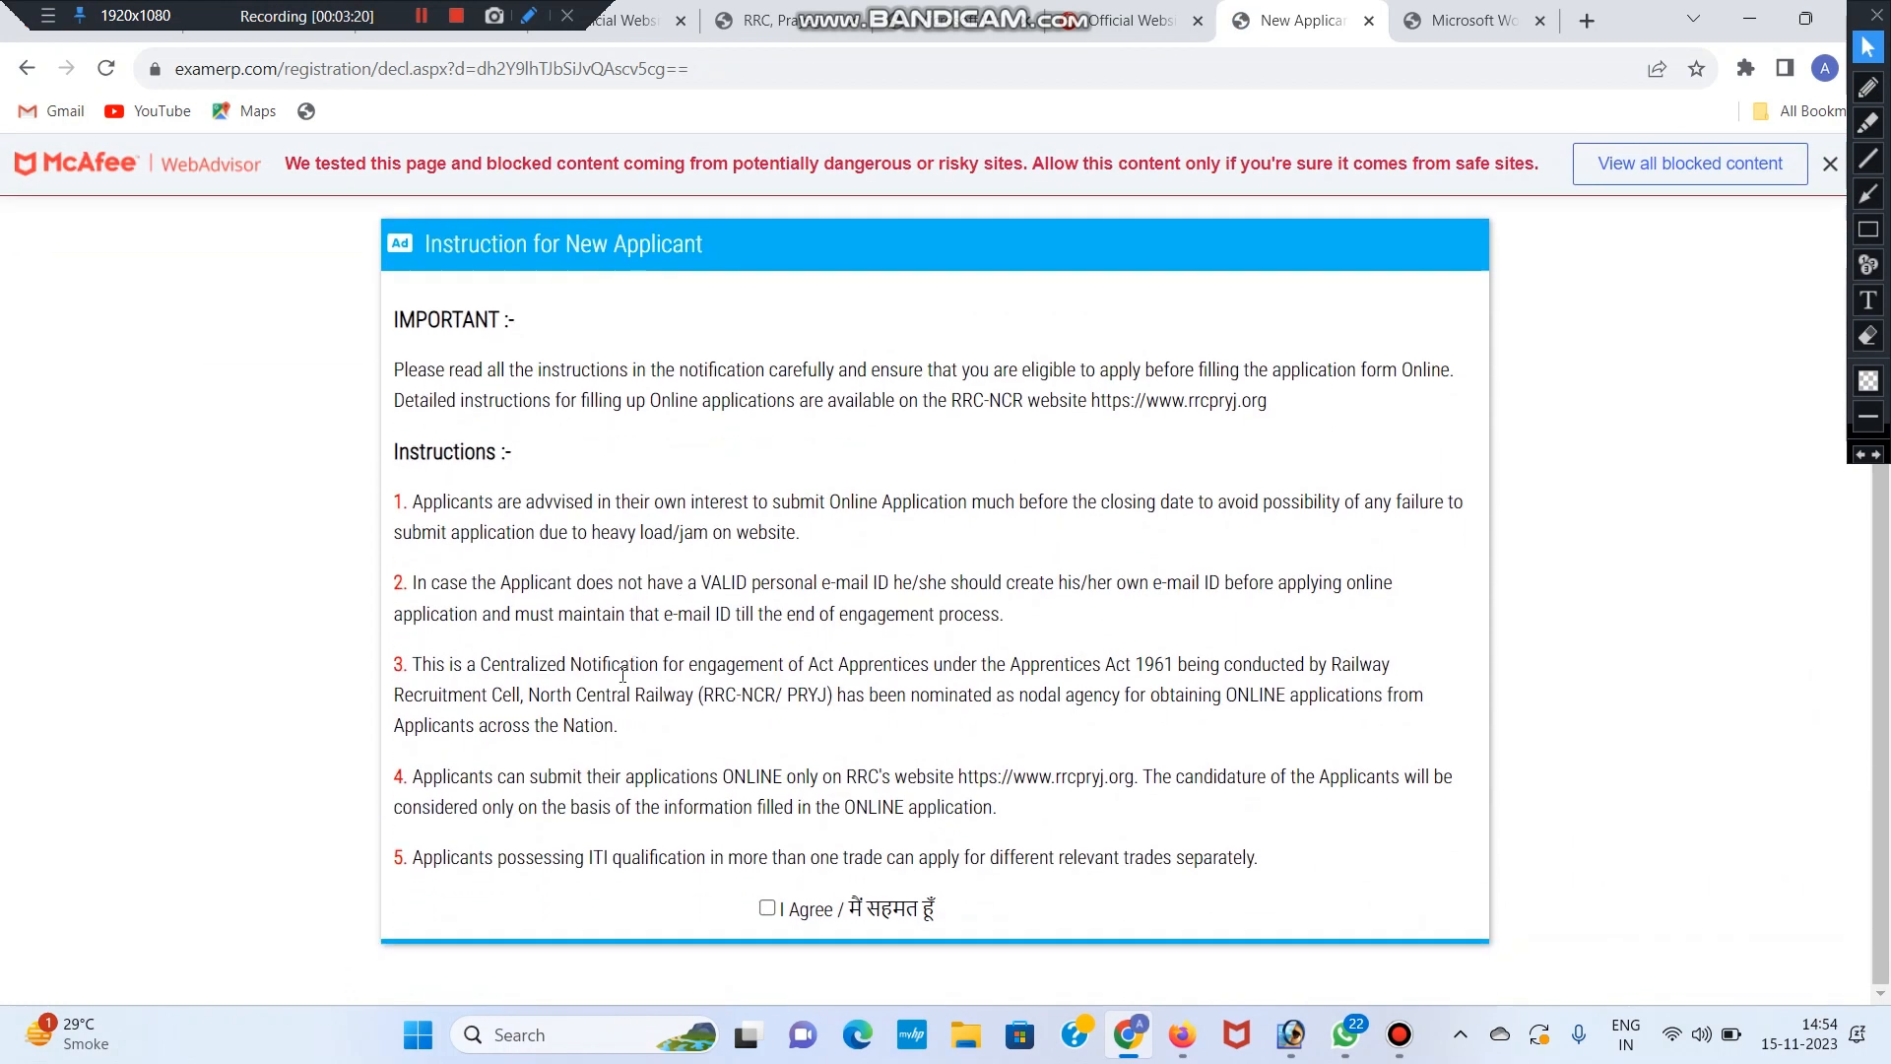
click(777, 909)
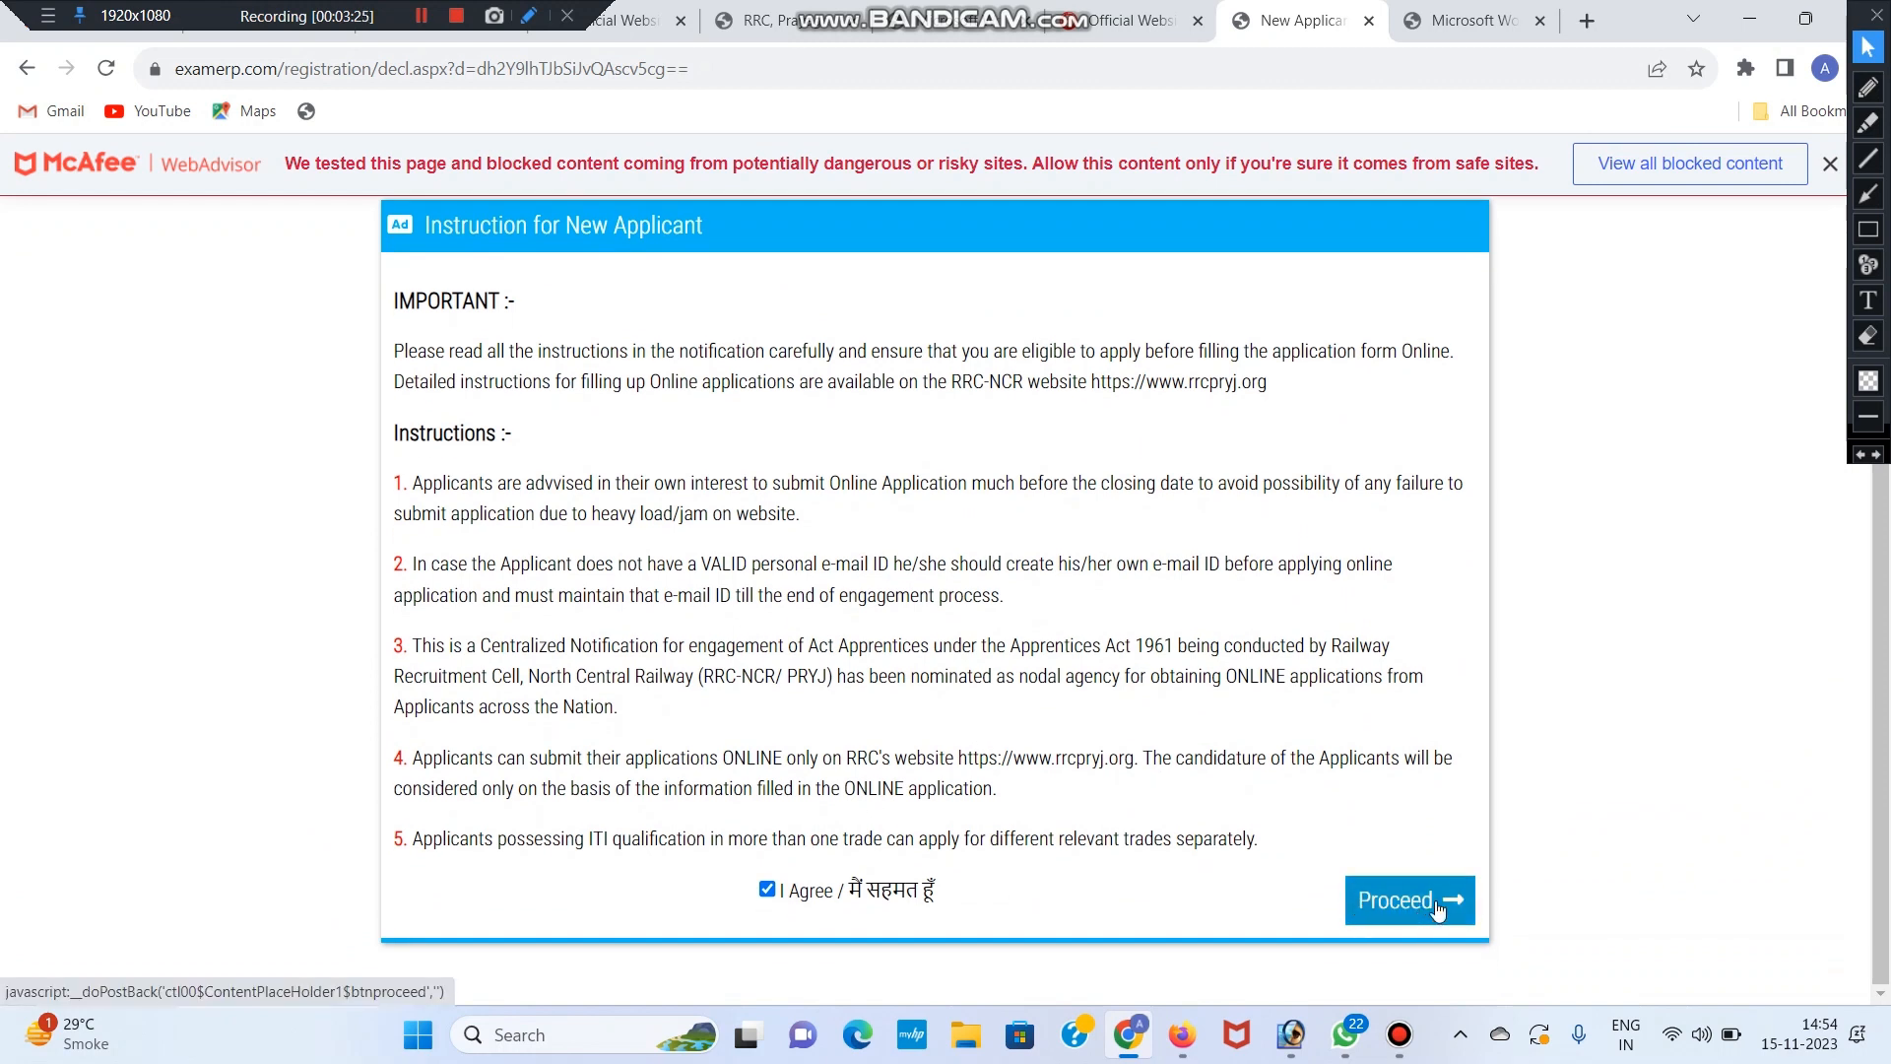
click(1400, 907)
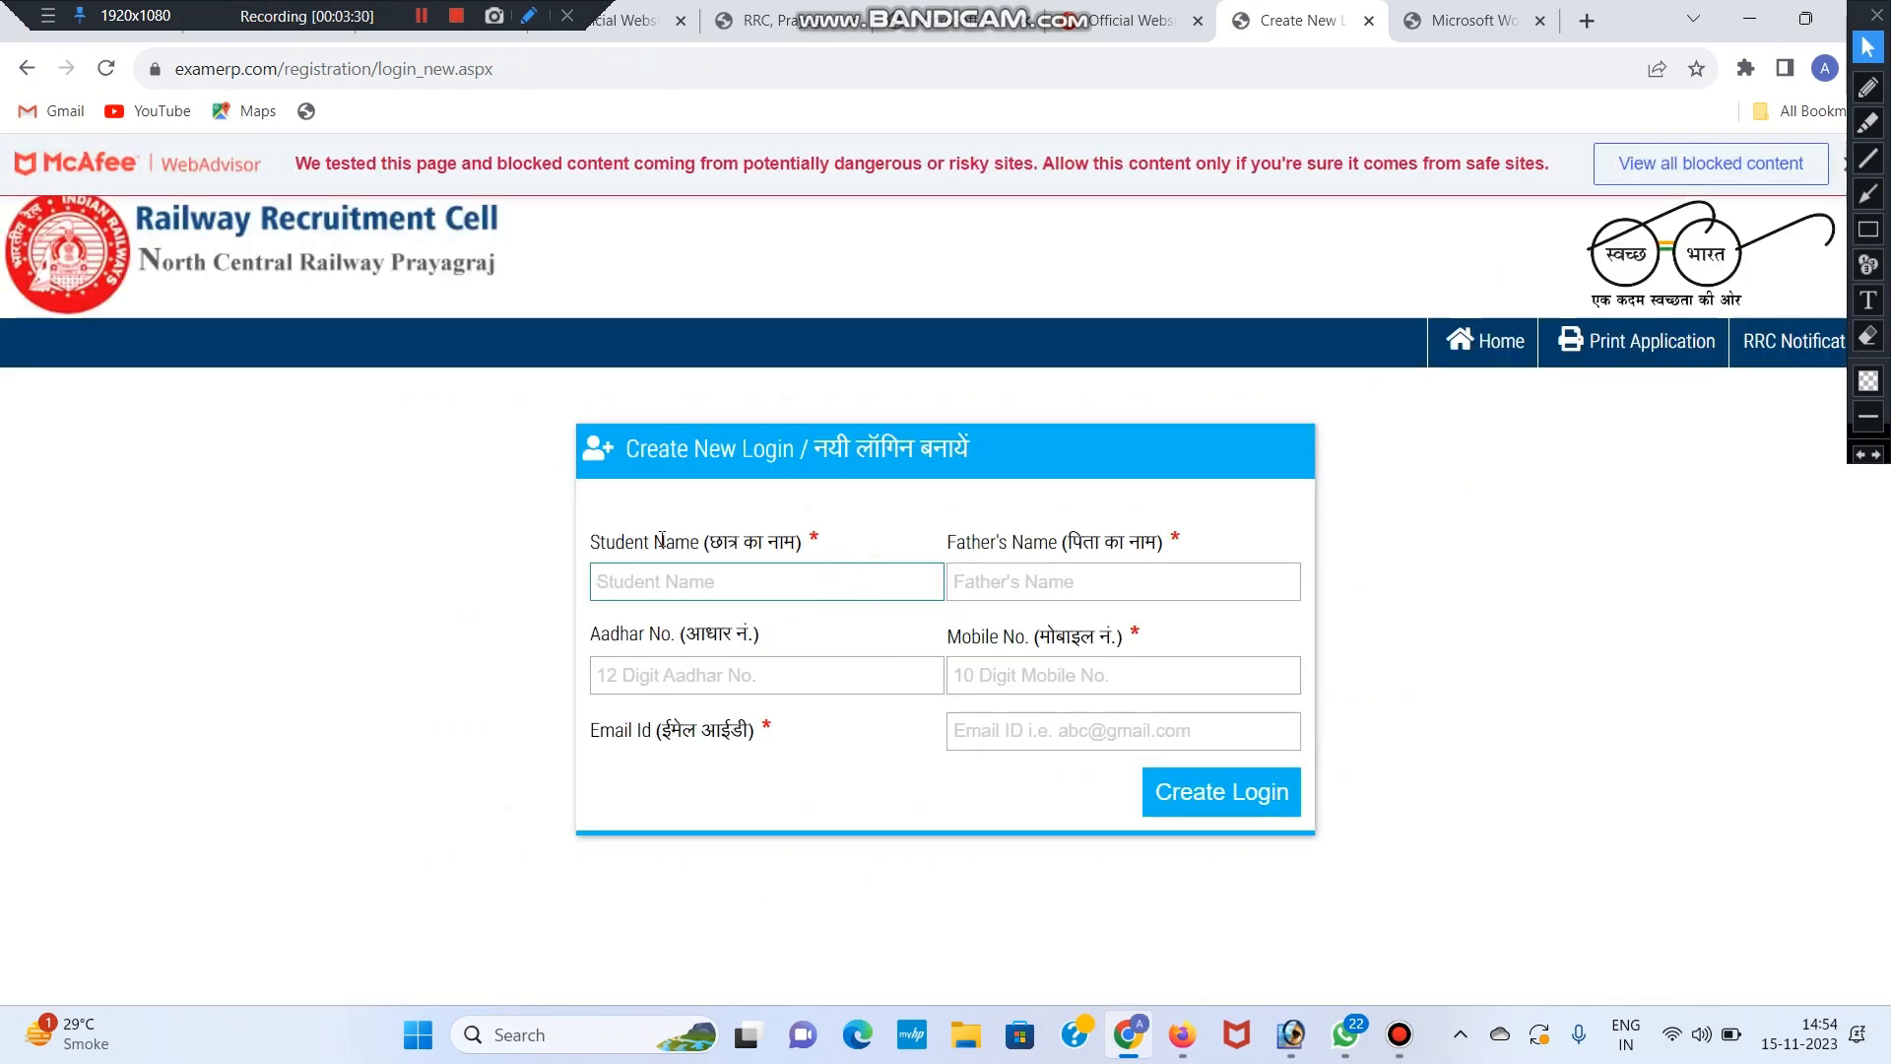
Review the Create New Login fields for student name, father's name, Aadhar number, mobile number and email ID.
drag(591, 542, 700, 541)
click(699, 542)
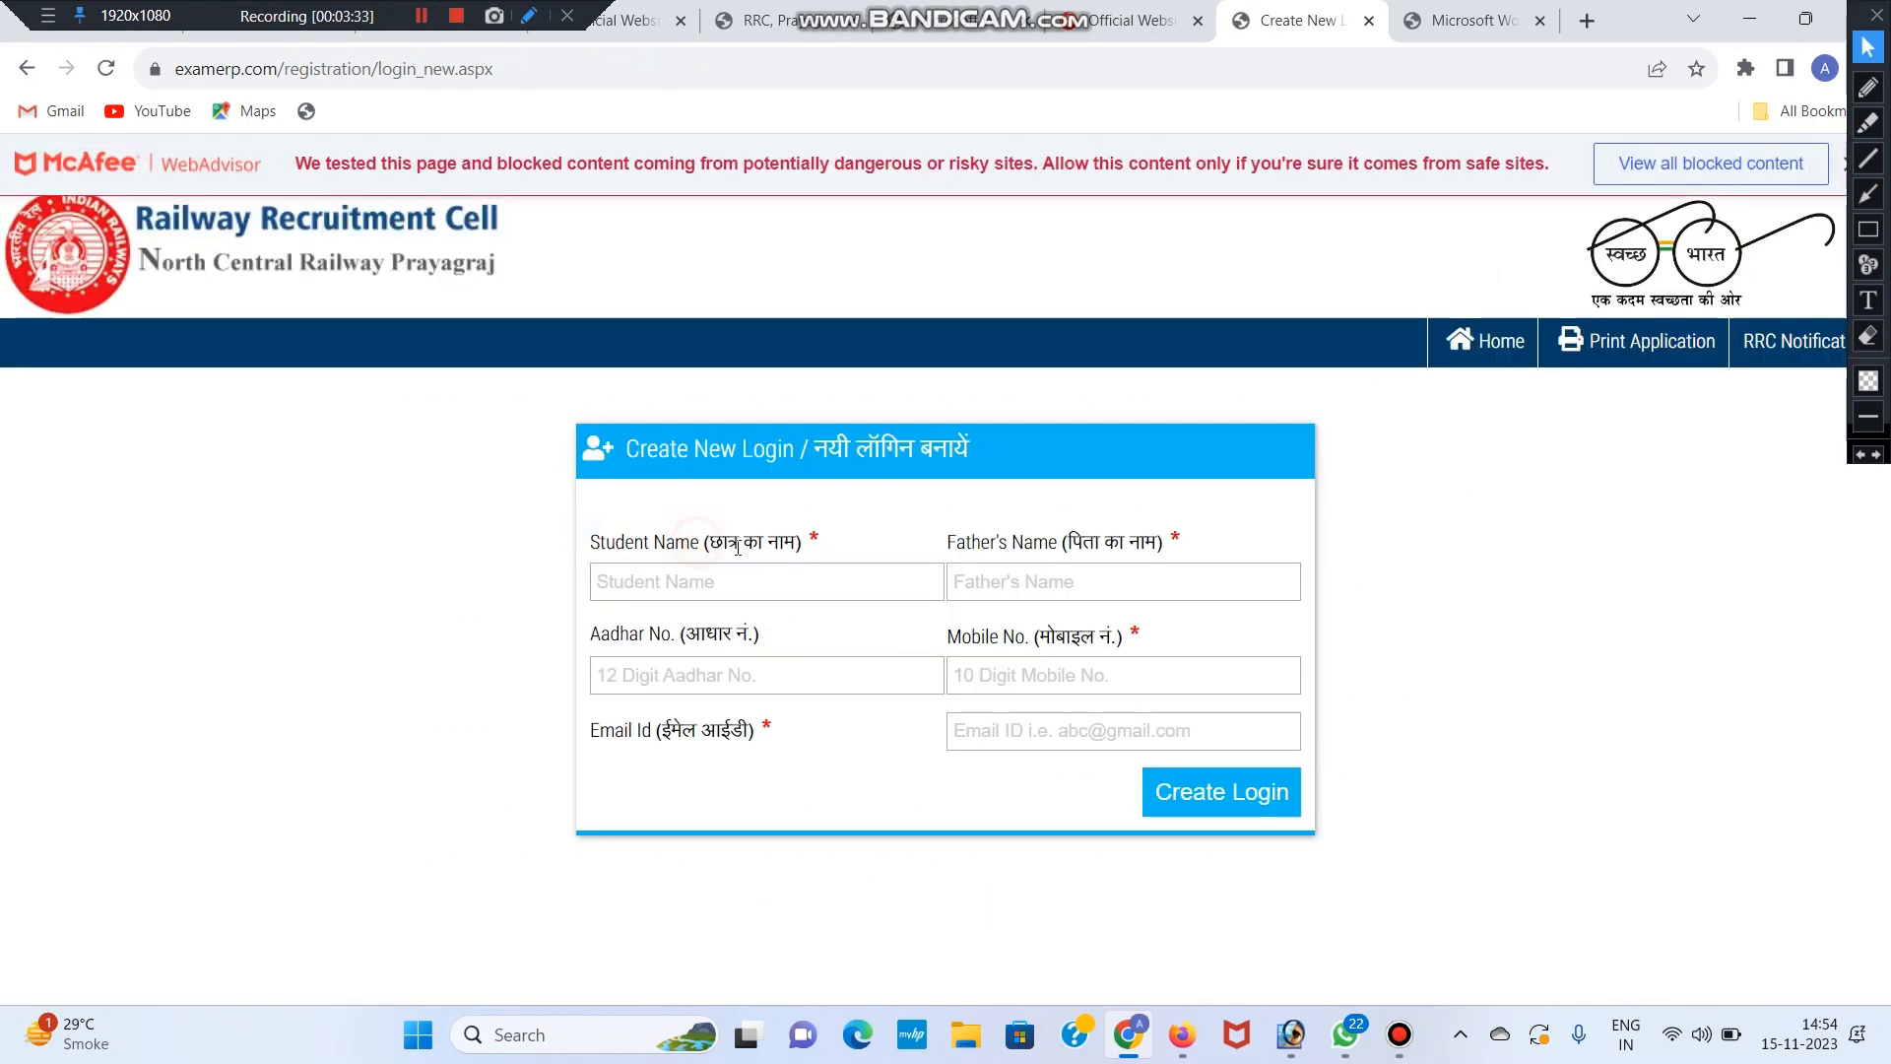
click(759, 578)
click(994, 576)
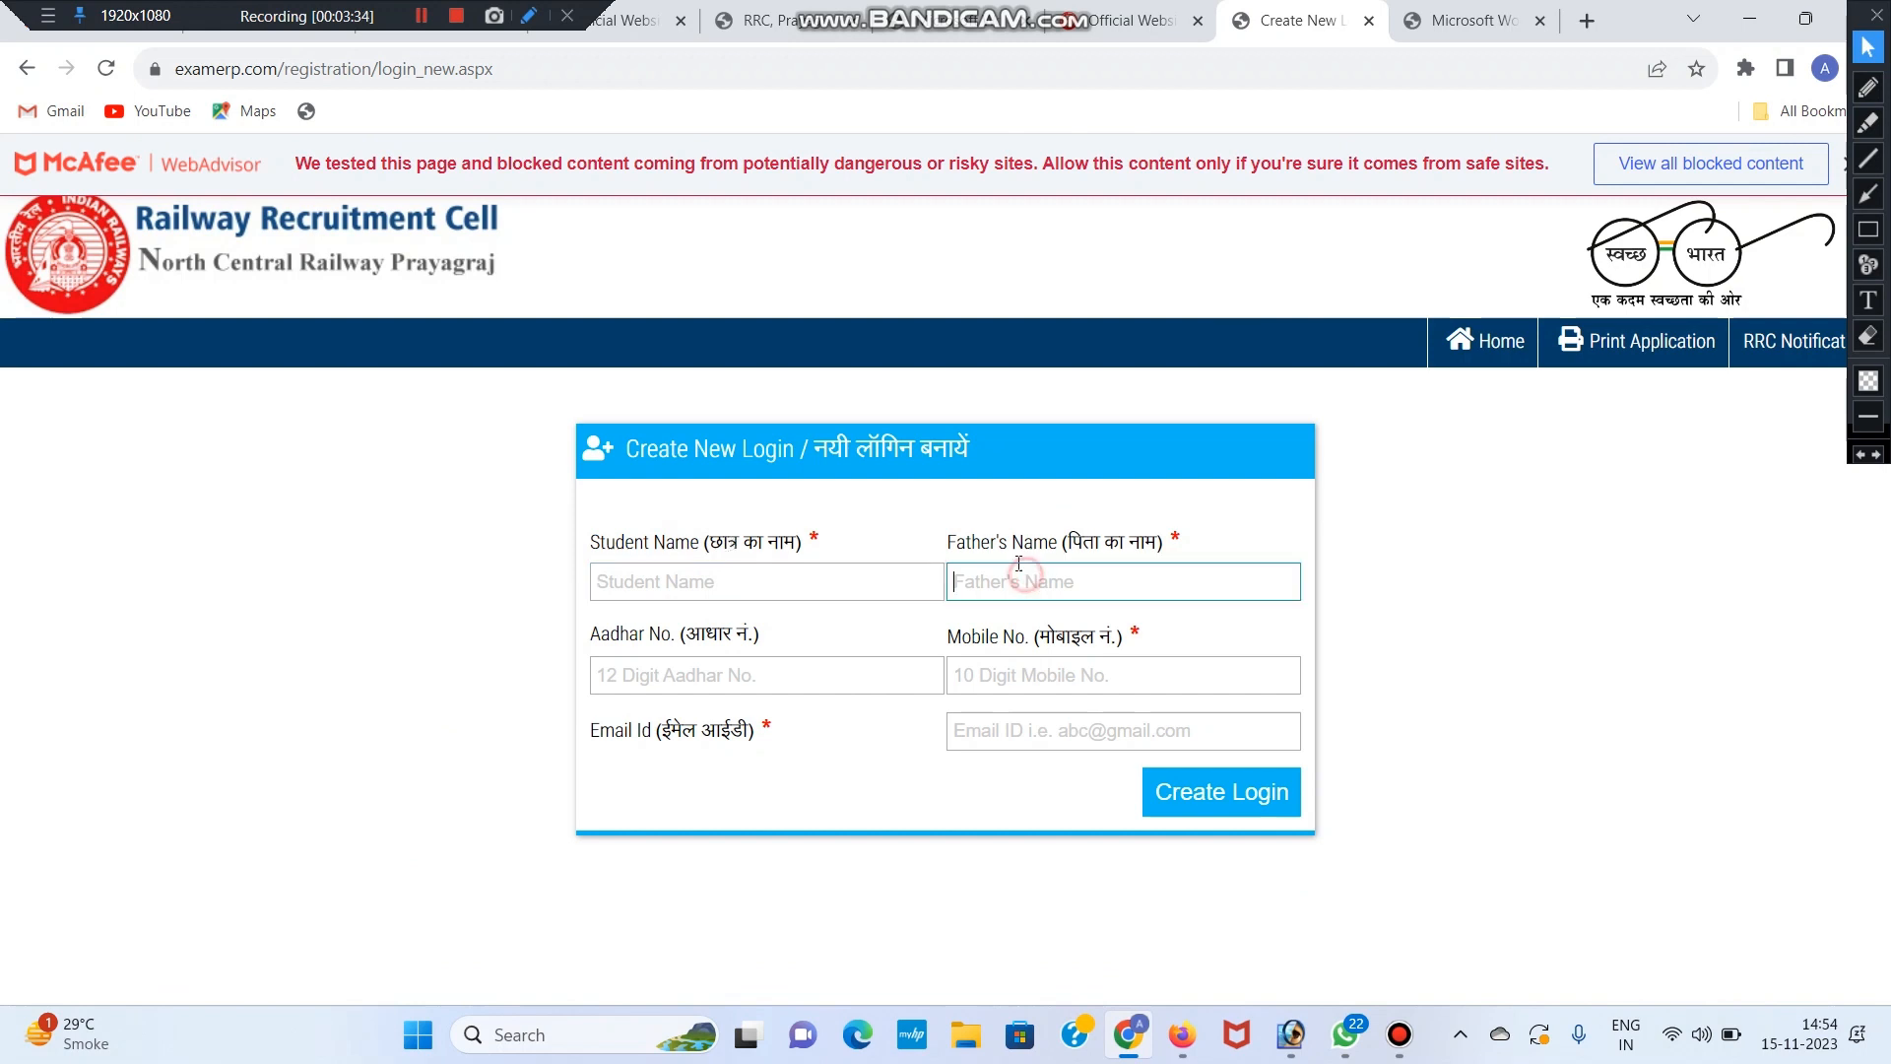
drag(933, 541, 1169, 542)
click(1169, 542)
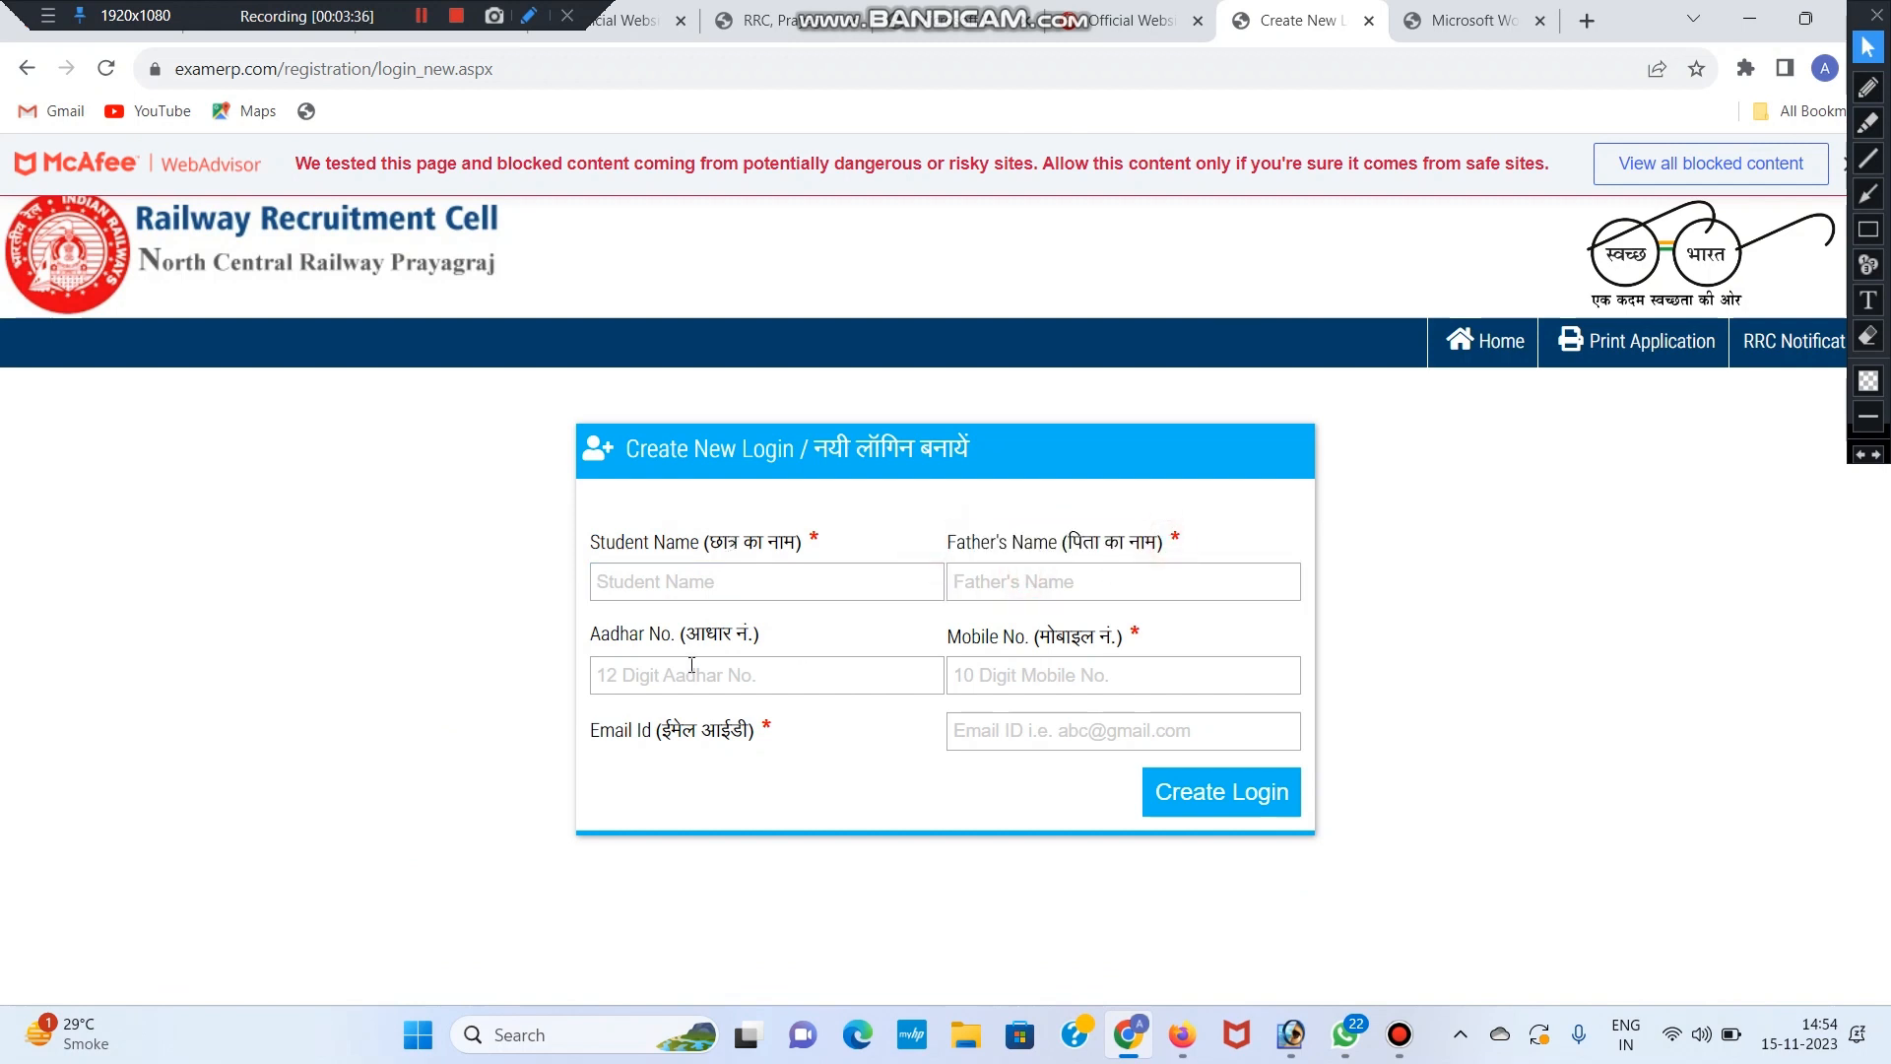
drag(595, 633, 760, 633)
click(764, 634)
click(698, 668)
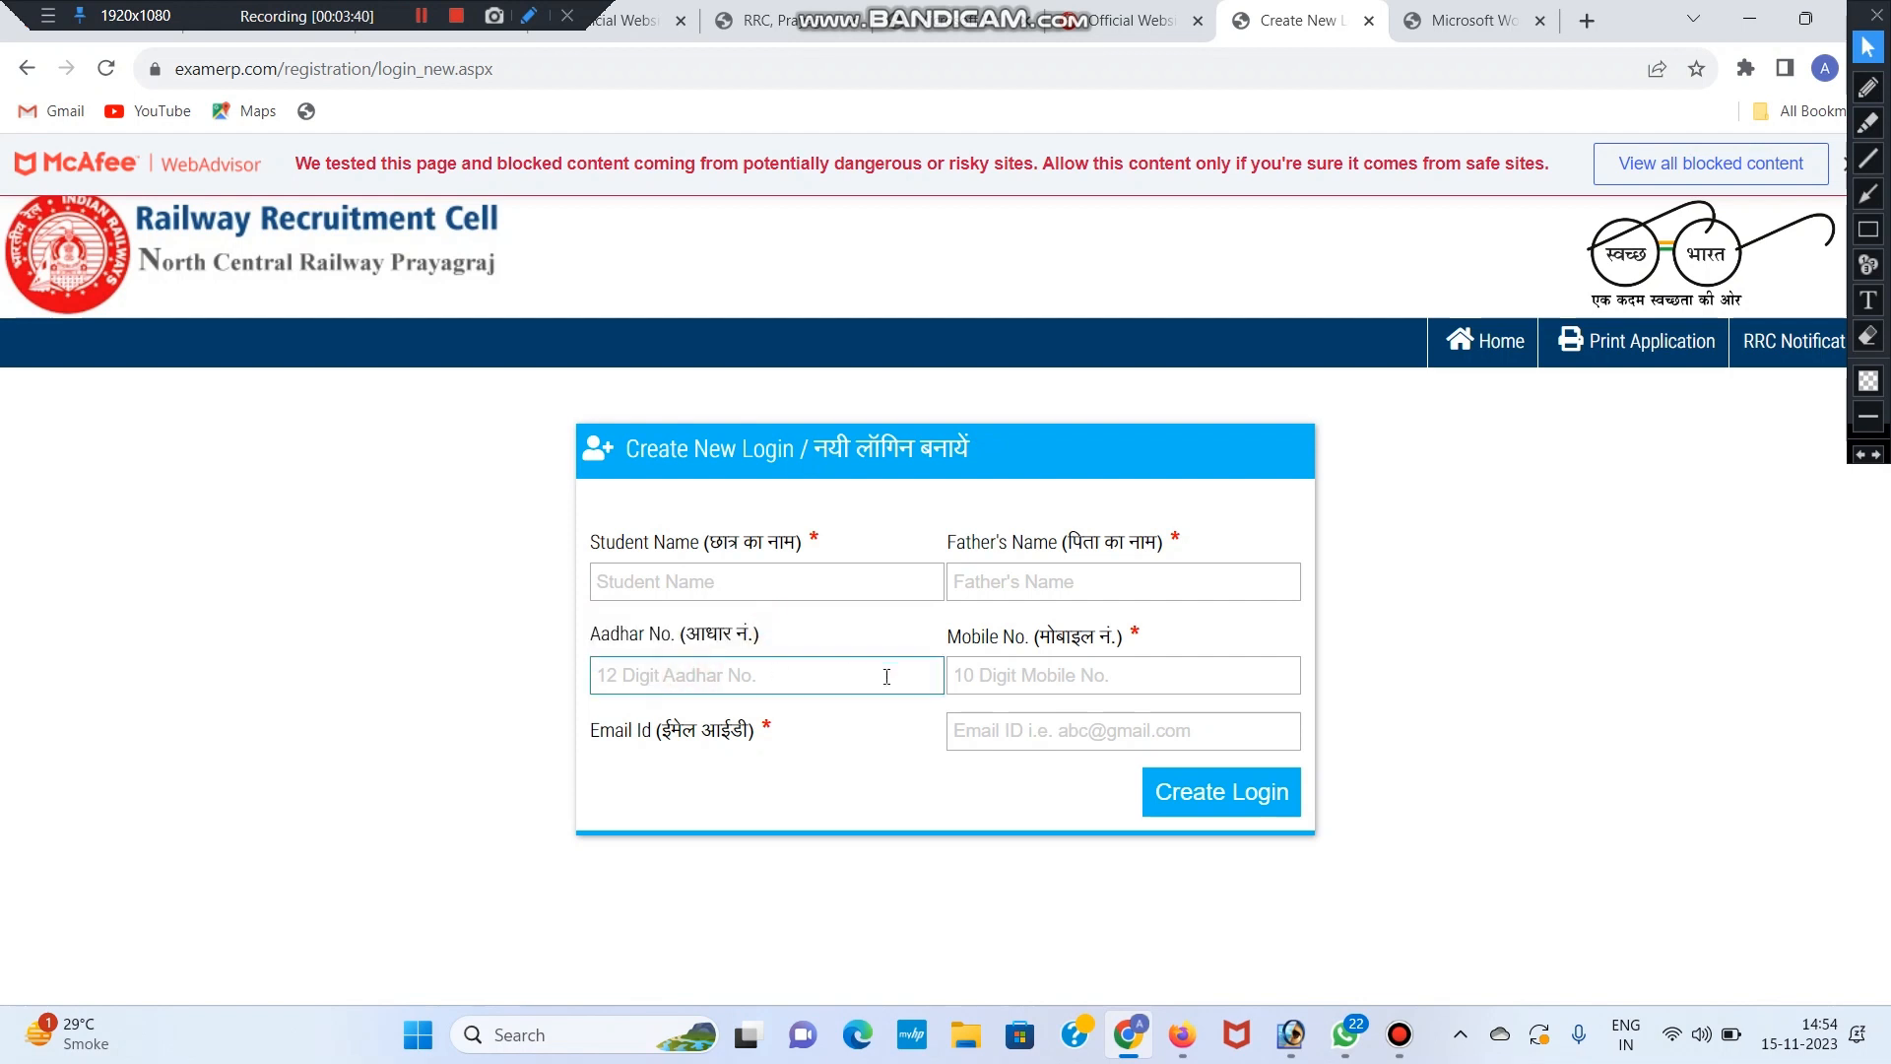
click(1002, 676)
drag(952, 636, 1111, 638)
click(1132, 642)
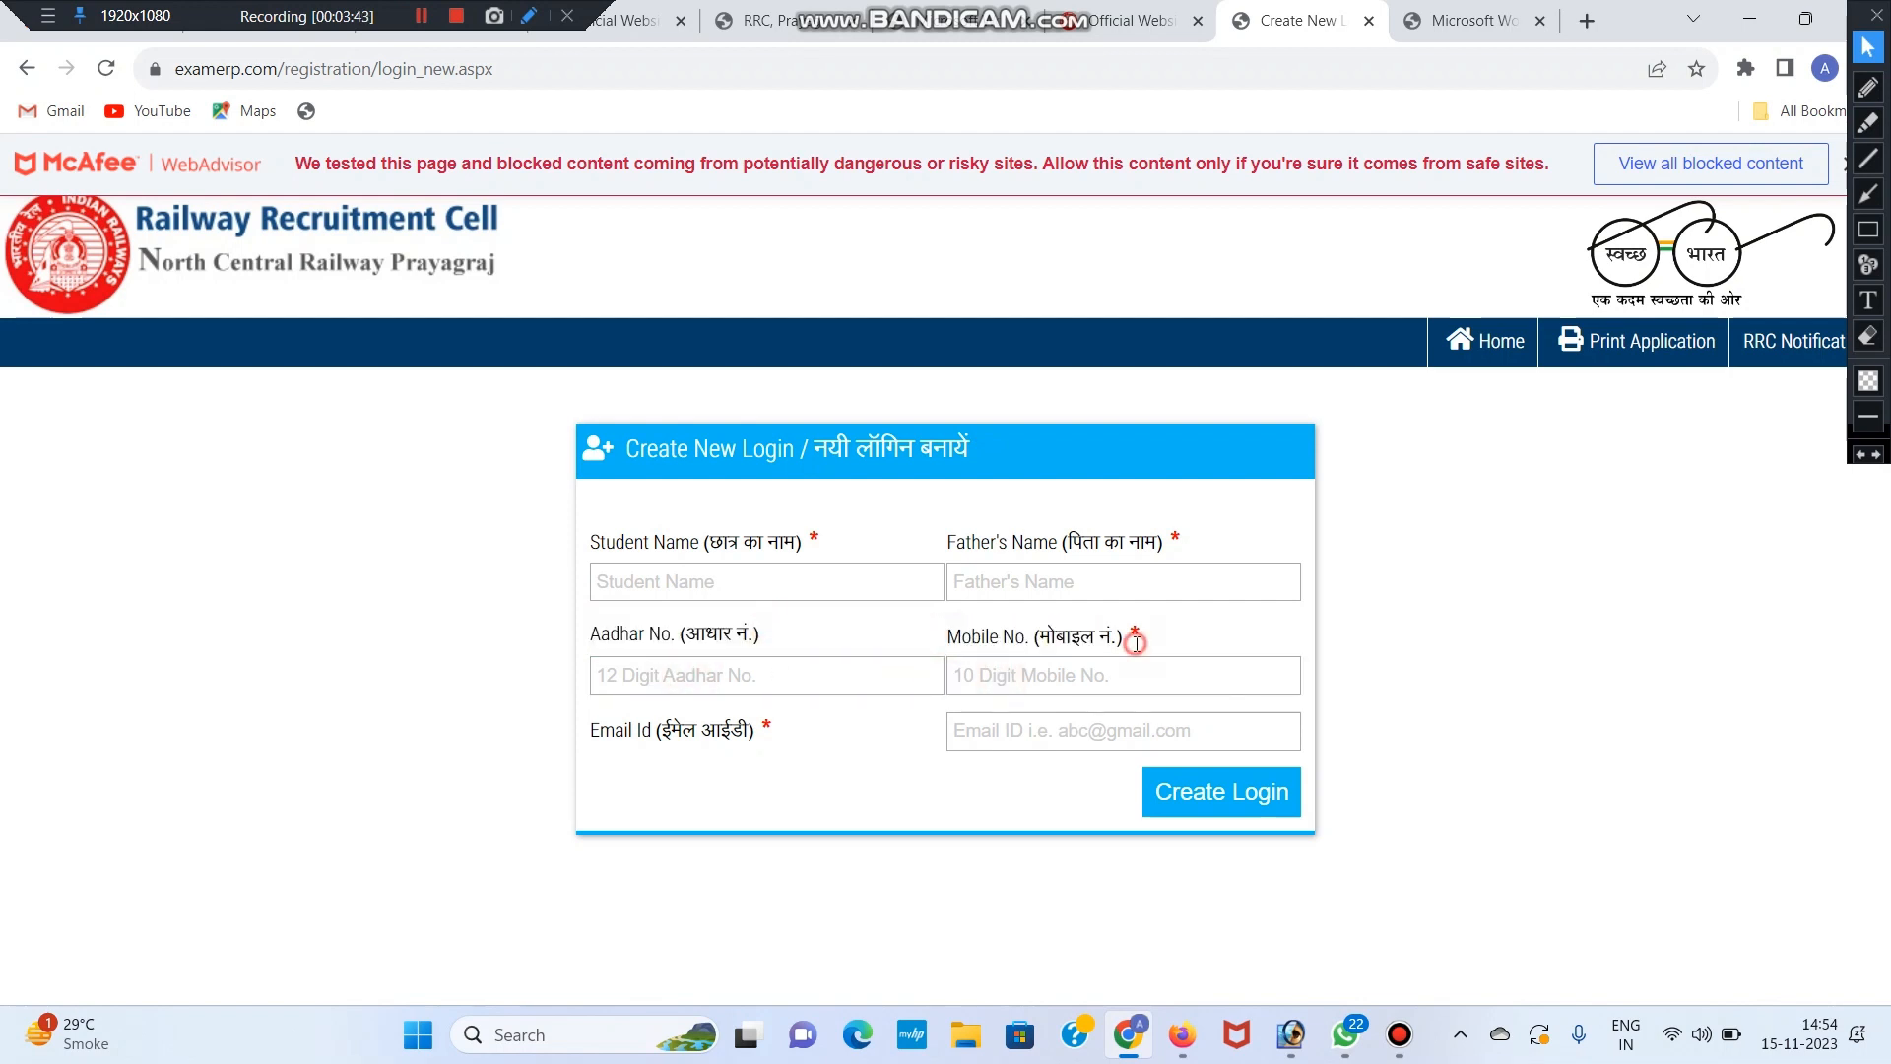
click(1108, 675)
drag(639, 731, 734, 730)
click(754, 727)
click(1009, 726)
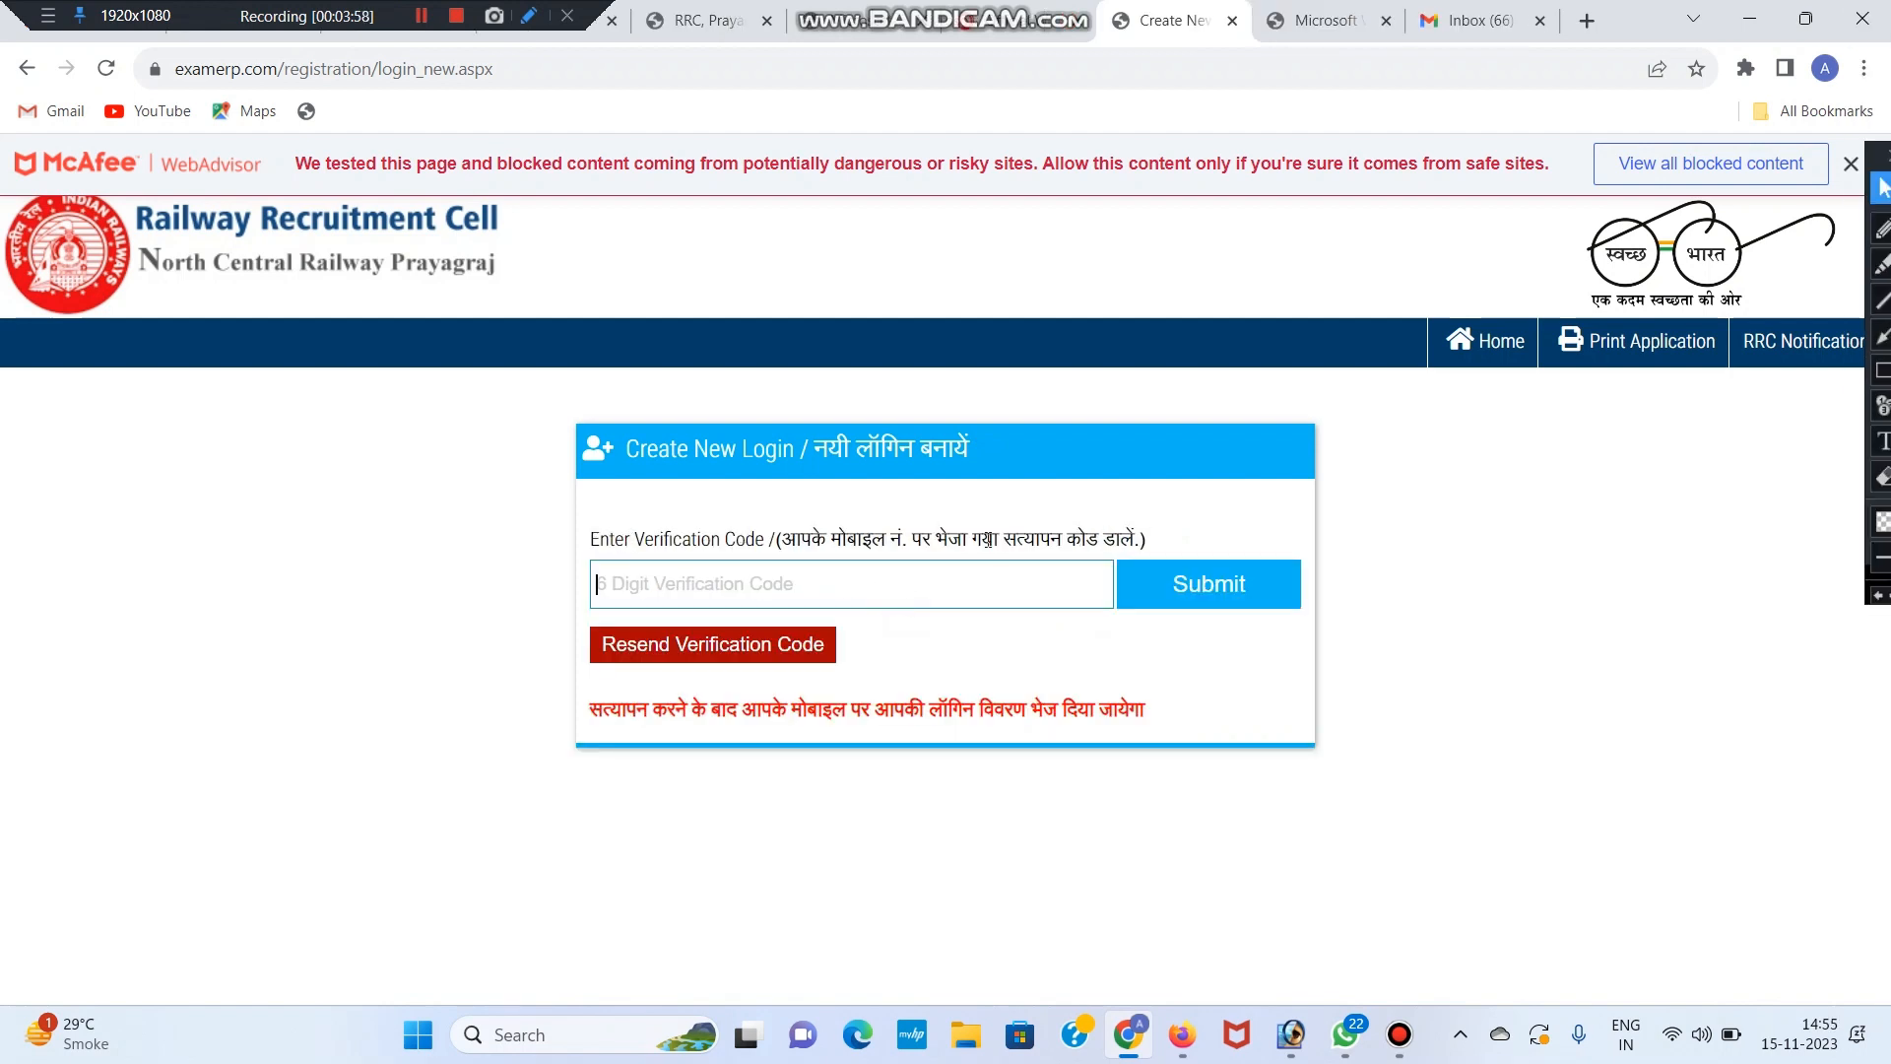
Enter the verification code received on the mobile number in the Create New Login form.
drag(973, 538, 916, 534)
click(911, 530)
click(734, 585)
click(878, 588)
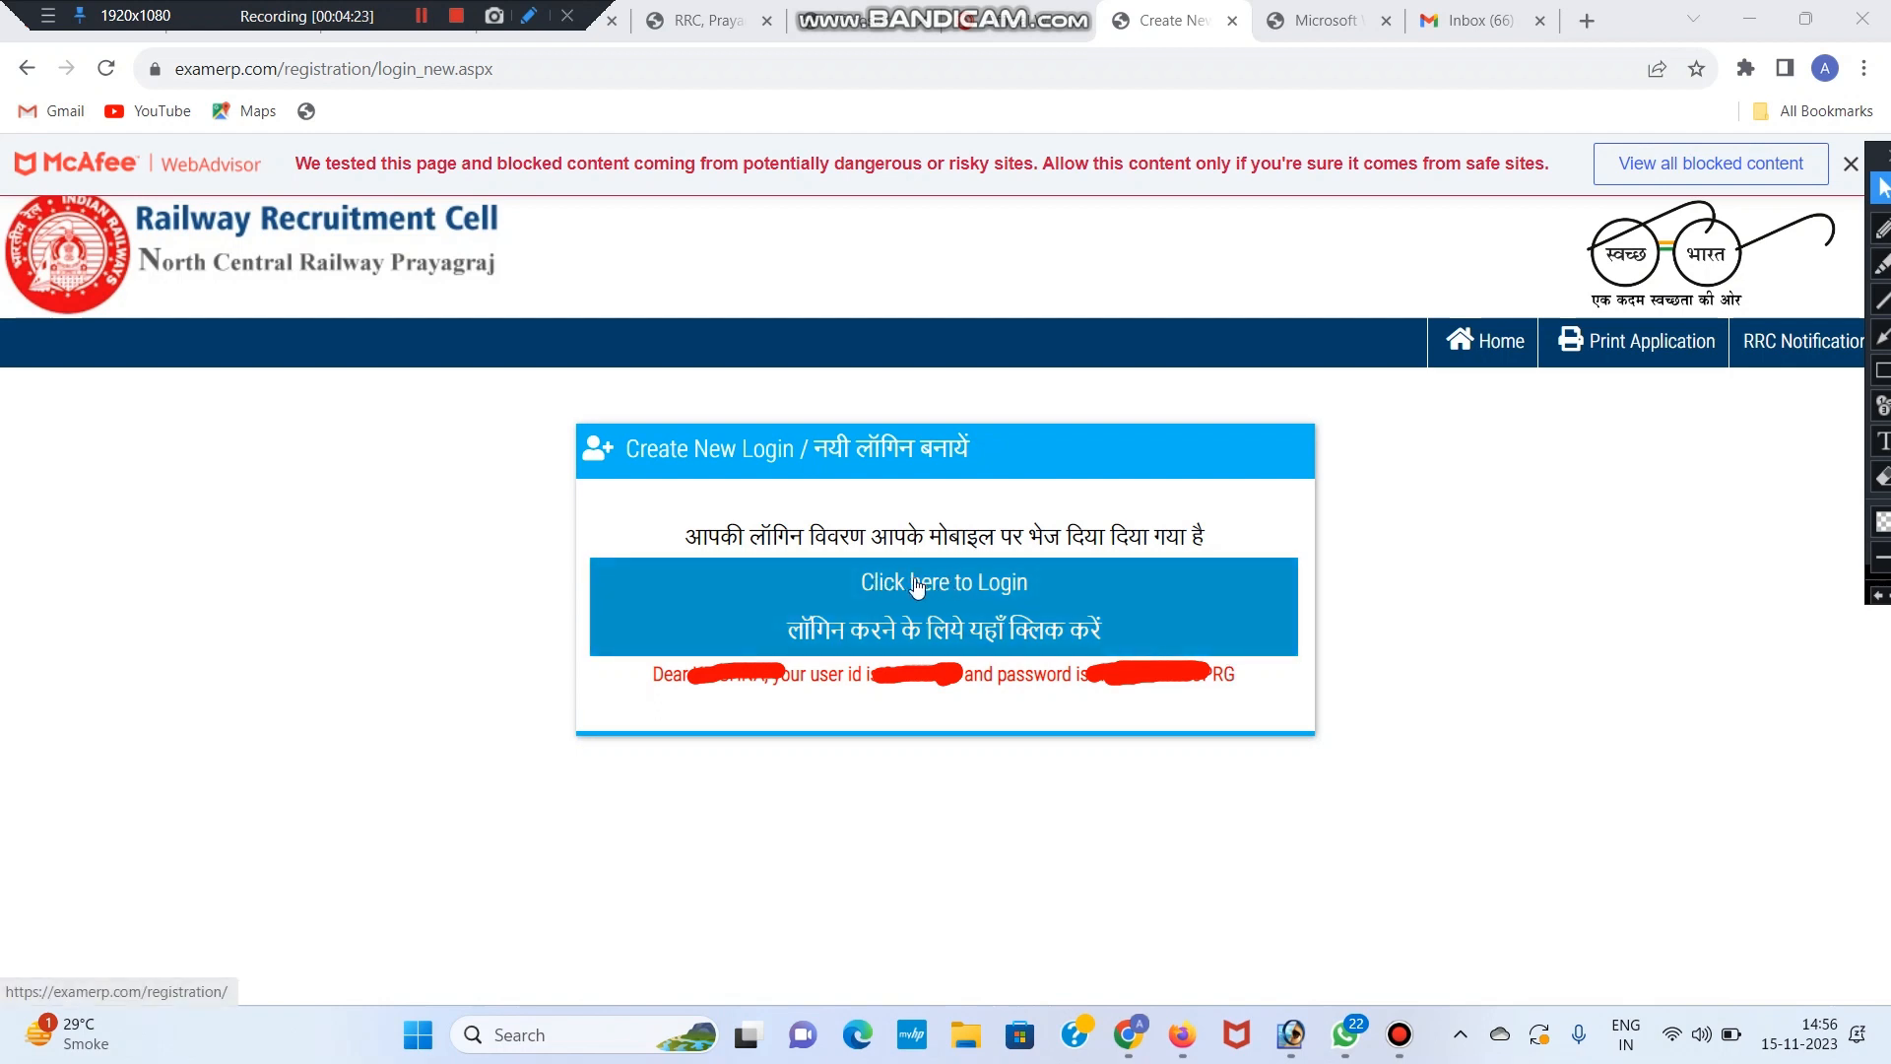
Continue to the login page and log in with the registration number, password and equation answer 10.
click(951, 628)
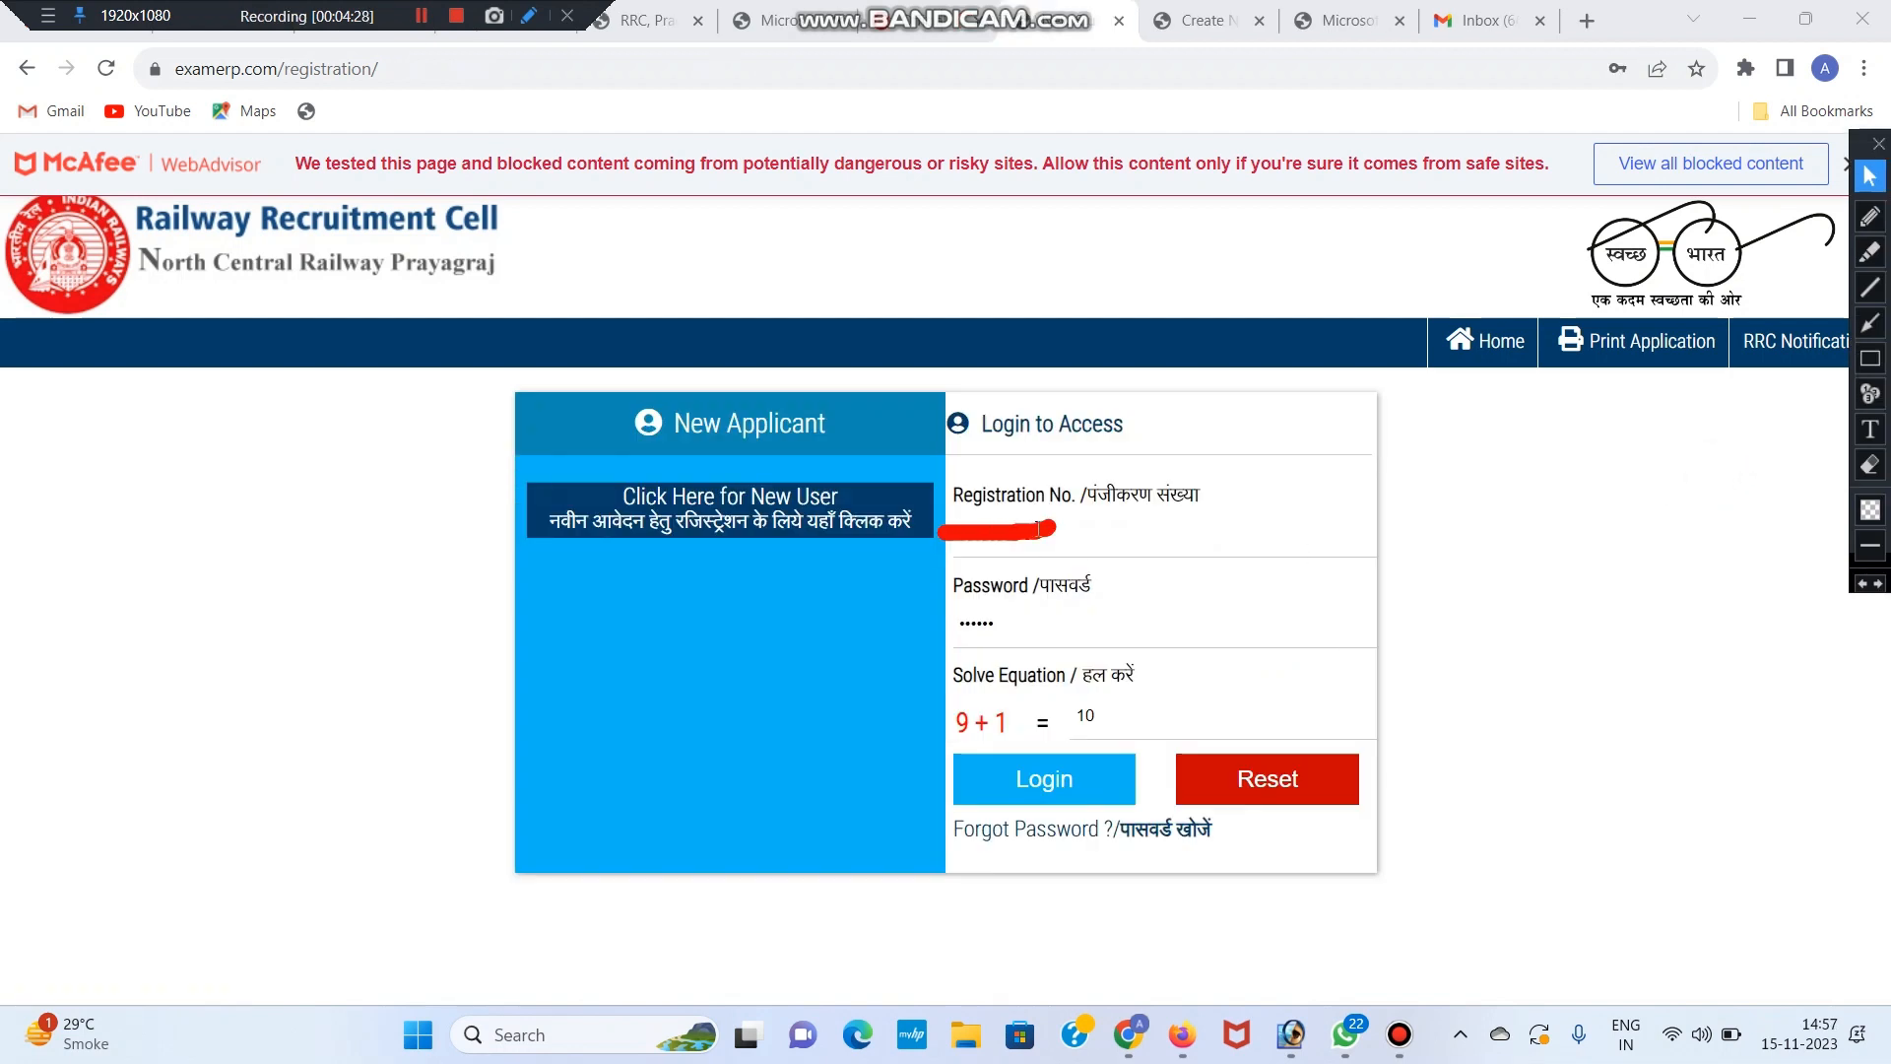
click(1046, 616)
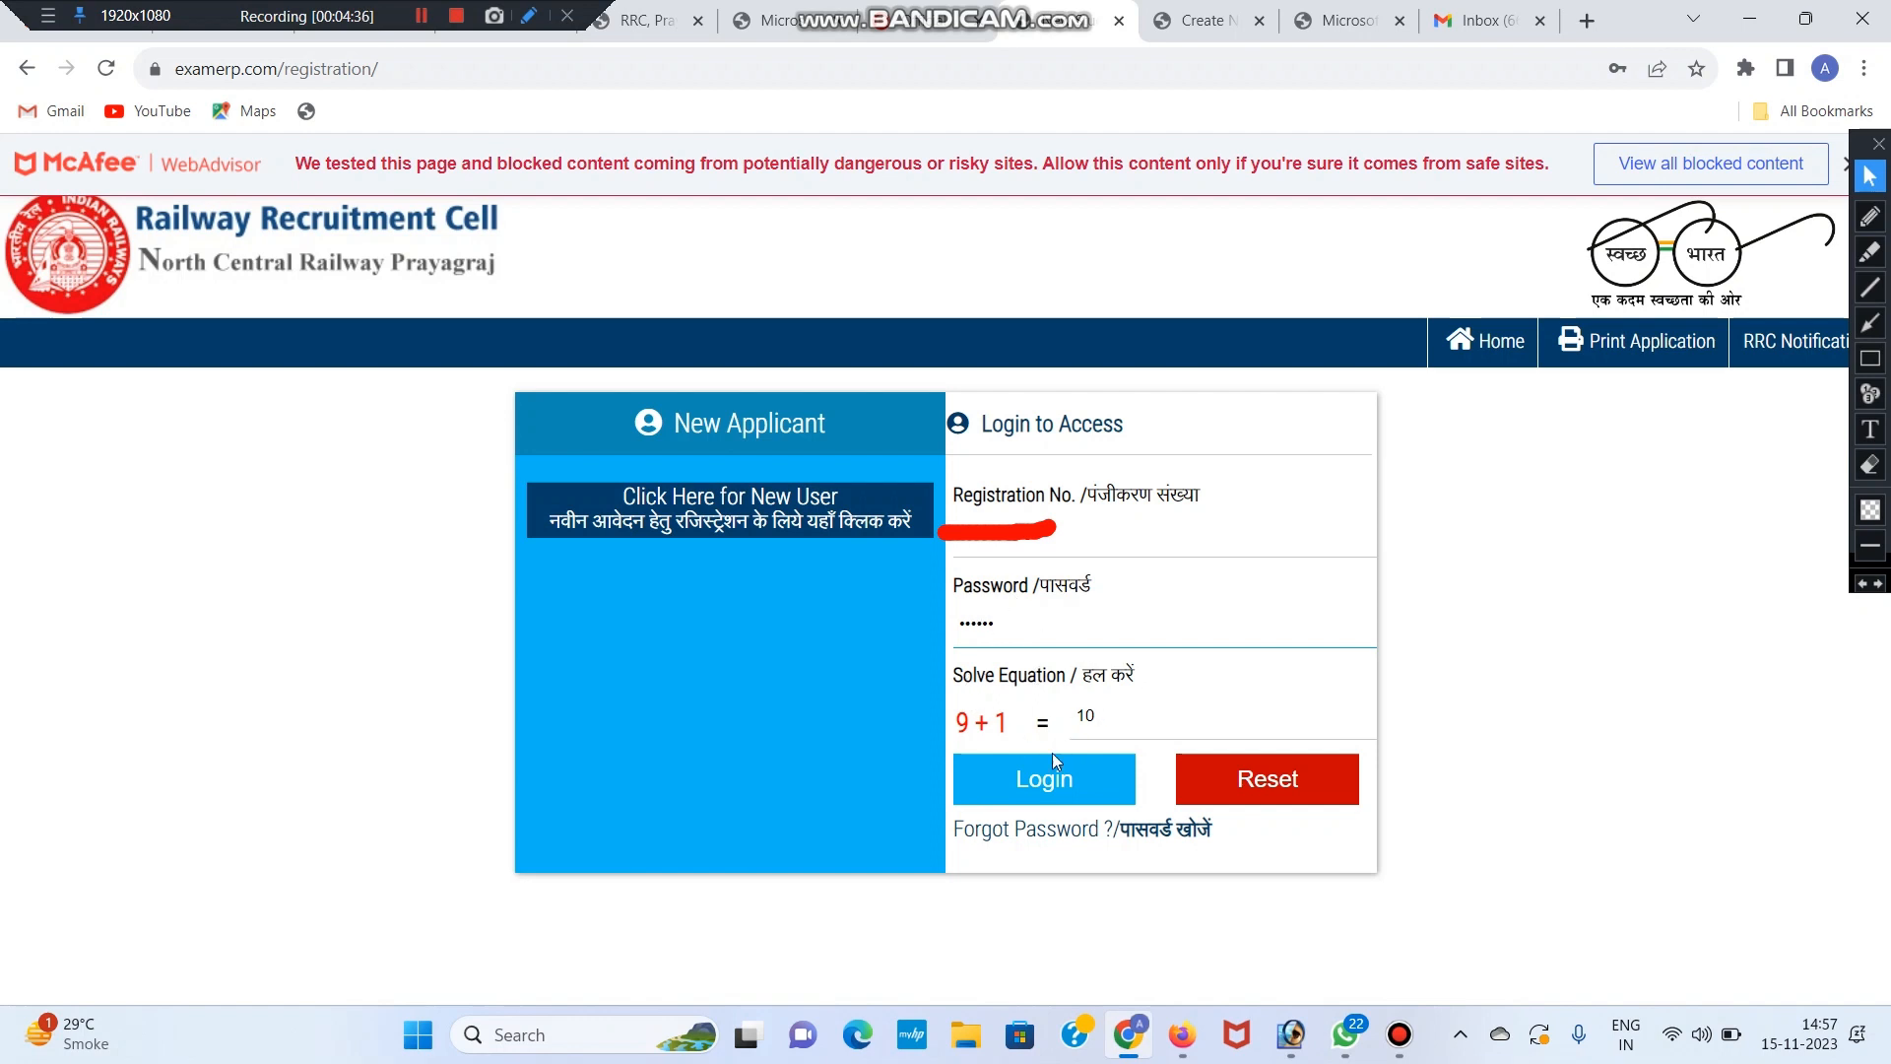
click(1050, 783)
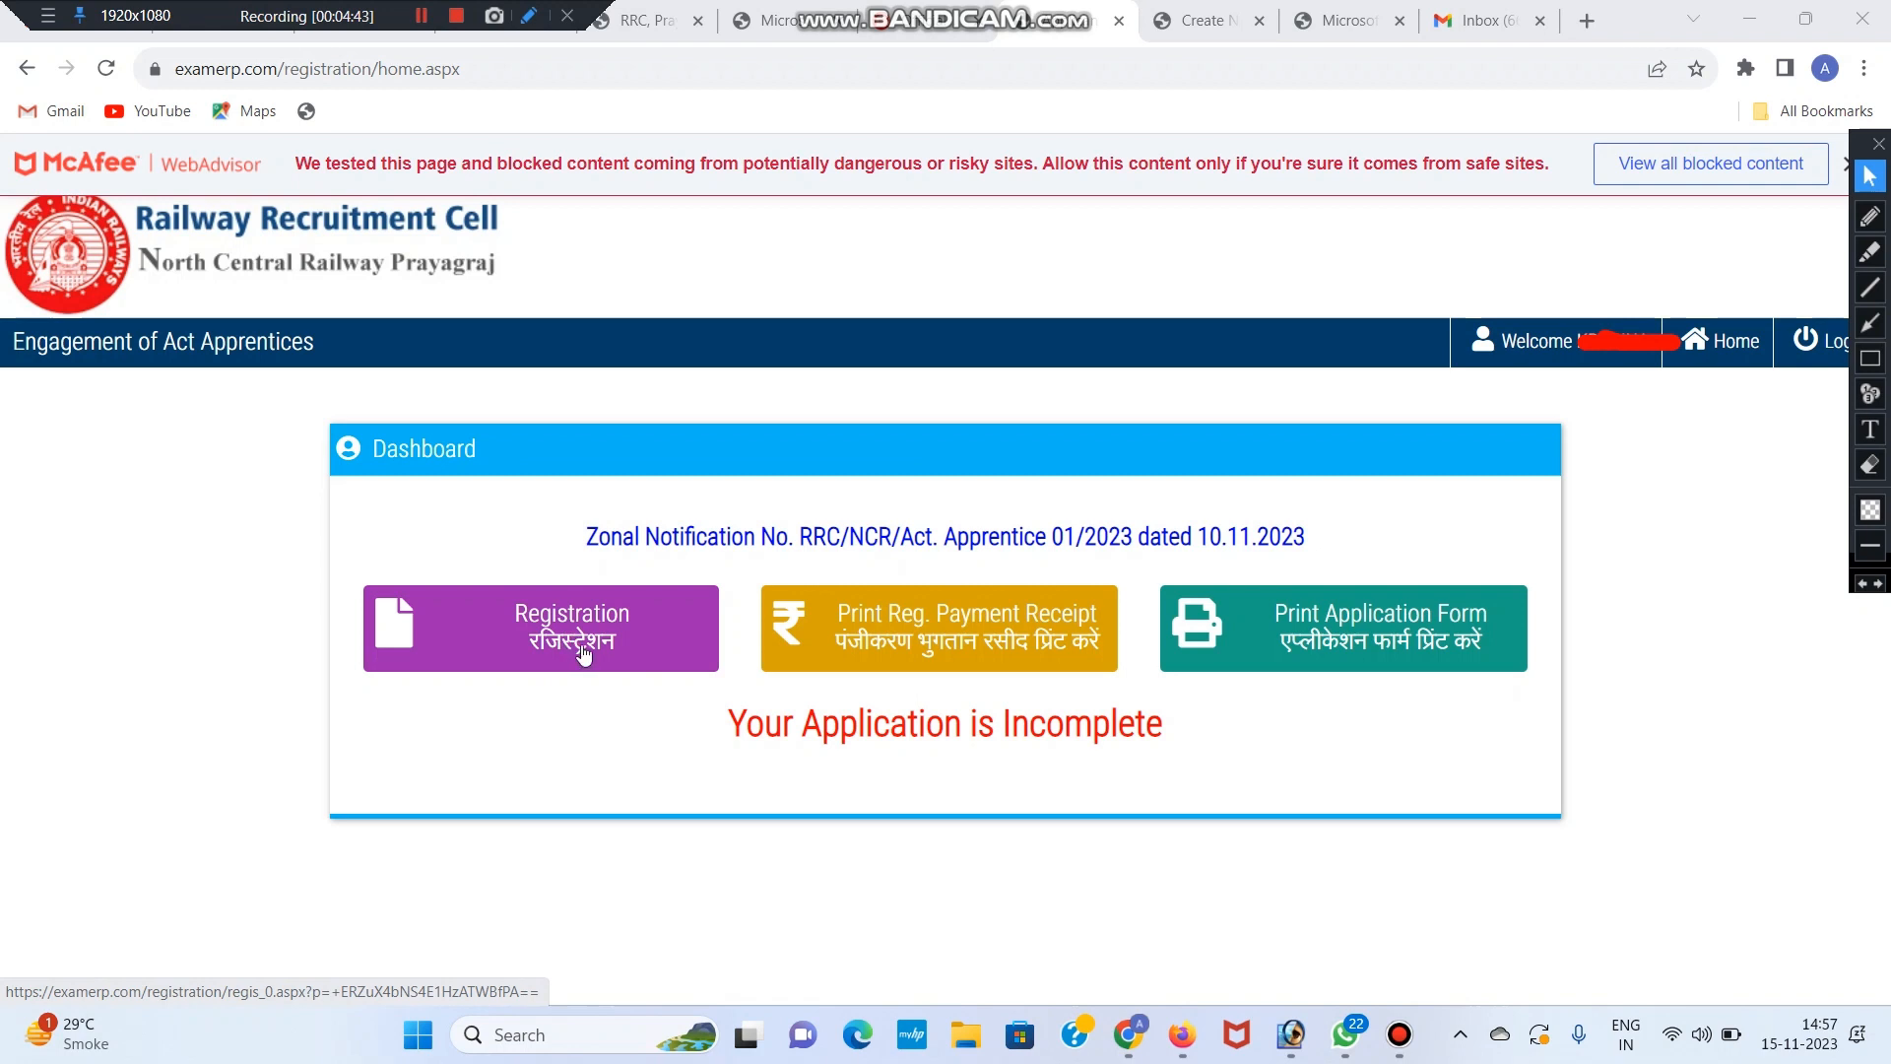
Examine the dashboard's payment receipt and application form printing options and the zonal notification heading.
drag(832, 618, 1101, 621)
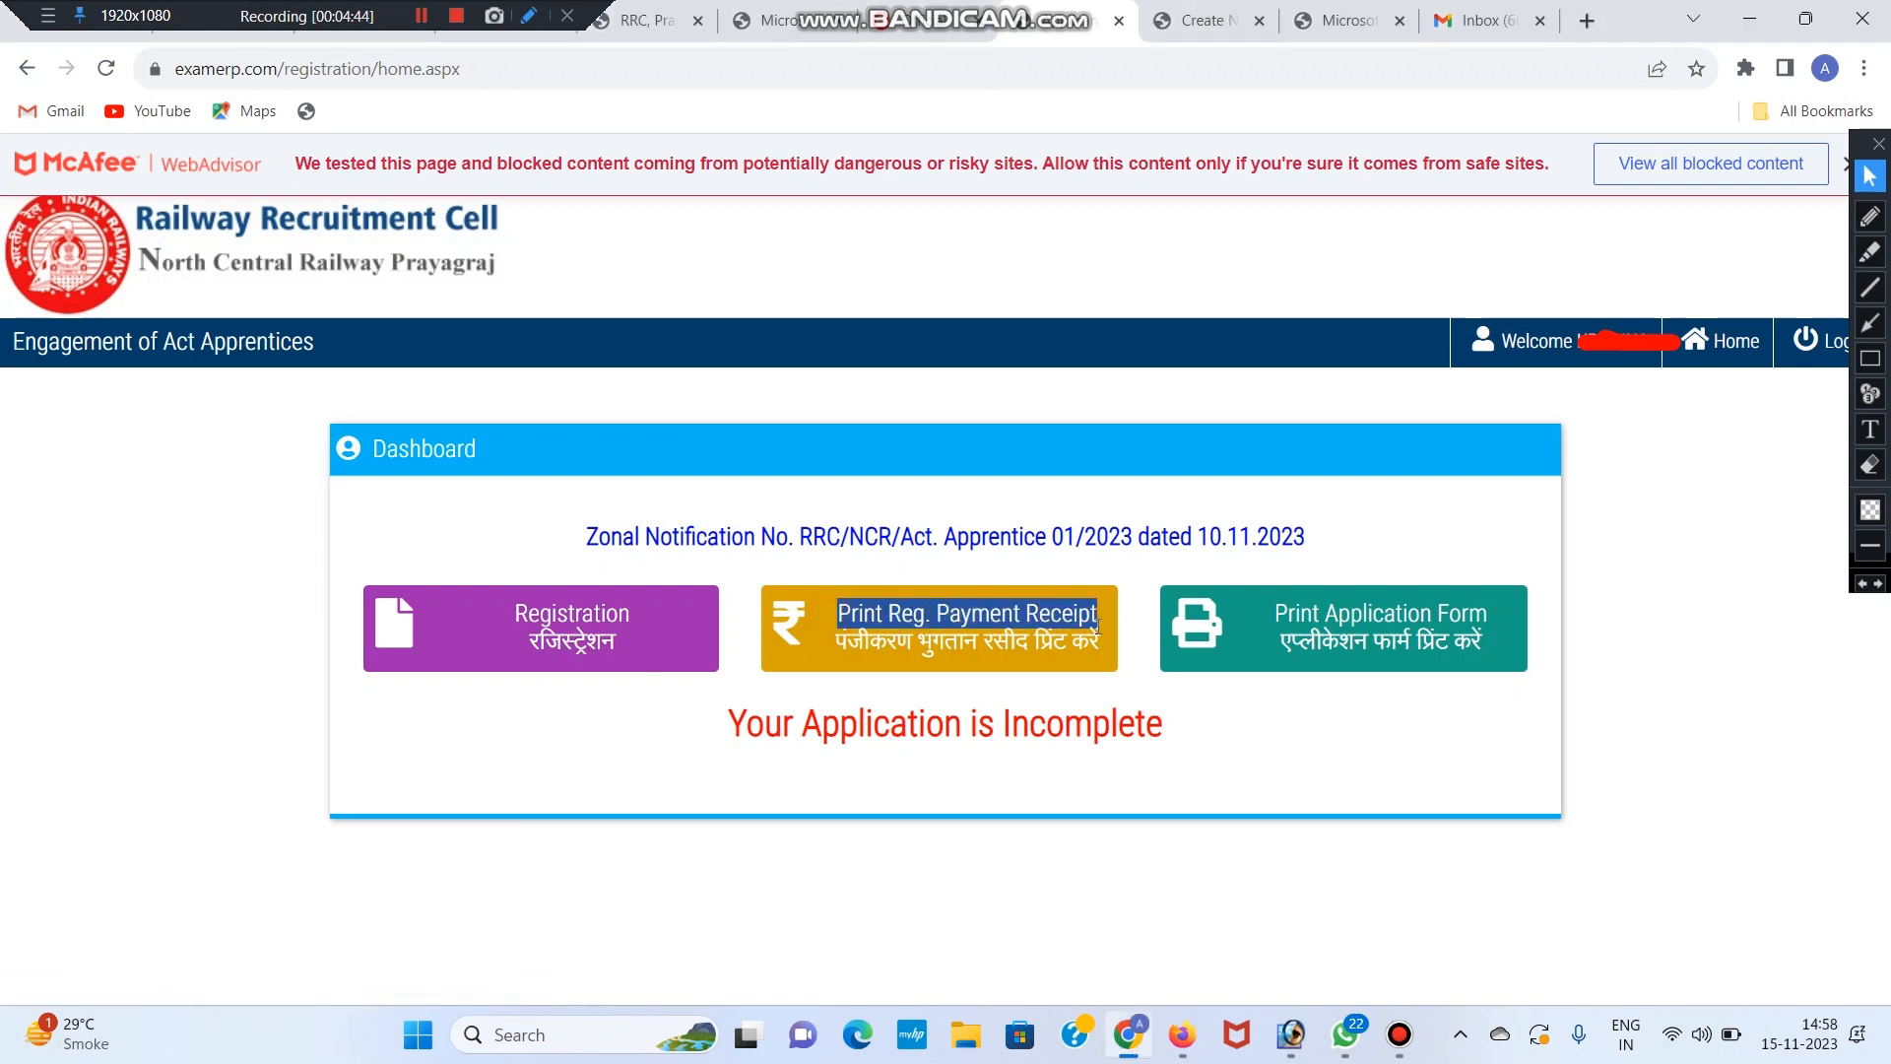
click(982, 625)
drag(922, 622, 1085, 621)
click(1088, 622)
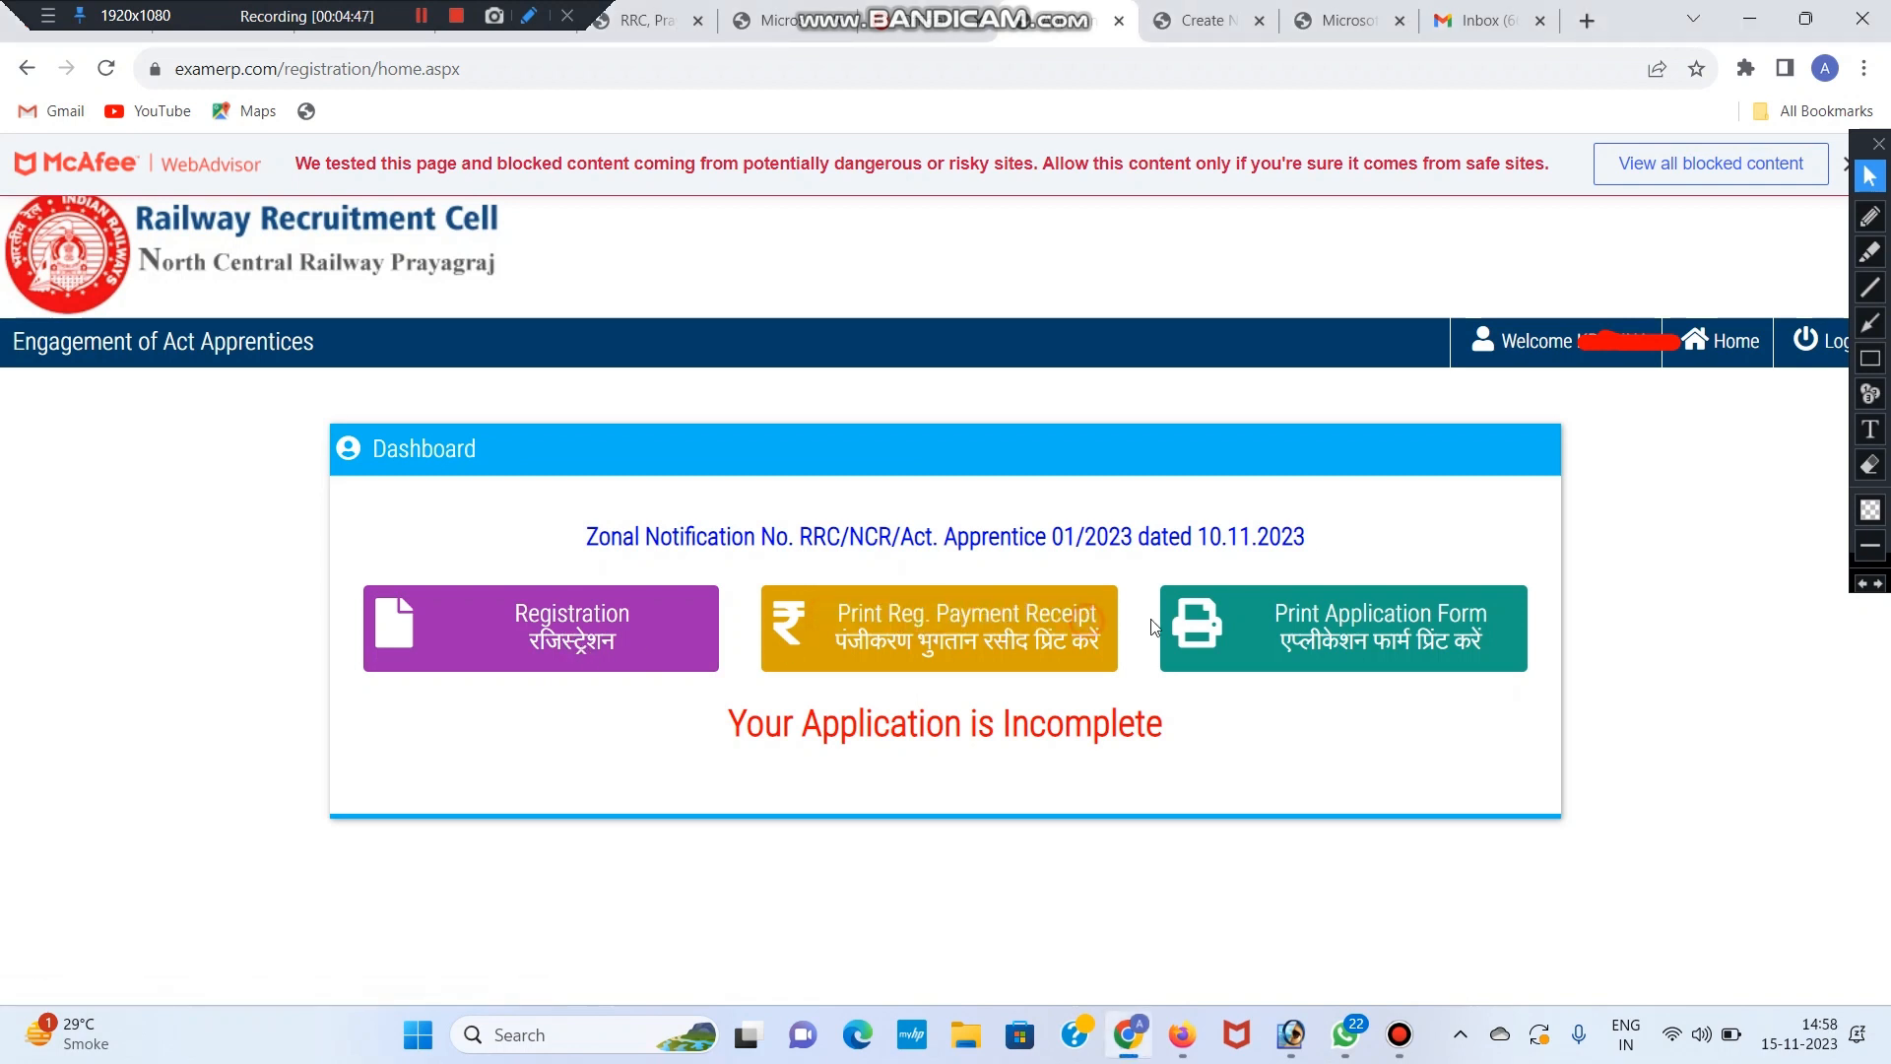
drag(1270, 609, 1497, 618)
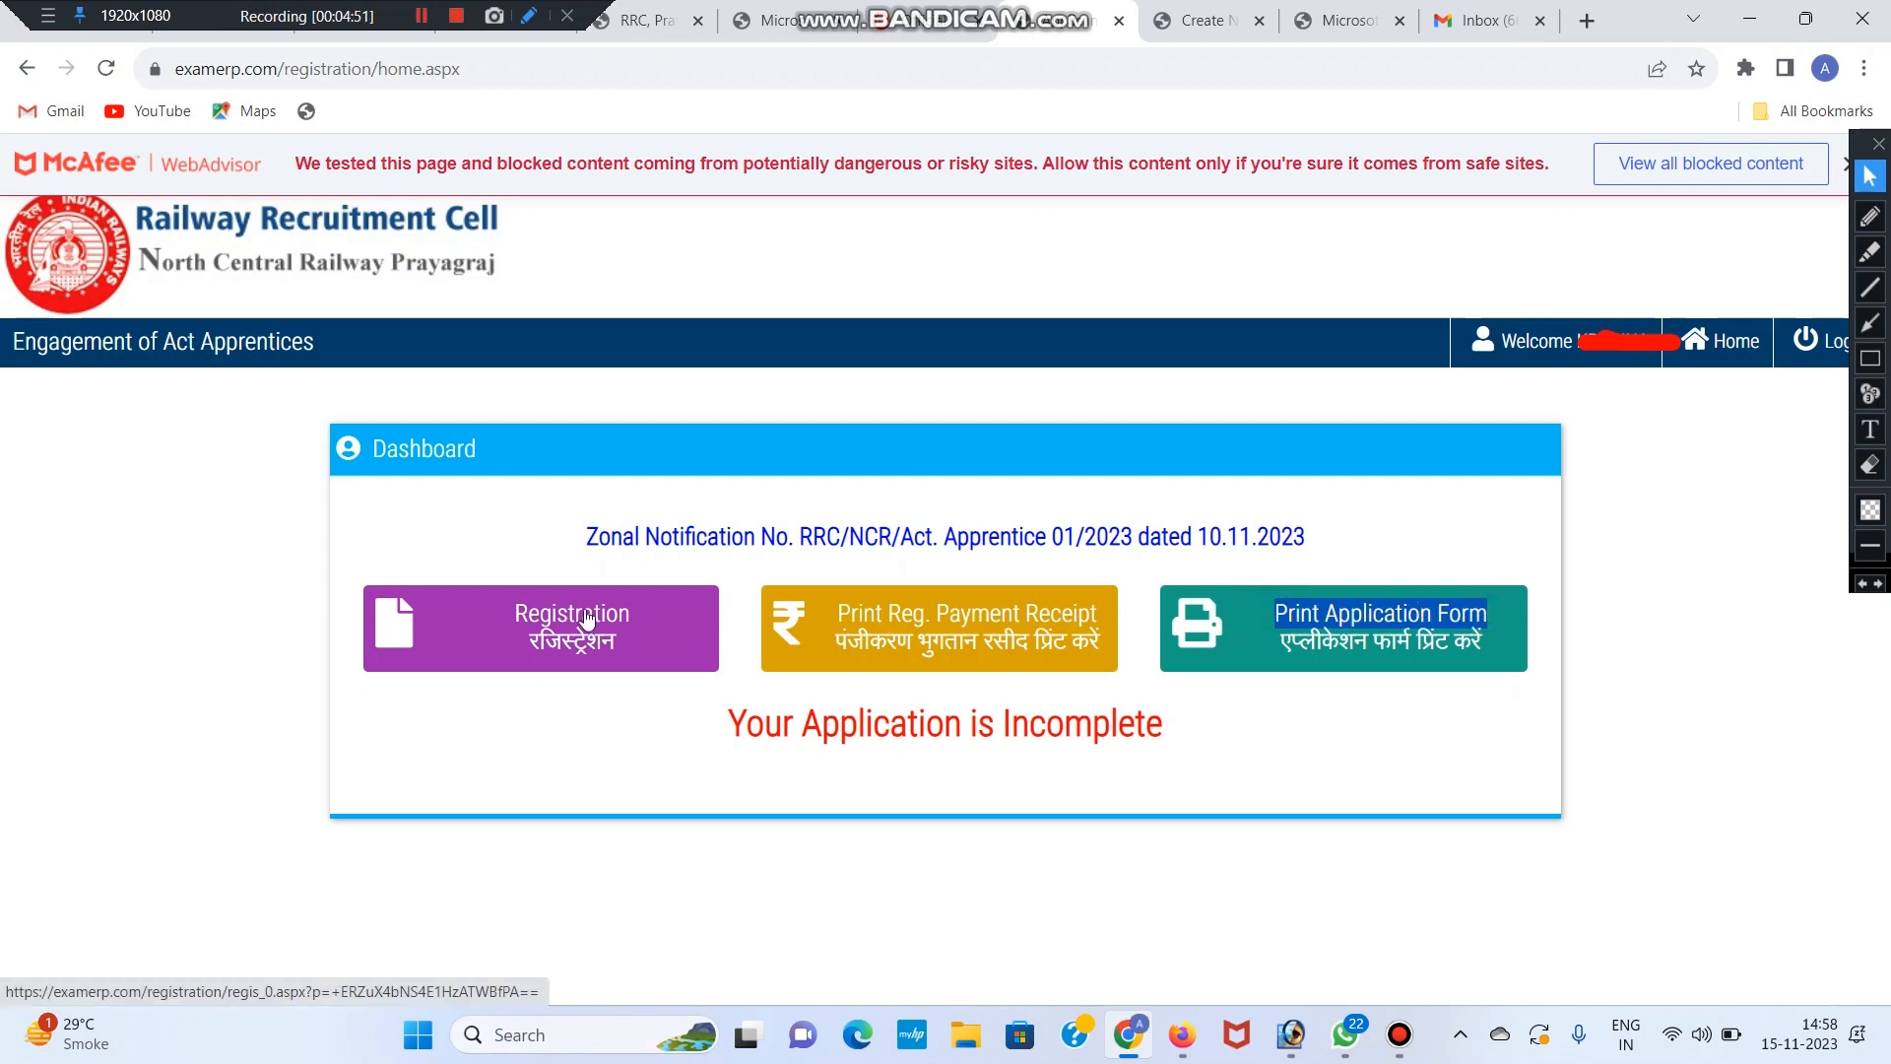
click(550, 524)
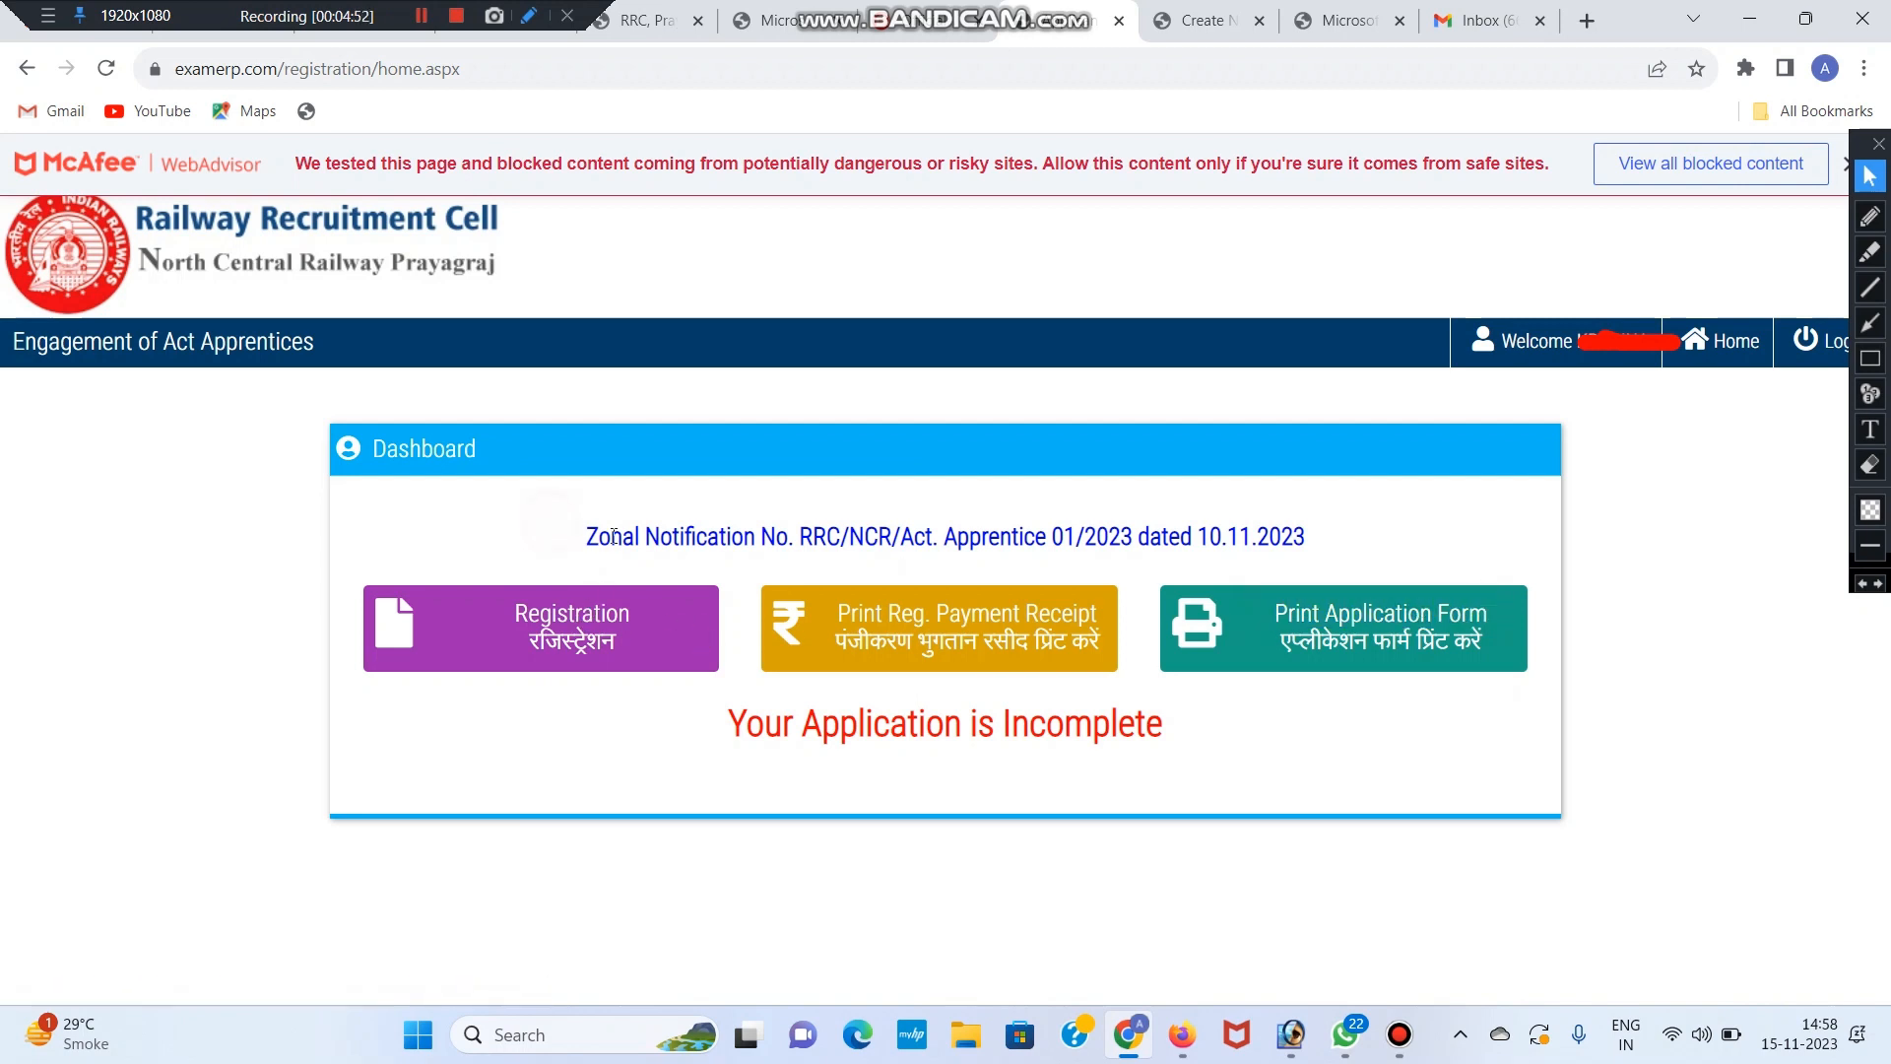
drag(579, 540, 652, 537)
click(658, 535)
drag(584, 540, 788, 542)
click(790, 545)
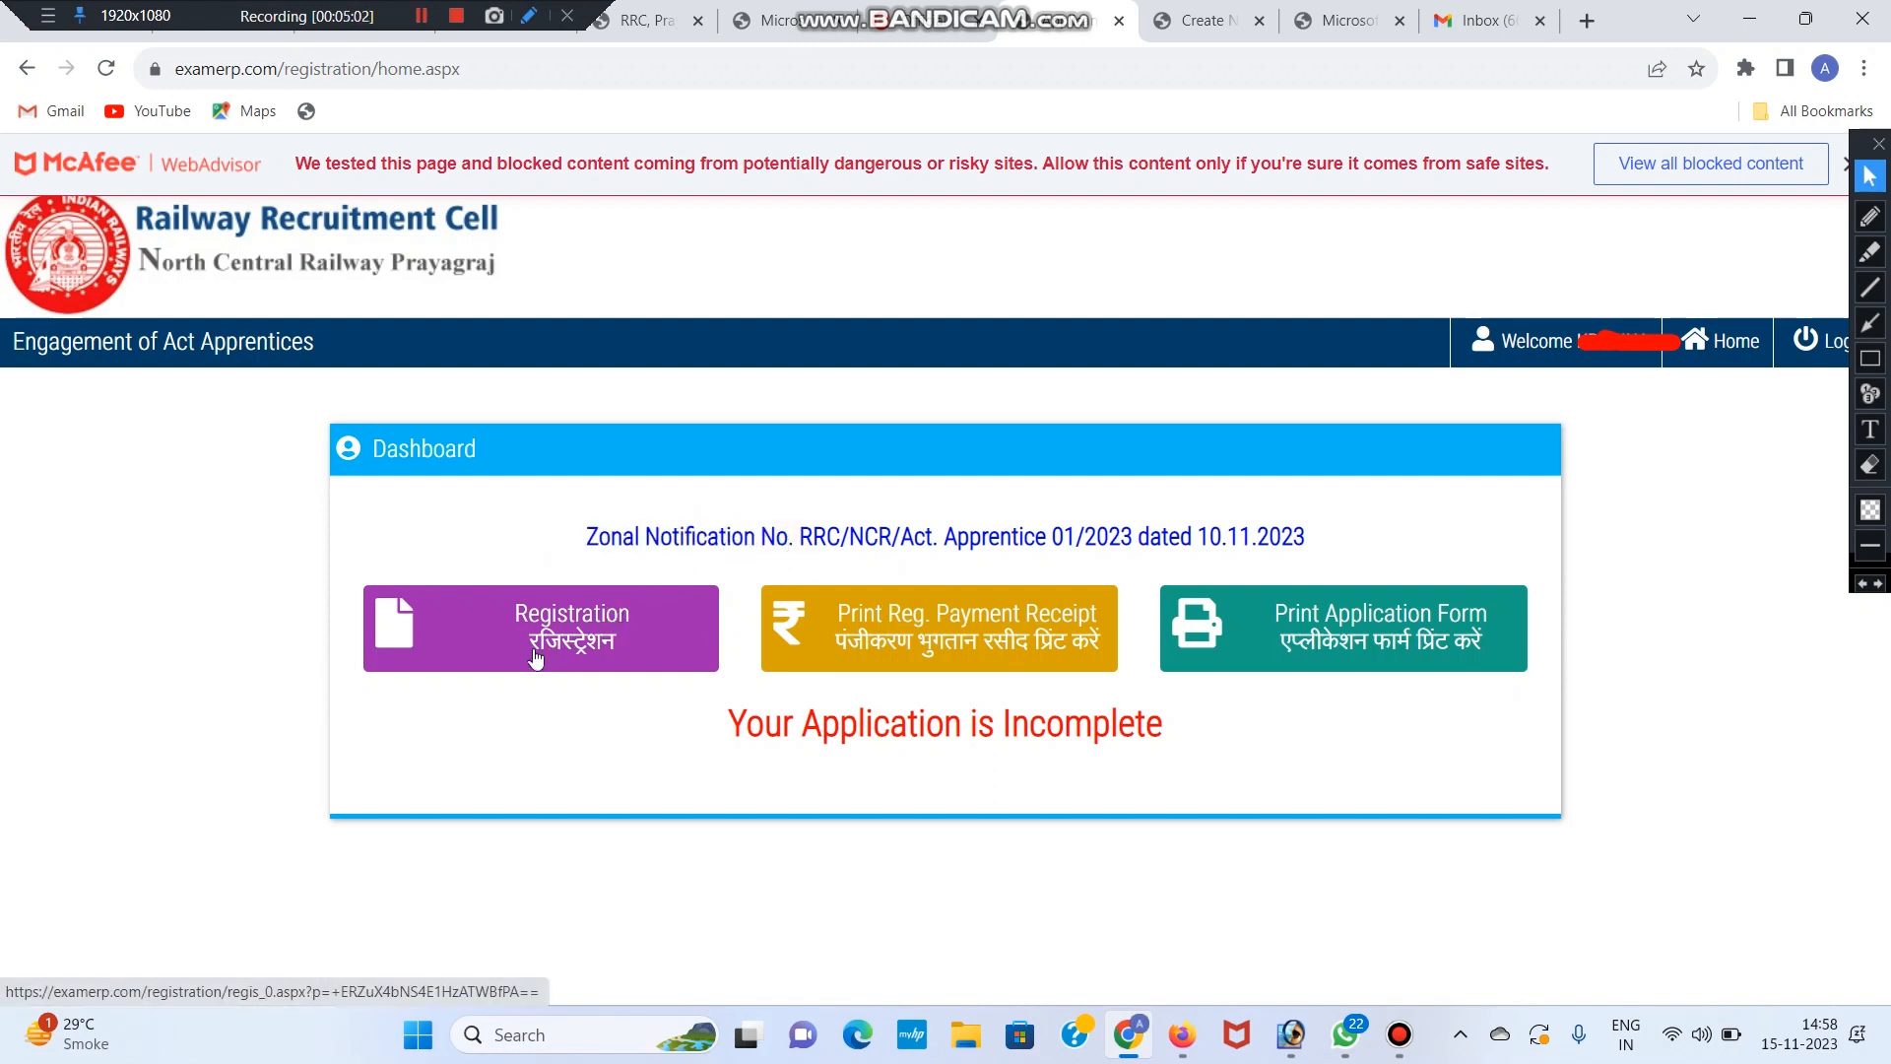
Open the registration form from the dashboard and select ELECTRICIAN as the trade.
click(585, 644)
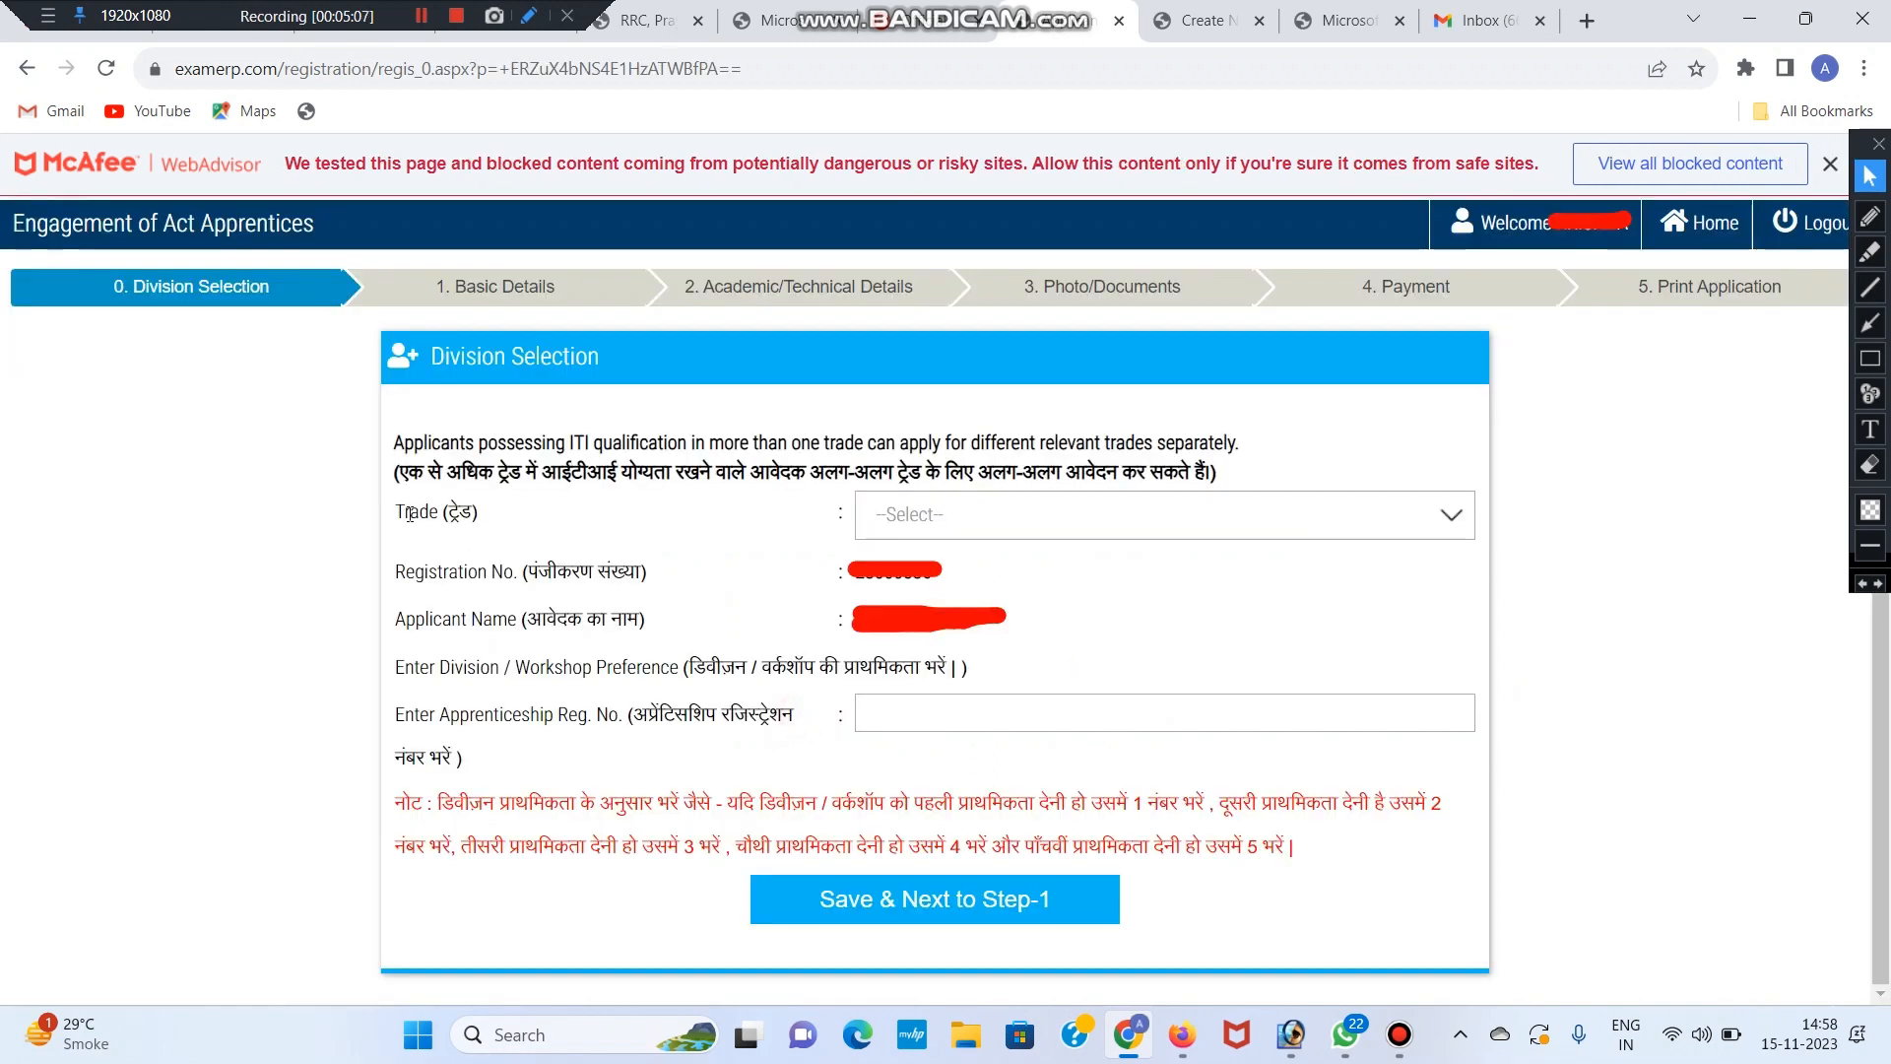
drag(396, 508, 493, 516)
click(493, 516)
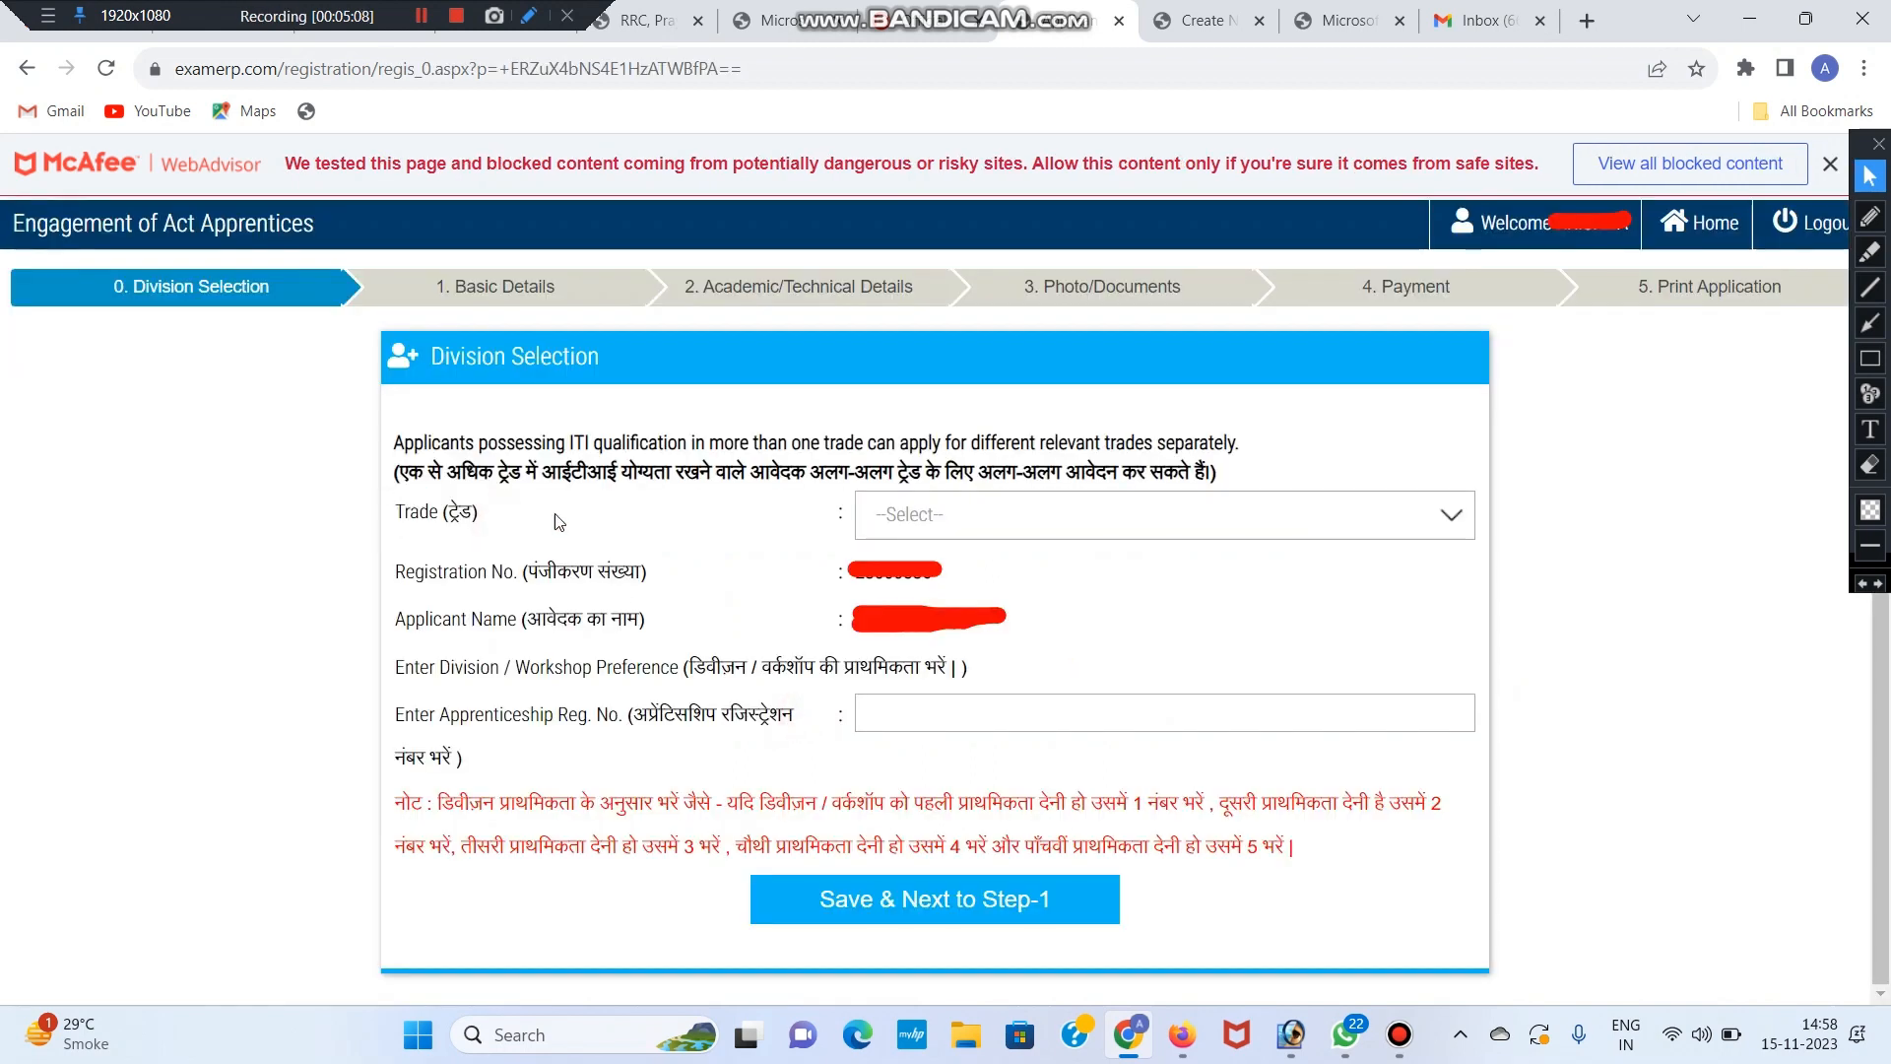
click(934, 512)
scroll(968, 853, down, 10)
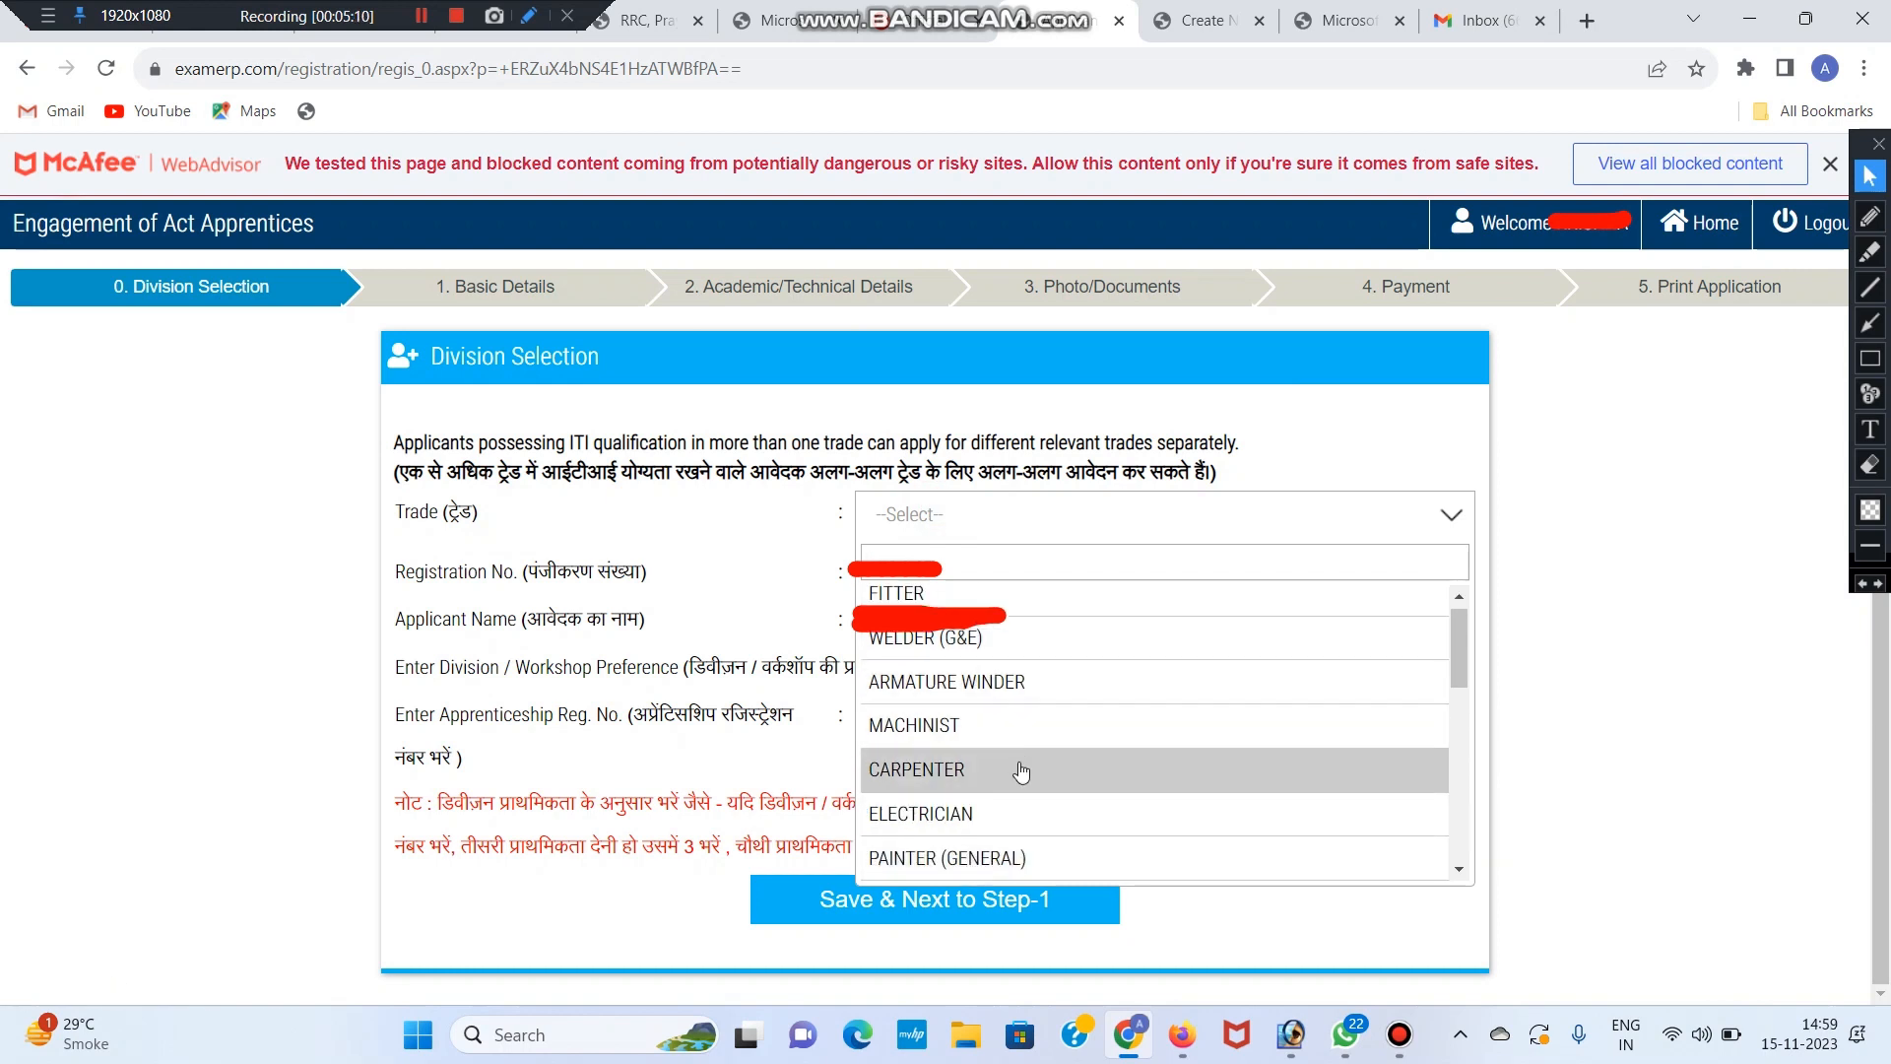
scroll(1025, 809, up, 10)
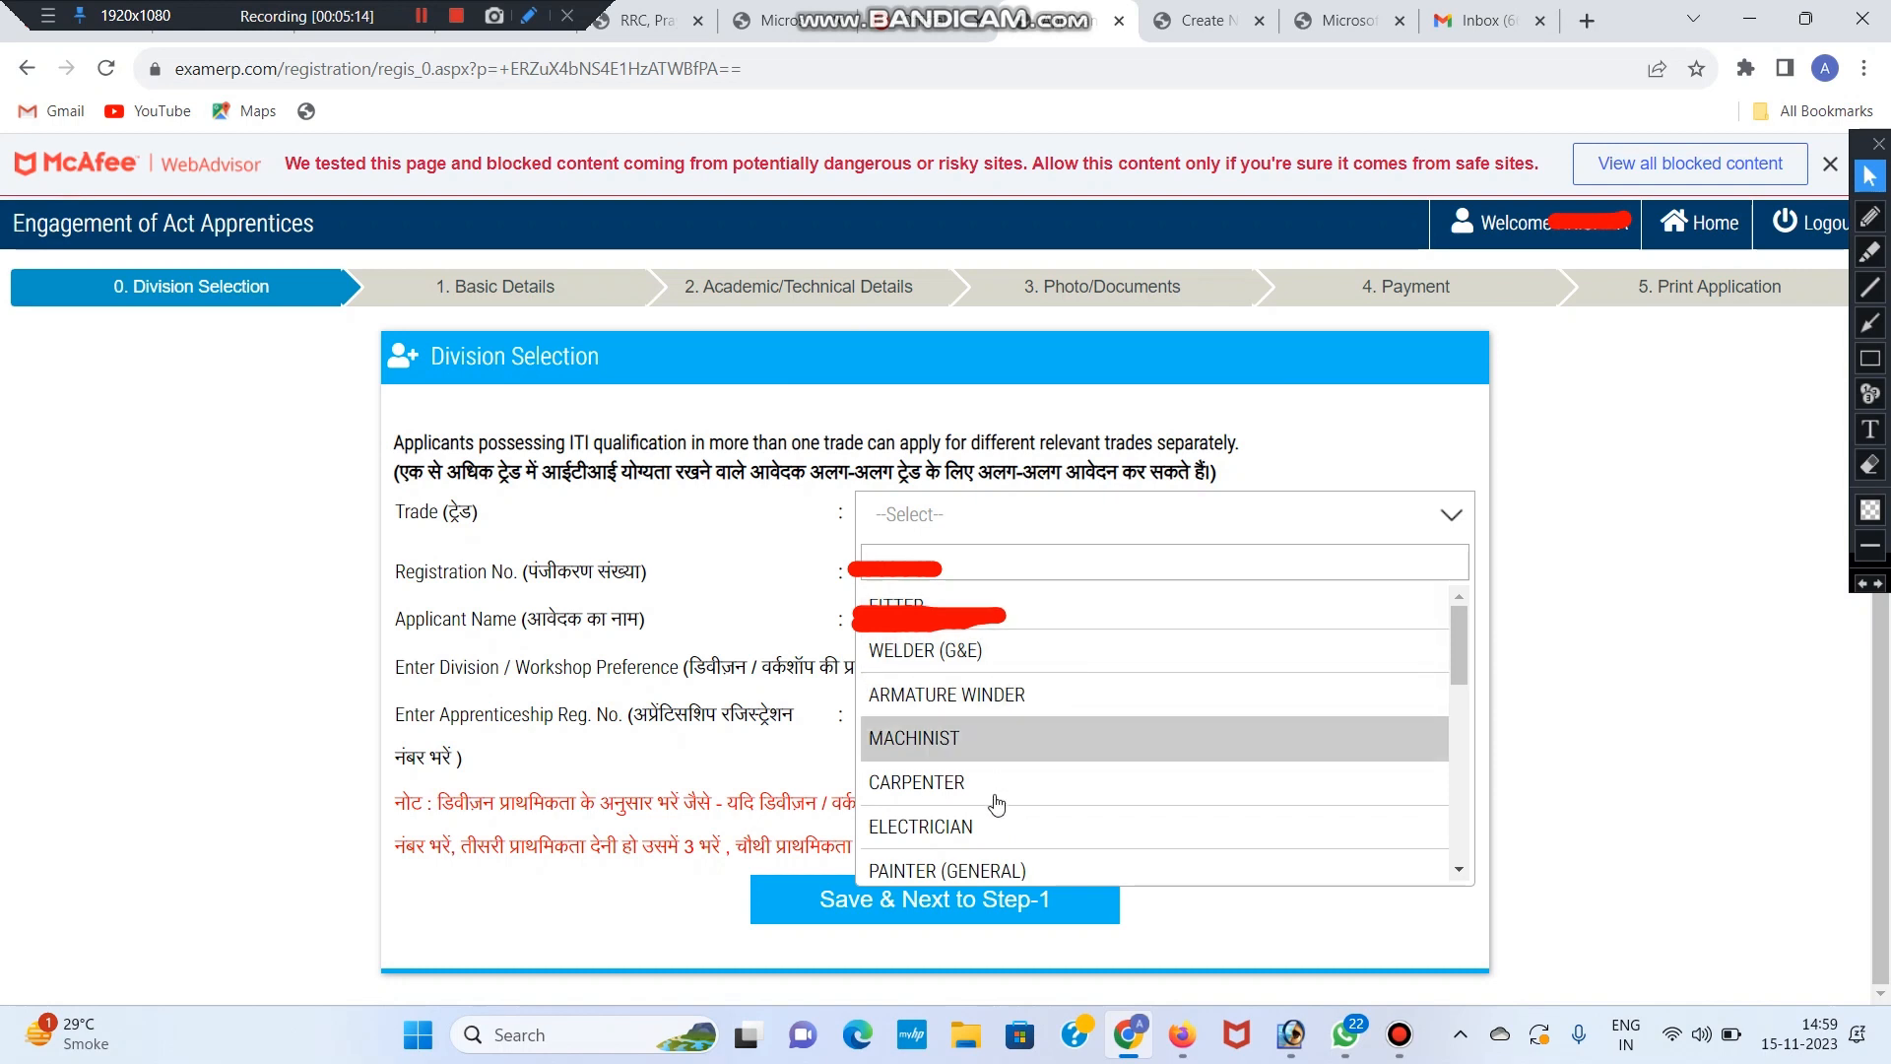
click(906, 831)
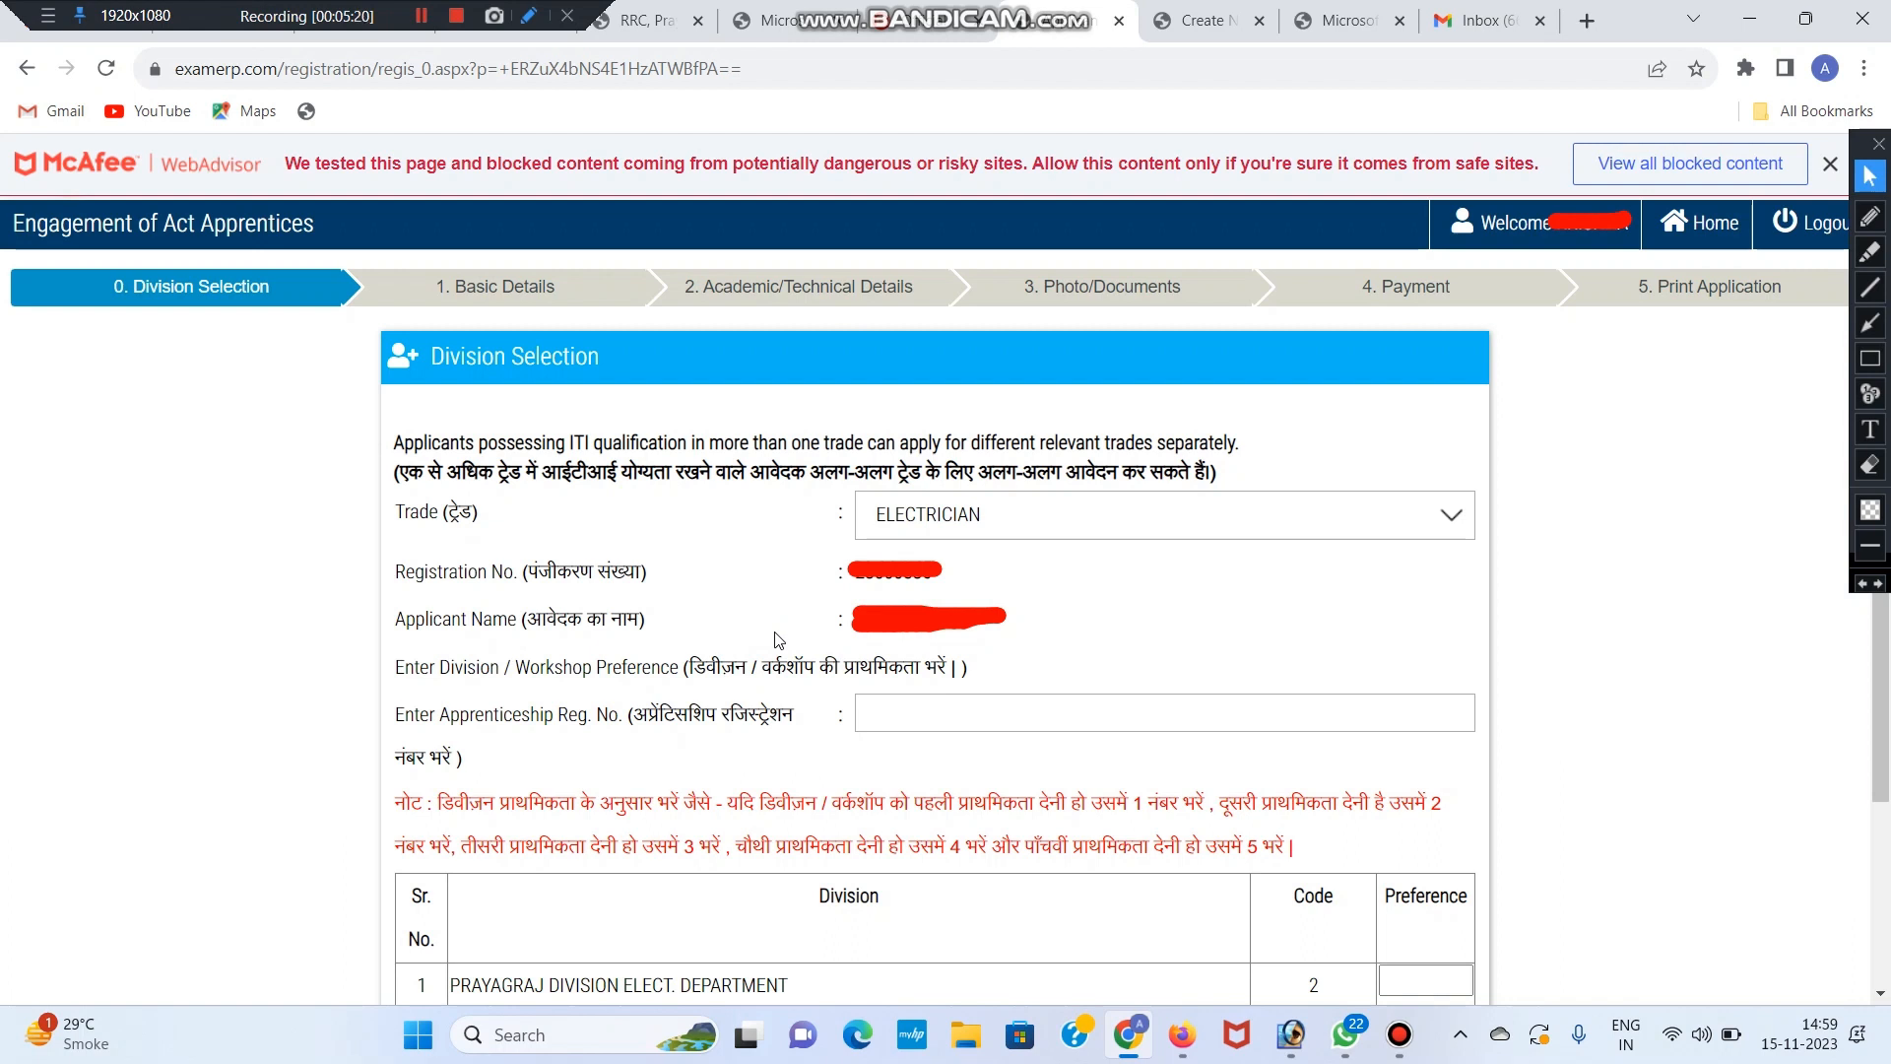
Examine the Apprenticeship Reg. No. requirement in the Division Selection form.
drag(394, 714, 559, 714)
click(579, 724)
drag(627, 716, 781, 715)
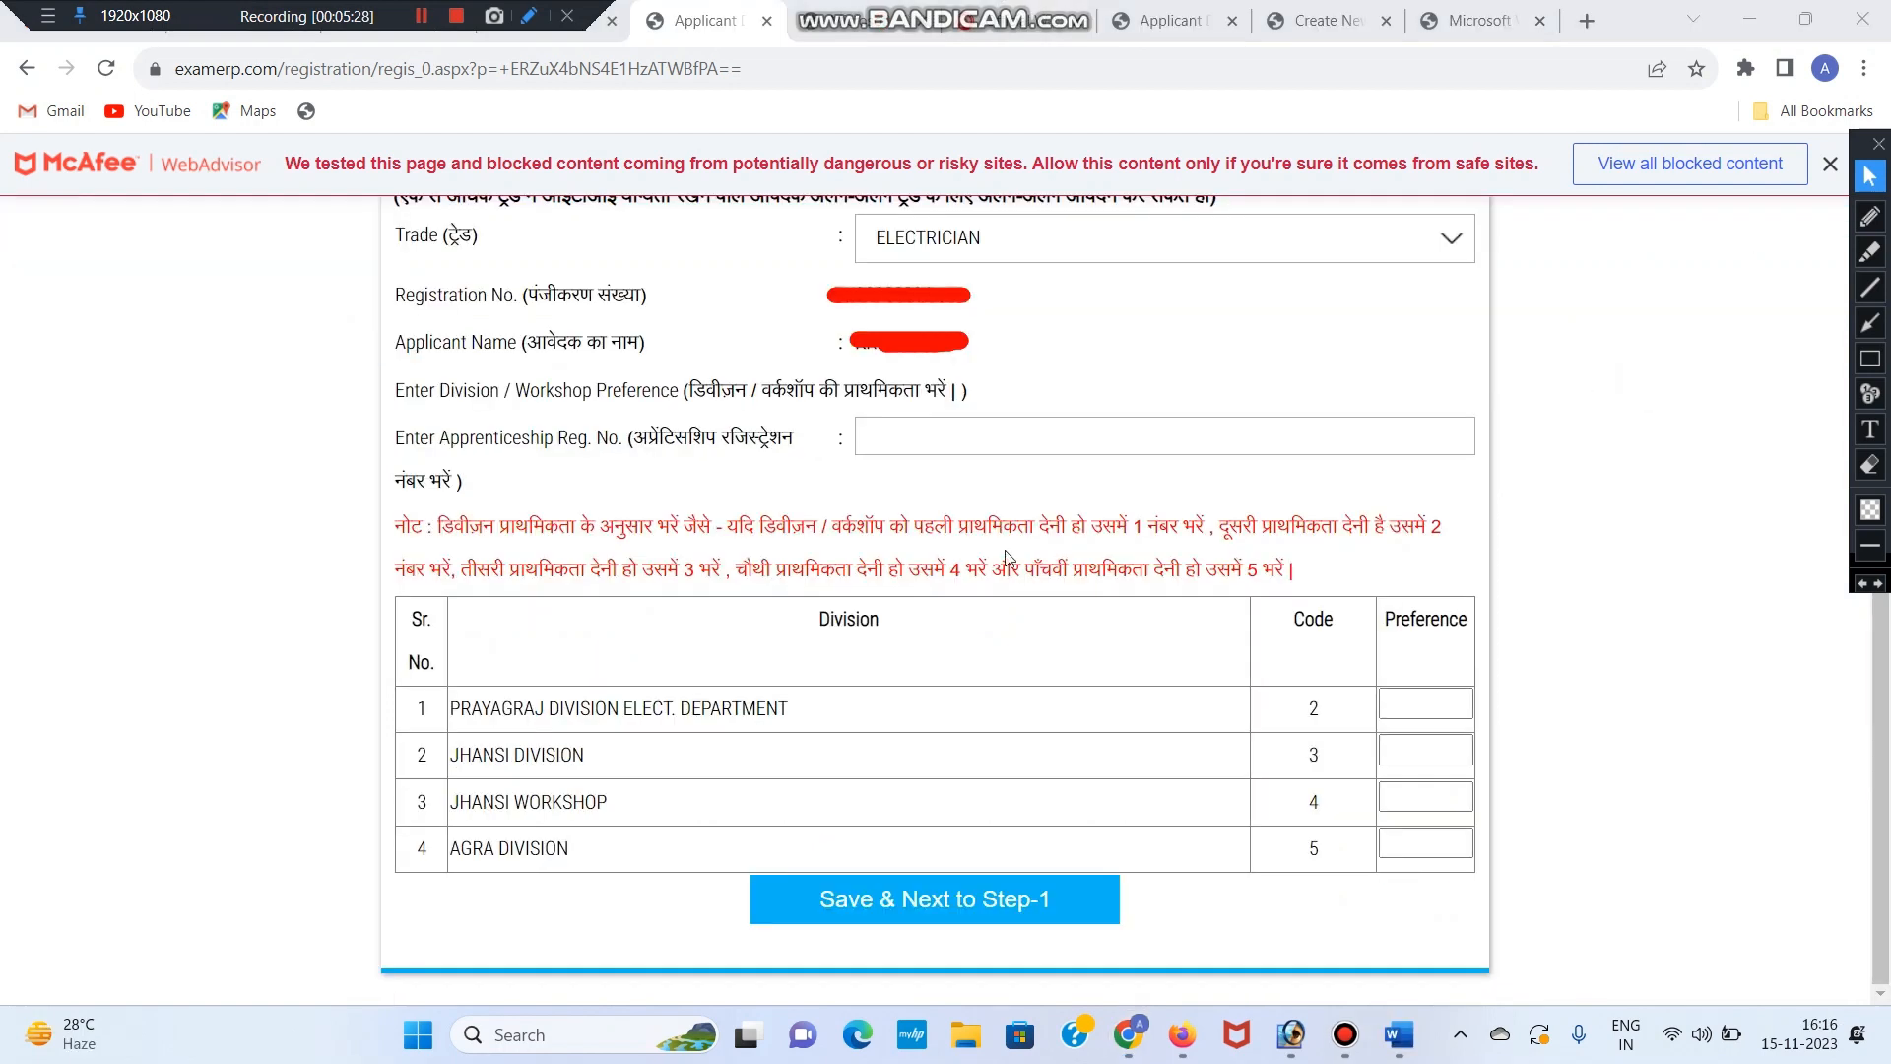
click(923, 442)
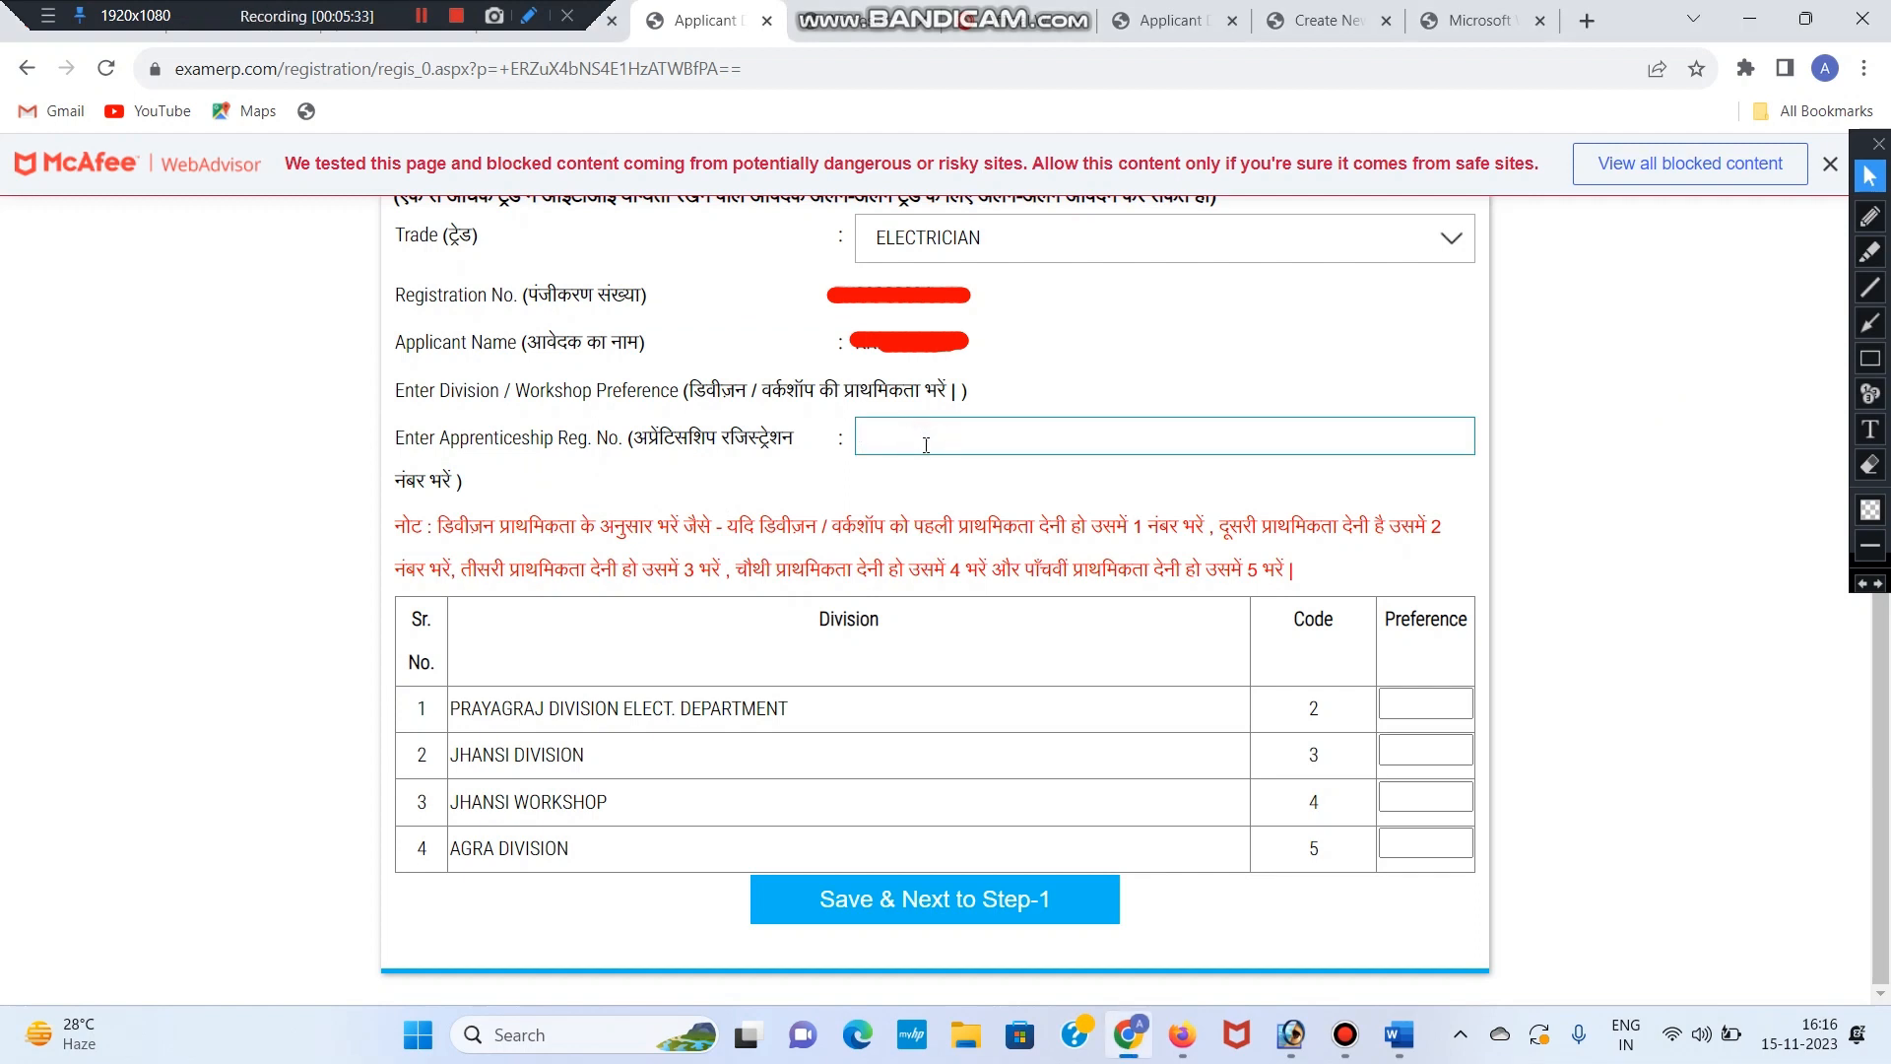
drag(632, 435, 788, 438)
click(803, 457)
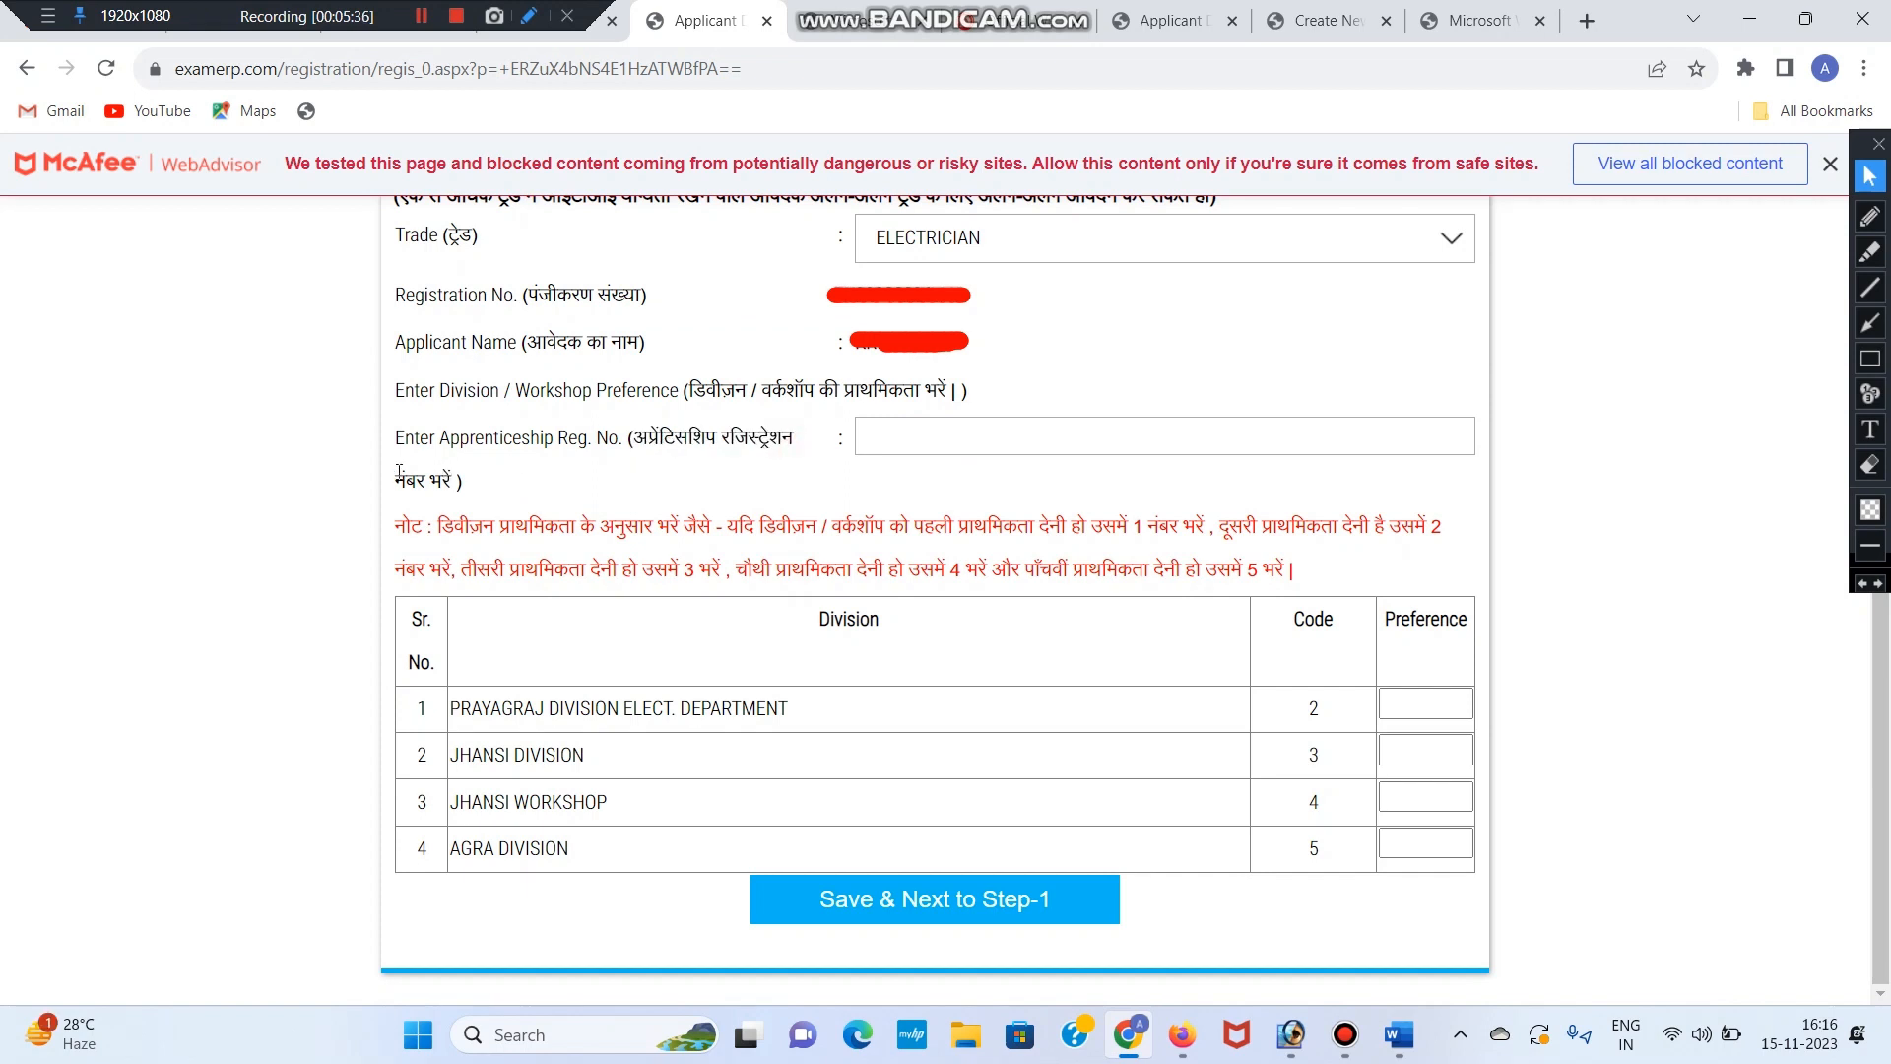
drag(396, 476, 461, 480)
click(556, 473)
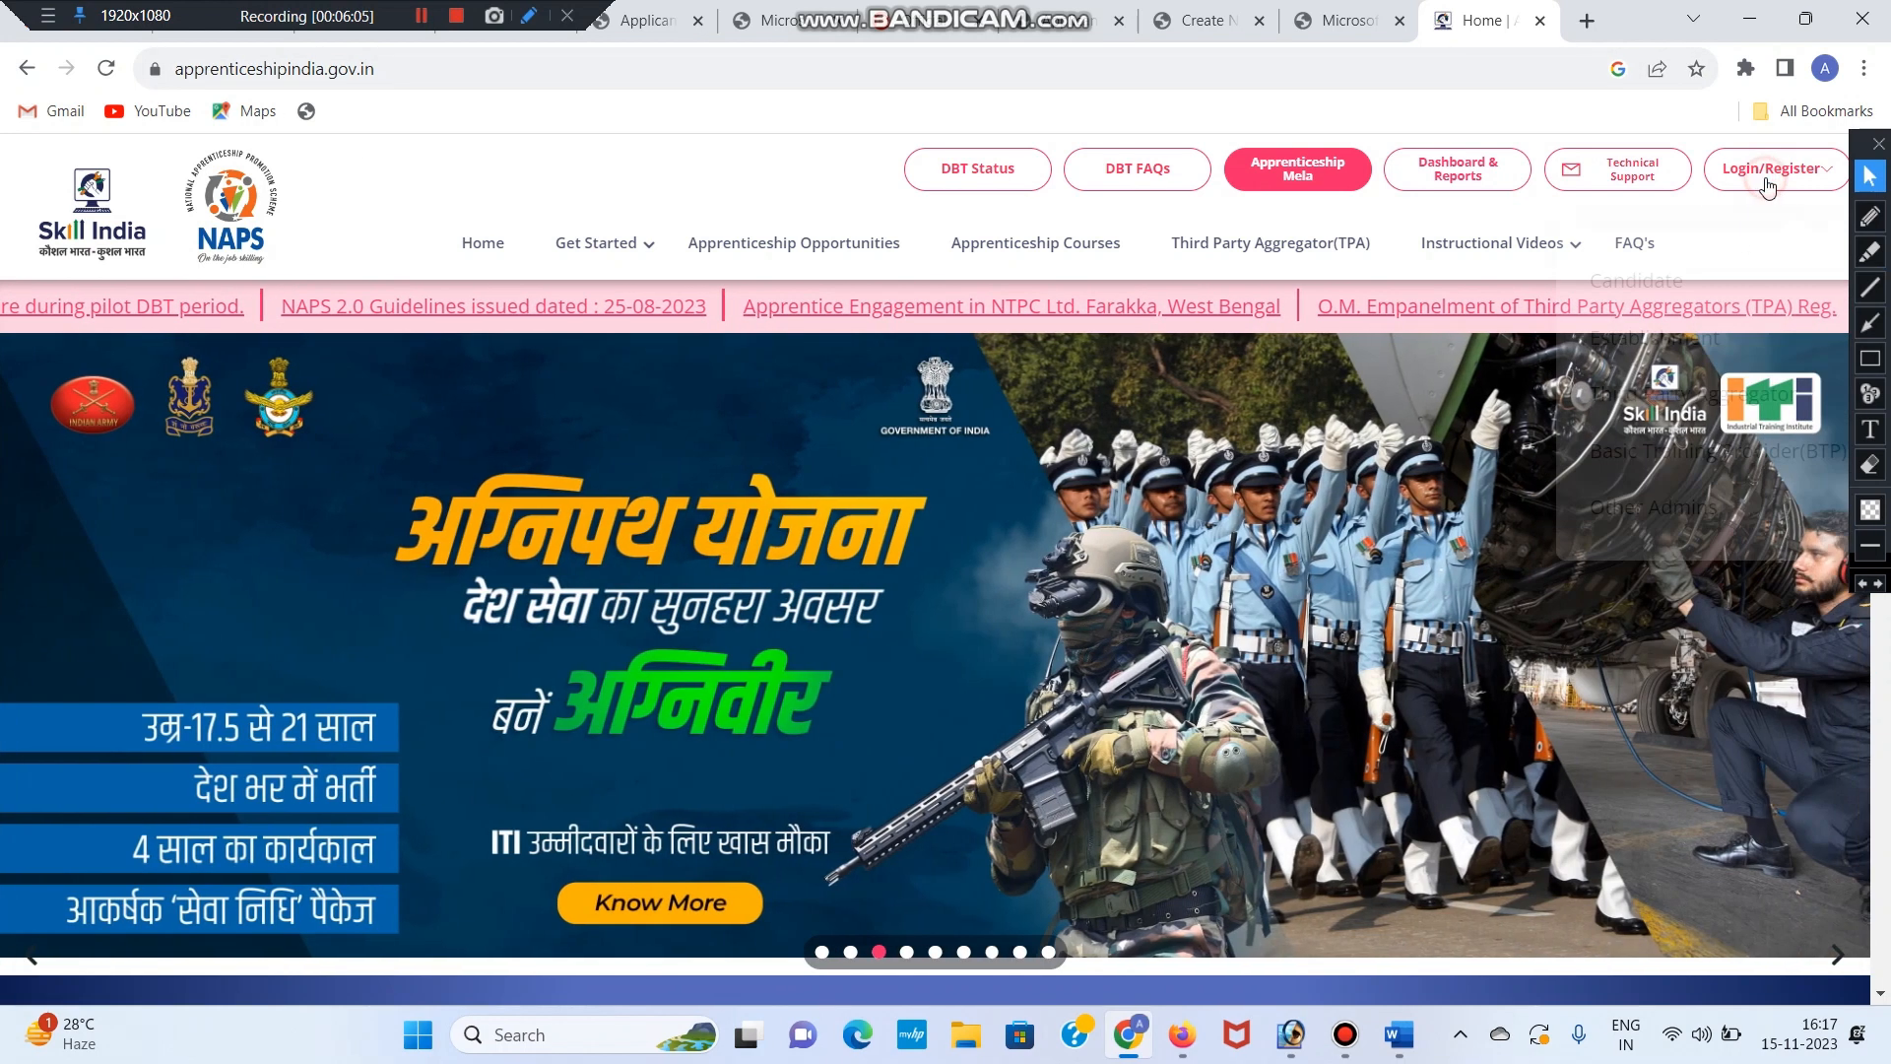
Open the candidate login on apprenticeshipindia.gov.in and sign in to the candidate account.
click(1758, 169)
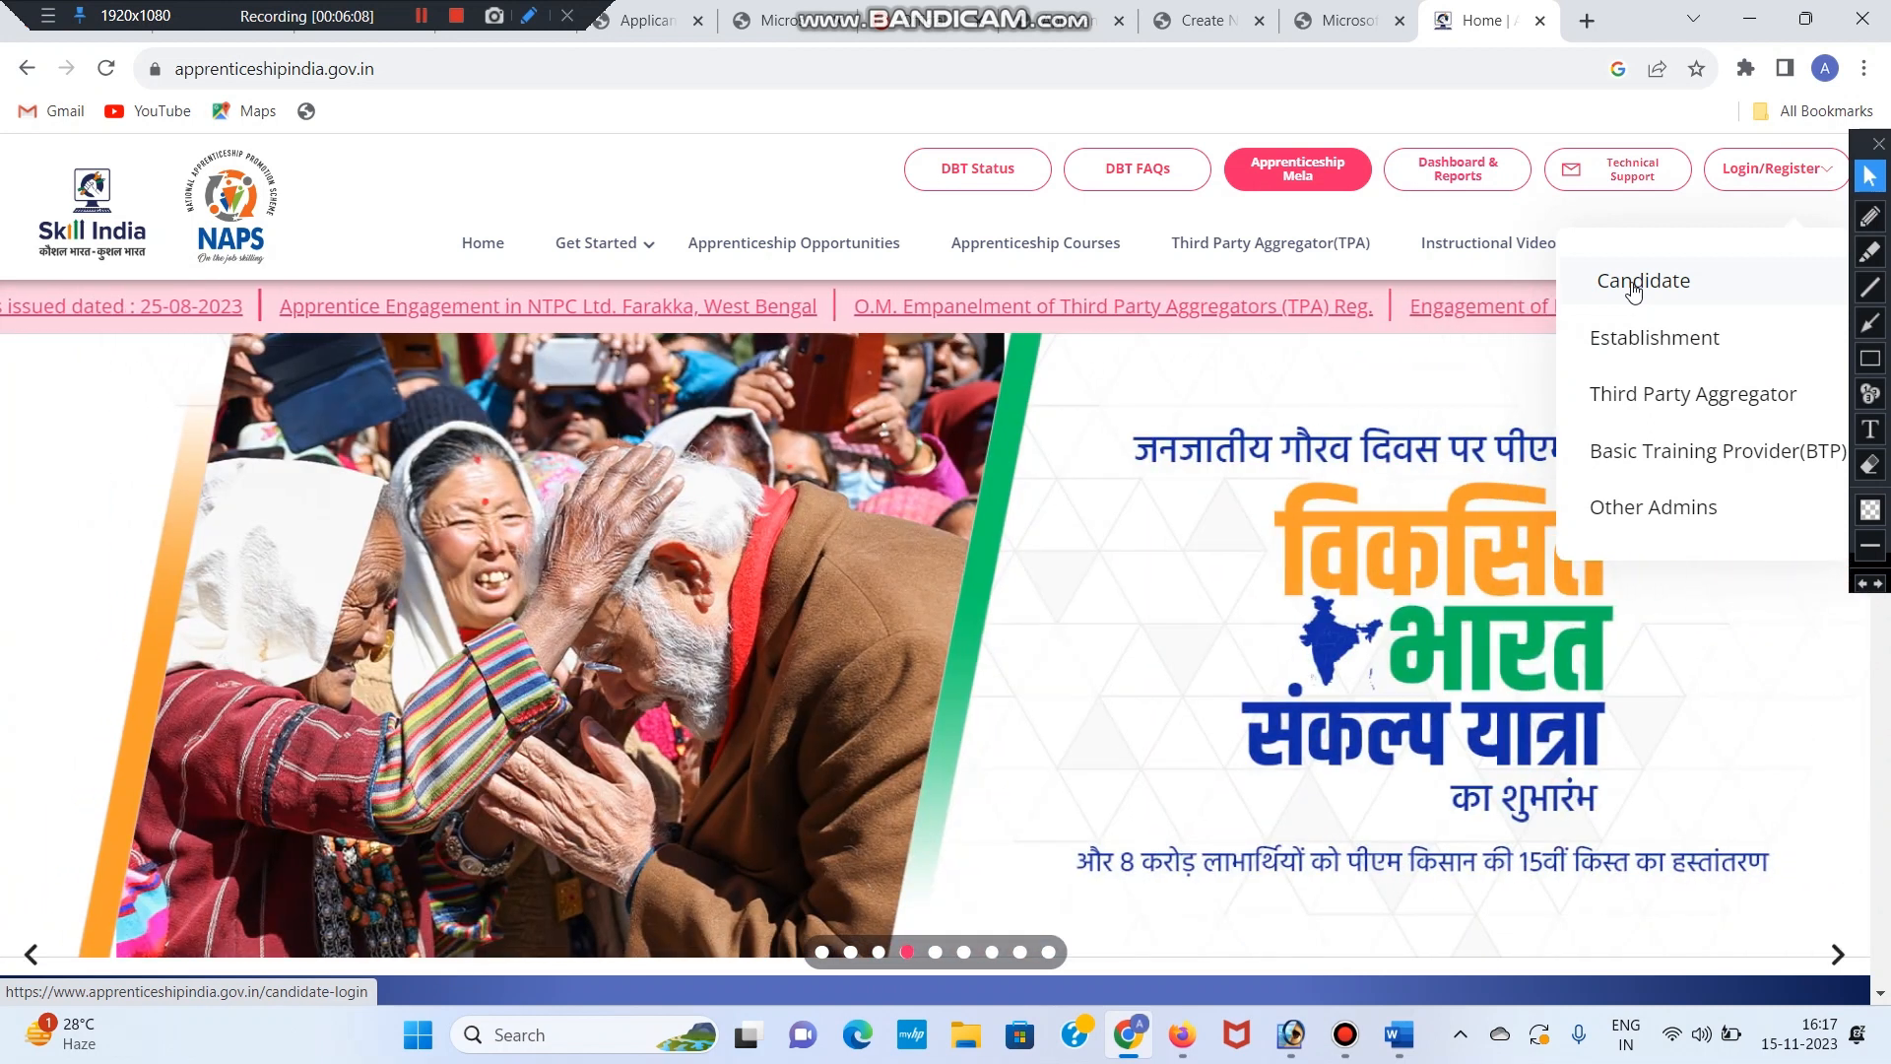
click(1635, 283)
scroll(1114, 459, down, 2)
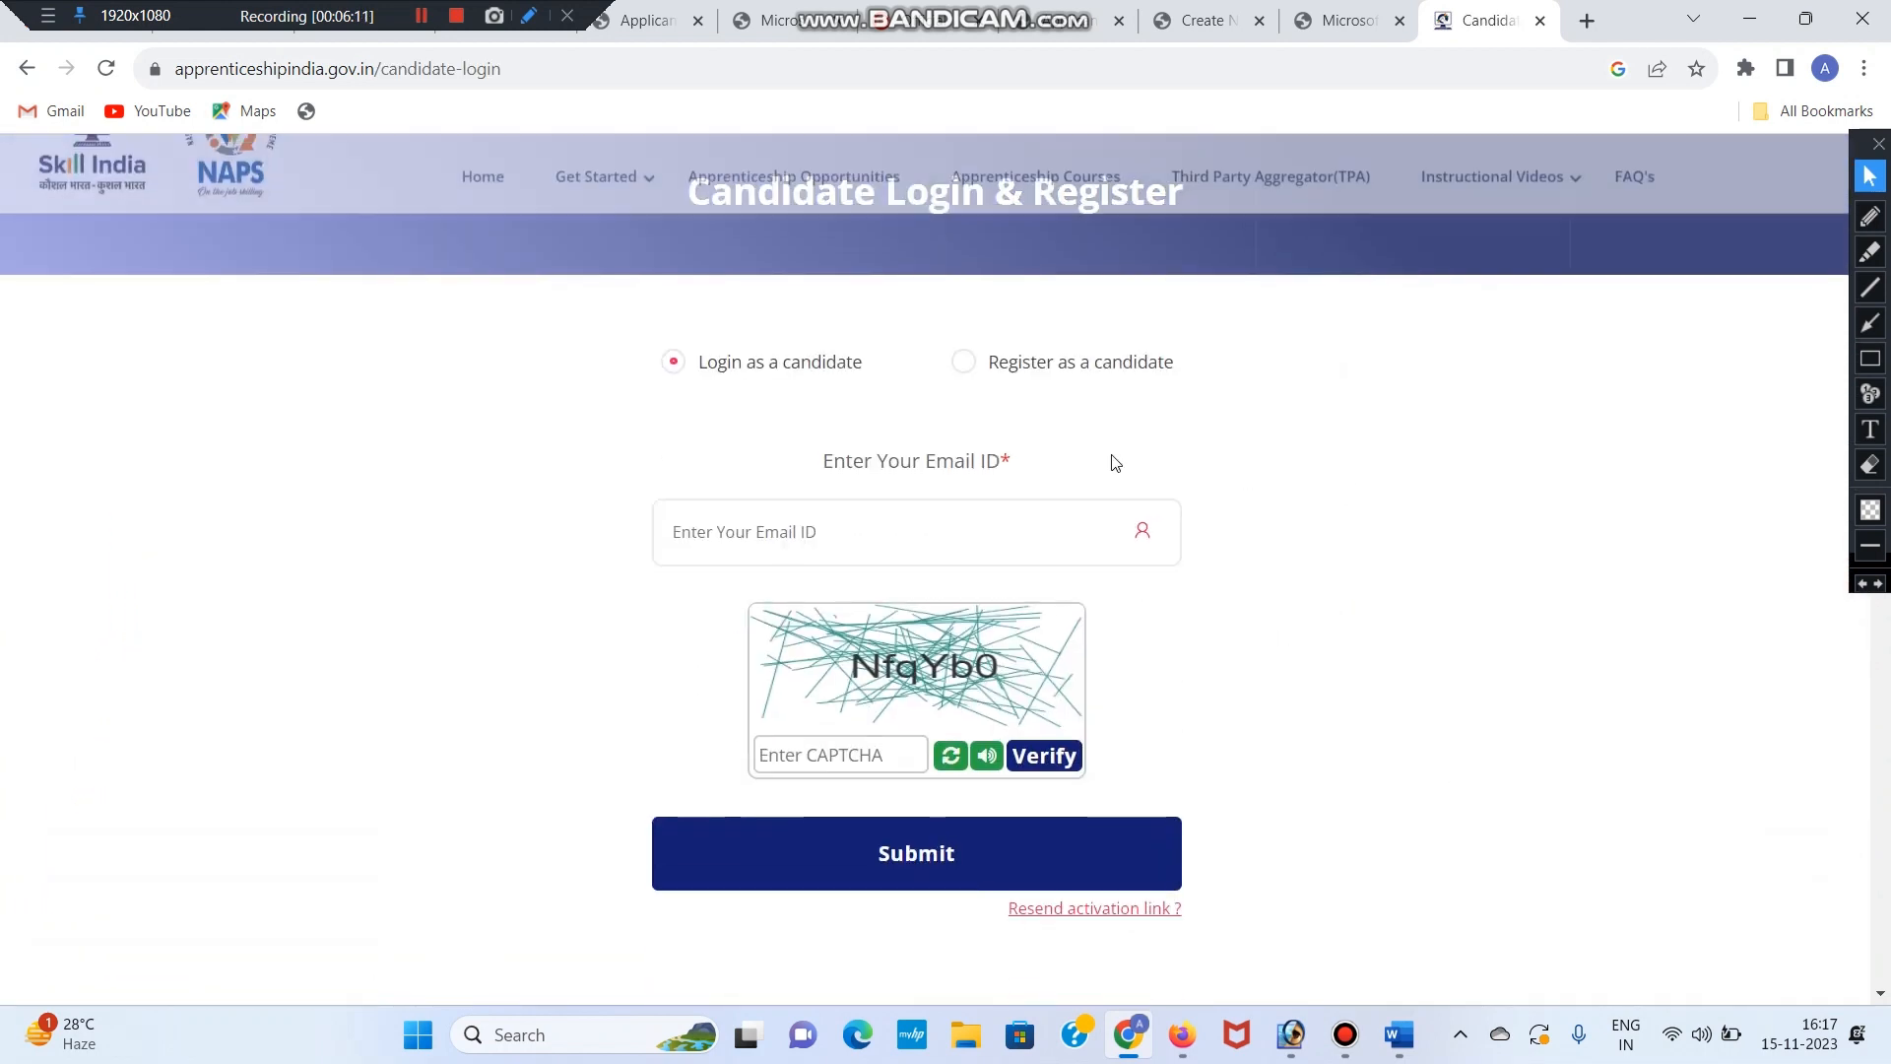
scroll(1114, 459, up, 2)
scroll(1499, 508, down, 1)
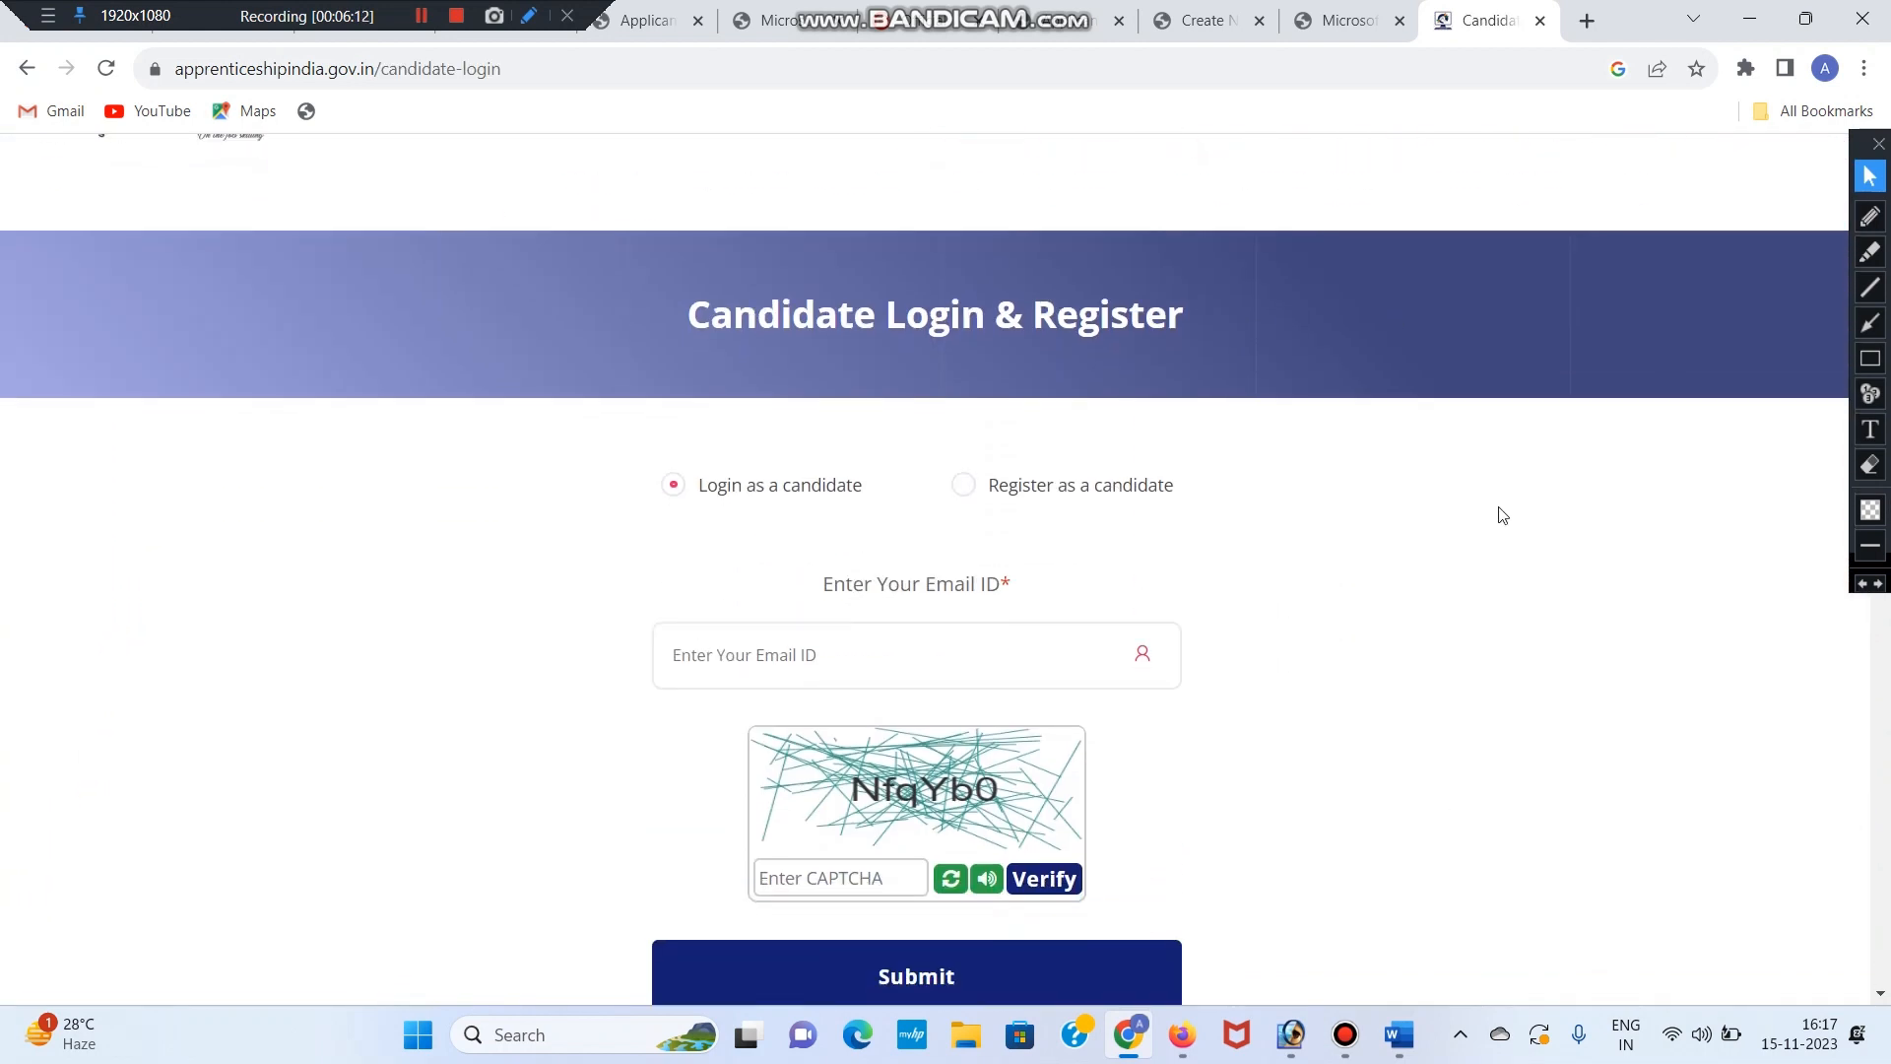
click(842, 655)
click(520, 449)
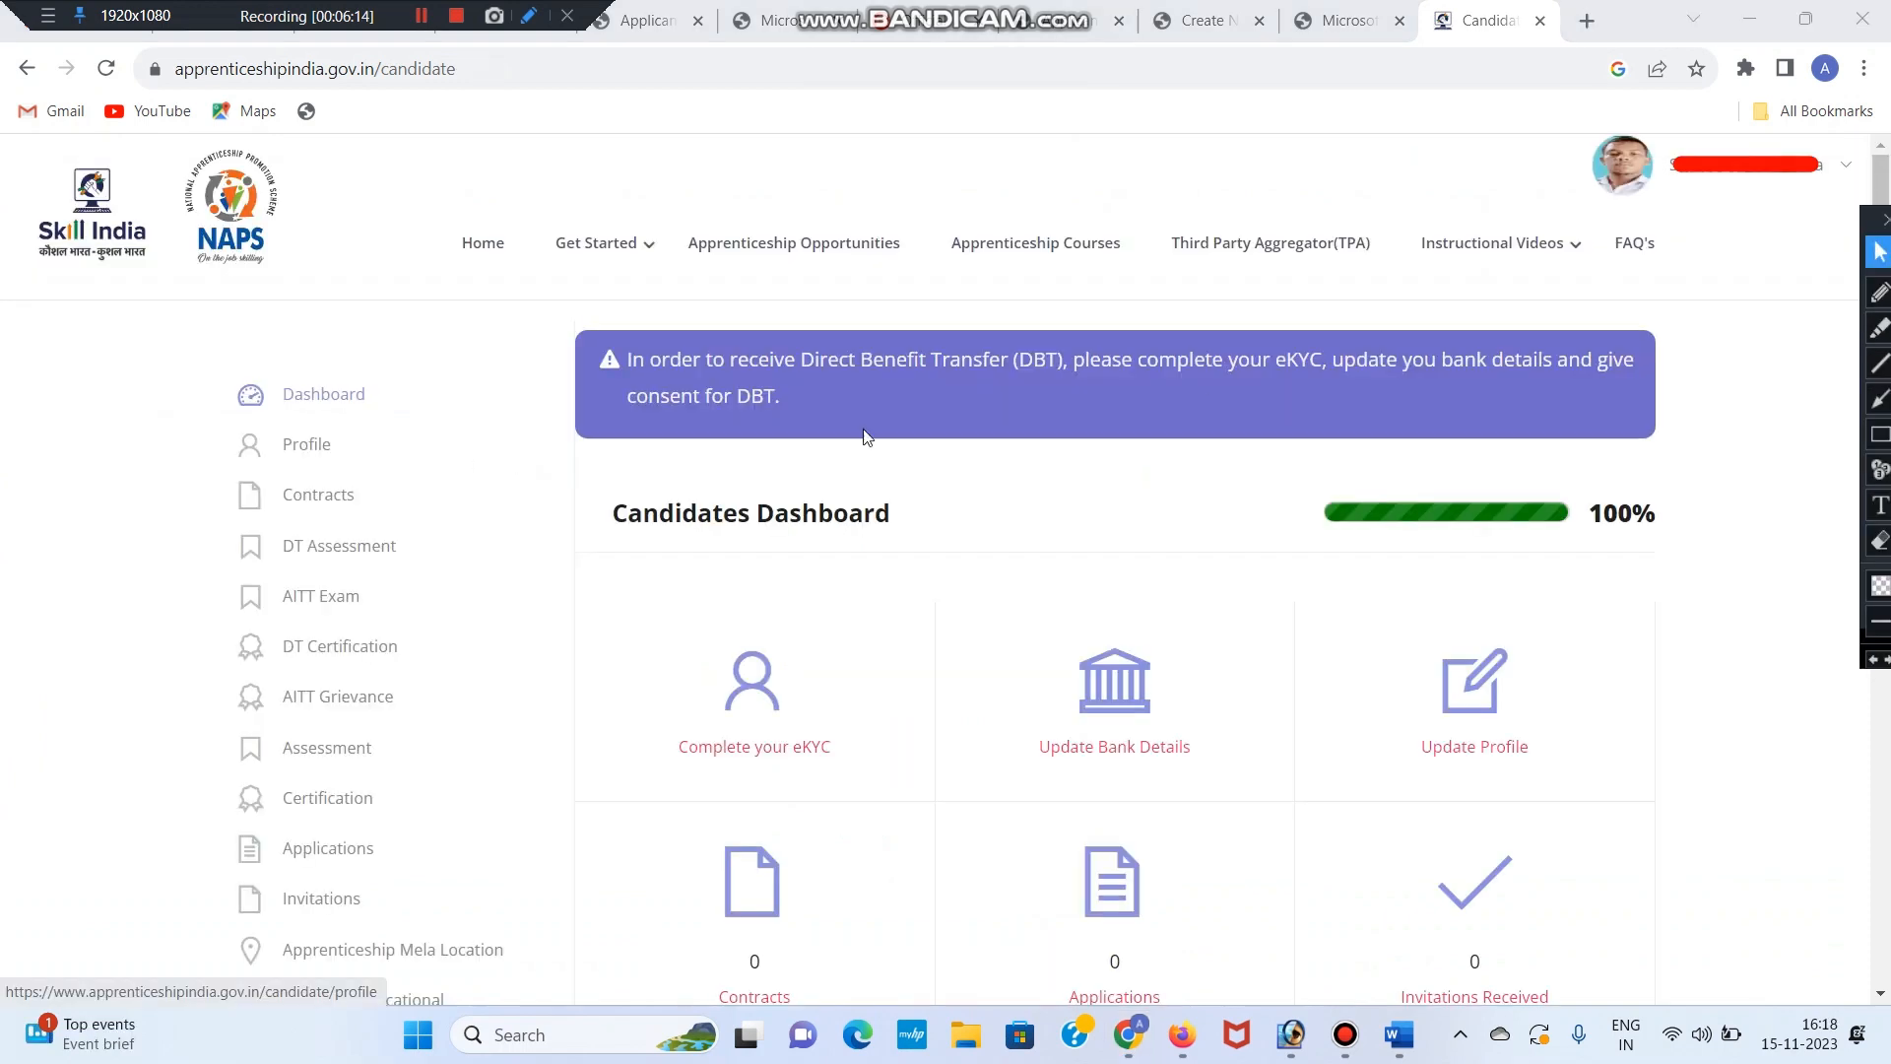
Look up the apprenticeship registration number in the candidate's account menu and enter it in the Division Selection form.
click(1626, 175)
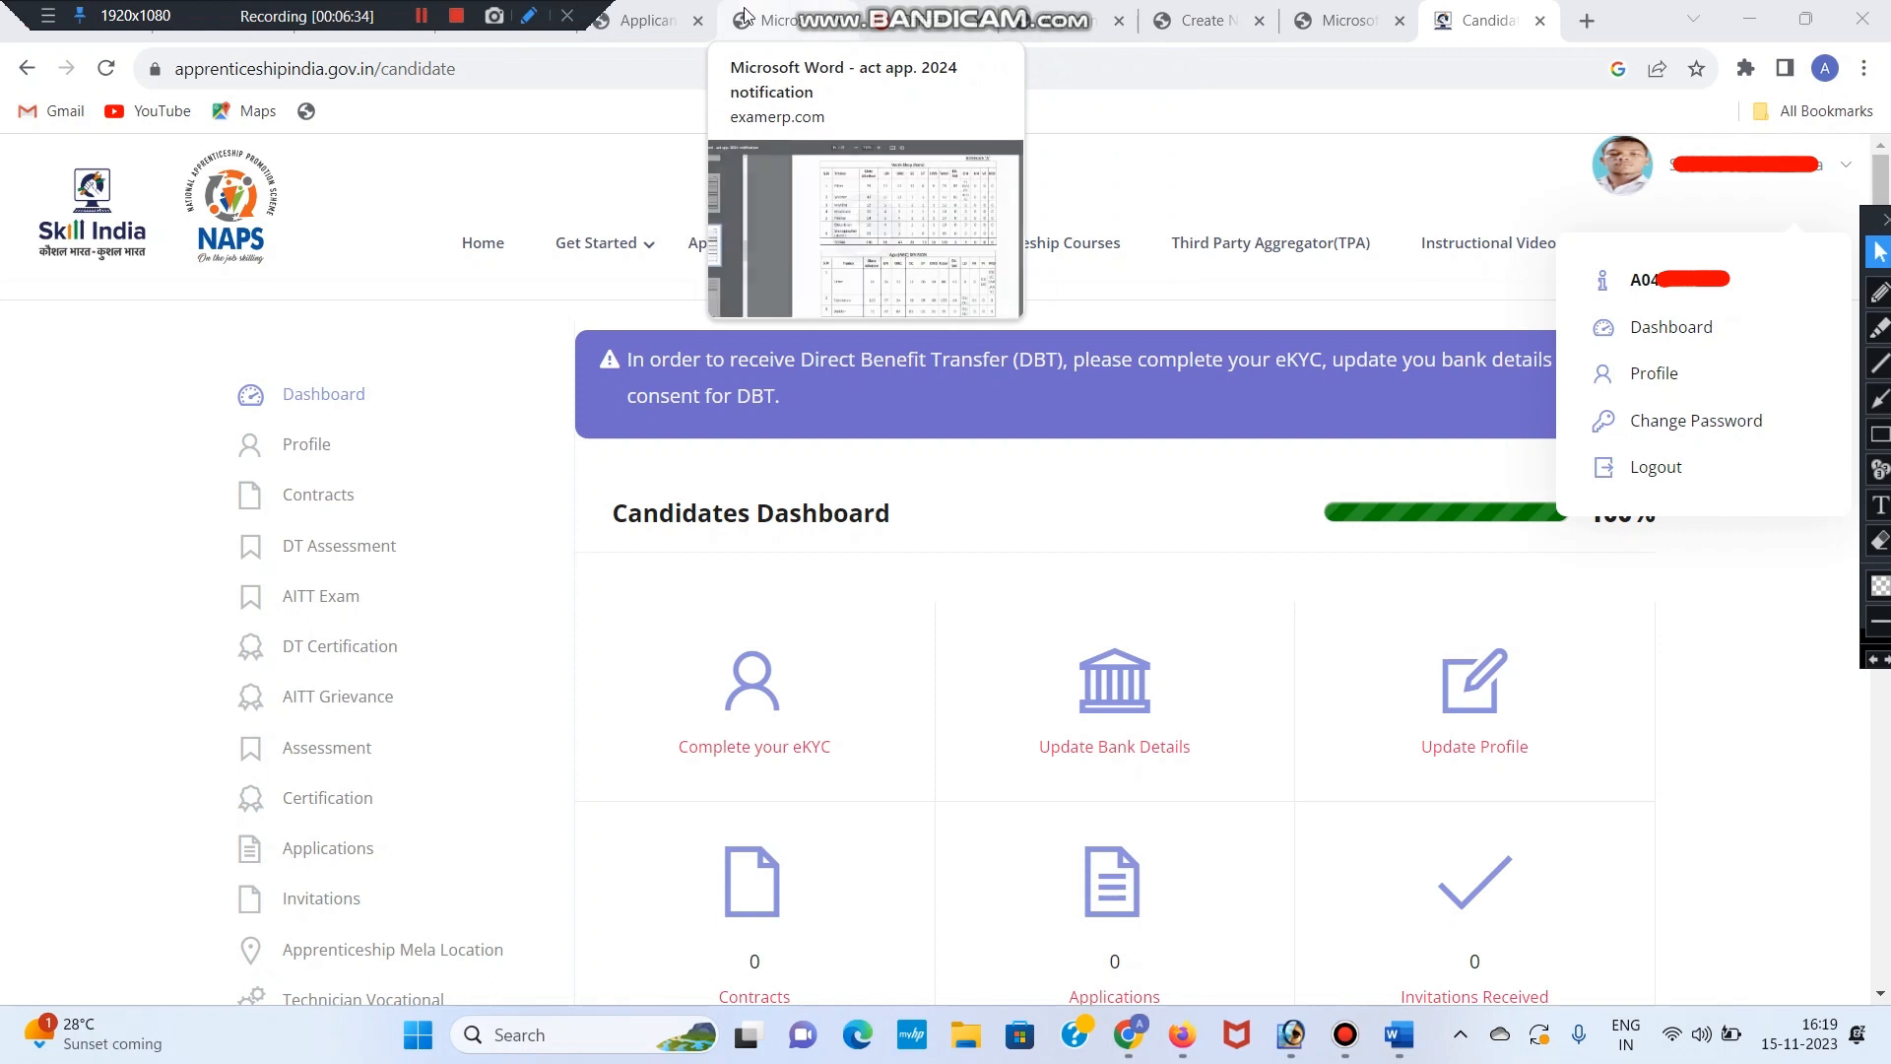
click(650, 20)
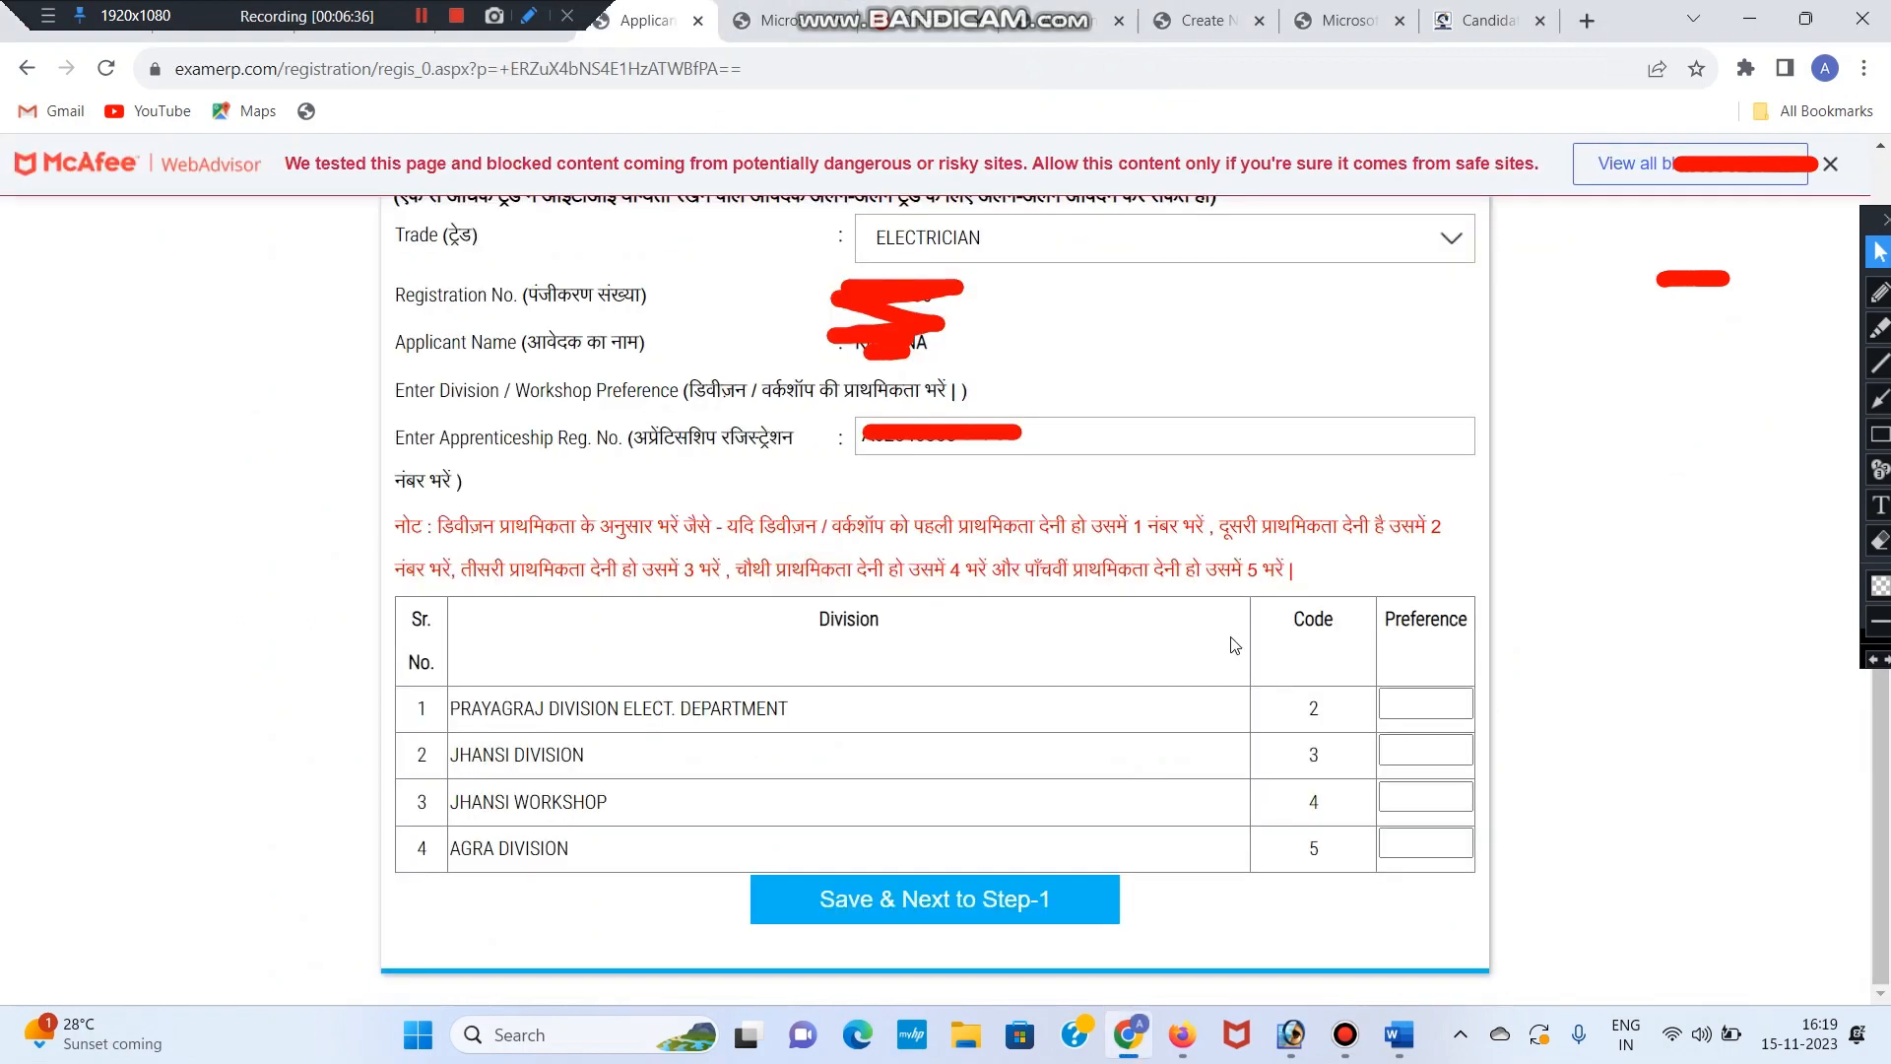
Examine the division preference table and look through the Act Apprentice notification for the division and workshop rules and vacancies.
drag(833, 613, 882, 623)
click(937, 624)
click(911, 622)
click(1400, 706)
click(1607, 686)
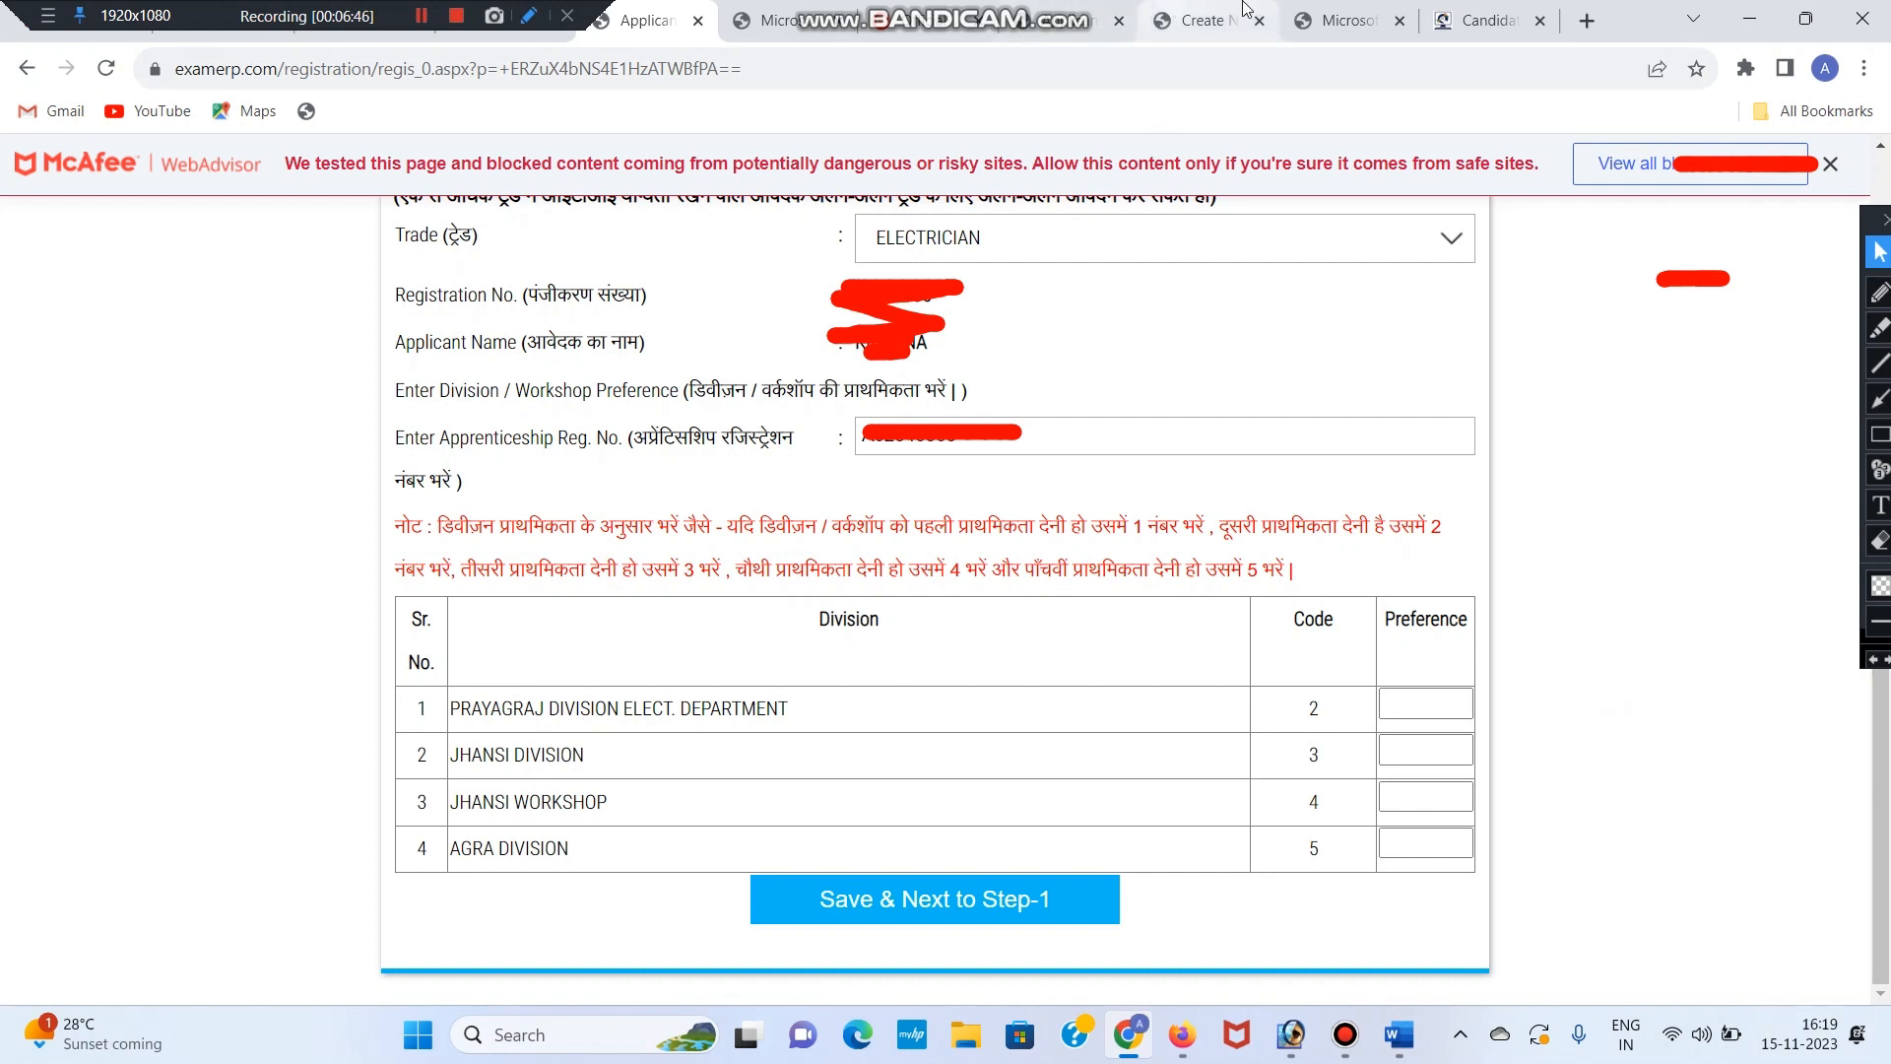
click(1325, 9)
scroll(1184, 998, down, 20)
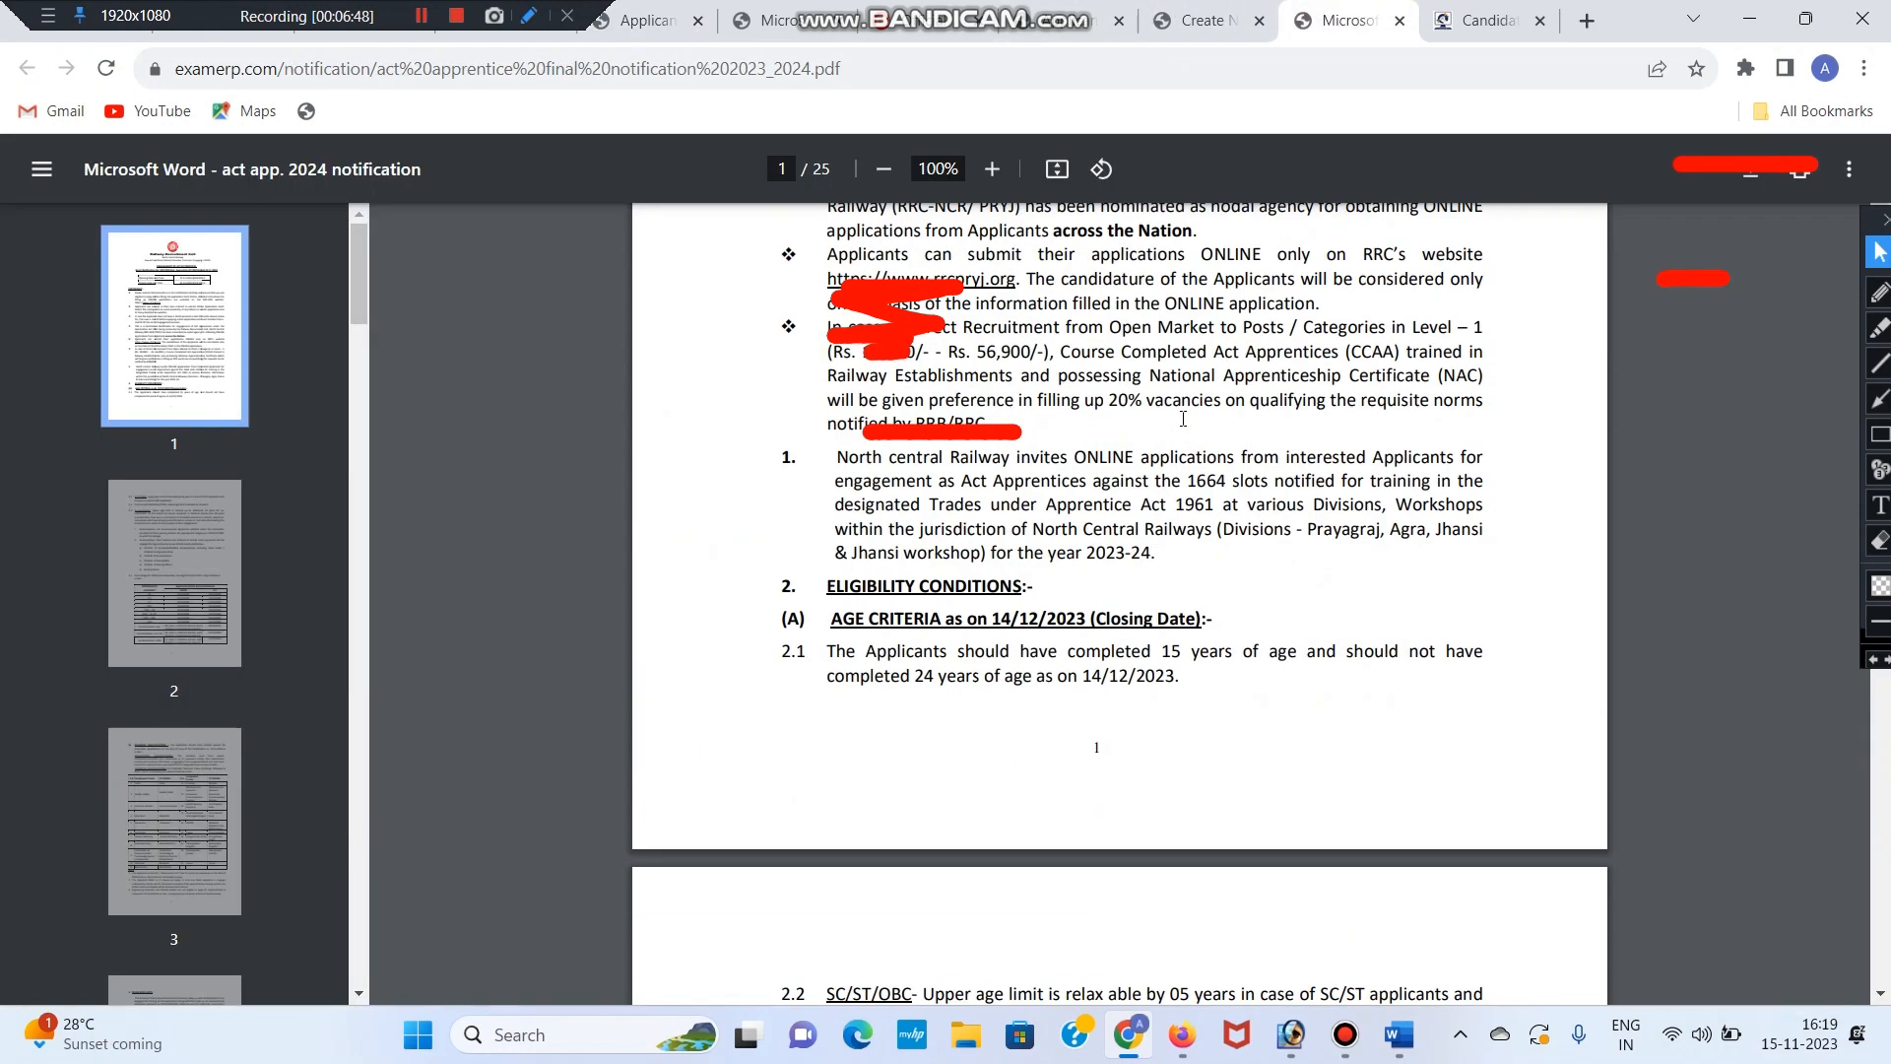
scroll(1184, 997, down, 10)
scroll(1139, 853, down, 20)
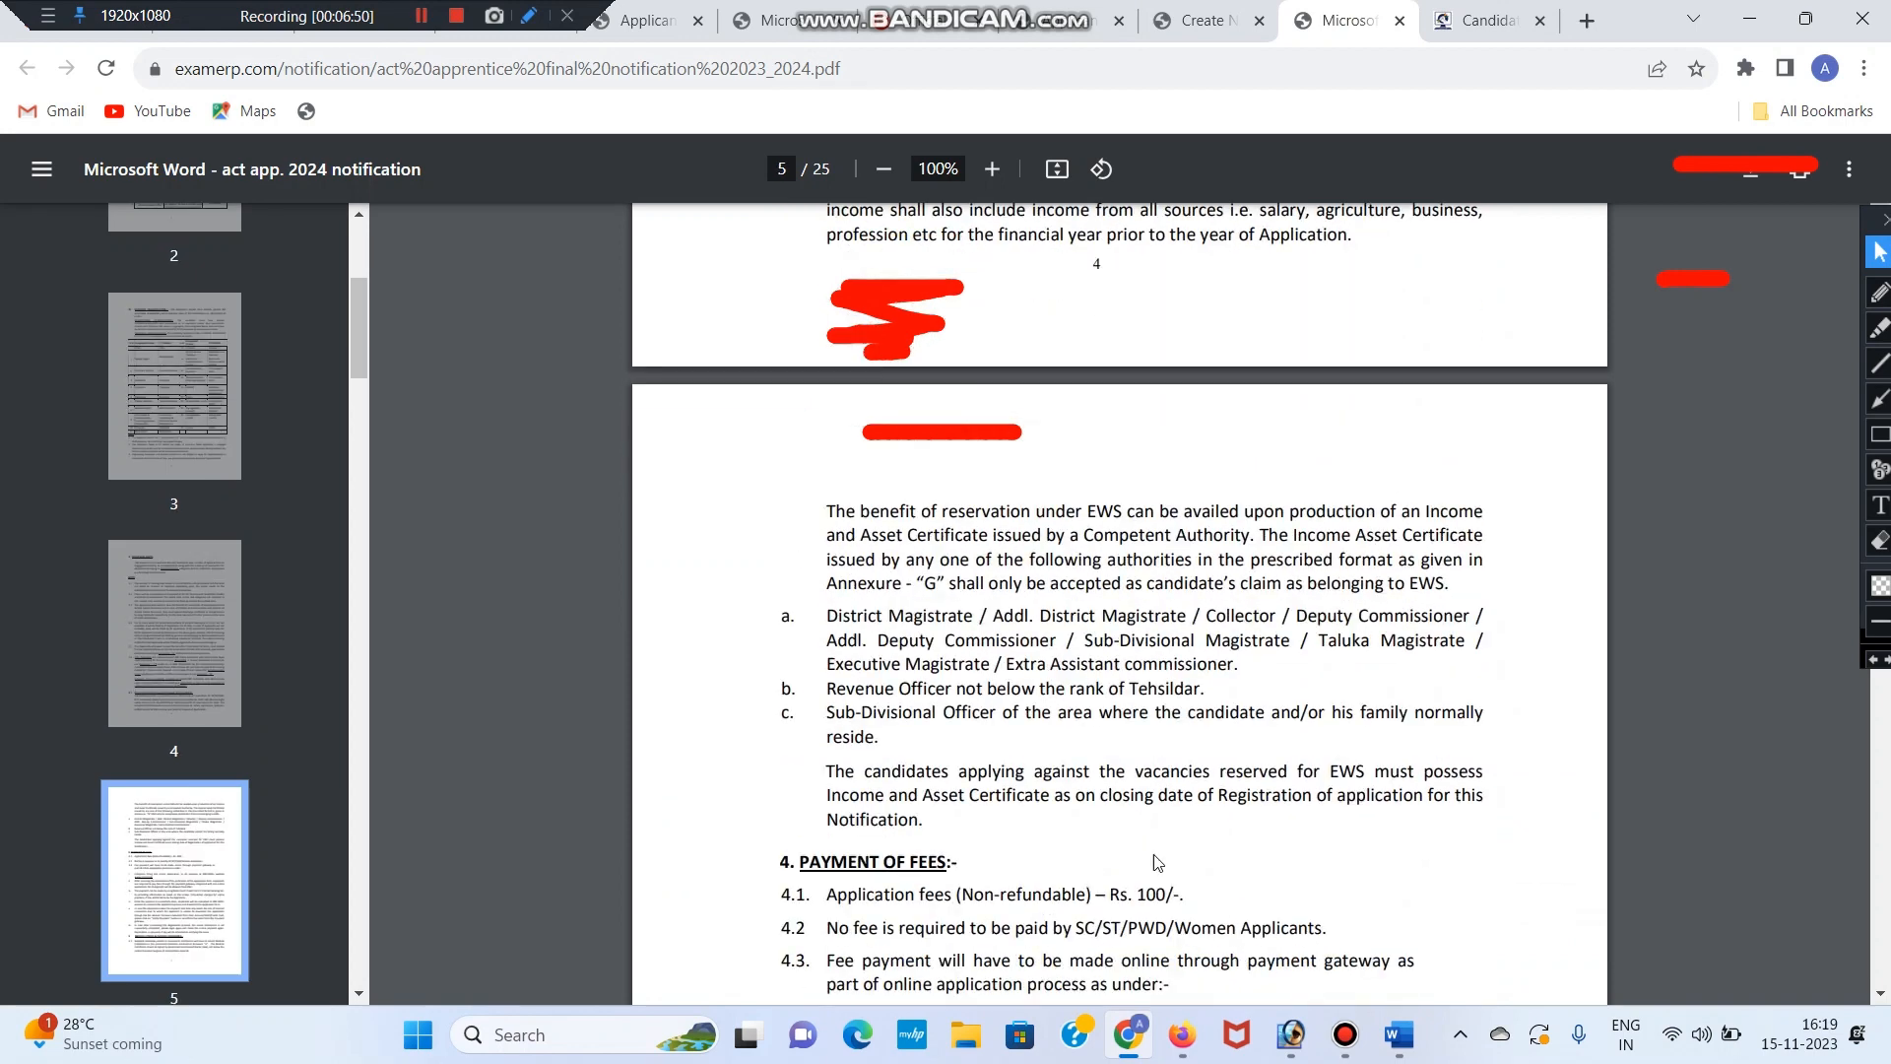
scroll(1182, 788, down, 10)
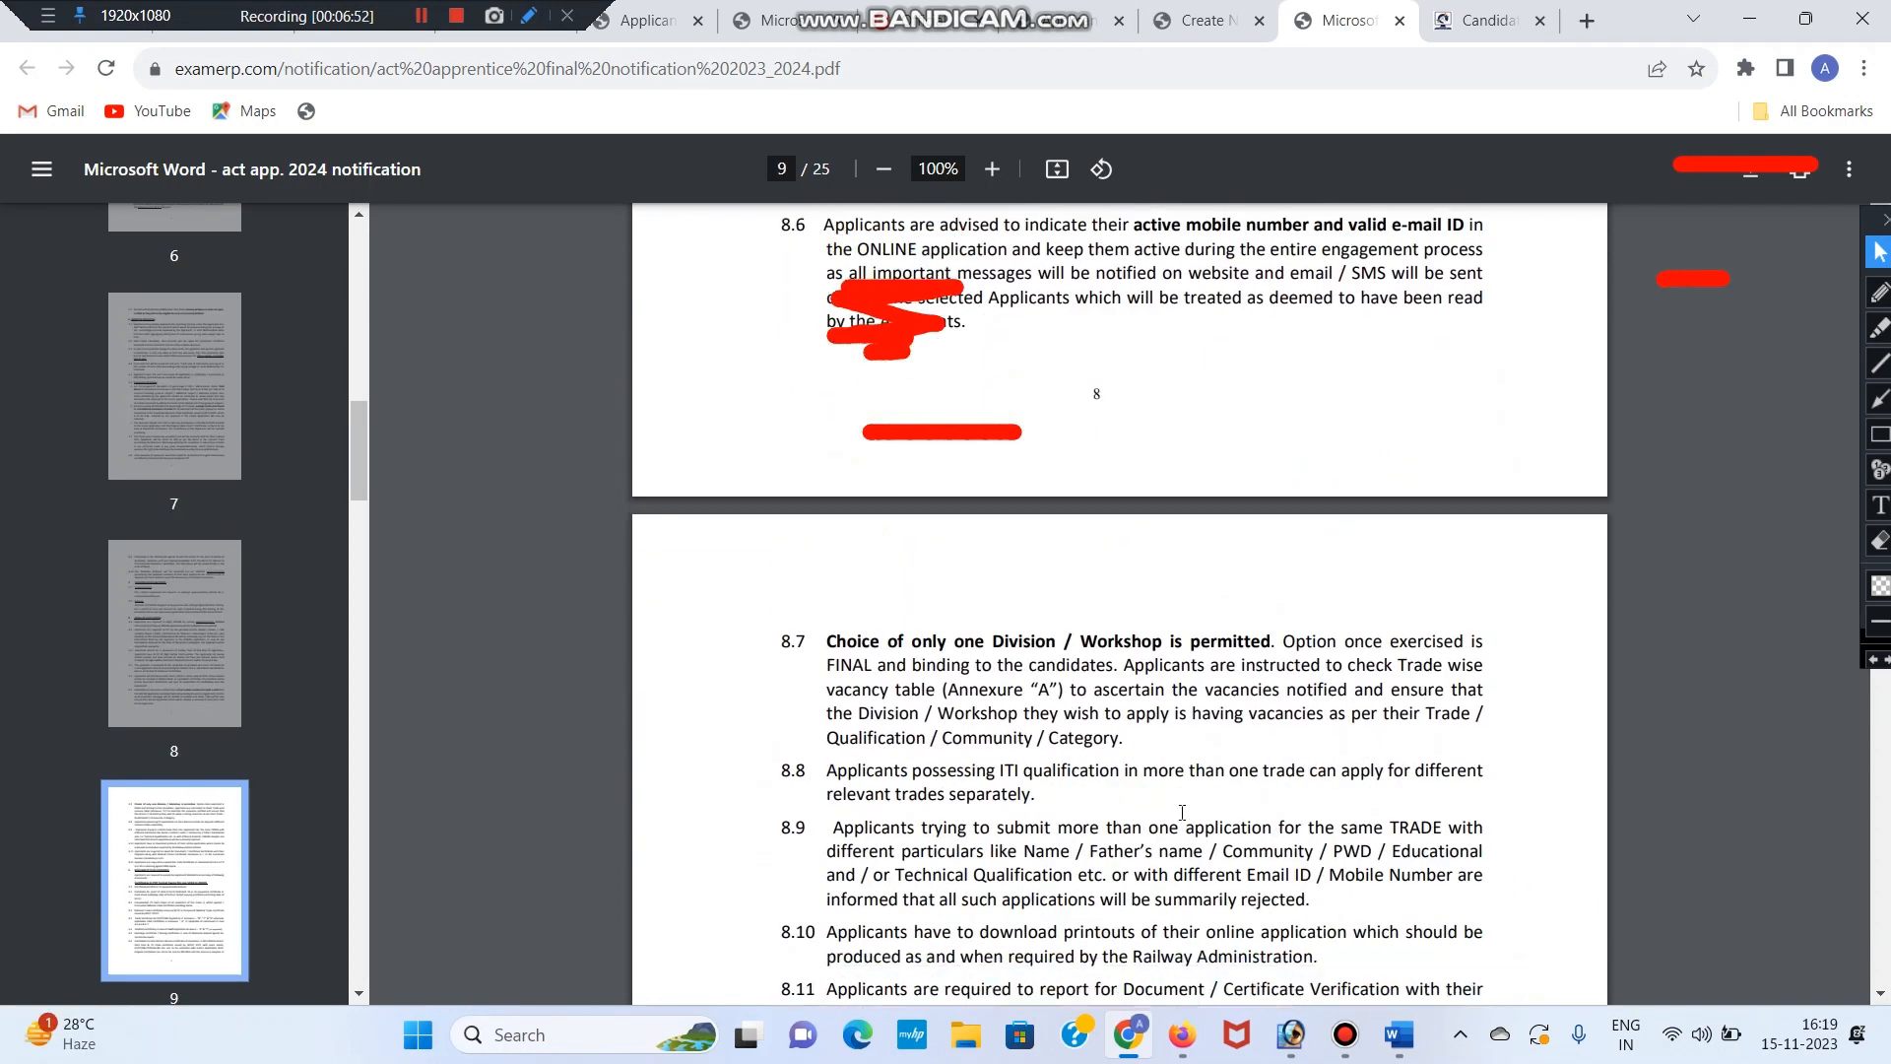
click(729, 10)
scroll(1118, 509, down, 12)
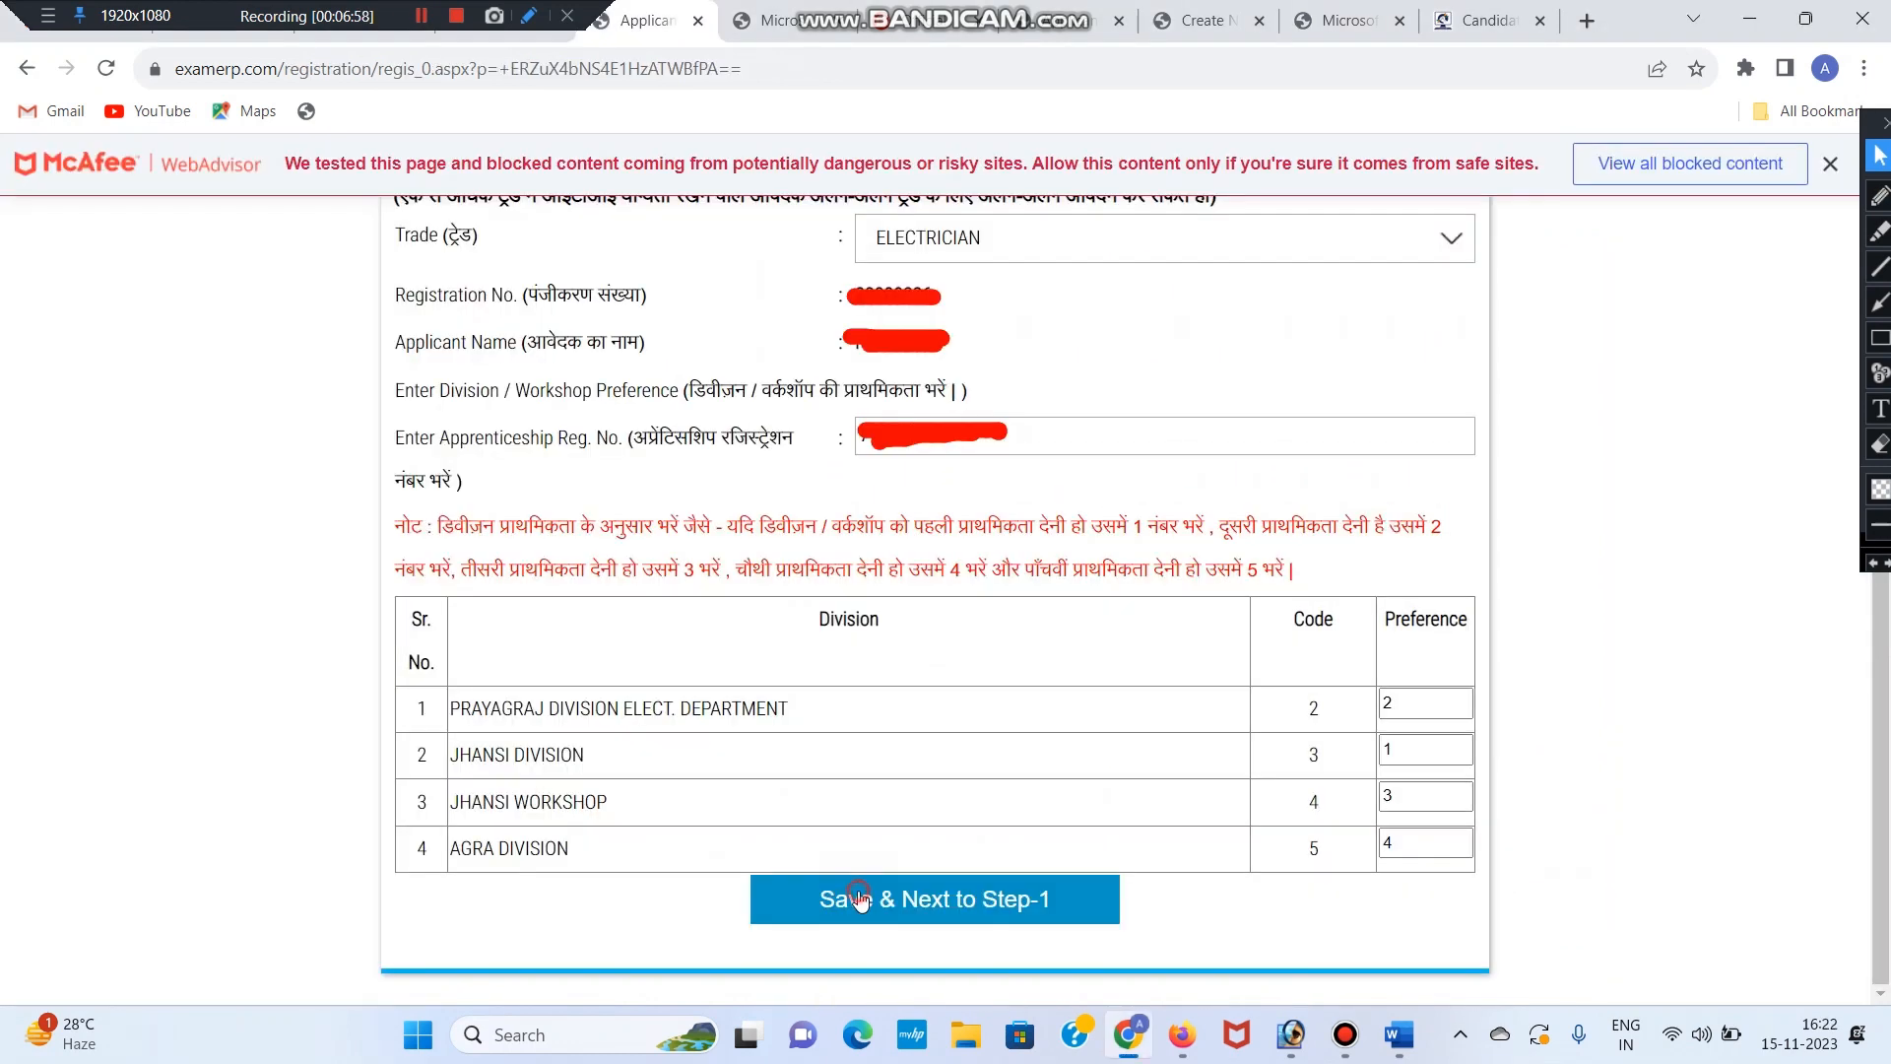
Save the division preferences, continue to the Basic Details form, and look over its mother's name and gender fields.
click(976, 900)
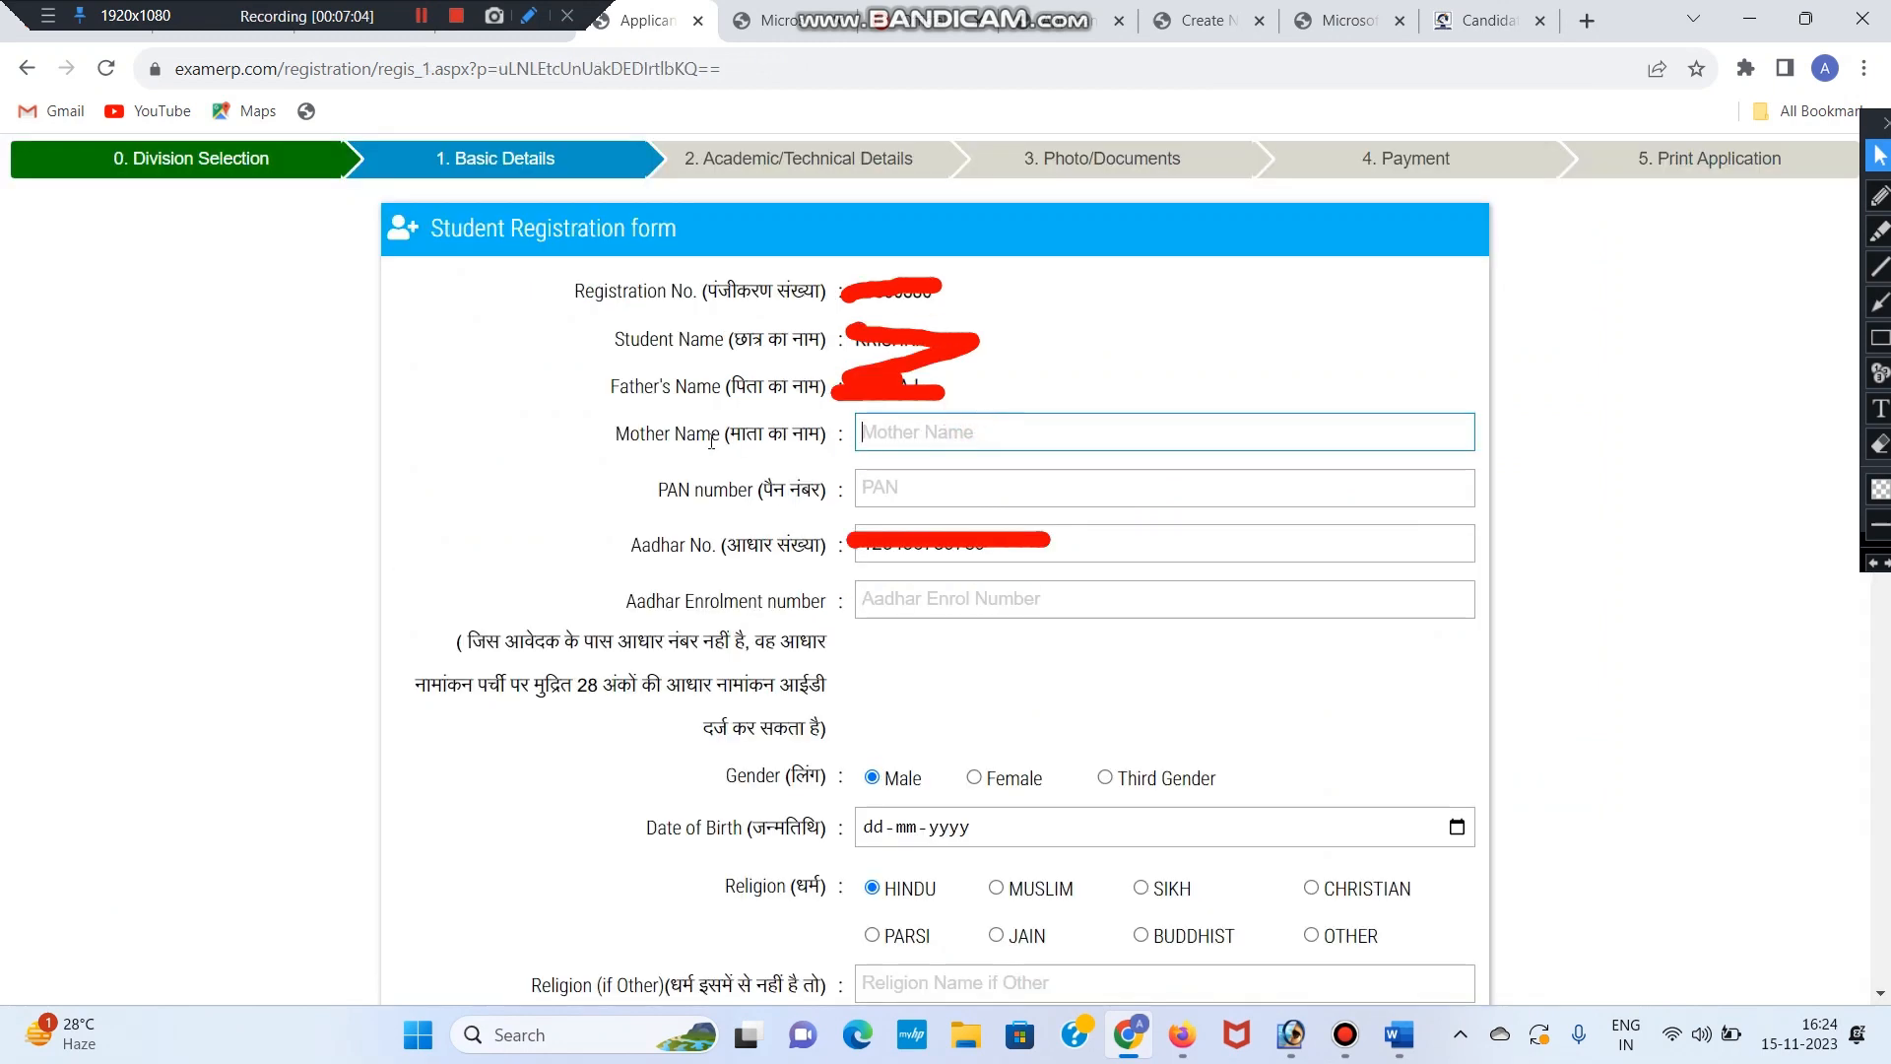
drag(710, 443, 825, 440)
click(924, 438)
triple_click(769, 785)
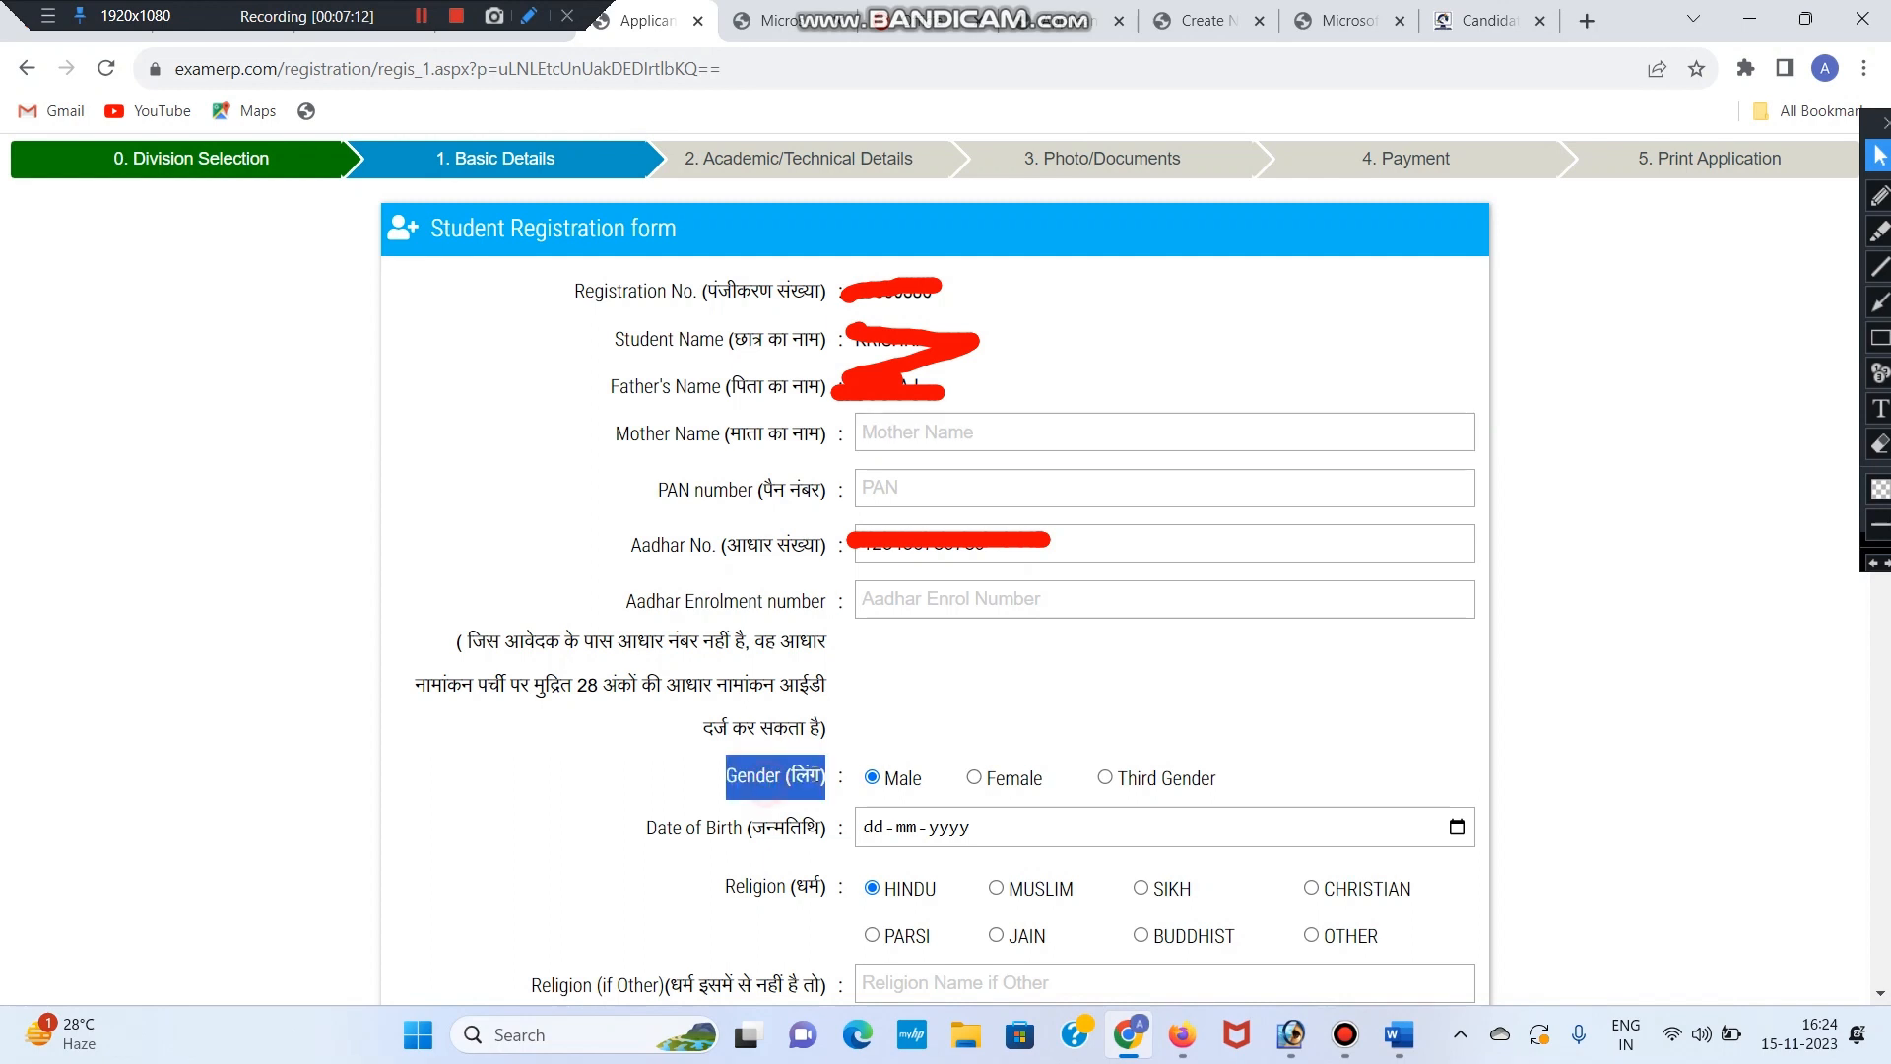
click(915, 752)
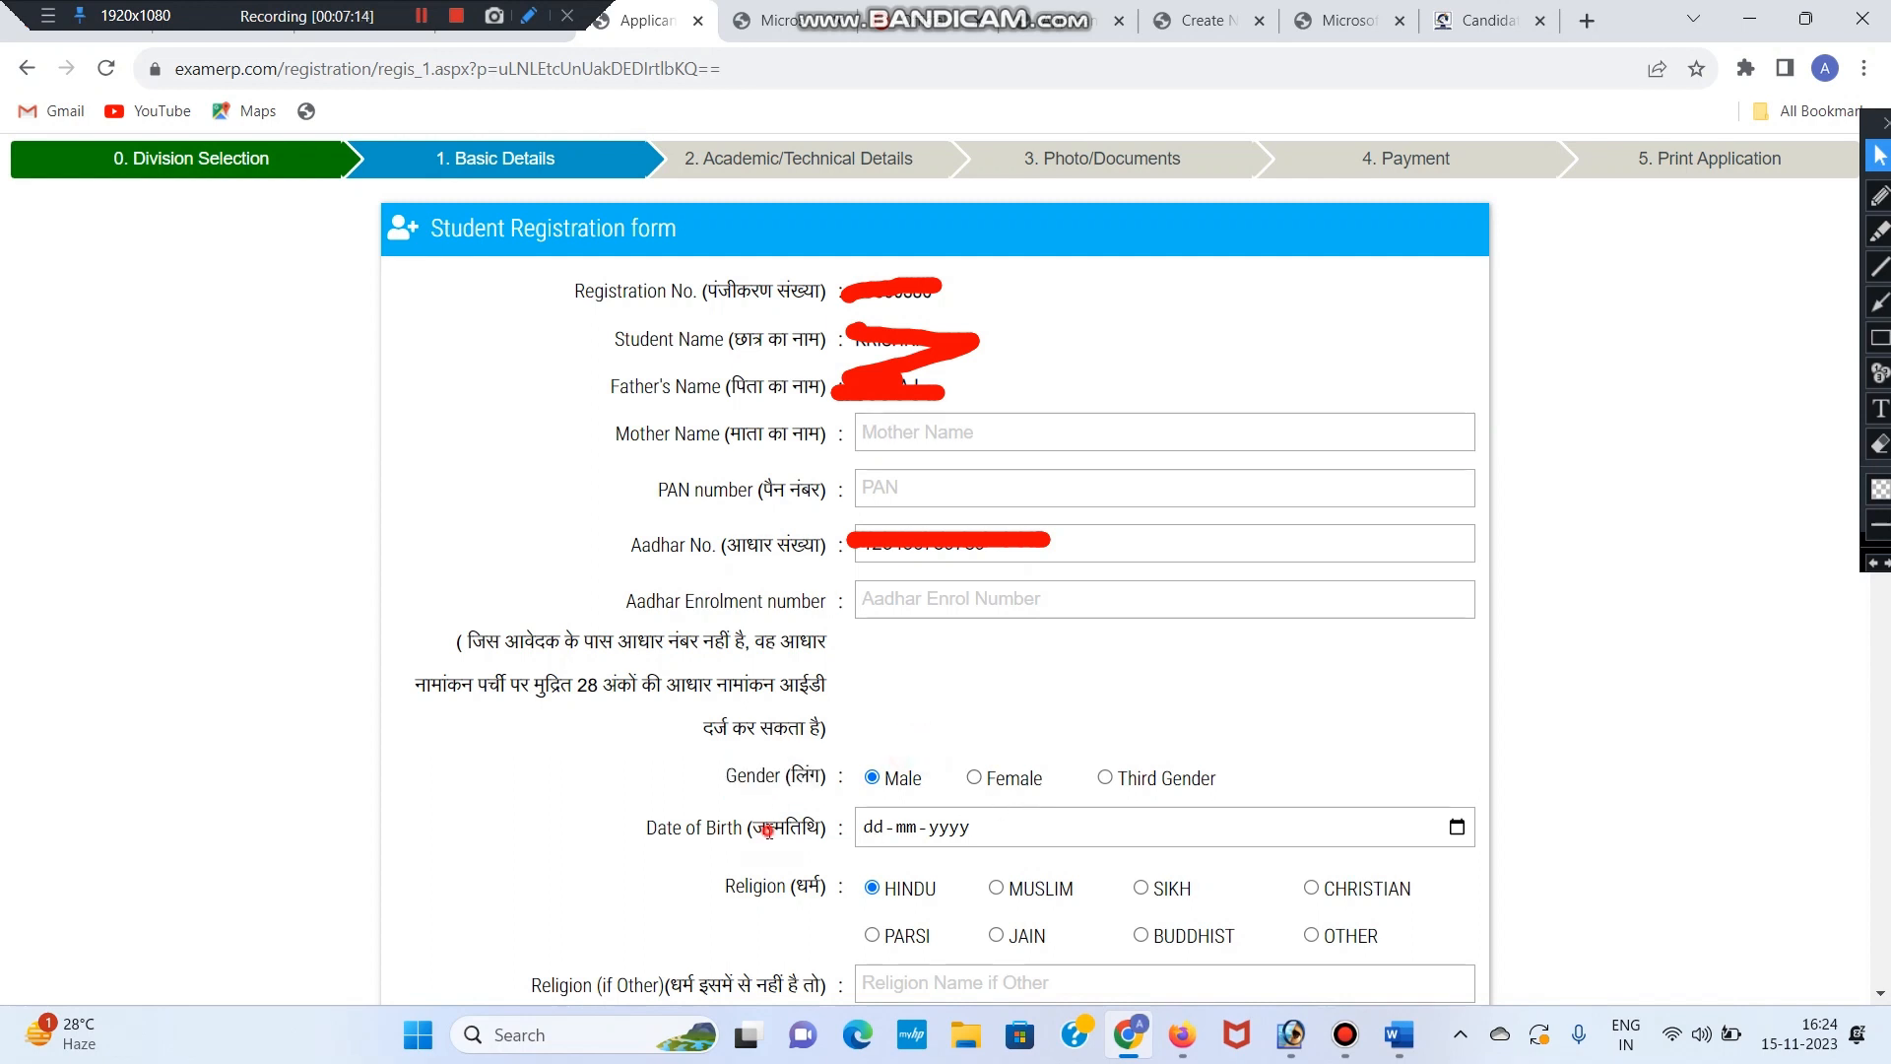
Fill in the applicant's date of birth in the Basic Details form.
triple_click(768, 832)
click(1458, 827)
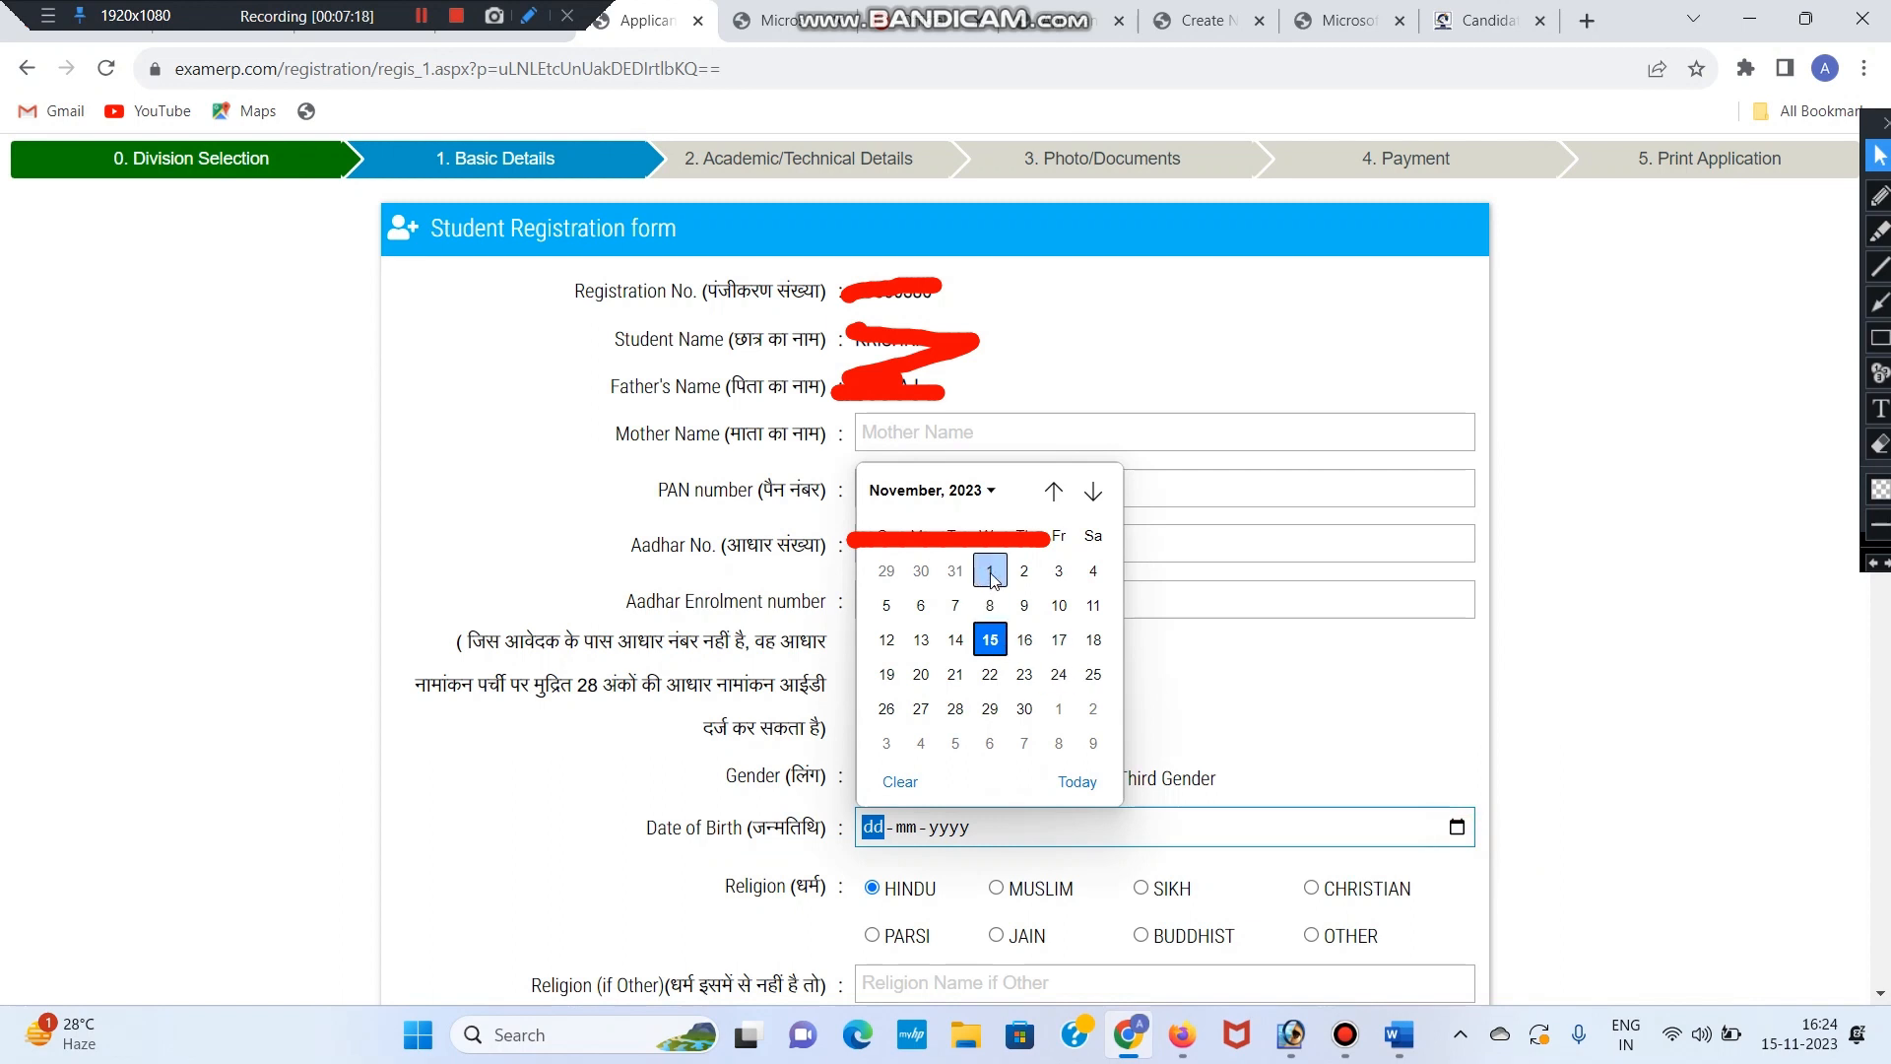
click(974, 496)
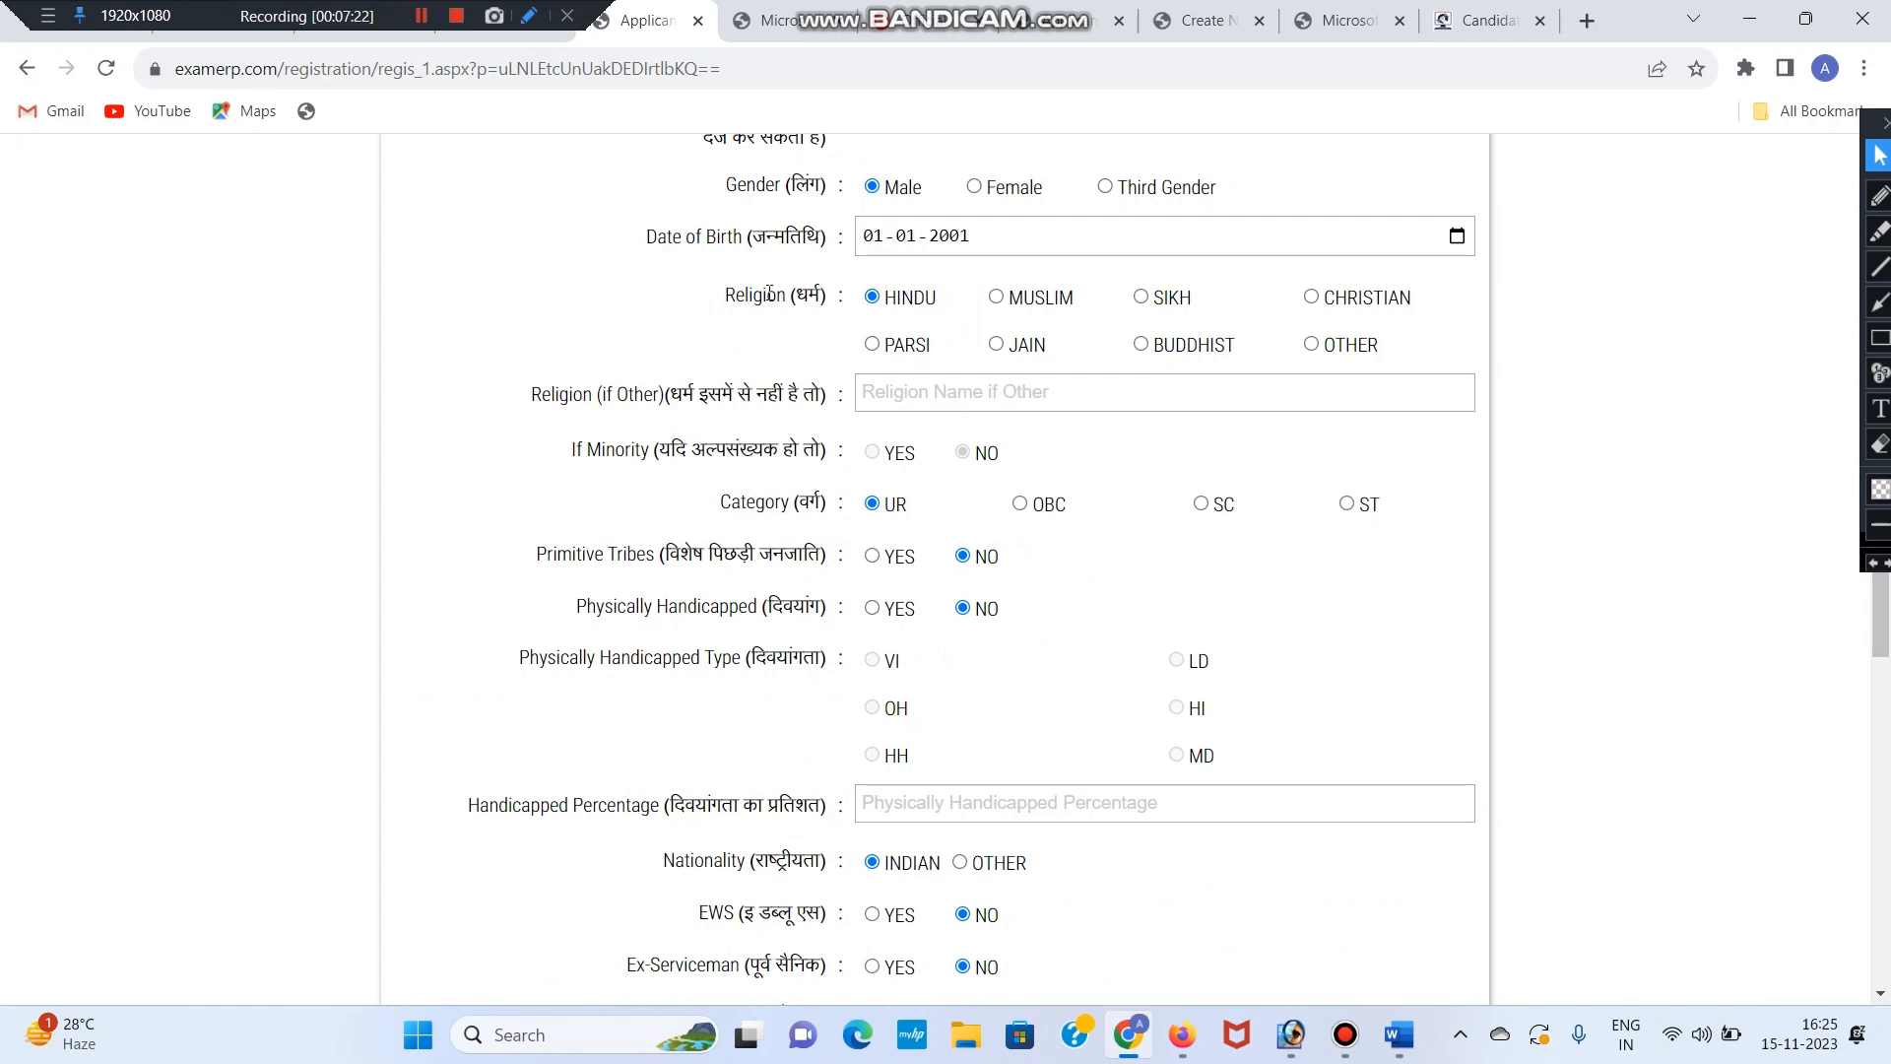
Examine the Religion, Minority and Category options in the Student Registration form.
triple_click(769, 294)
click(940, 323)
triple_click(793, 296)
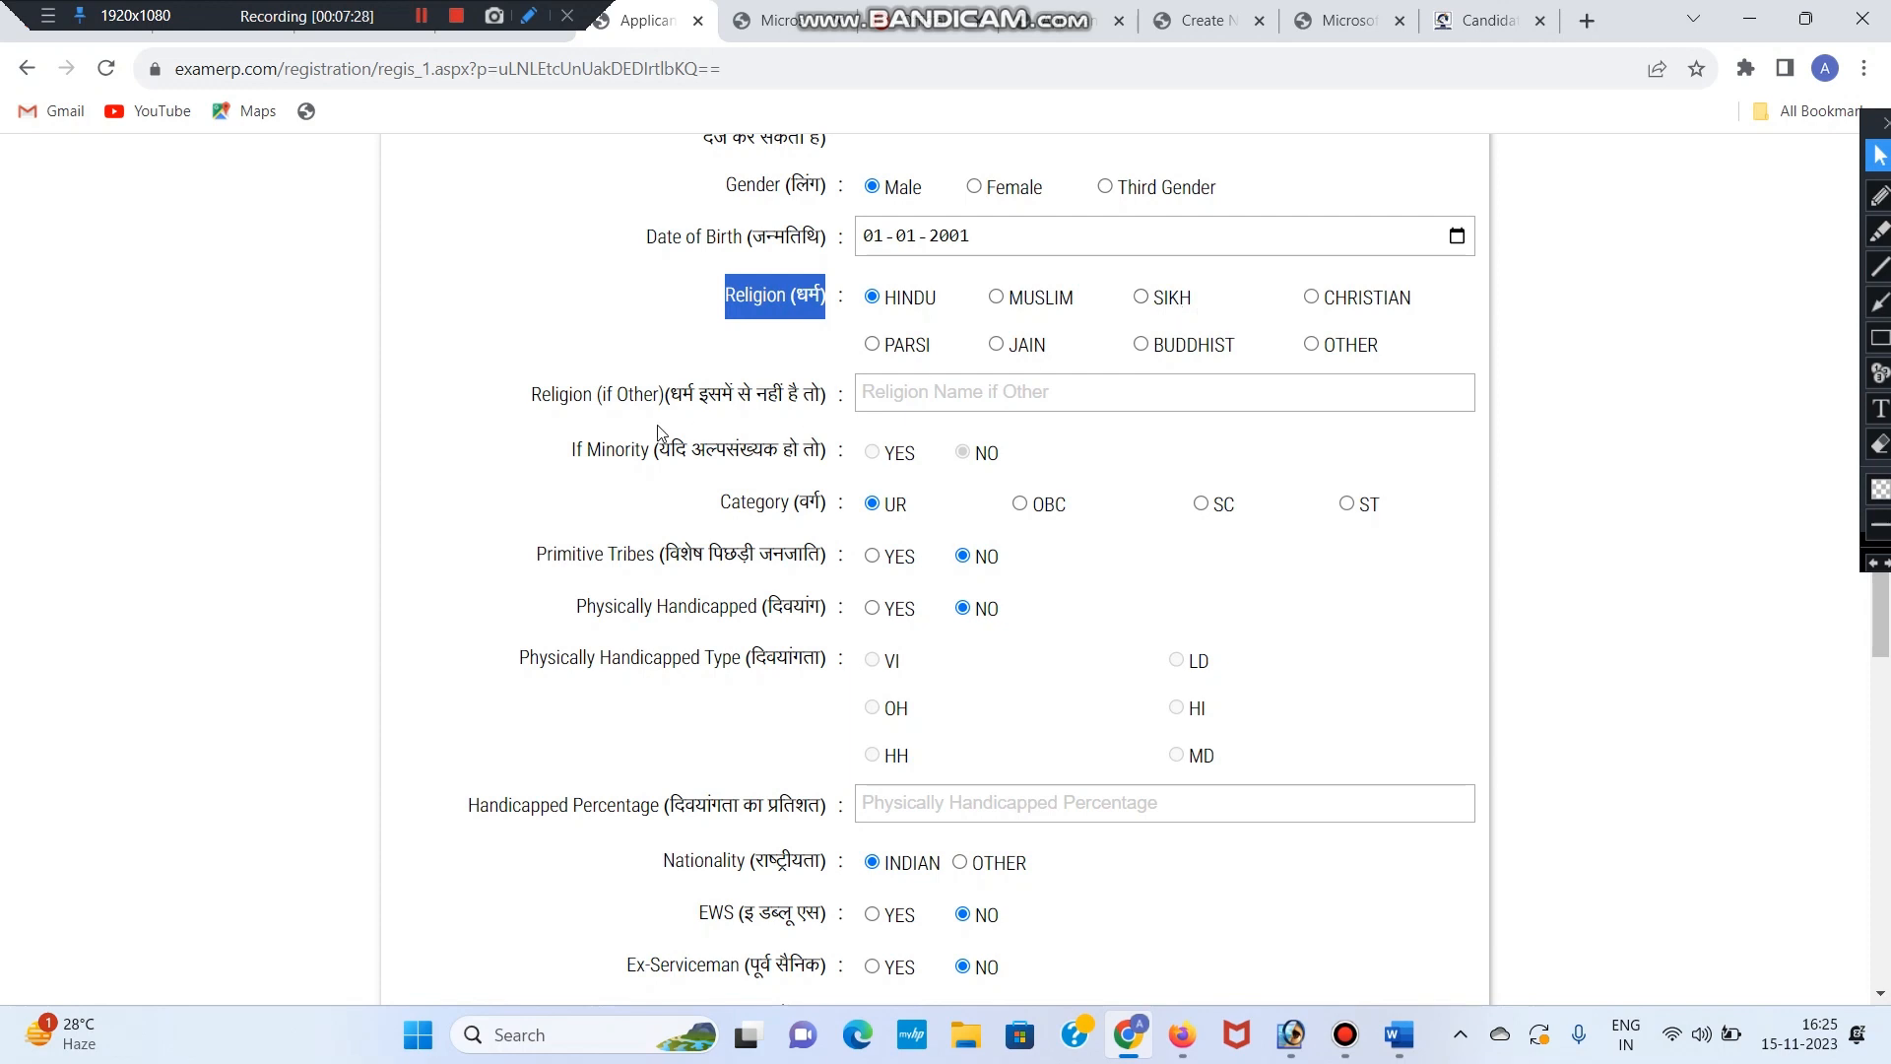
click(833, 519)
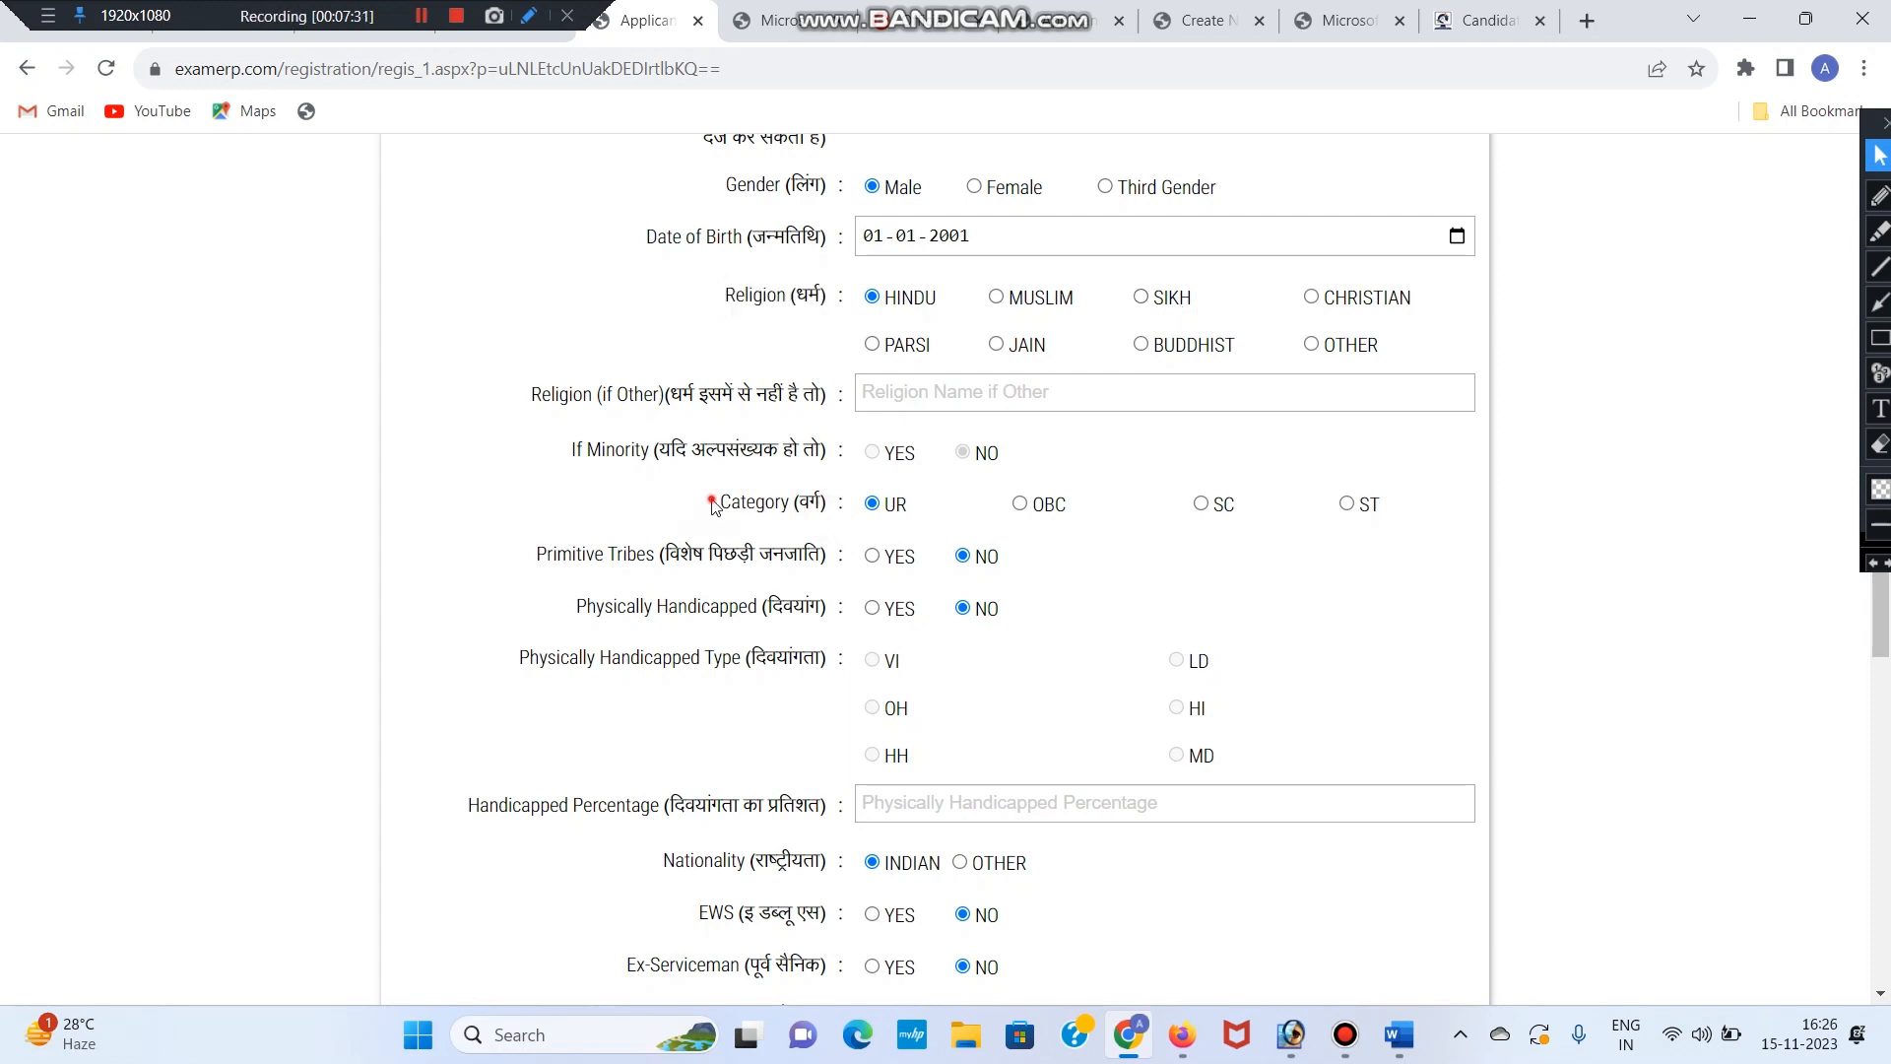
drag(713, 504, 898, 502)
click(899, 504)
drag(1431, 511, 1332, 506)
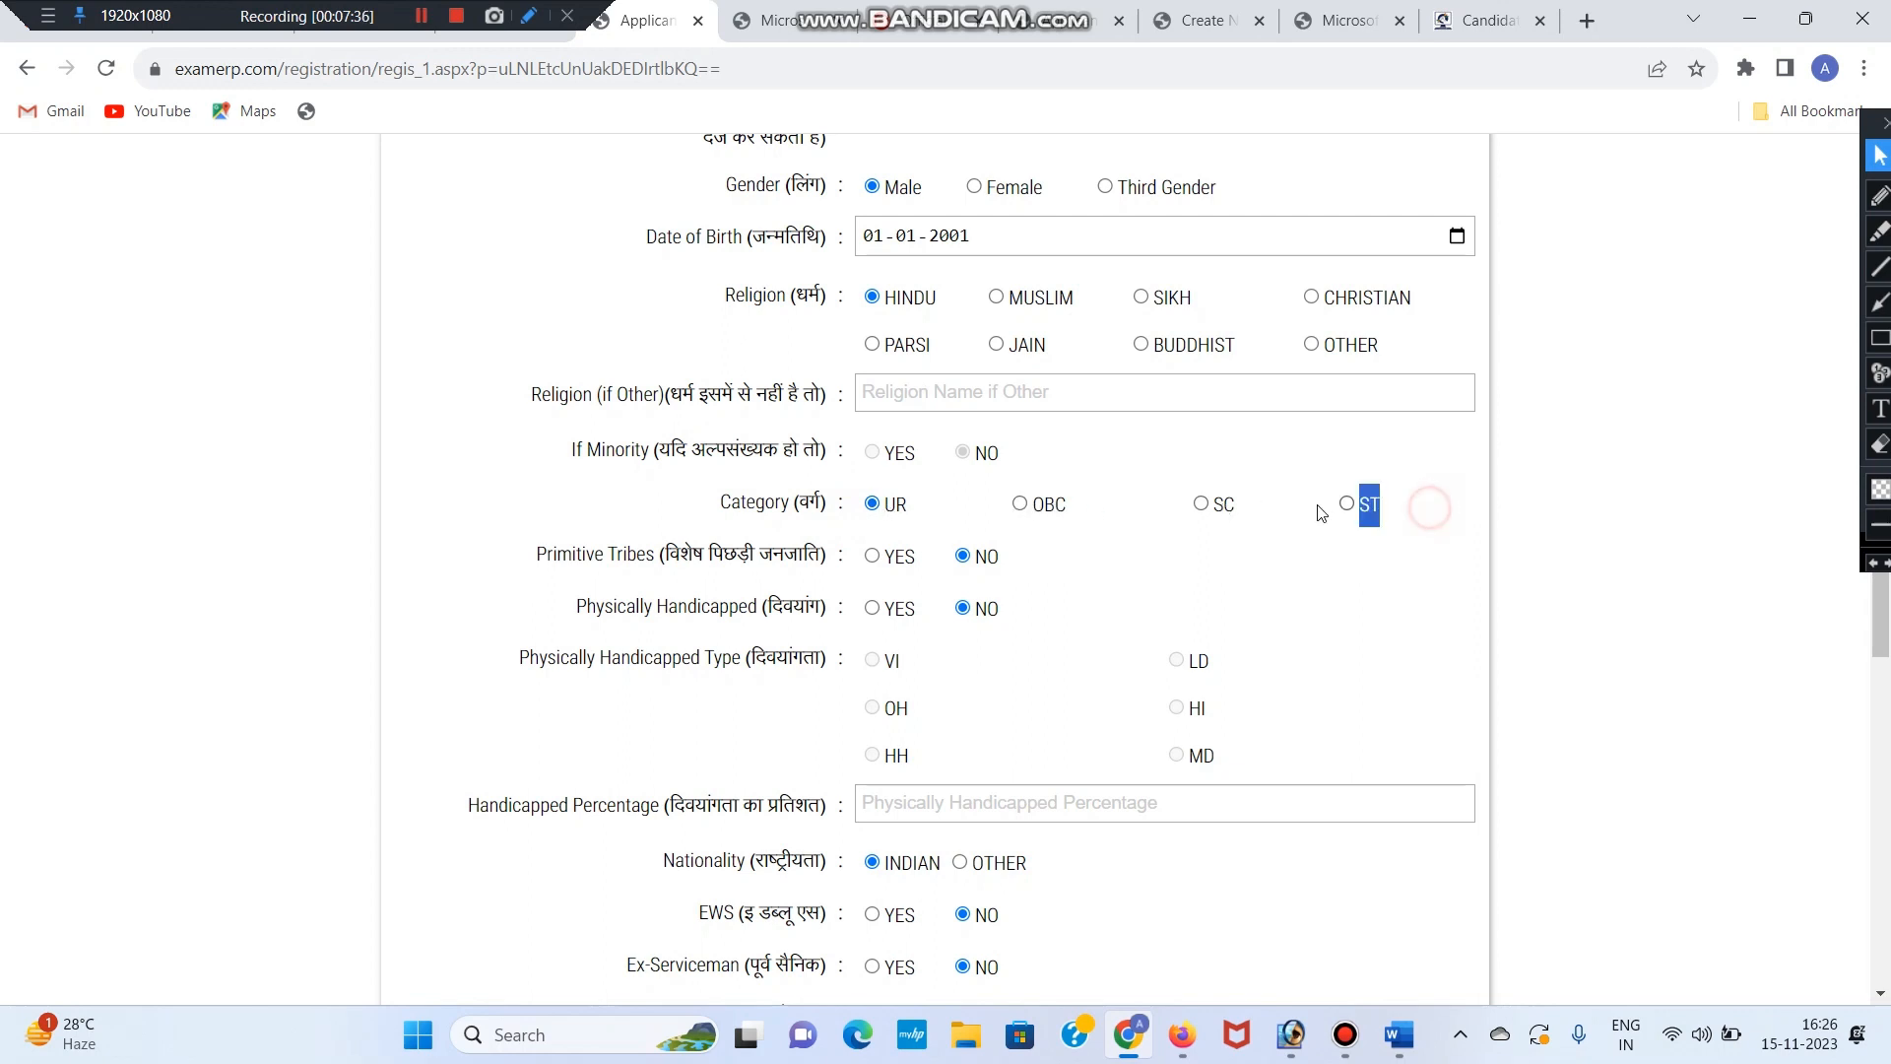
click(1244, 520)
scroll(985, 535, down, 1)
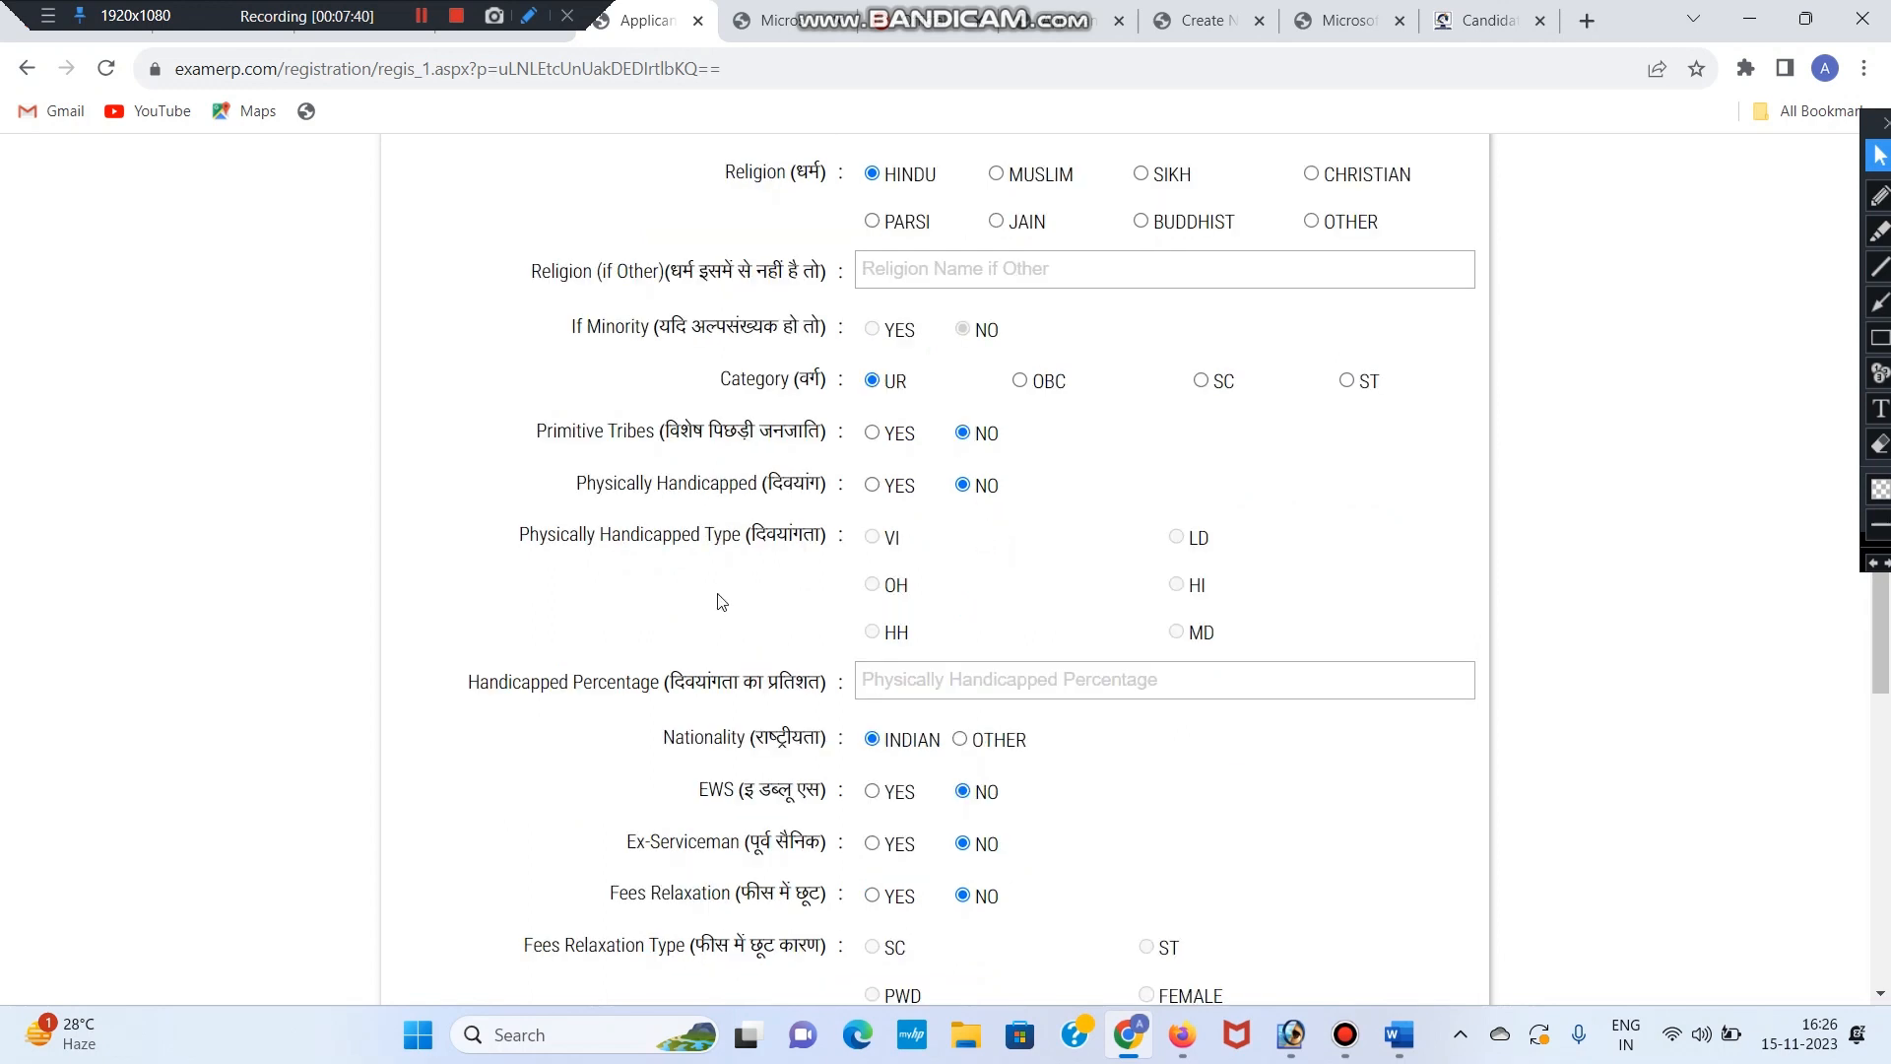
Examine the Primitive Tribes and Physically Handicapped options in the registration form.
drag(669, 430, 799, 434)
click(799, 434)
drag(667, 434, 702, 434)
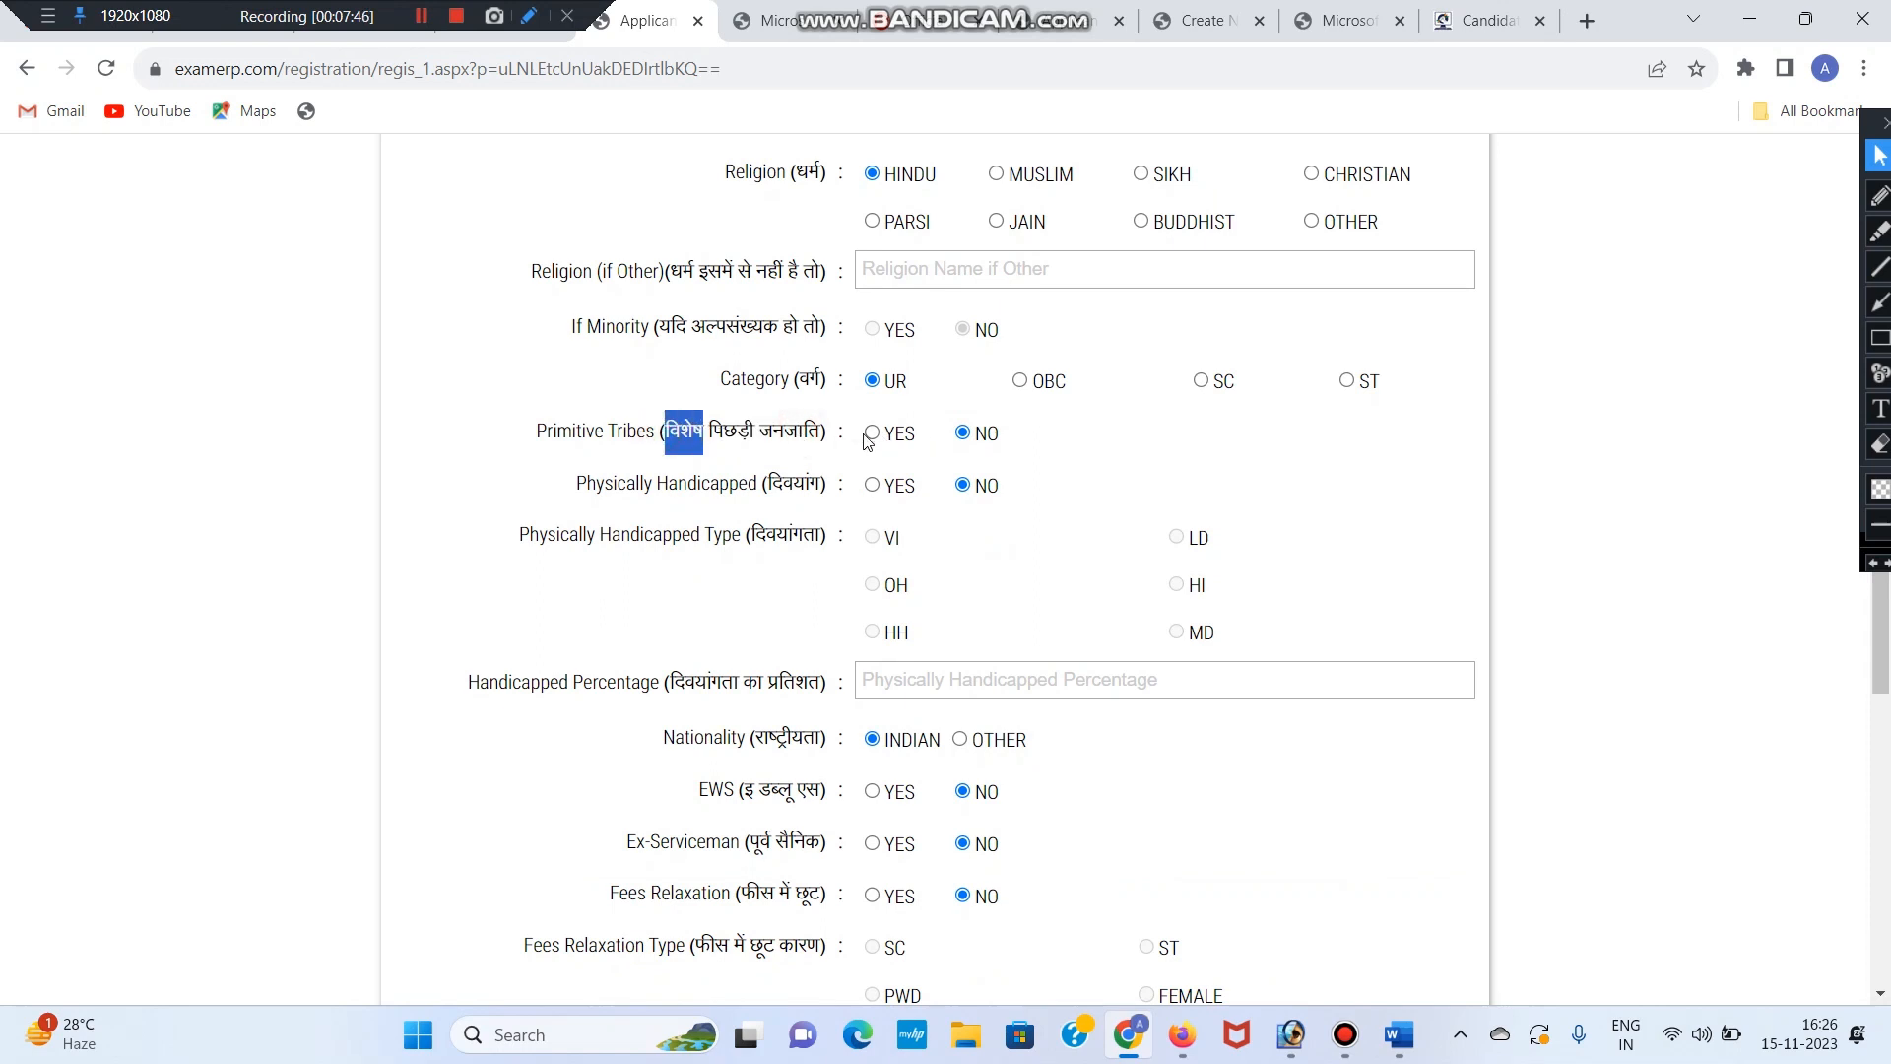
triple_click(700, 472)
click(700, 471)
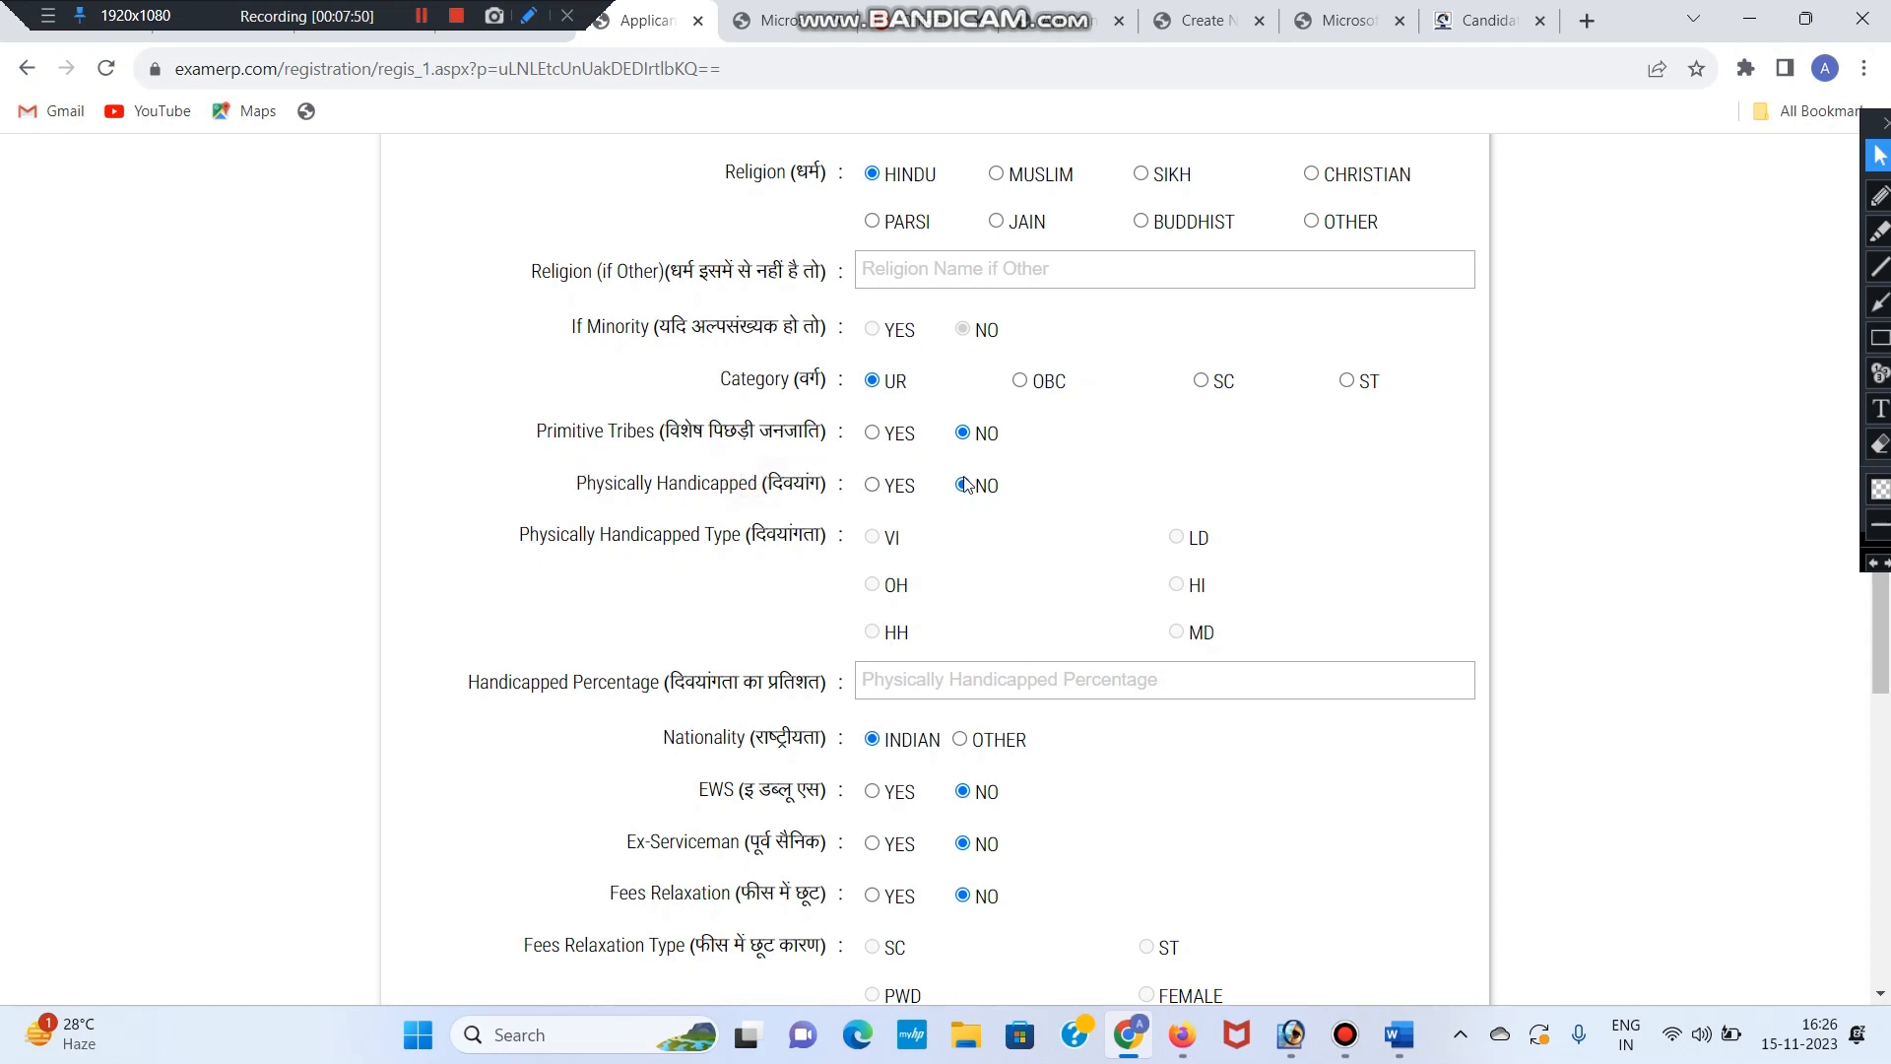
scroll(1020, 502, down, 1)
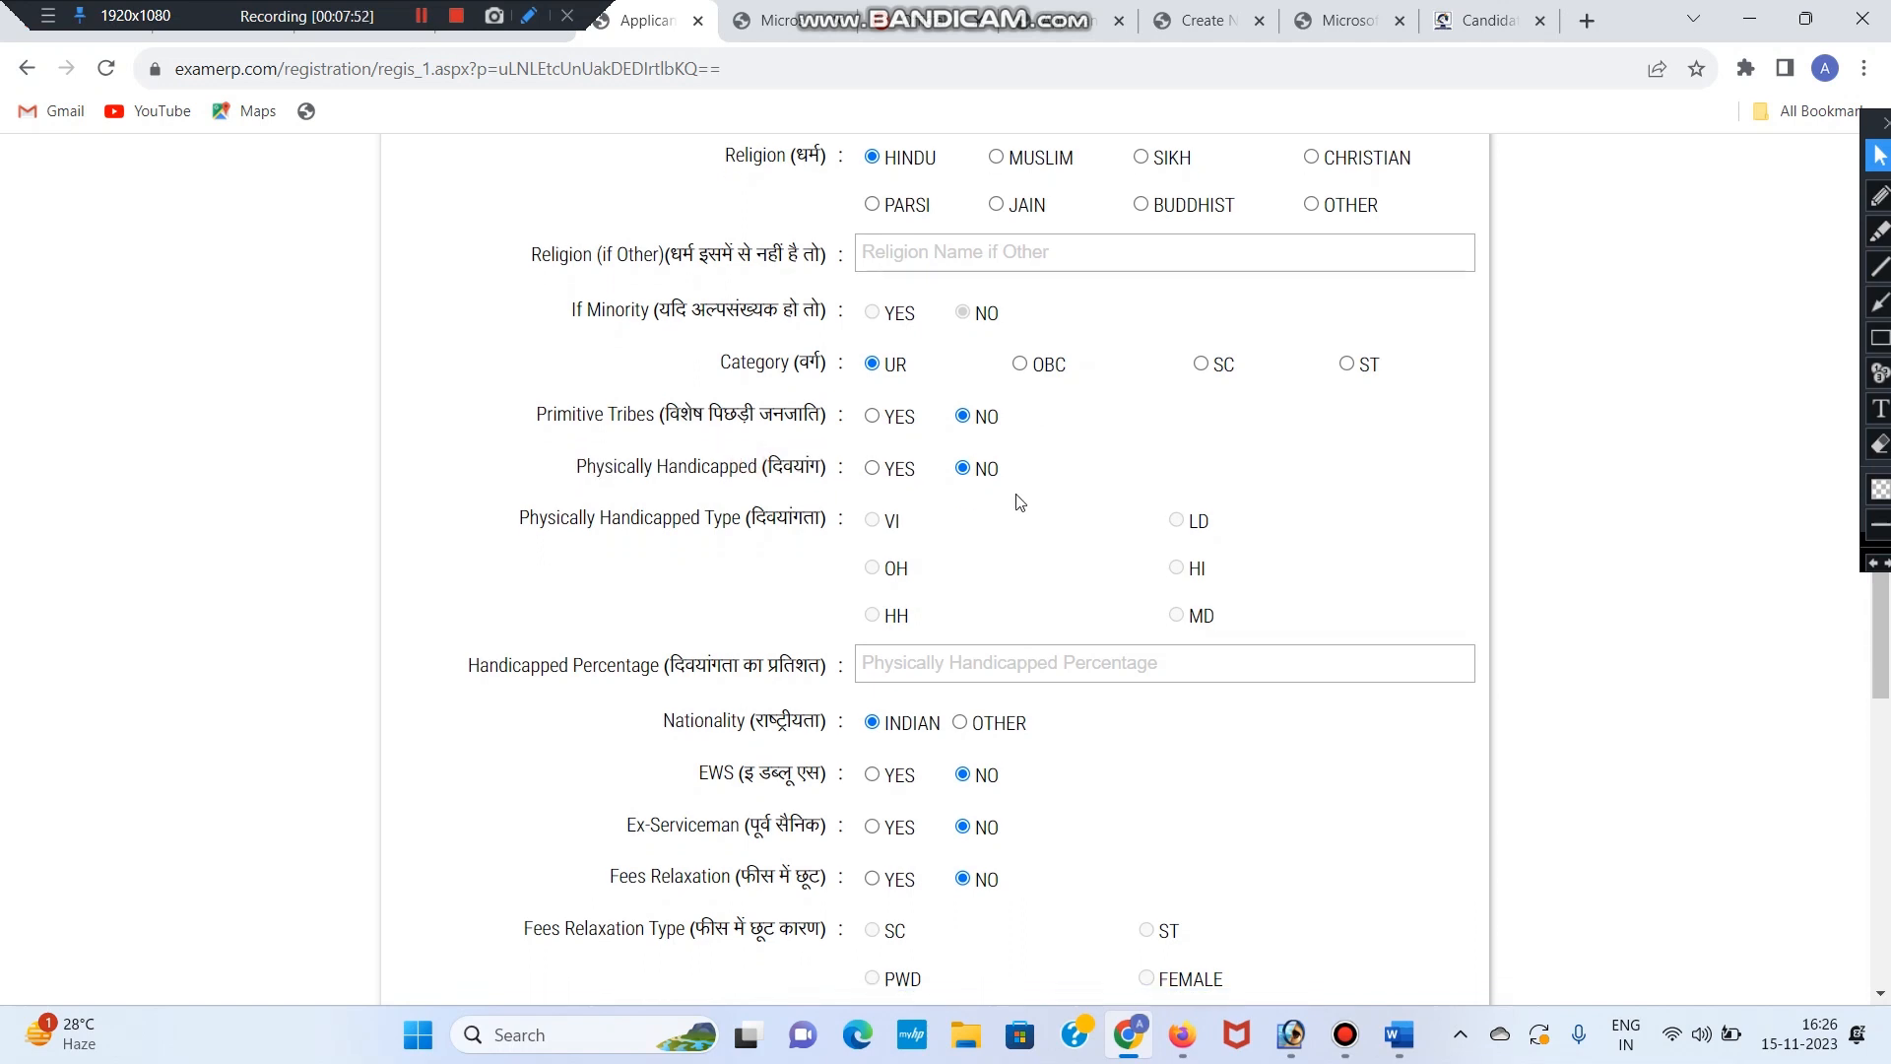
scroll(1024, 502, down, 1)
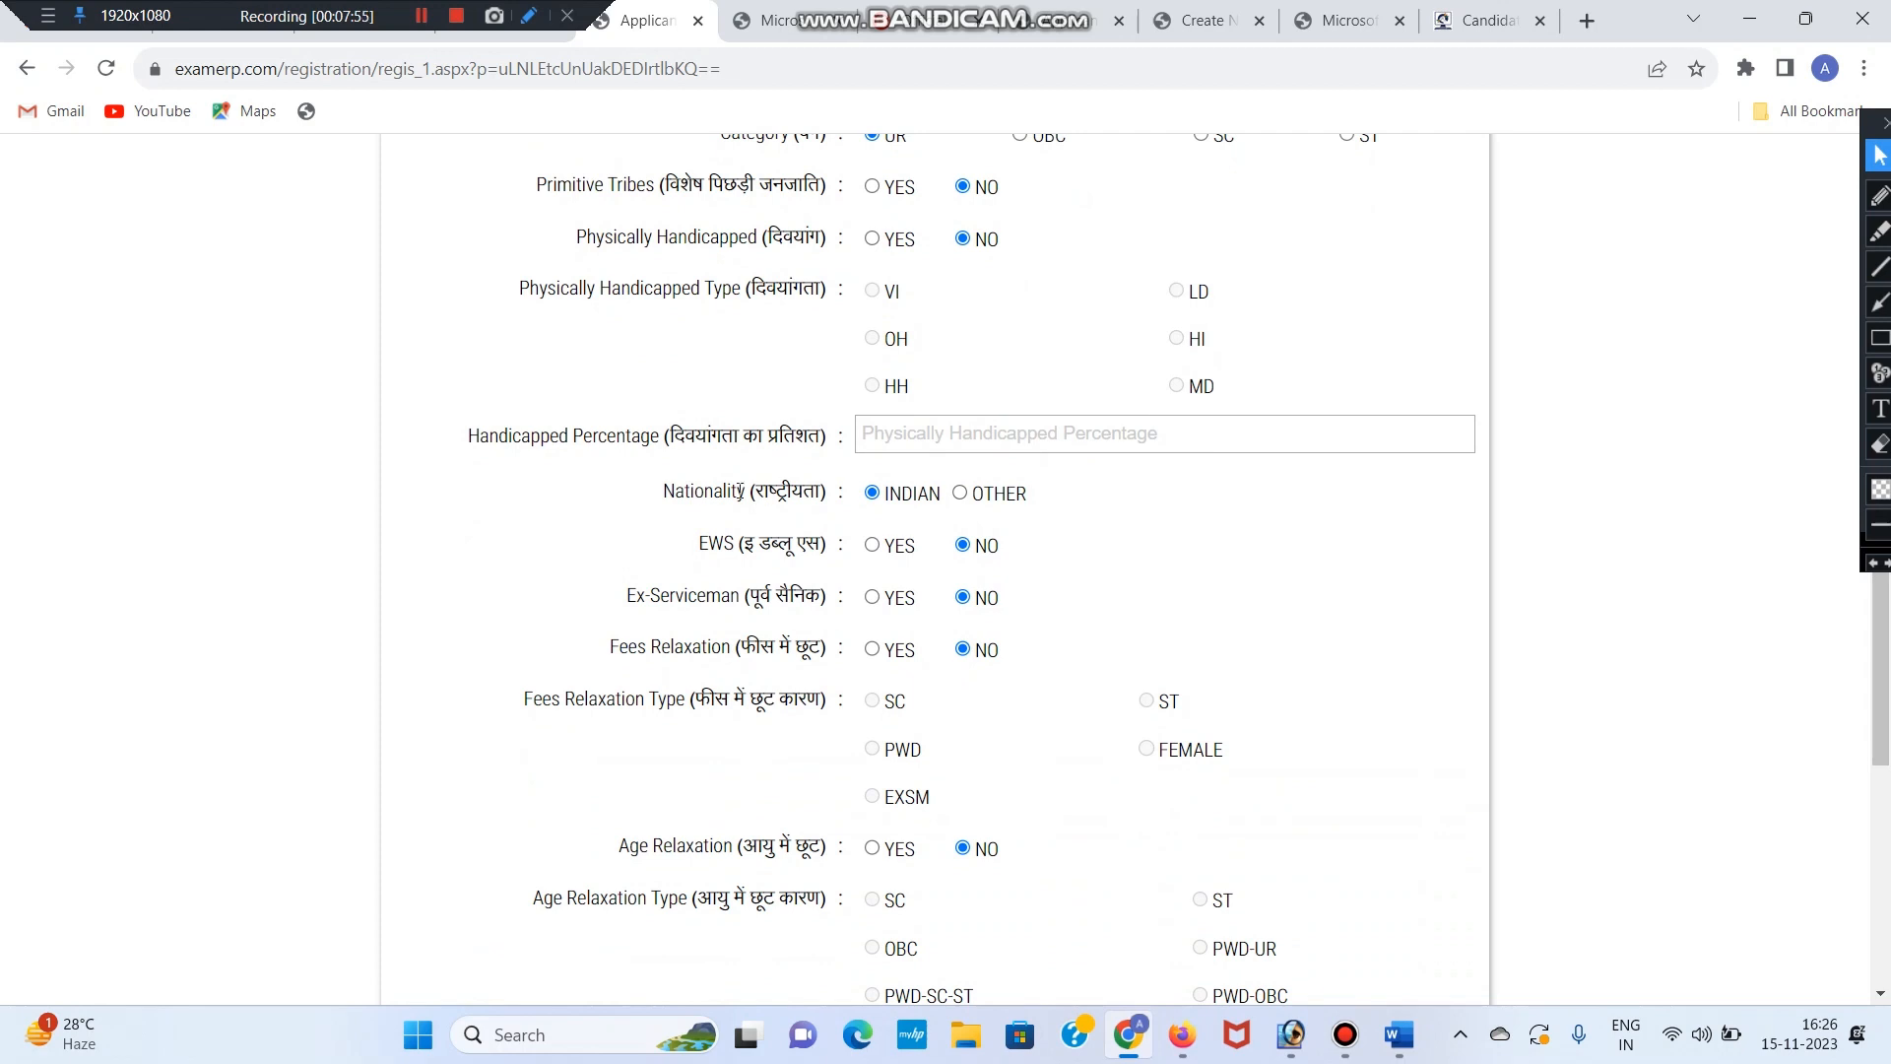
Select INDIAN as the applicant's nationality in the registration form.
drag(684, 492, 804, 492)
click(873, 494)
scroll(943, 500, down, 1)
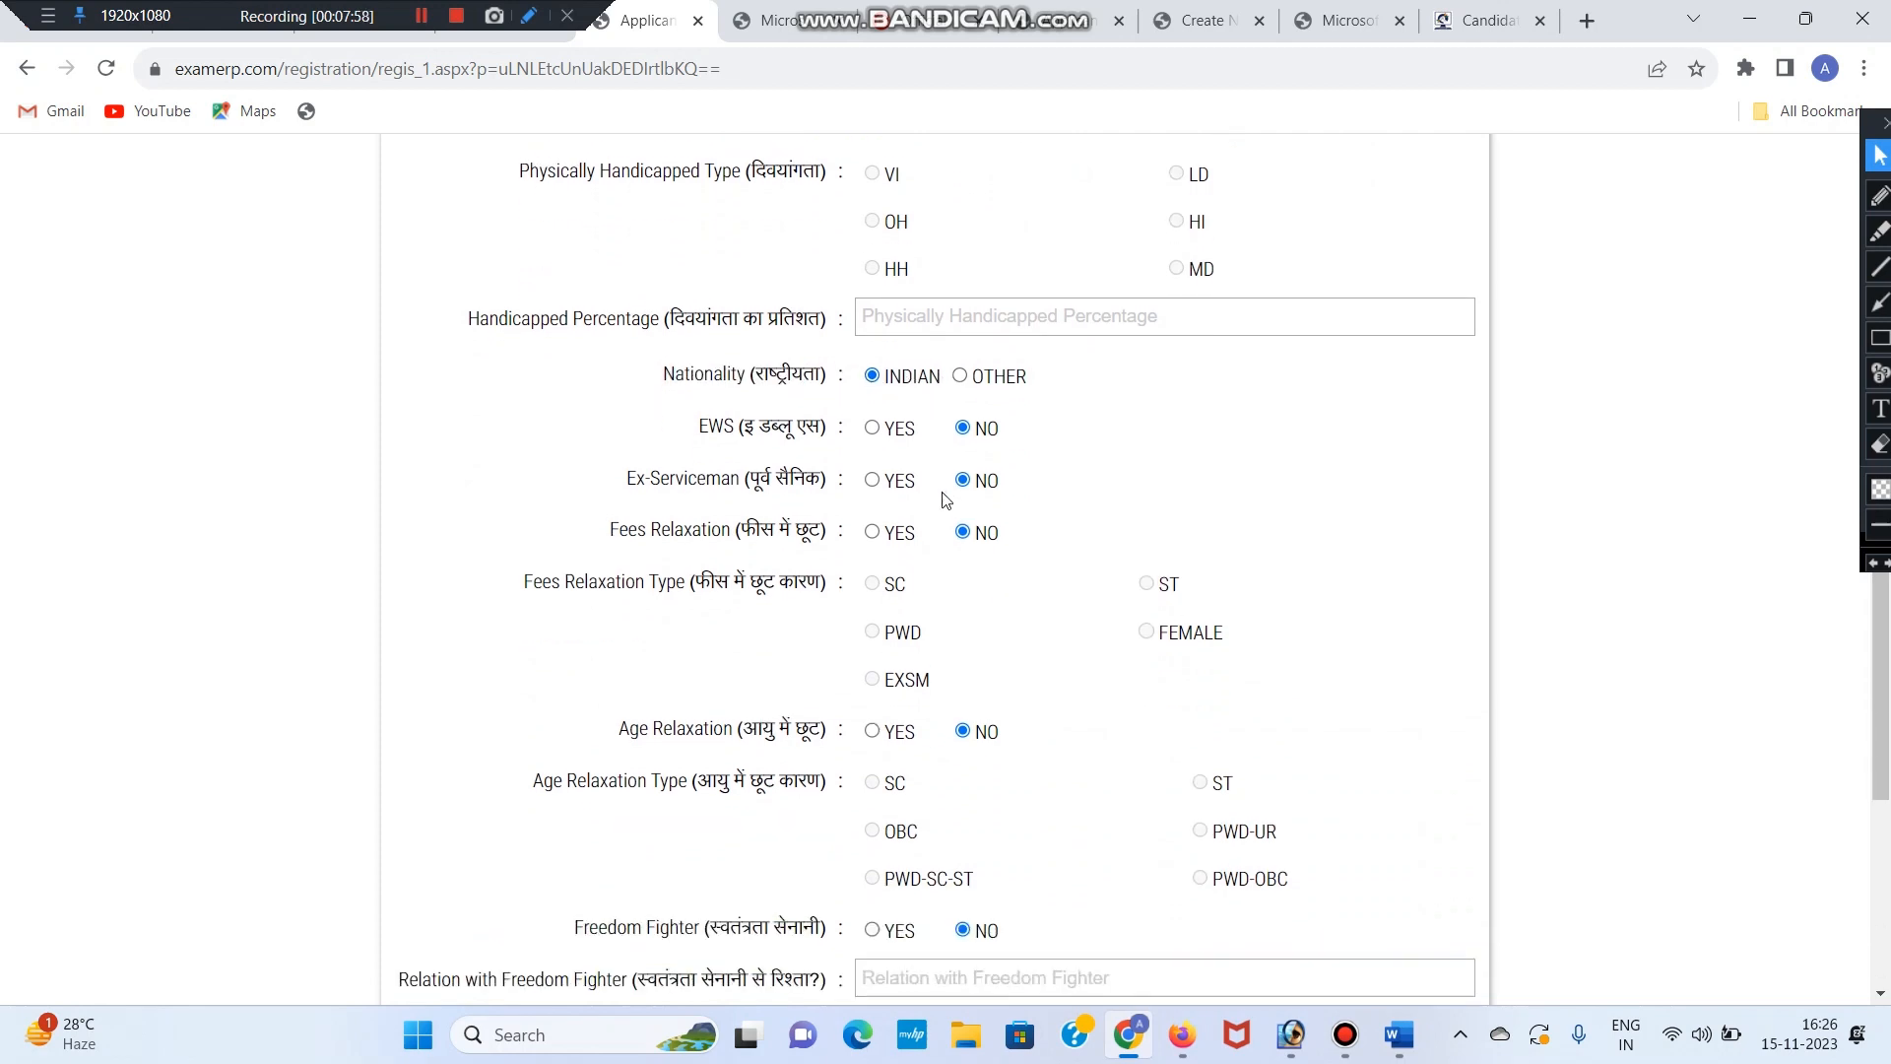
scroll(943, 500, up, 2)
scroll(946, 502, down, 1)
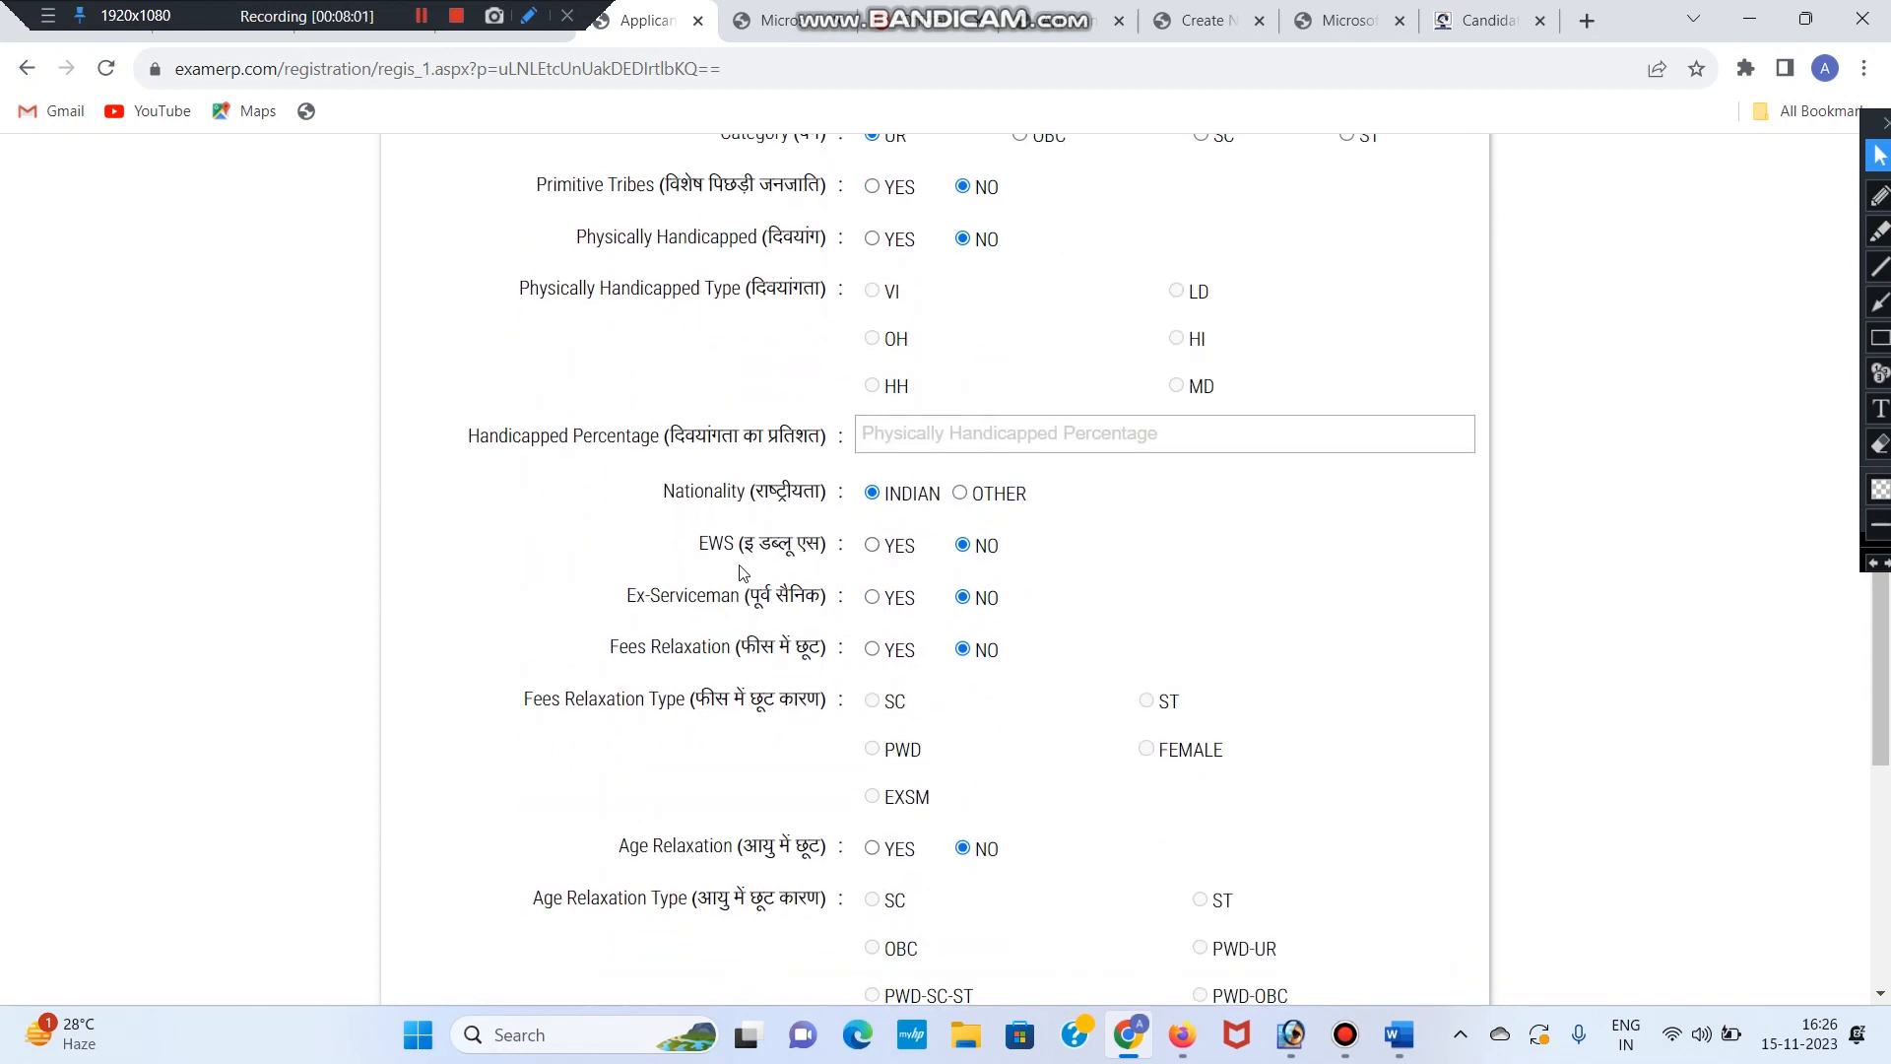
Try YES for the EWS option and return it to NO.
drag(691, 542, 759, 545)
click(833, 543)
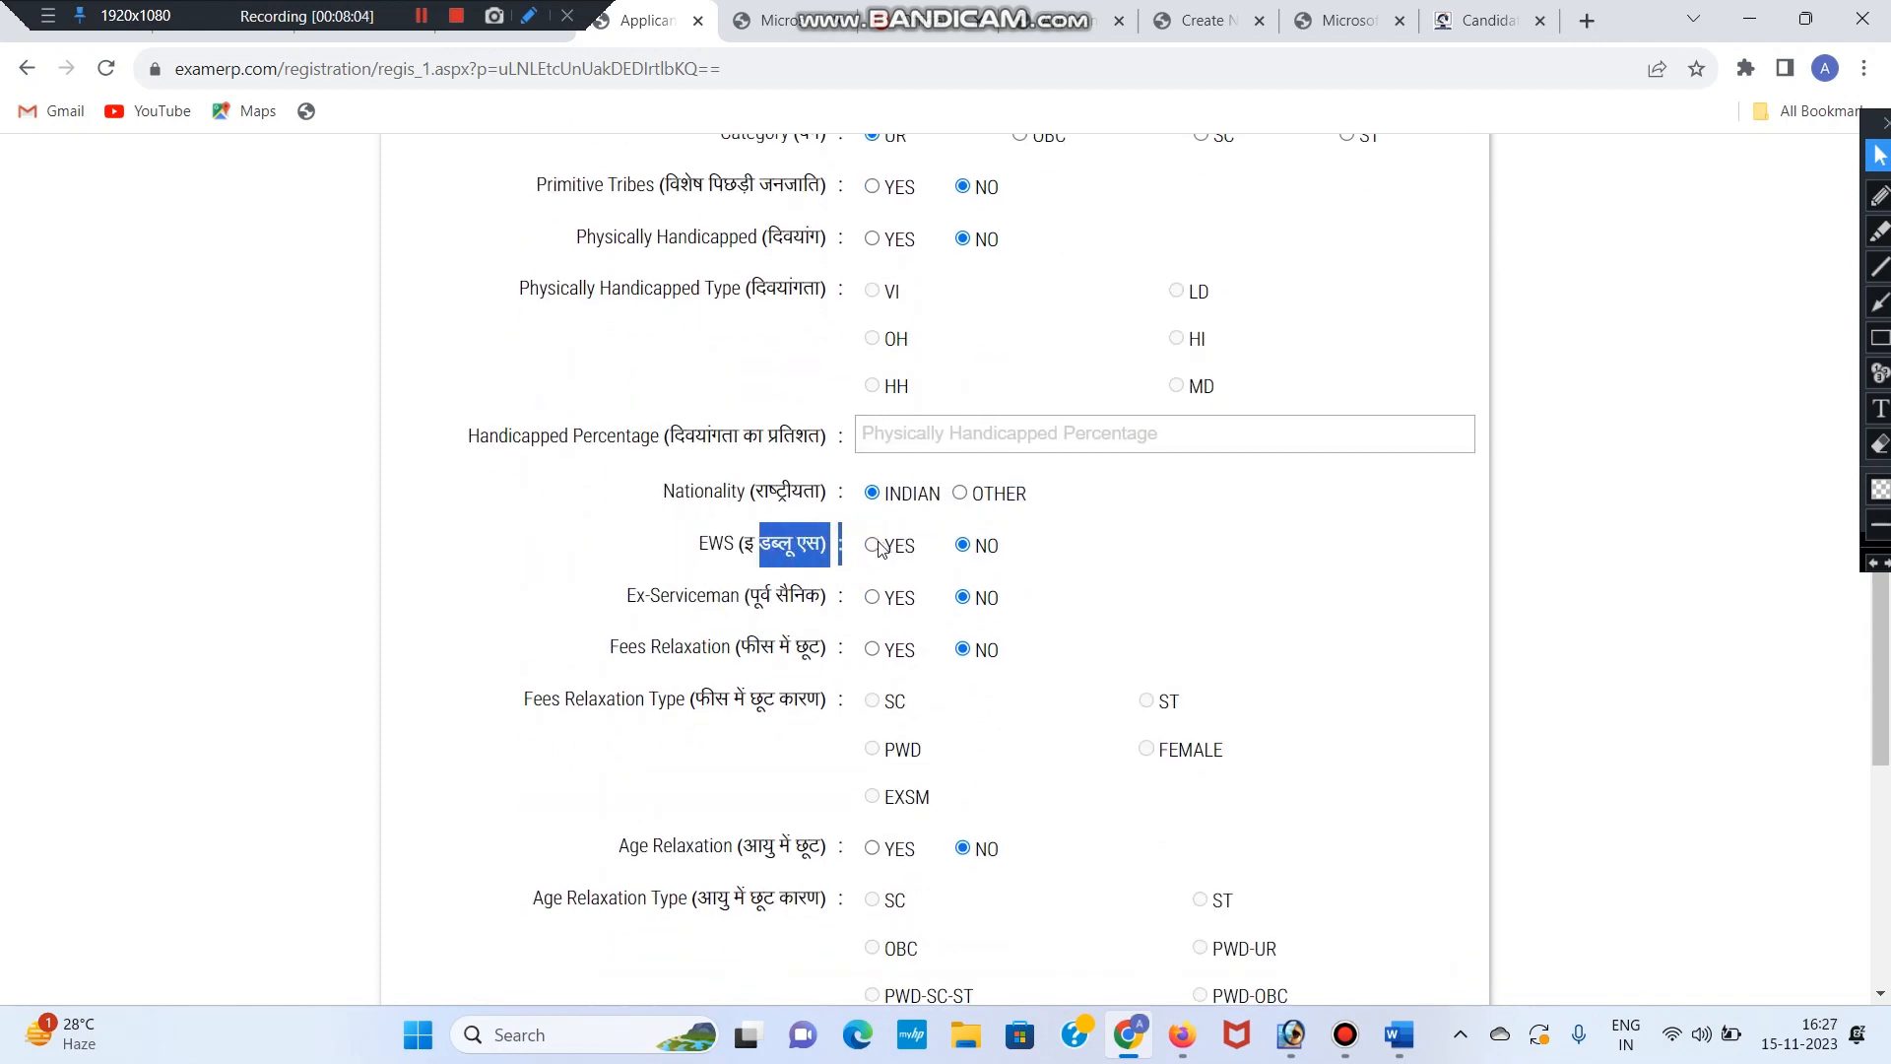
click(877, 548)
click(963, 547)
click(1135, 540)
Review the Ex-Serviceman option and set Fees Relaxation to YES with SC as the relaxation type.
scroll(1103, 540, down, 1)
drag(722, 475, 810, 480)
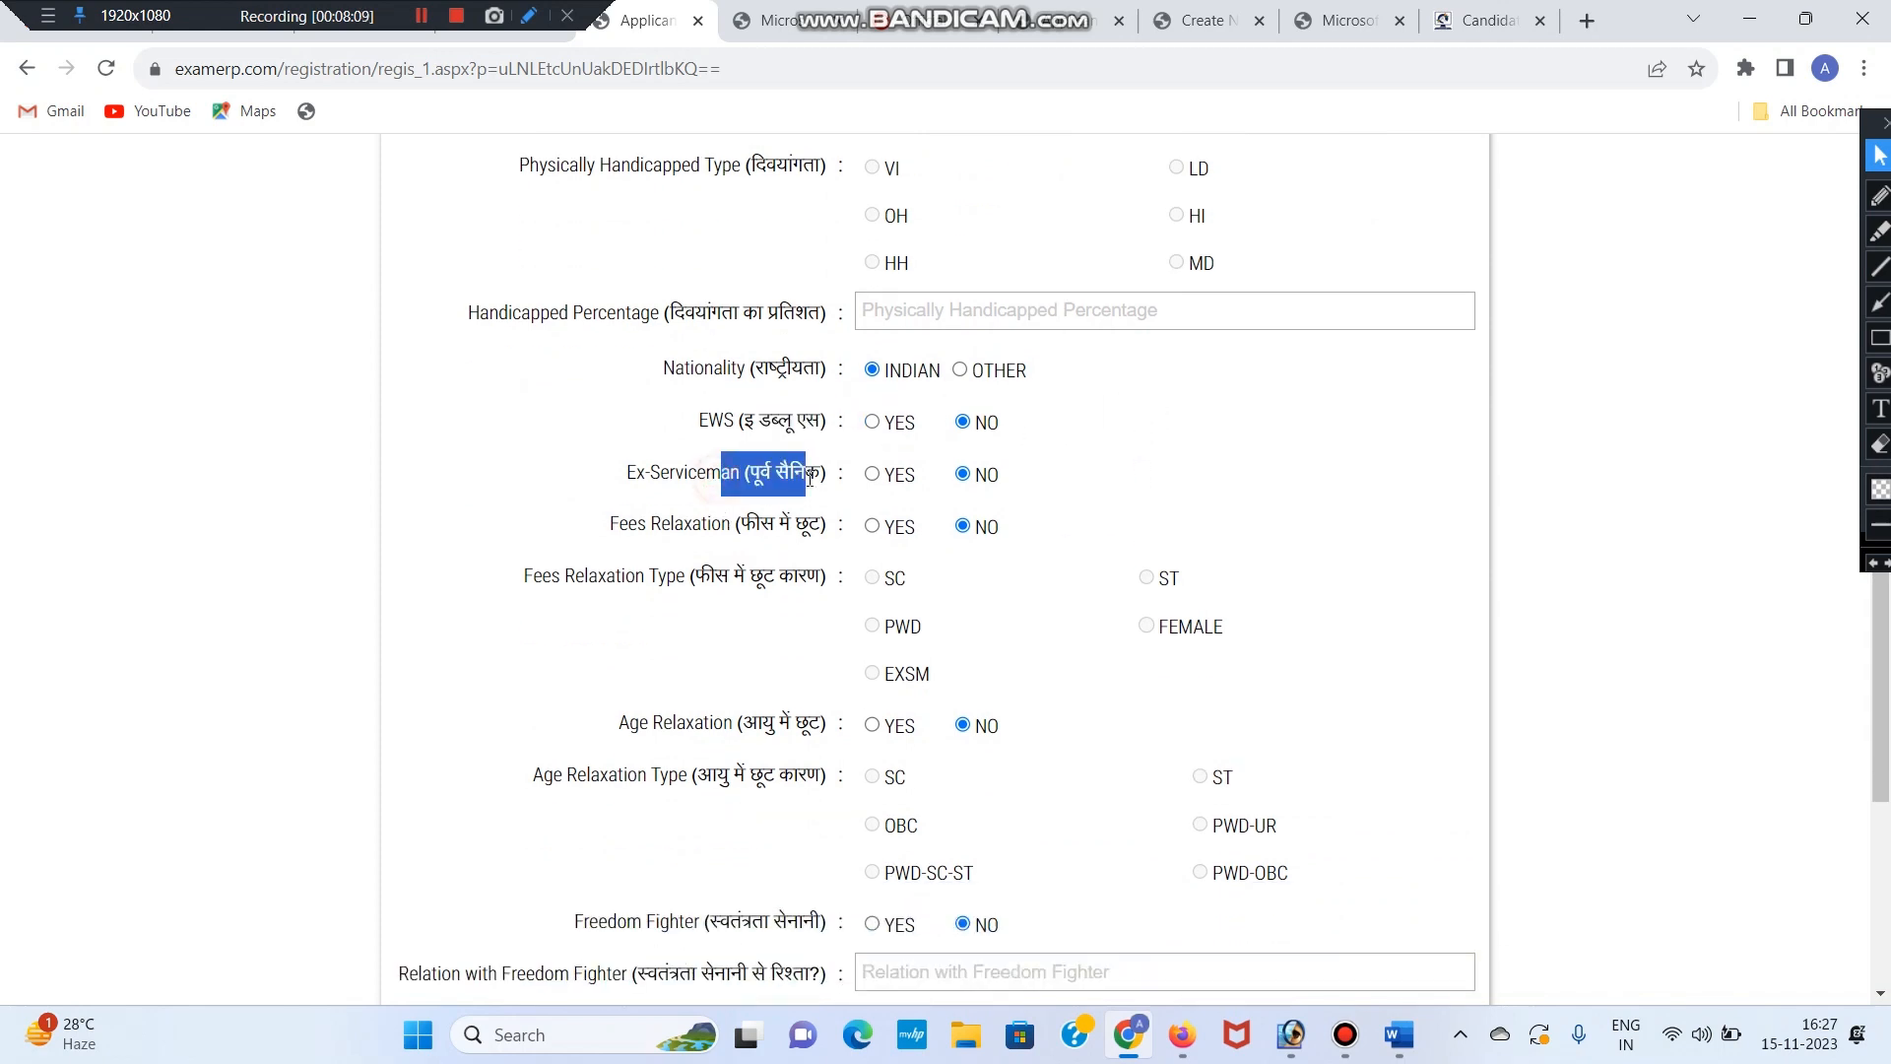
click(809, 479)
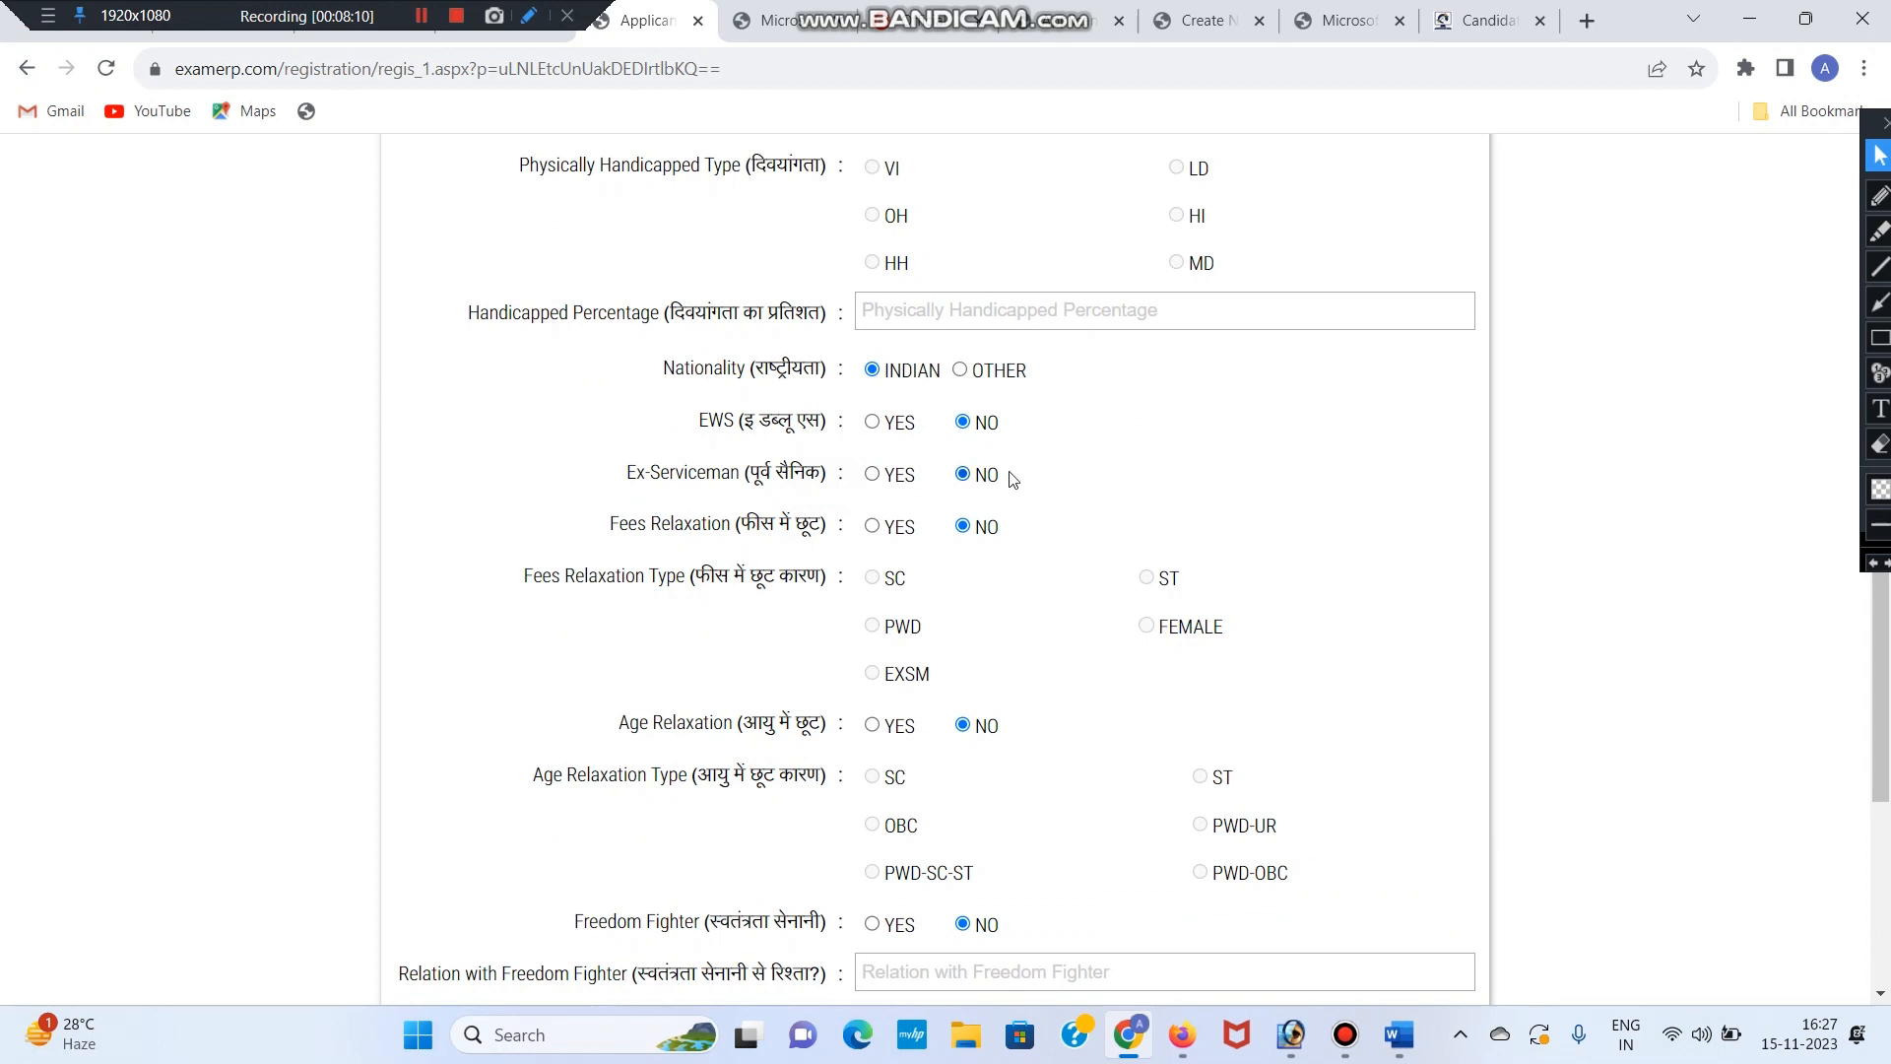
scroll(1029, 477, down, 1)
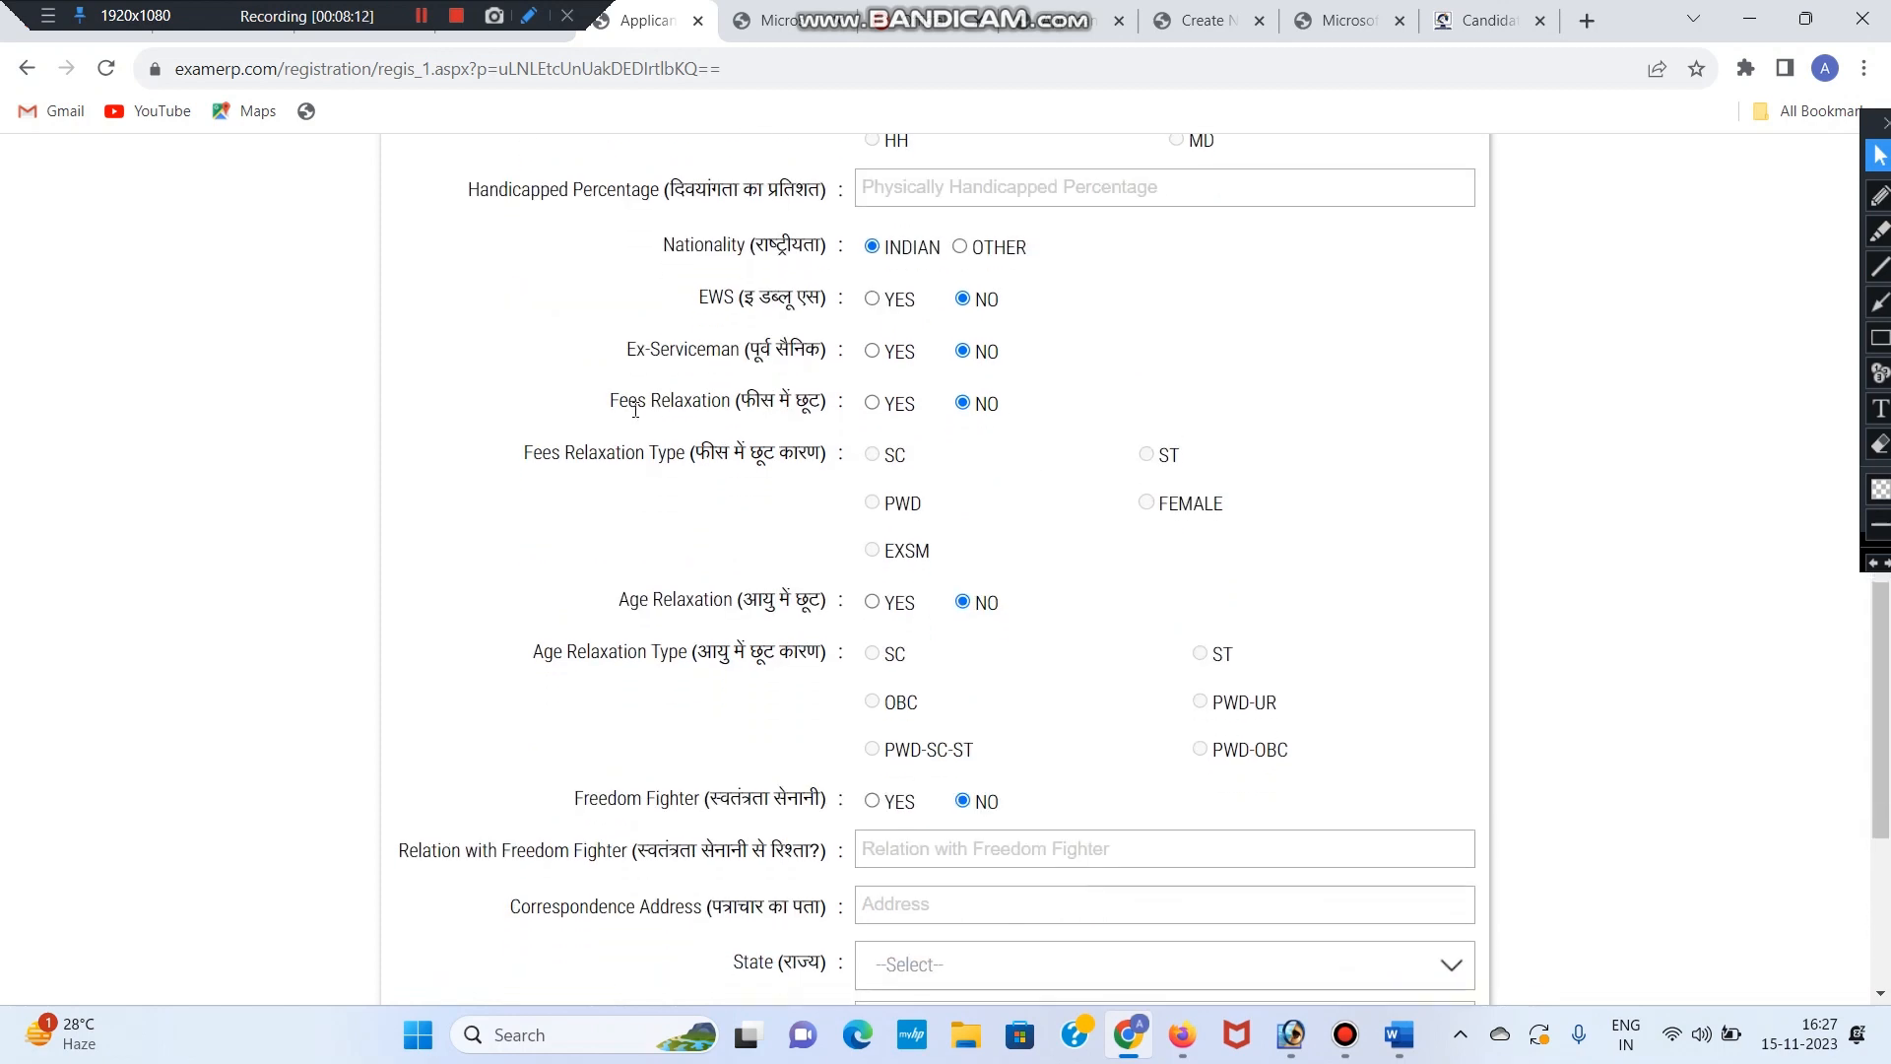
scroll(1025, 498, up, 1)
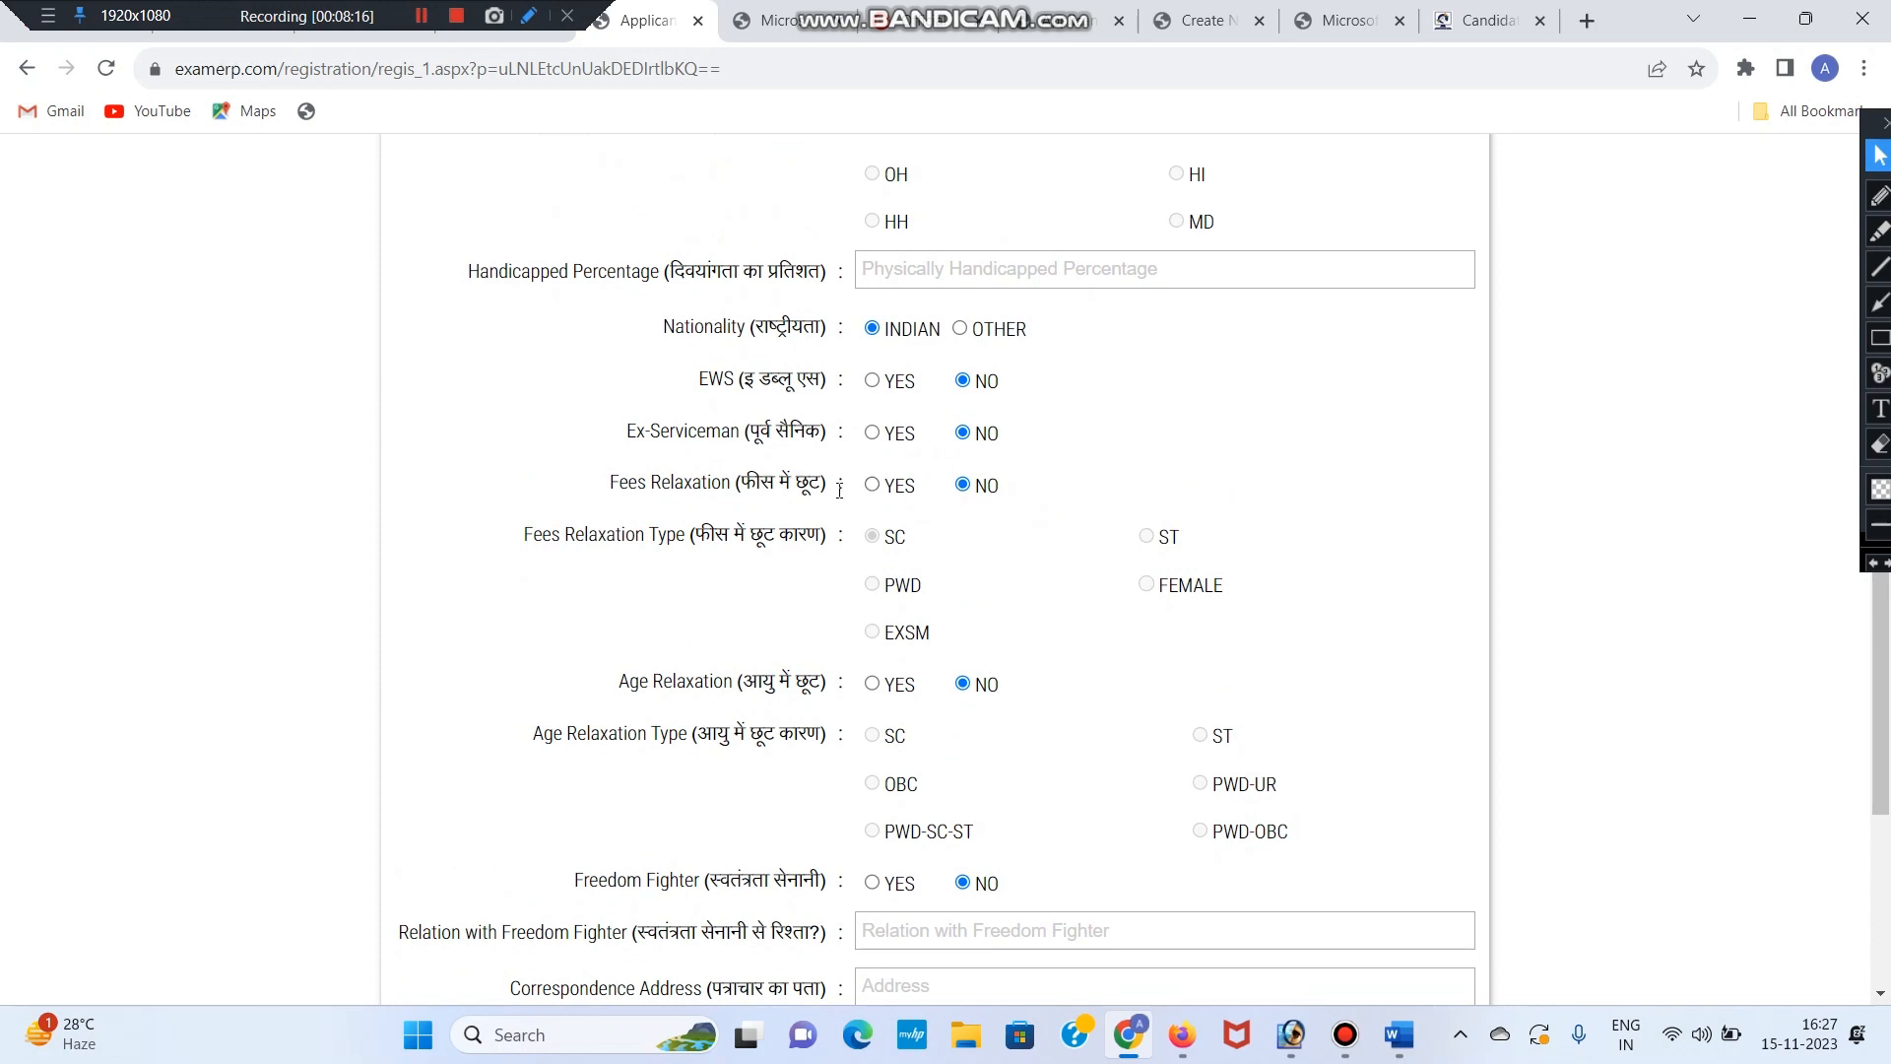
click(873, 488)
scroll(945, 565, down, 1)
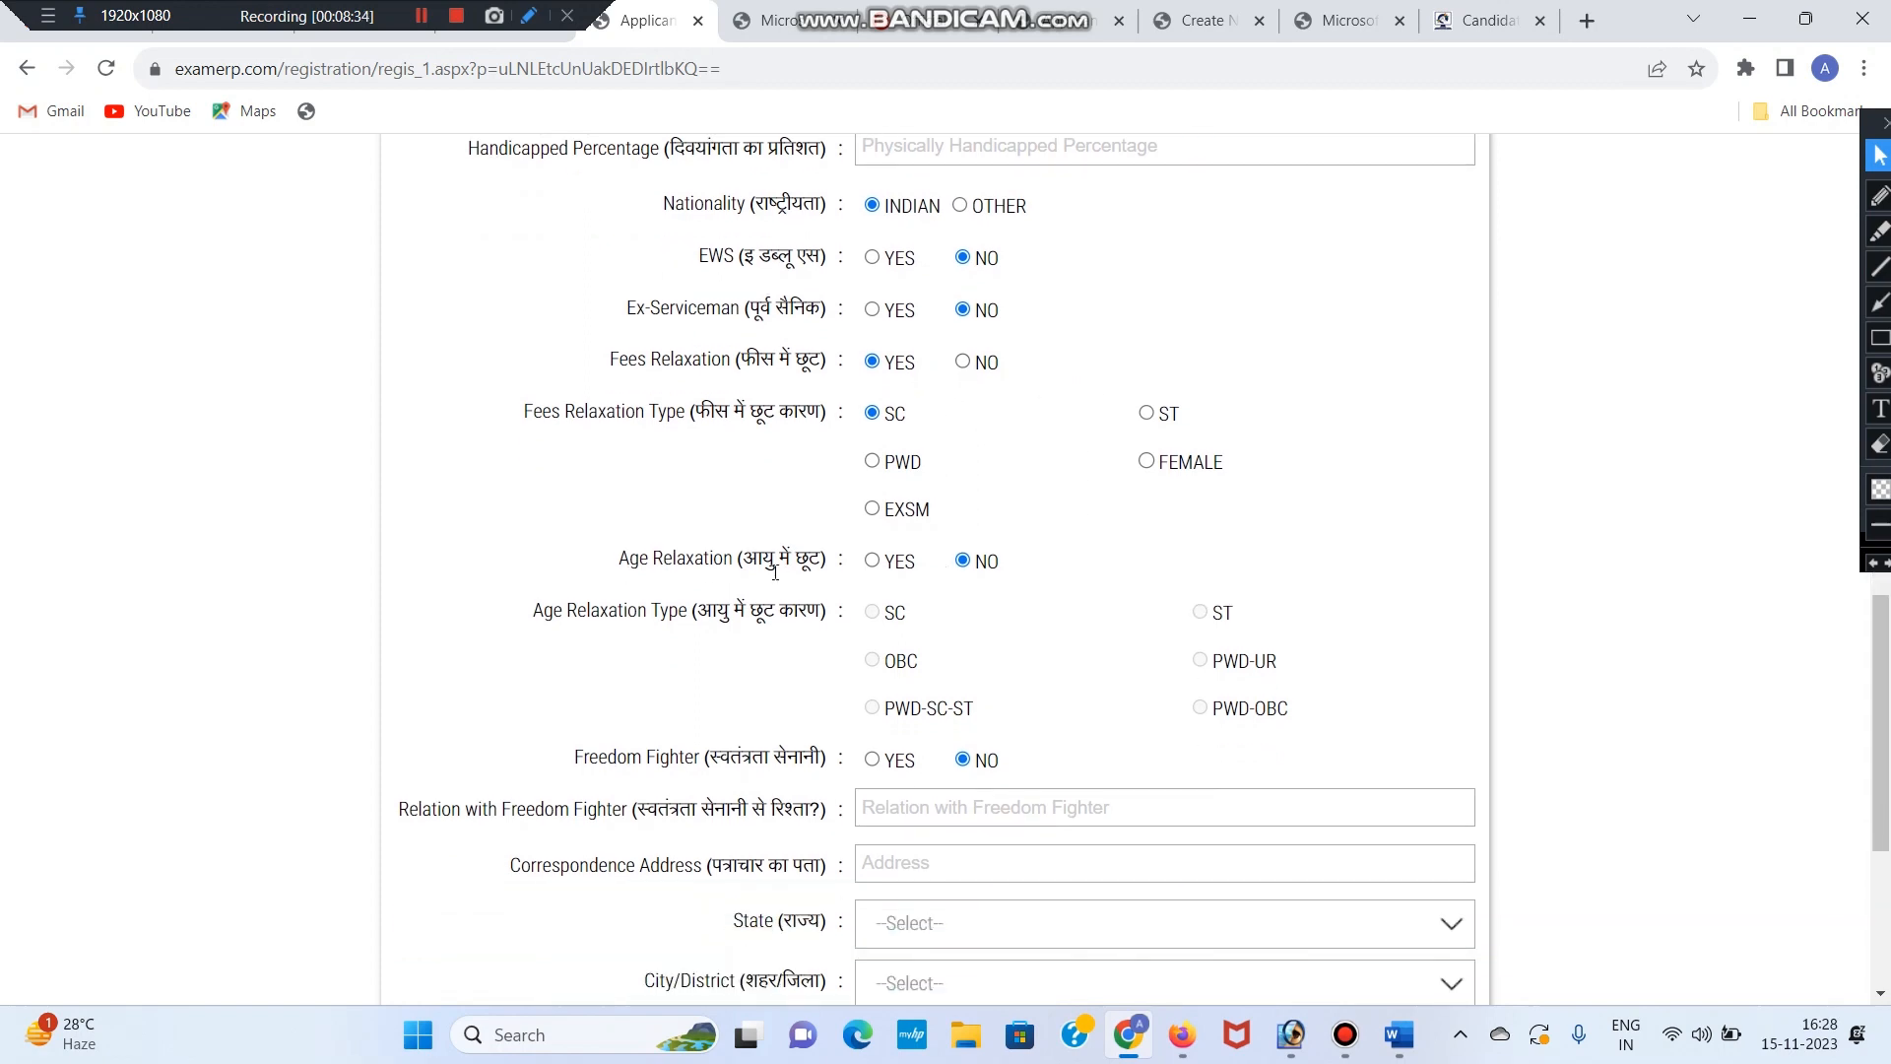
Try YES for Age Relaxation with SC as the type and return it to NO.
scroll(729, 578, down, 1)
drag(679, 445, 842, 441)
click(864, 440)
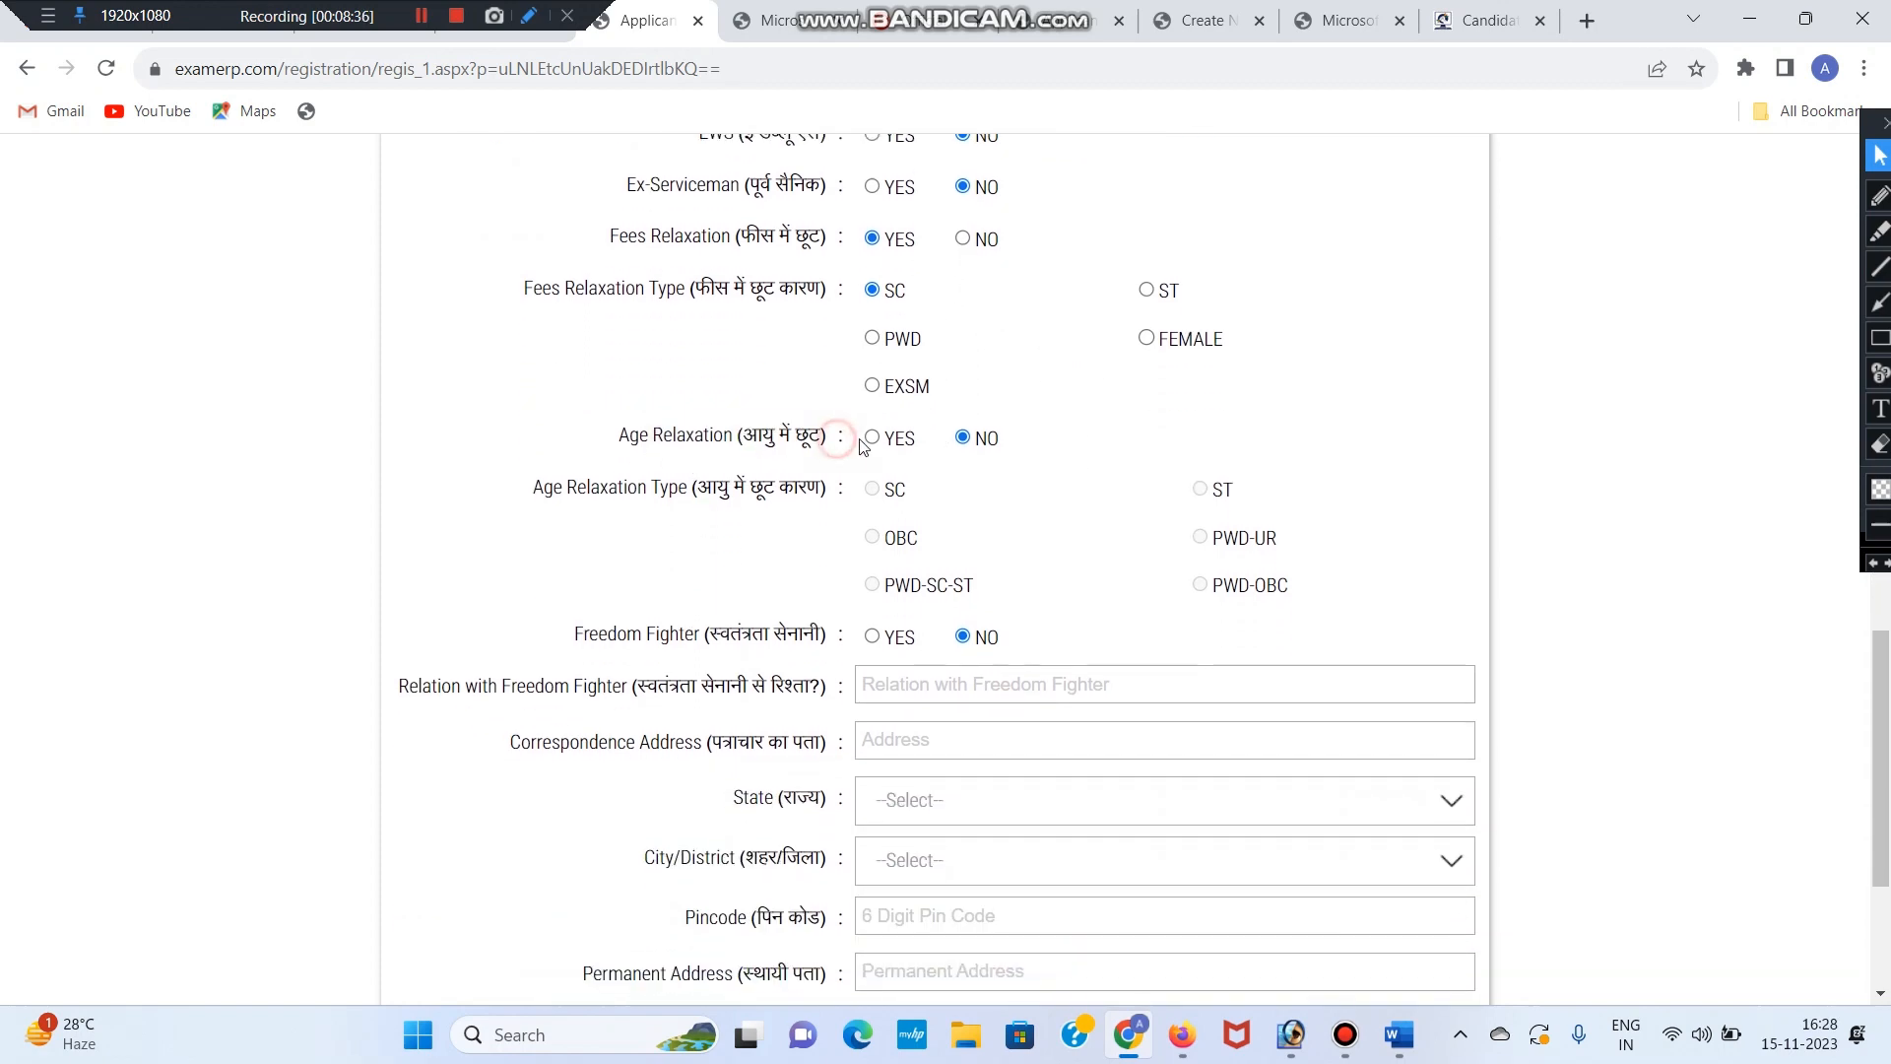
click(873, 439)
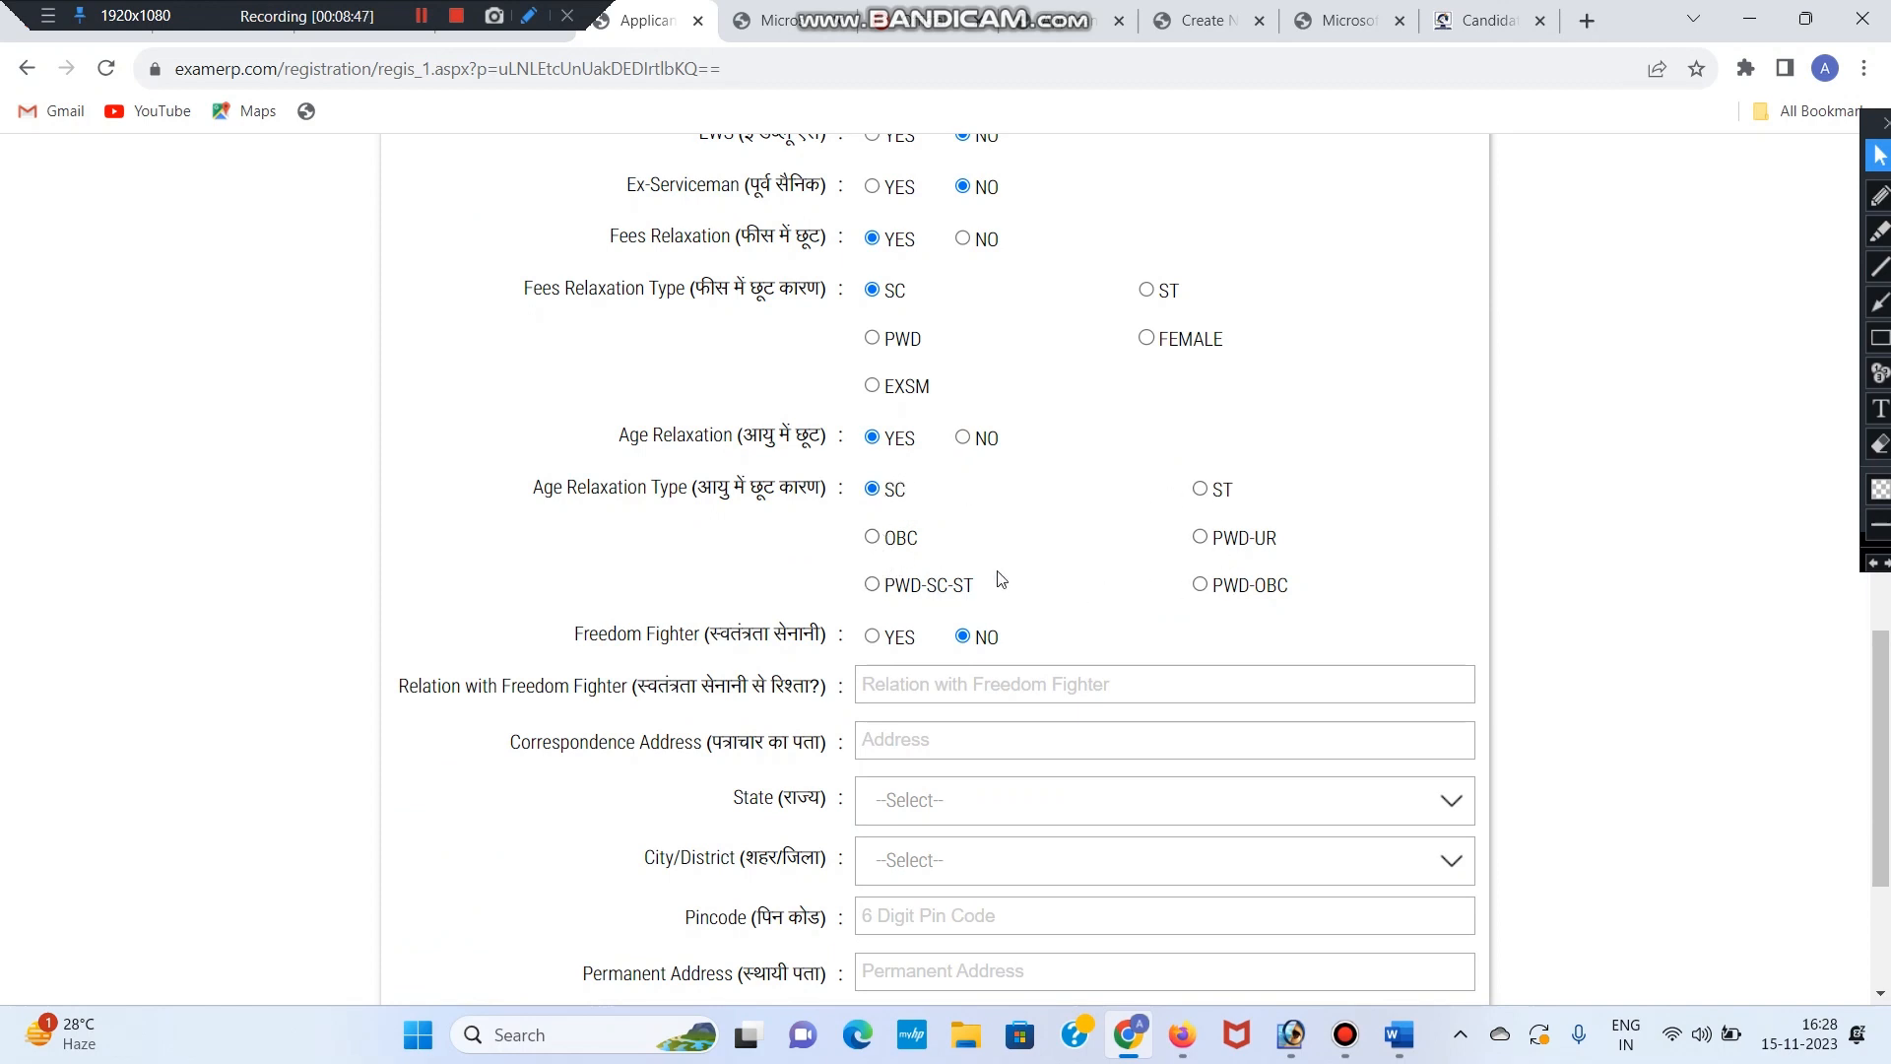
click(962, 440)
scroll(944, 493, down, 1)
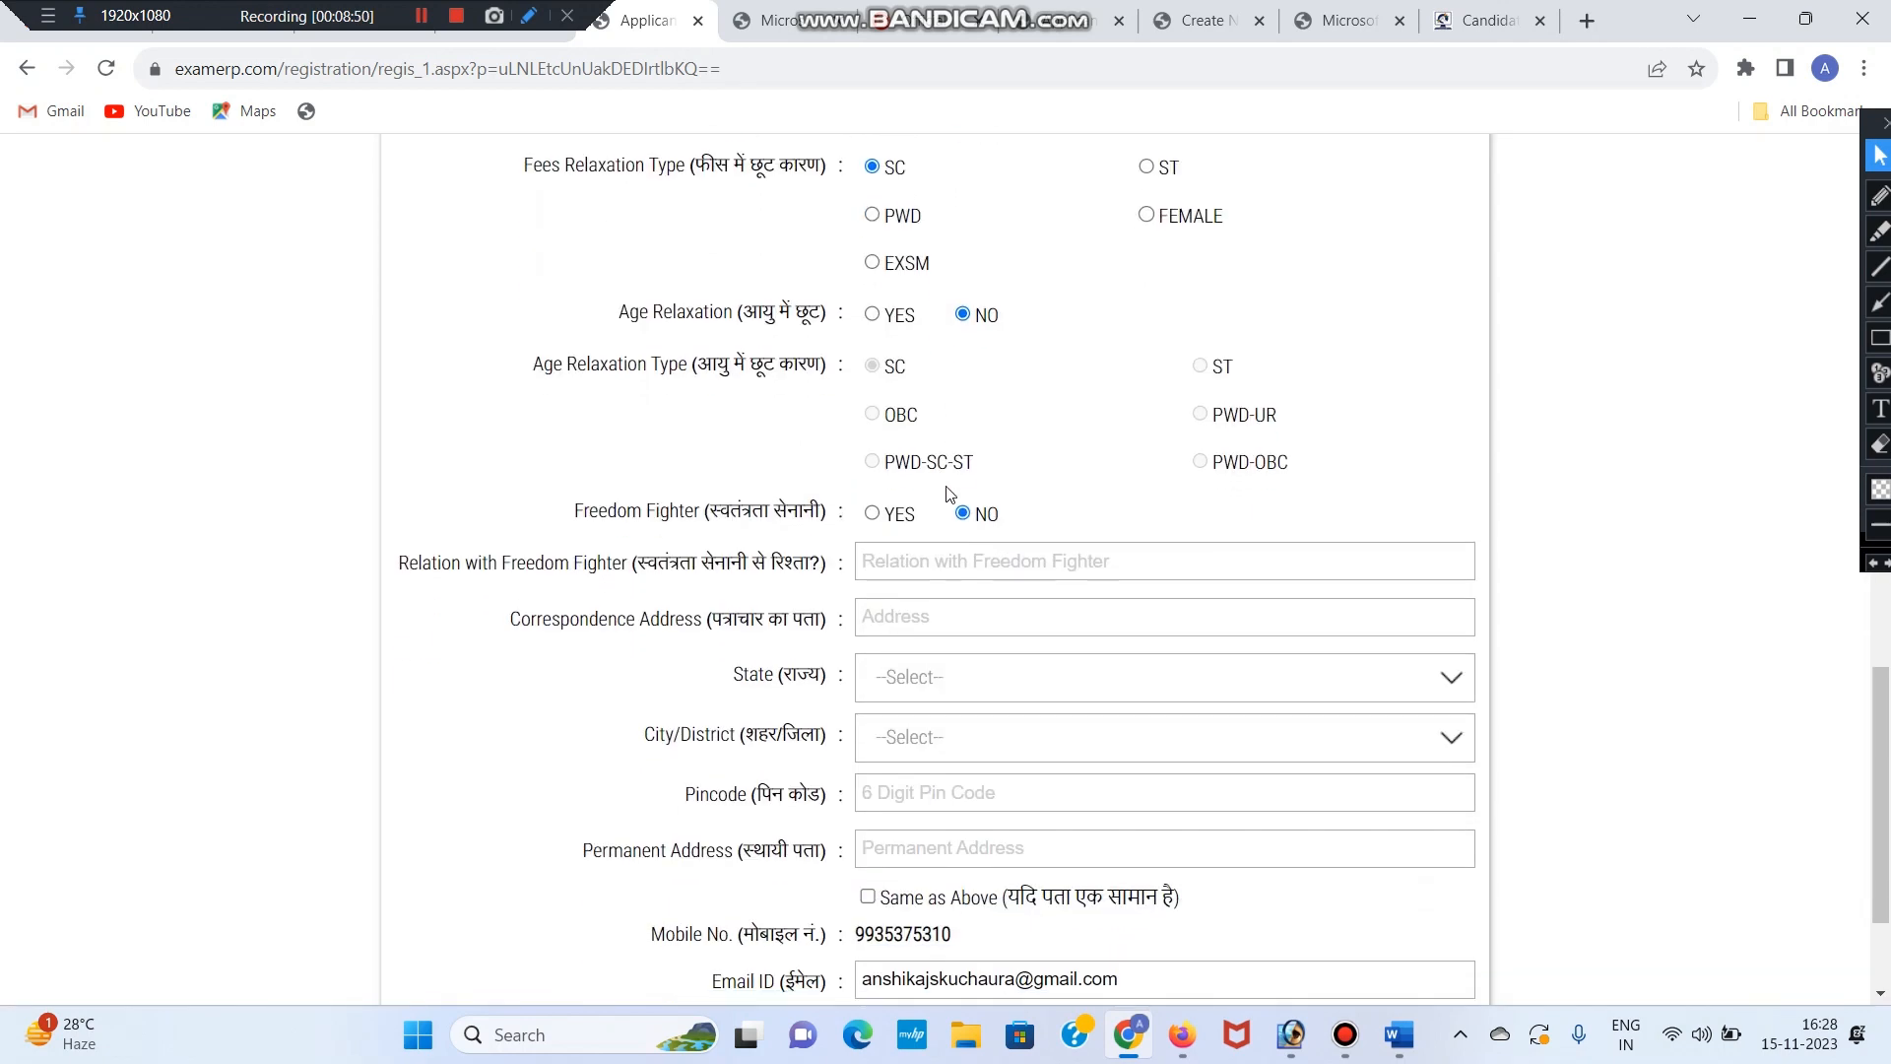
Set the correspondence address State to UTTAR PRADESH and the City/District to AGRA.
scroll(867, 485, down, 1)
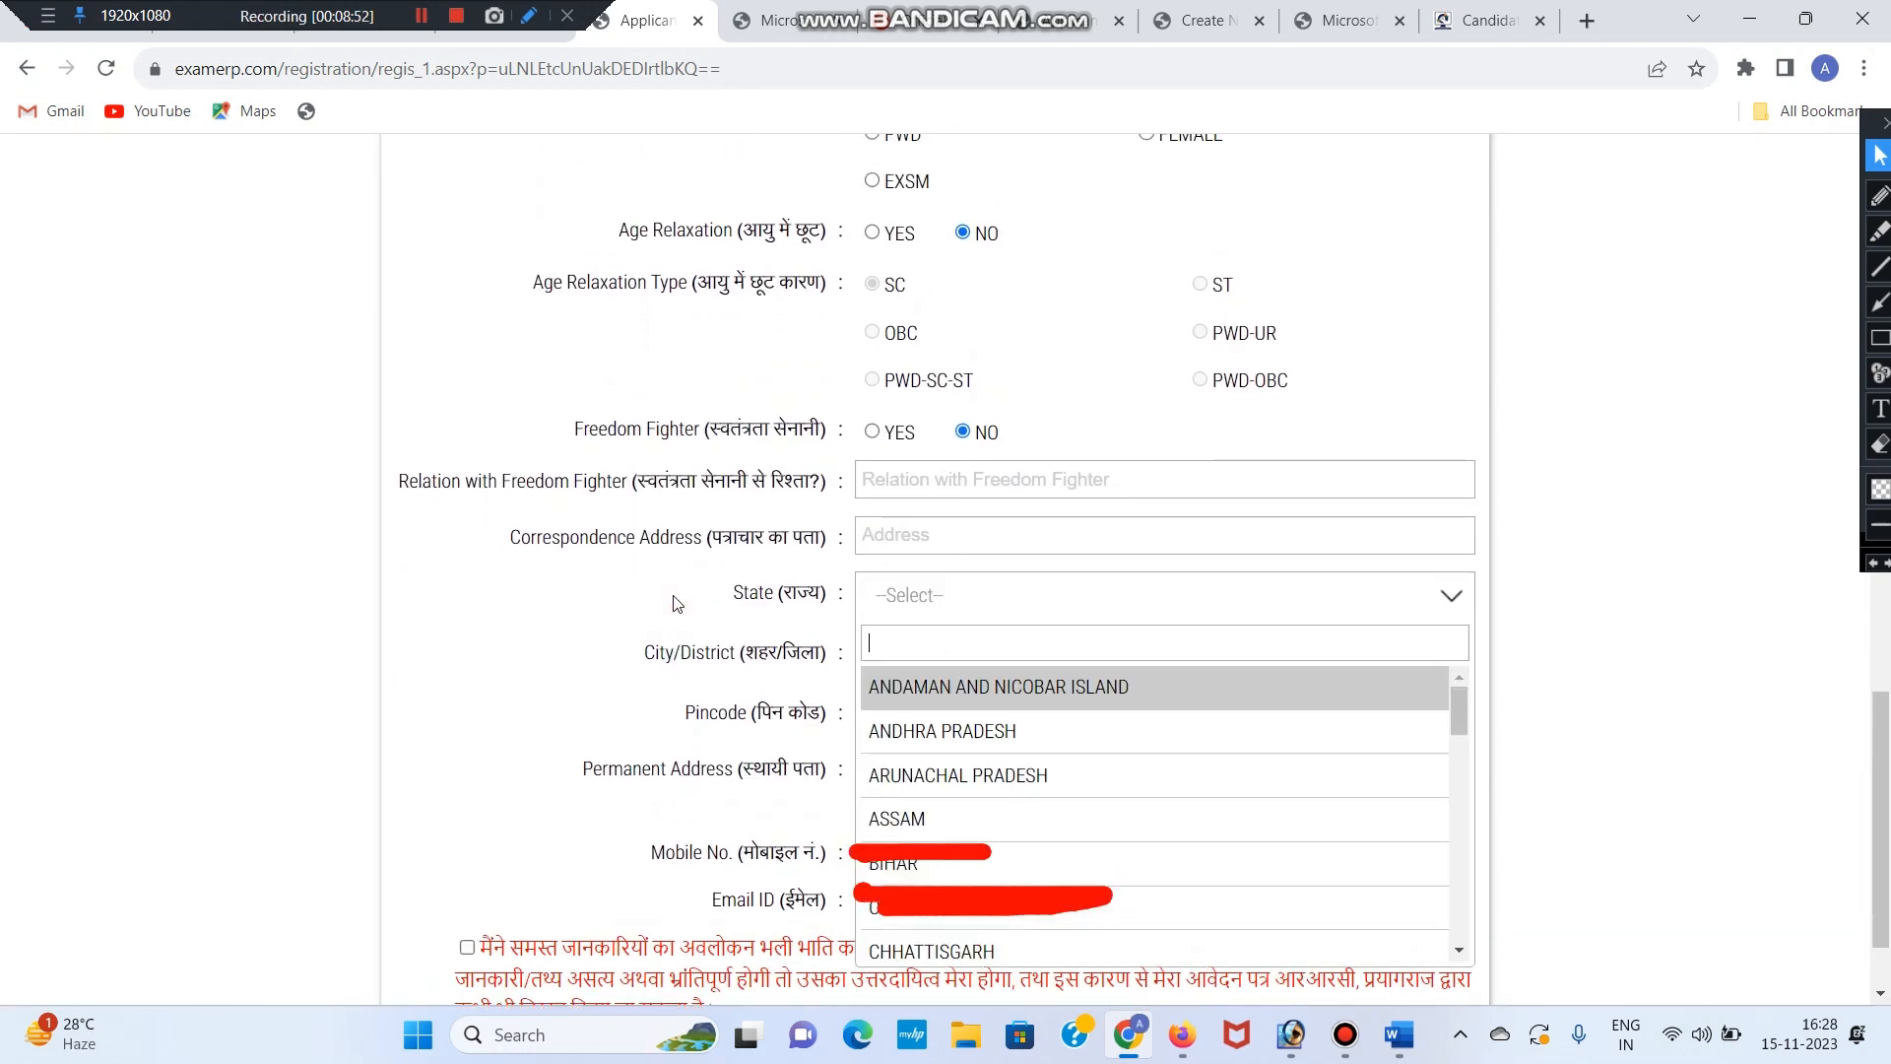
click(643, 474)
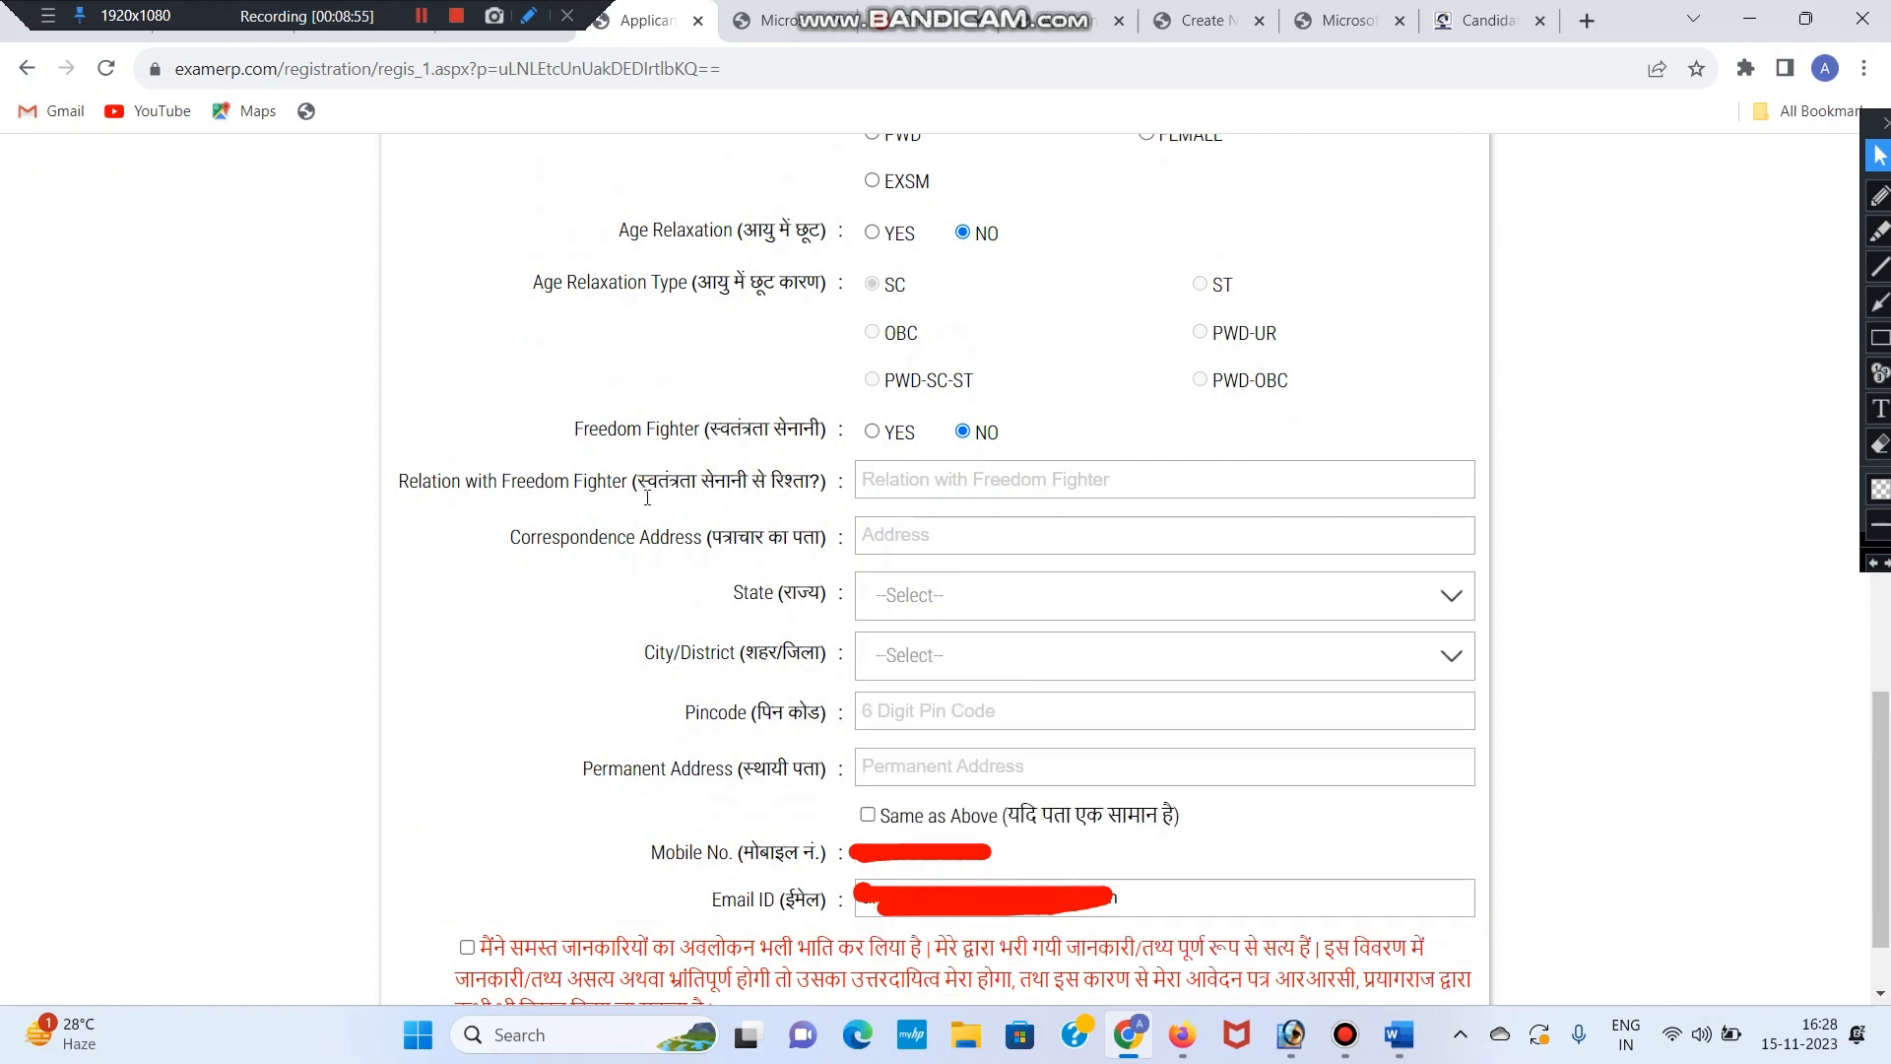
drag(537, 541, 721, 541)
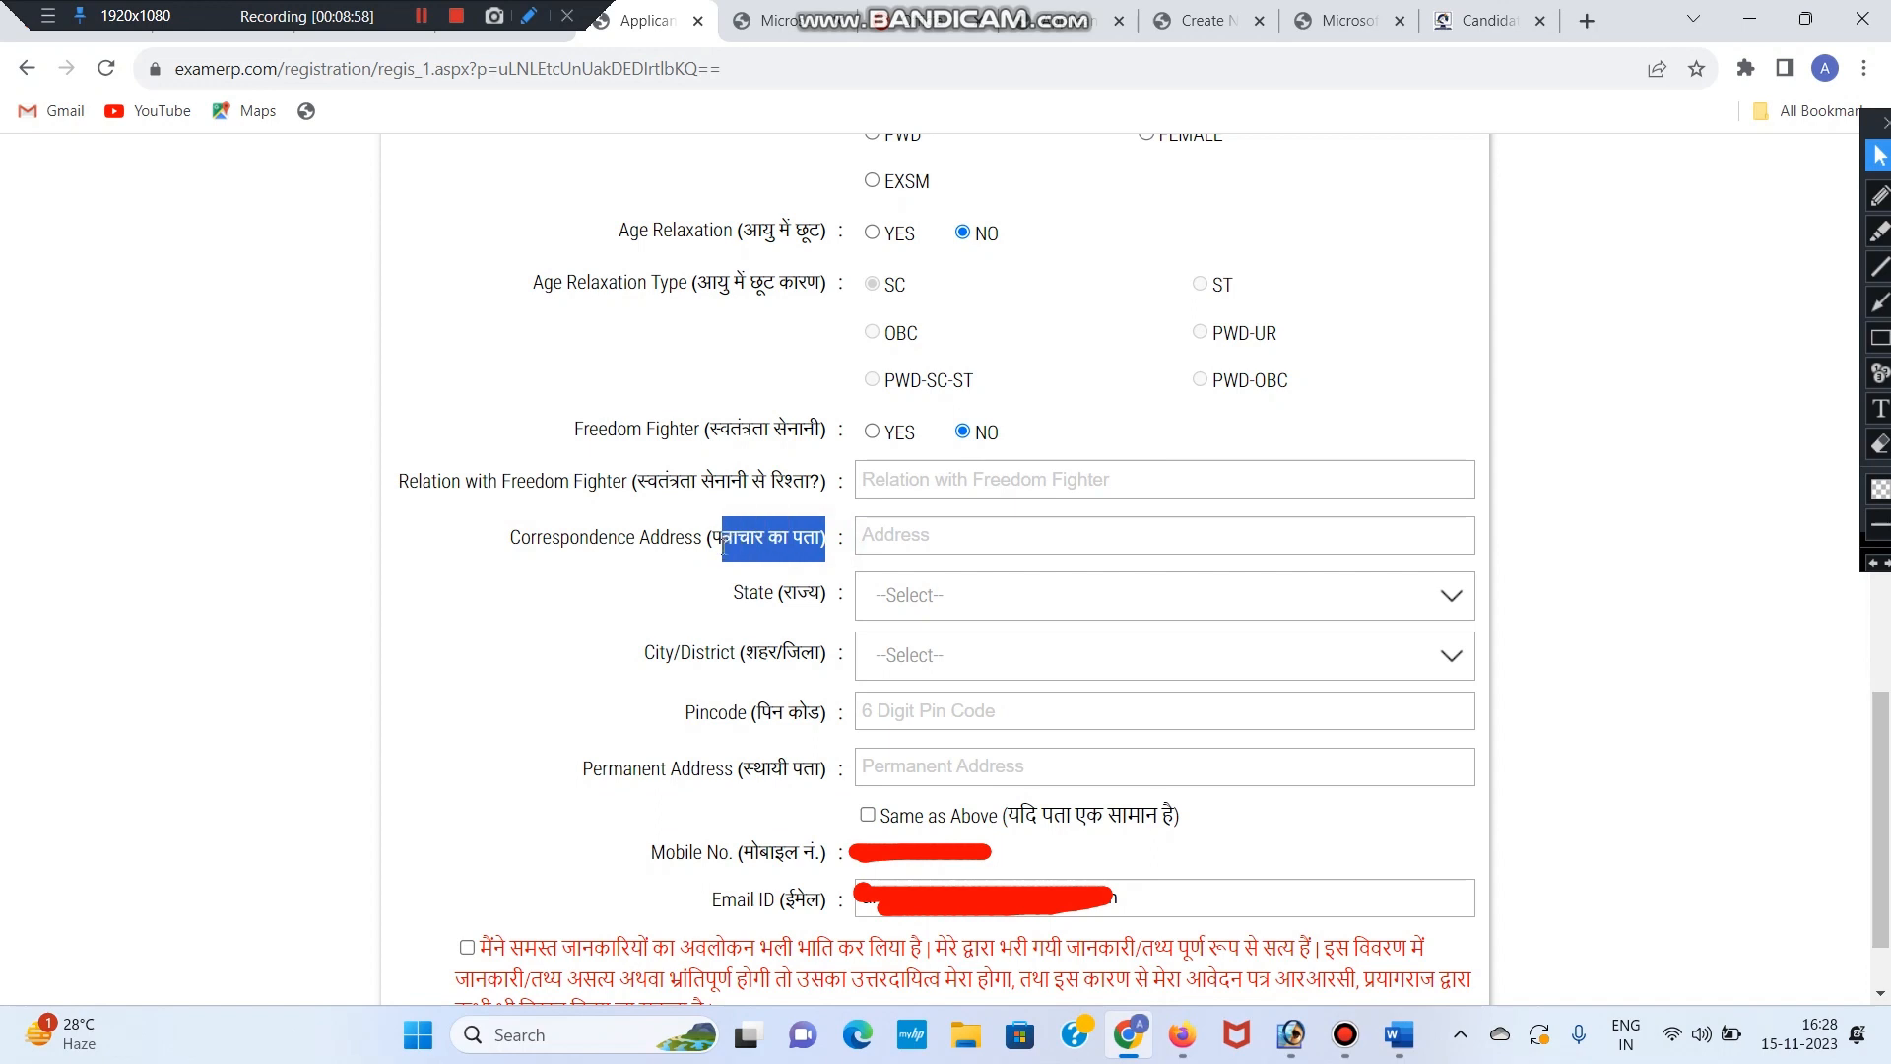
click(892, 548)
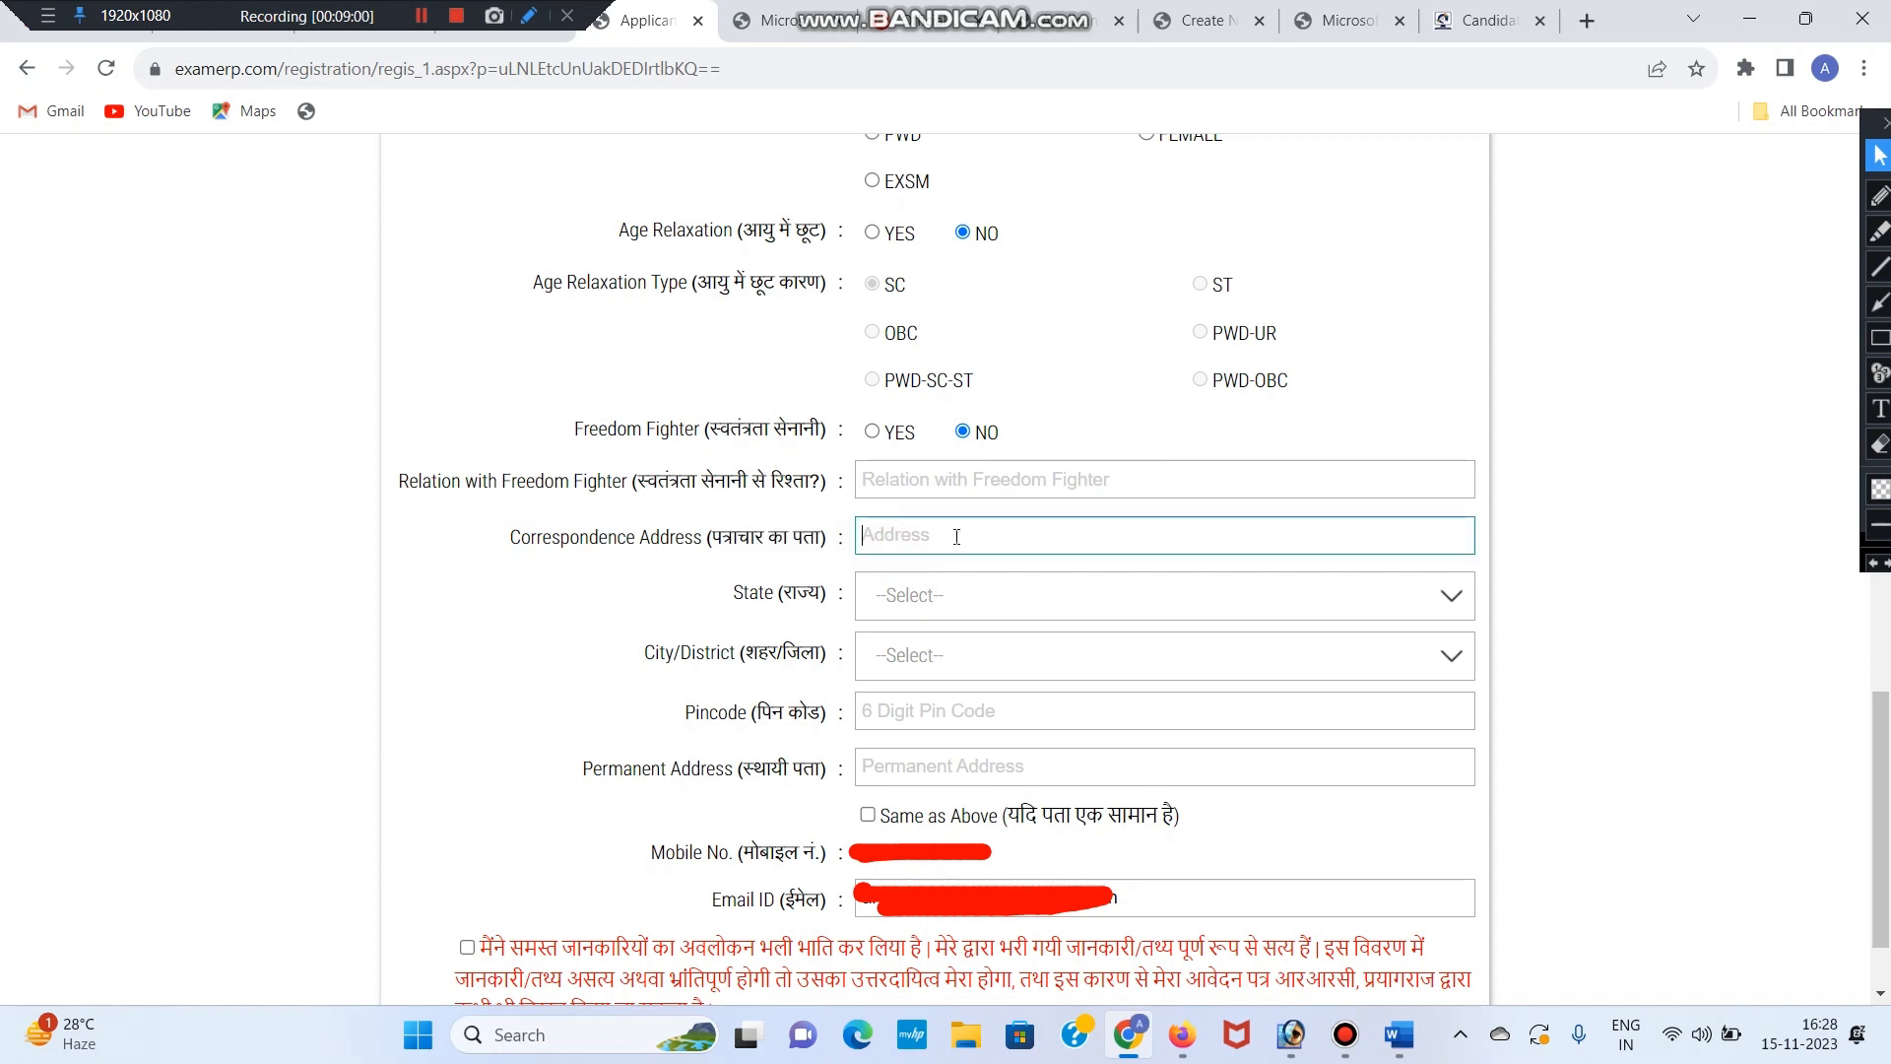
triple_click(749, 599)
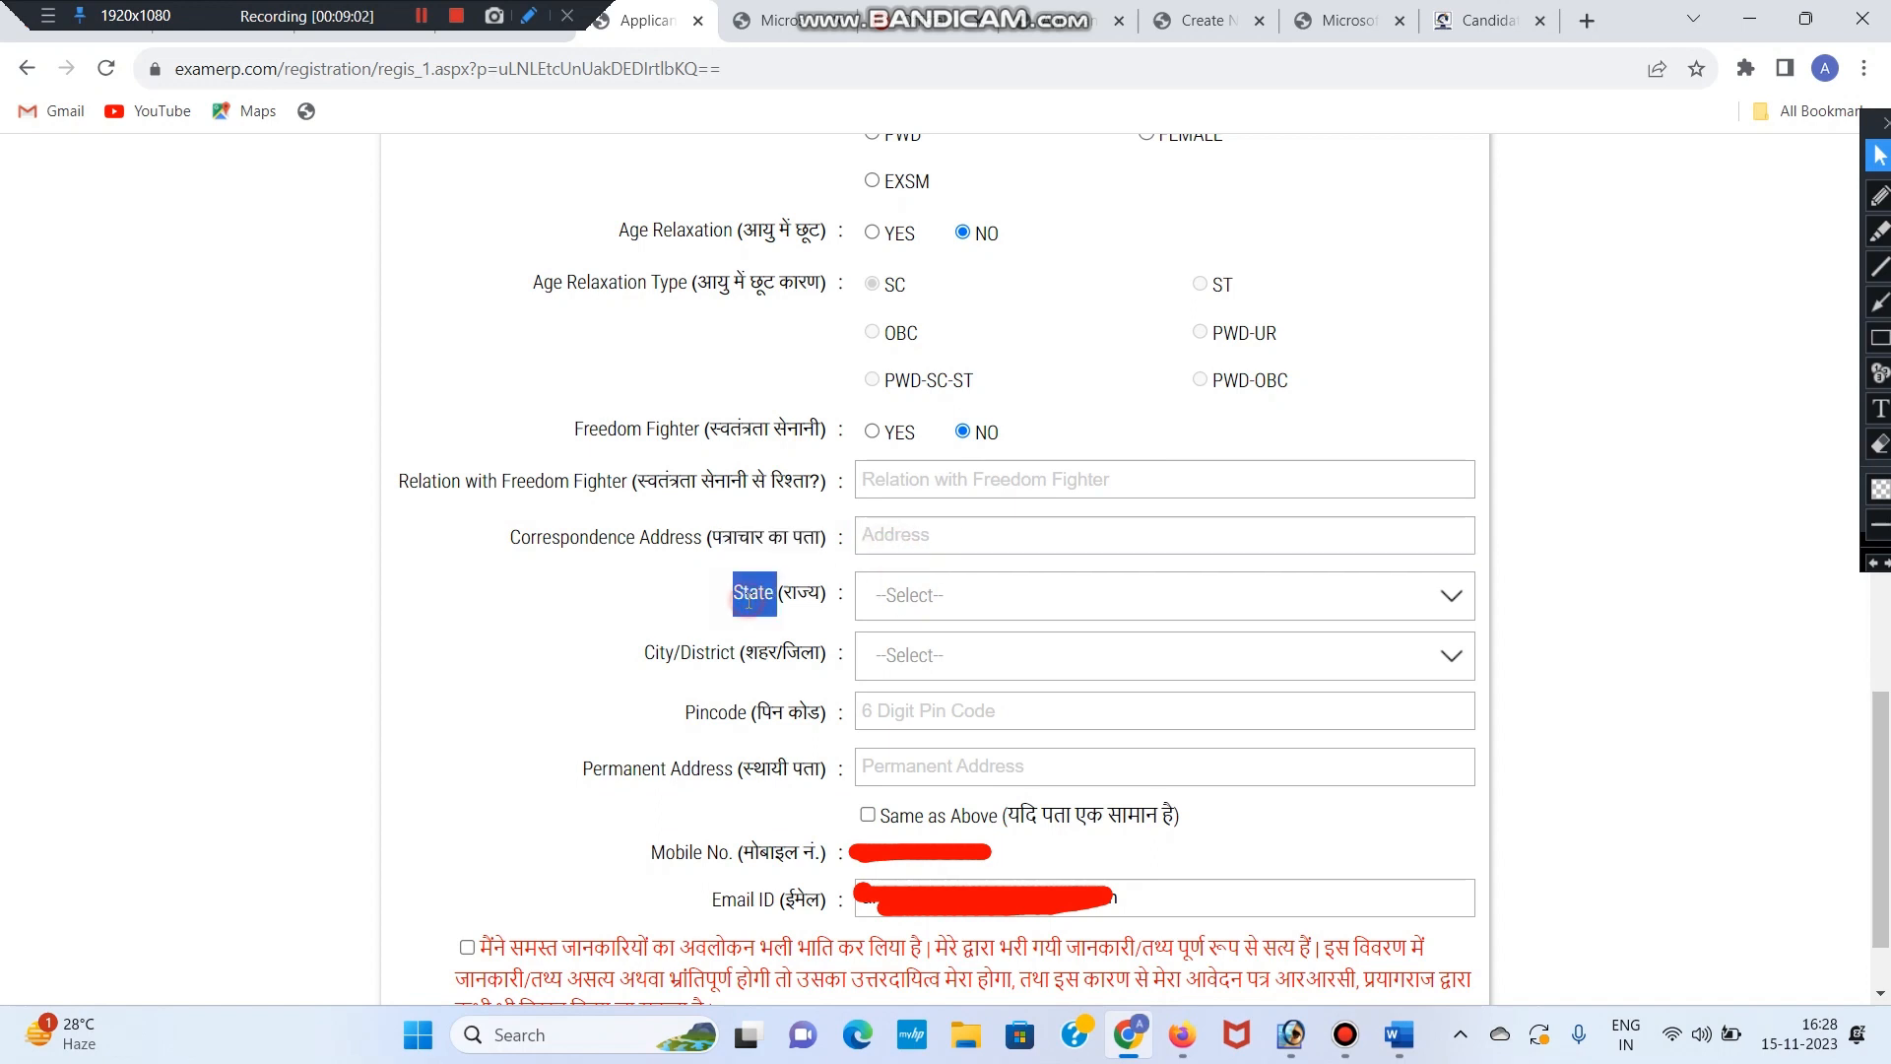
click(874, 608)
scroll(951, 680, down, 10)
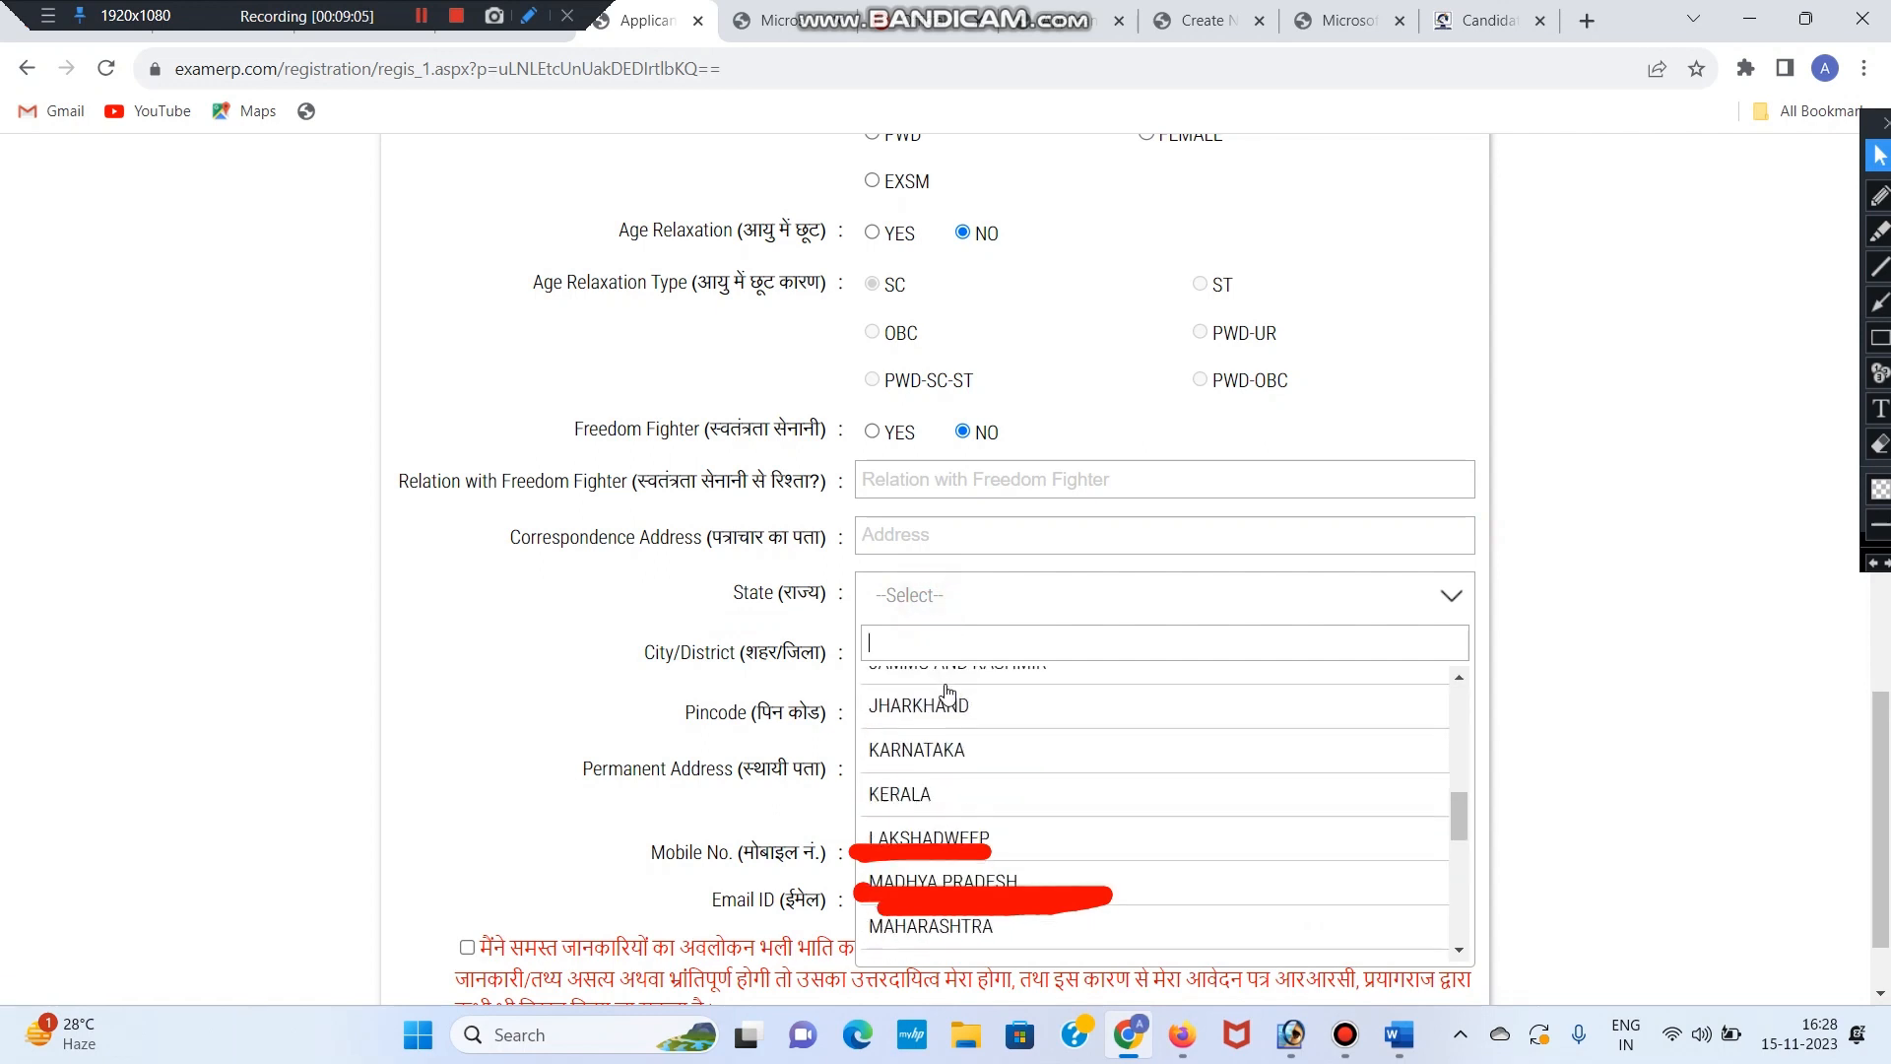
click(934, 854)
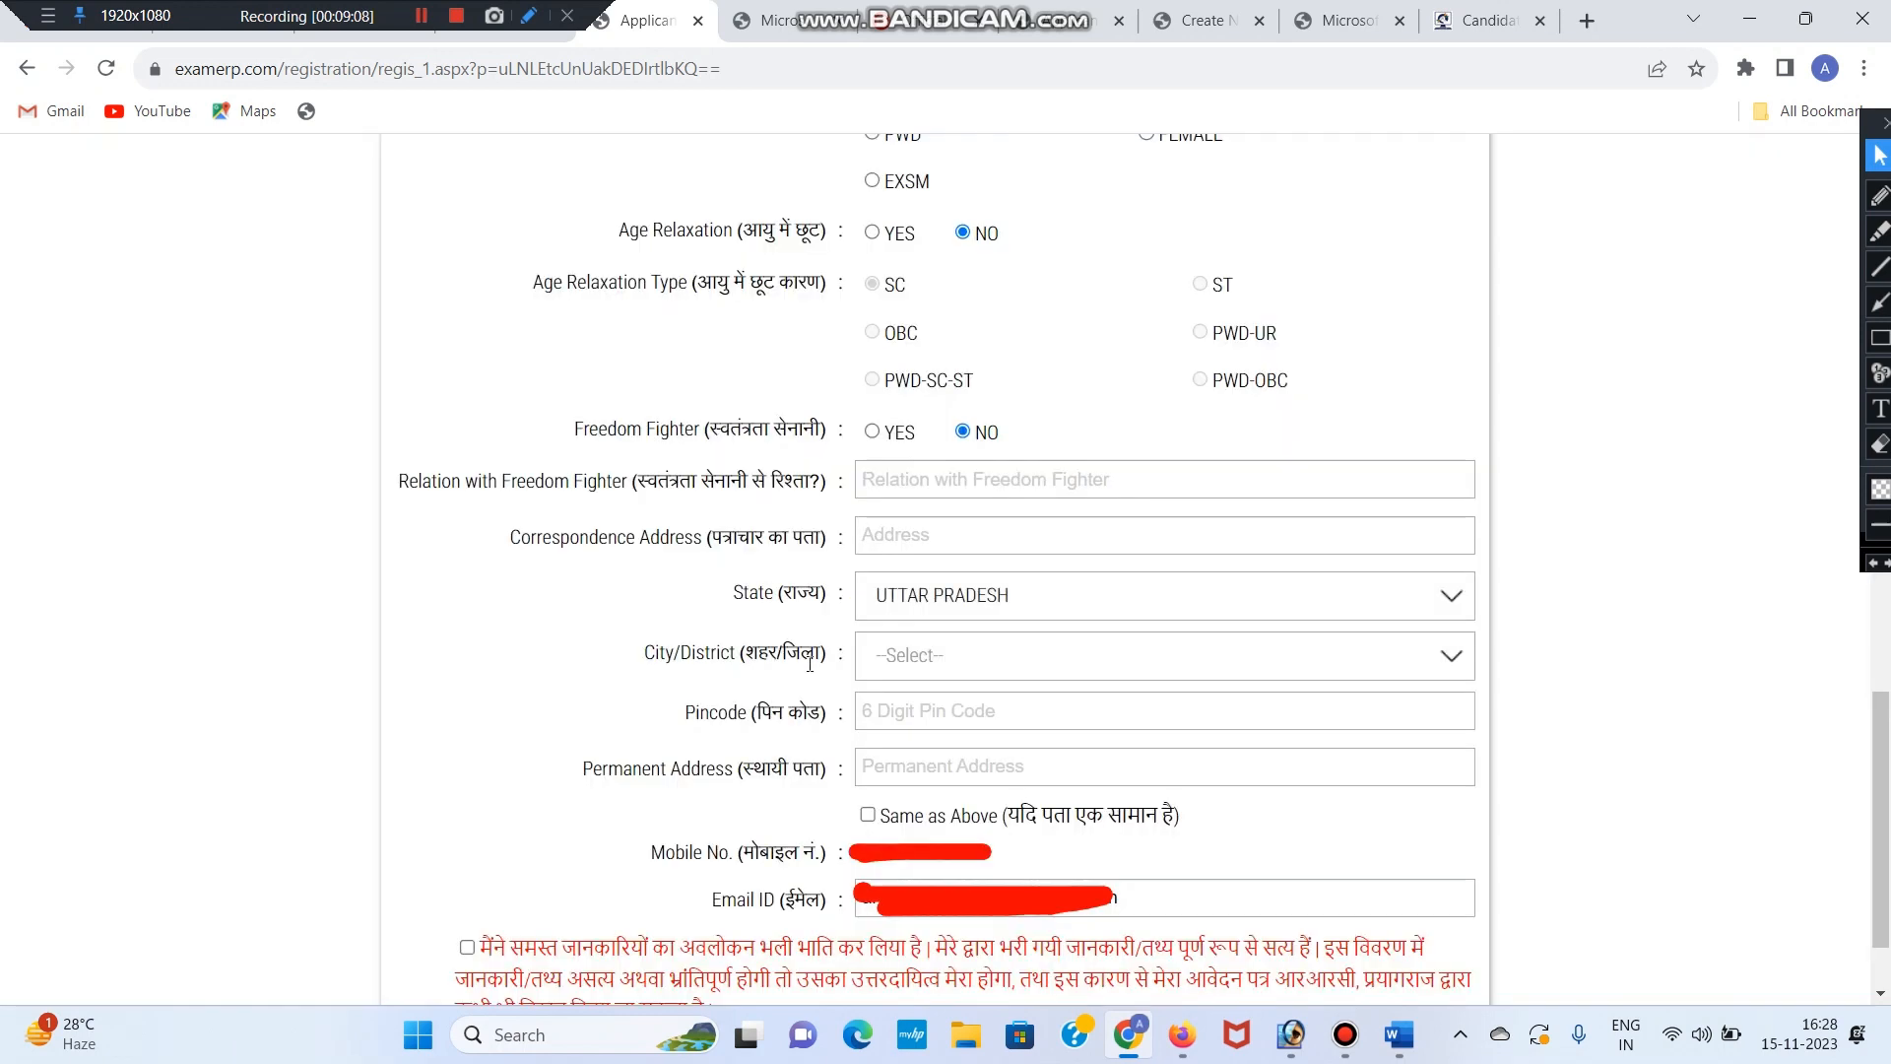
click(952, 658)
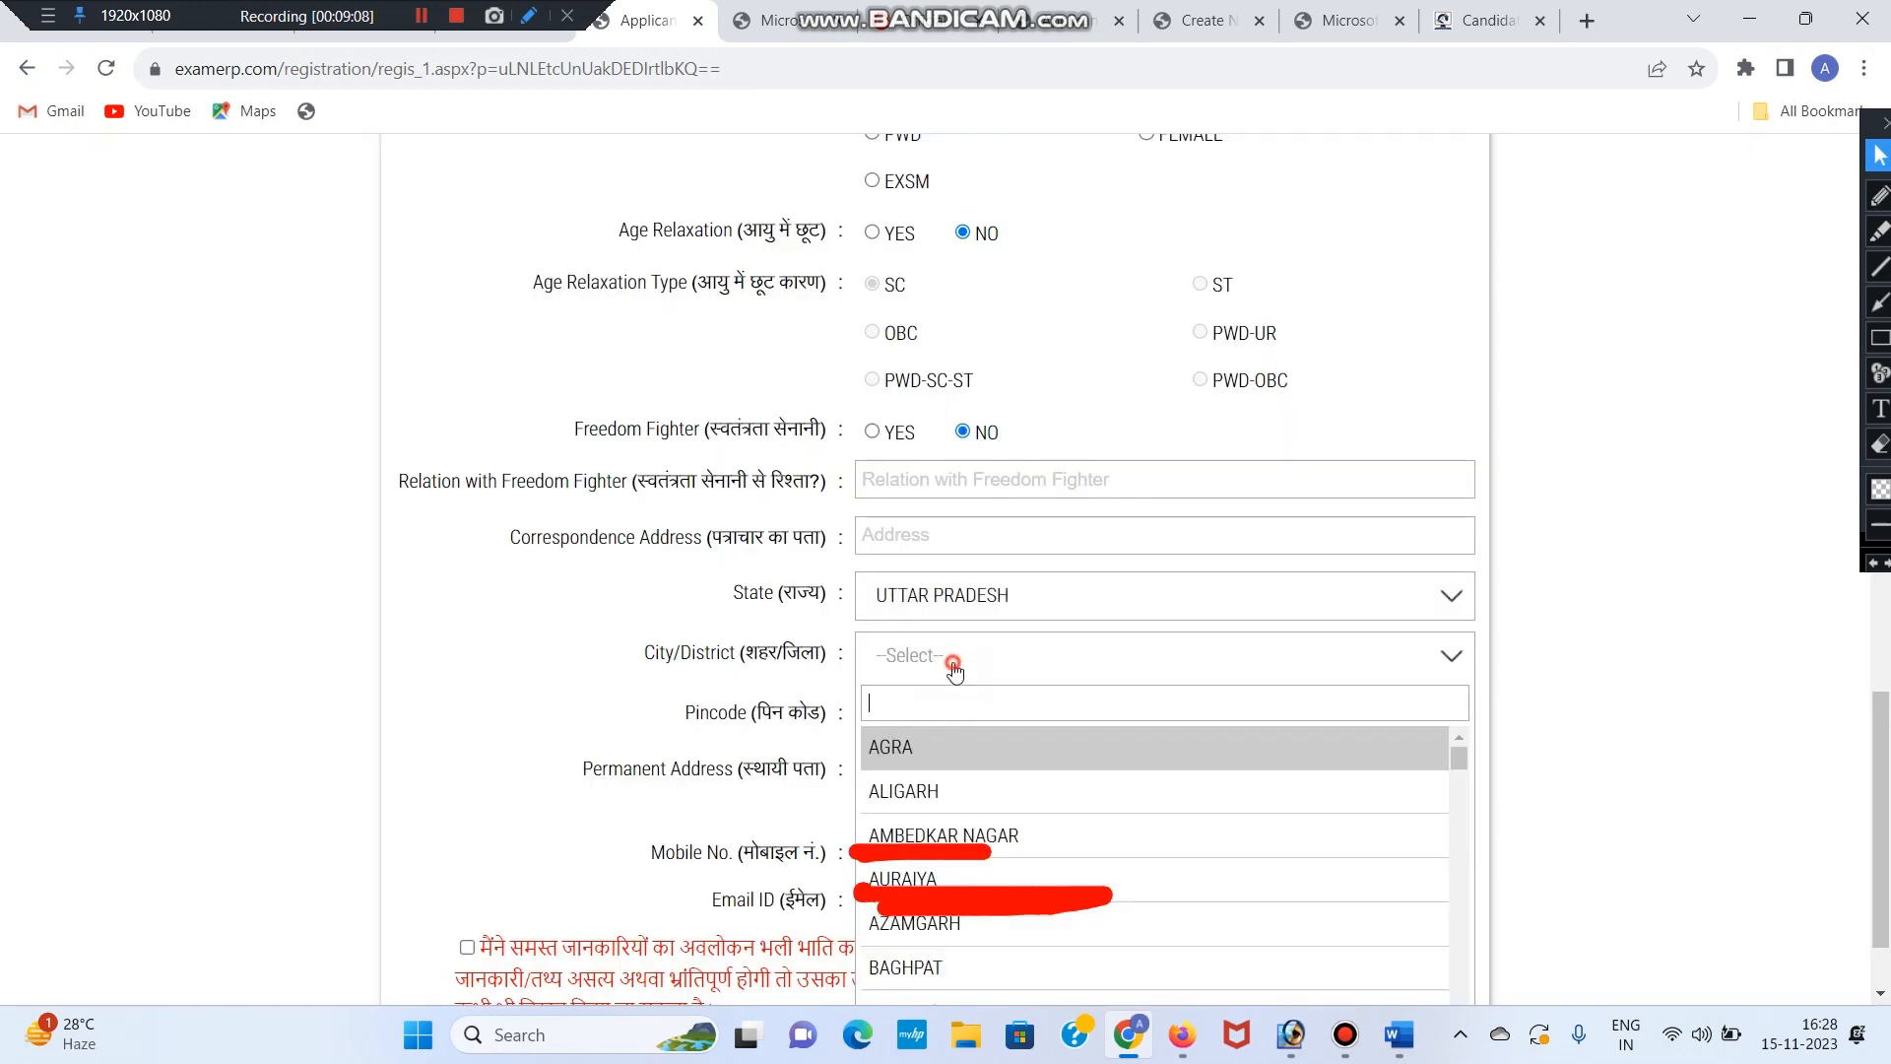
click(911, 749)
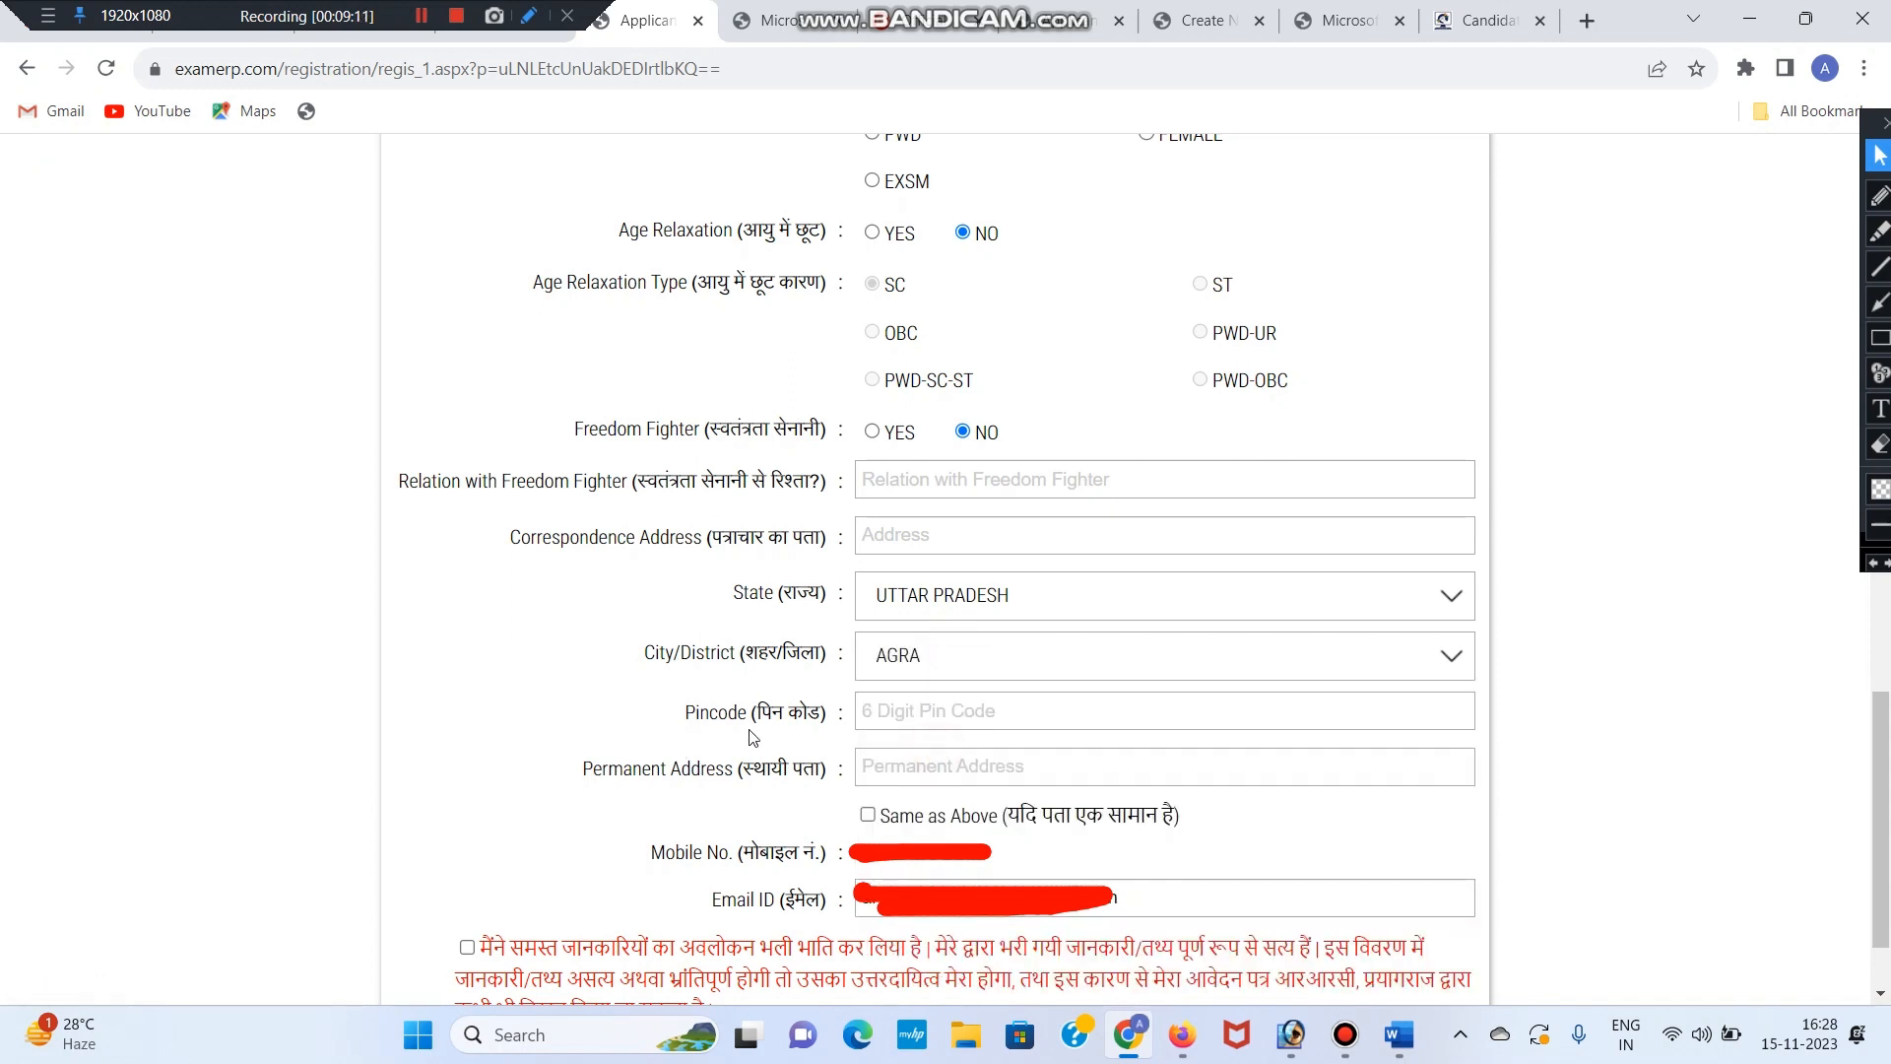
Examine the Pincode and Permanent Address fields of the registration form.
click(897, 709)
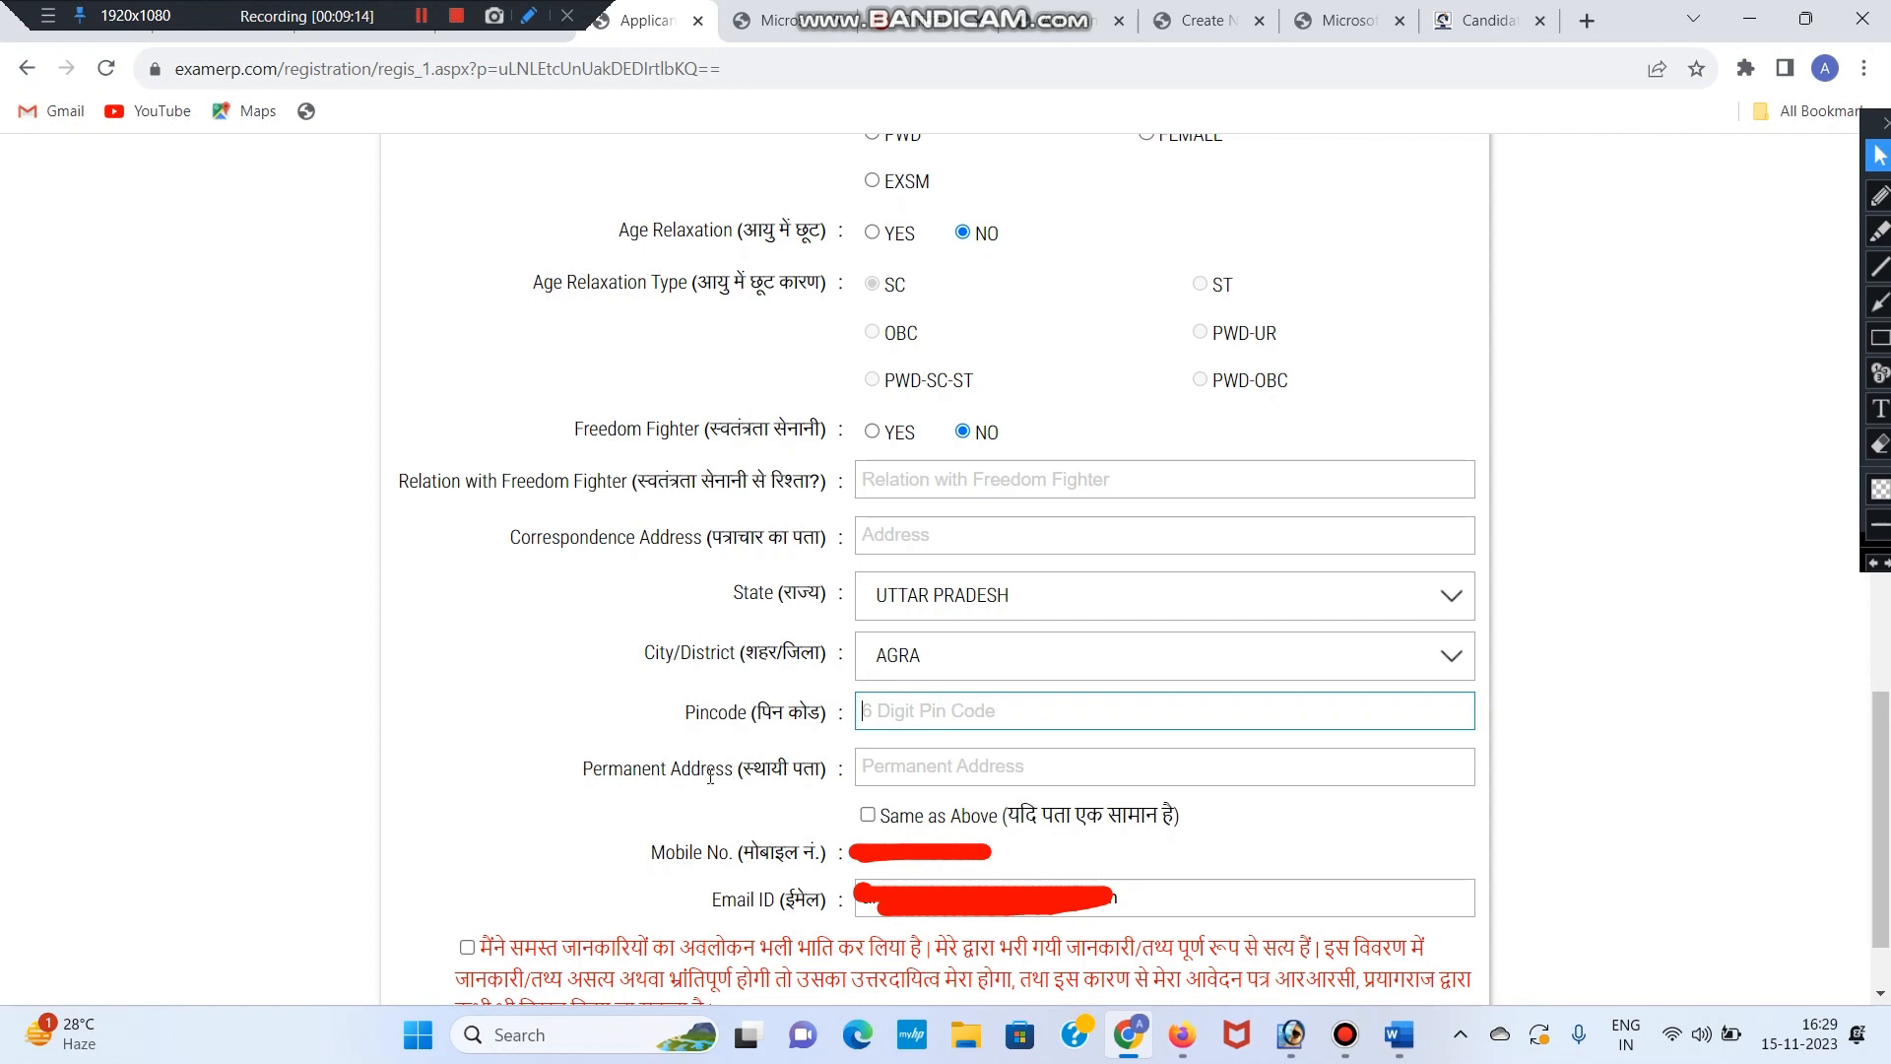
click(889, 778)
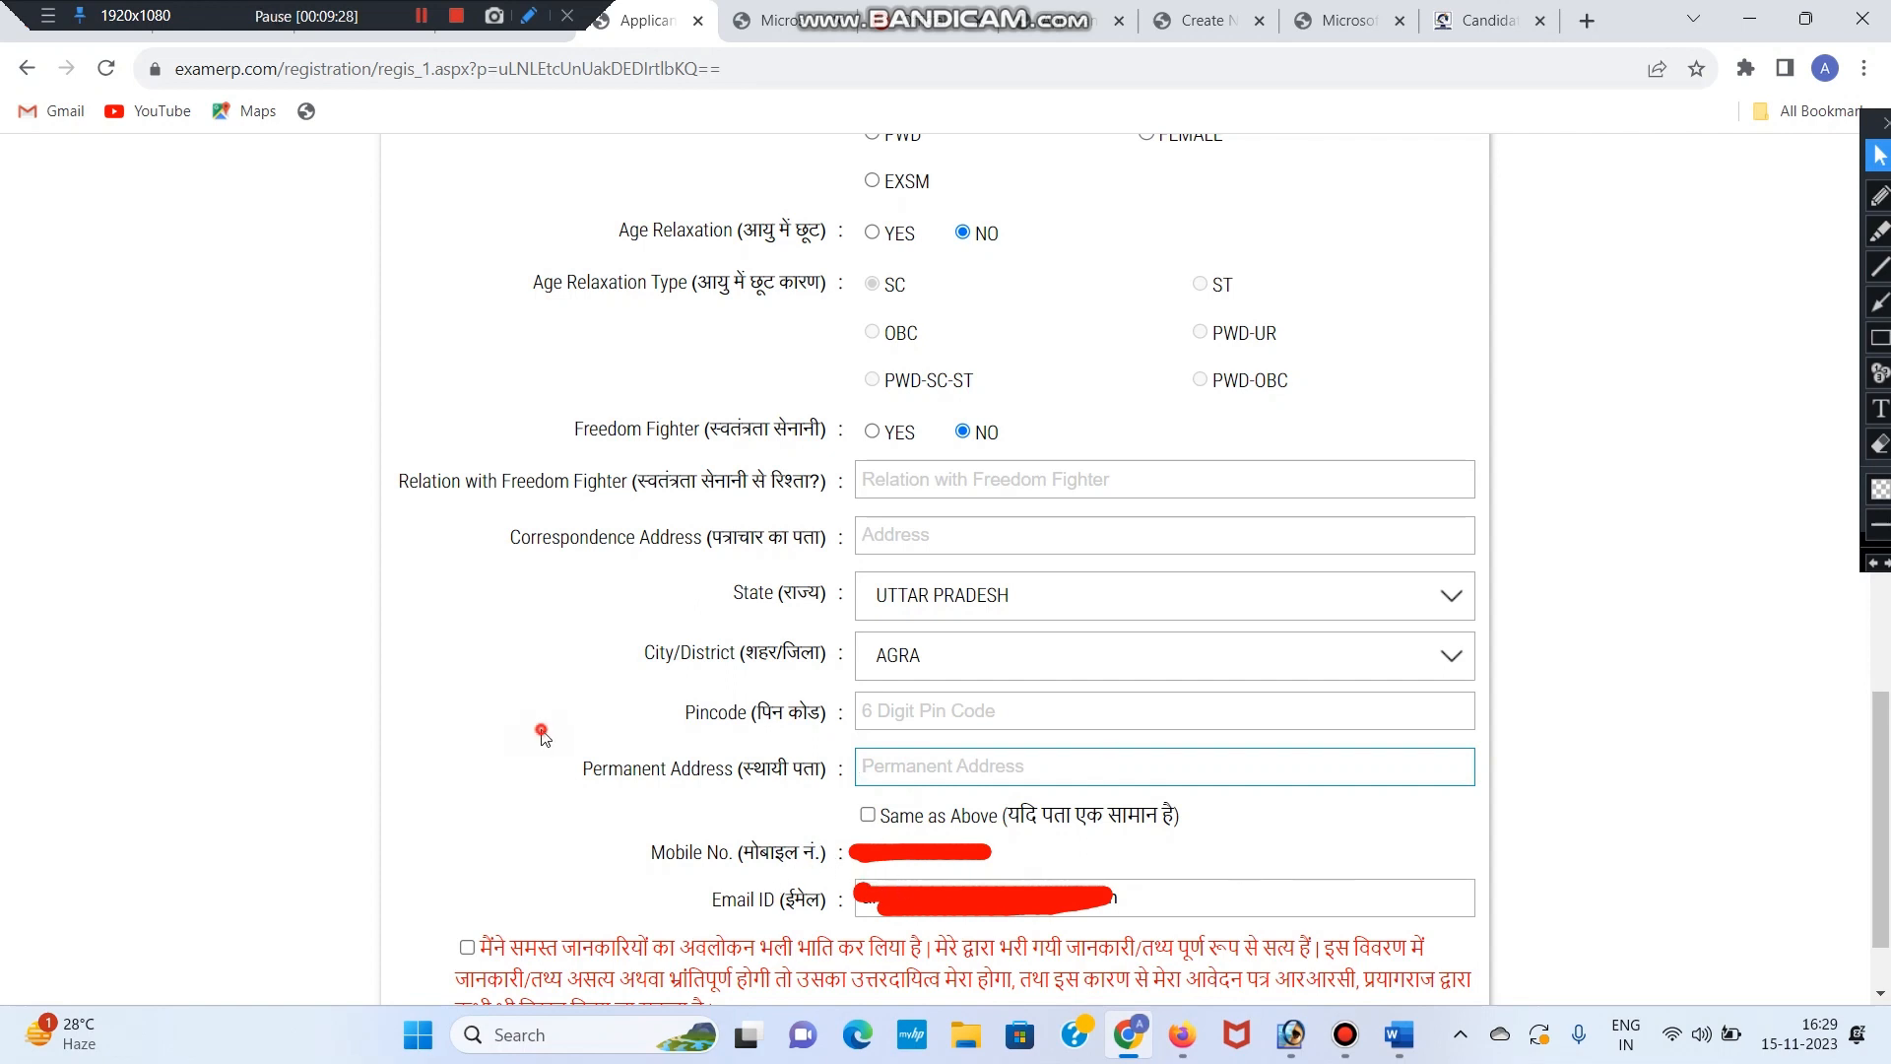
Accept the declaration in the Basic Details form, save it and proceed to the Academic/Technical Details step.
scroll(545, 738, down, 1)
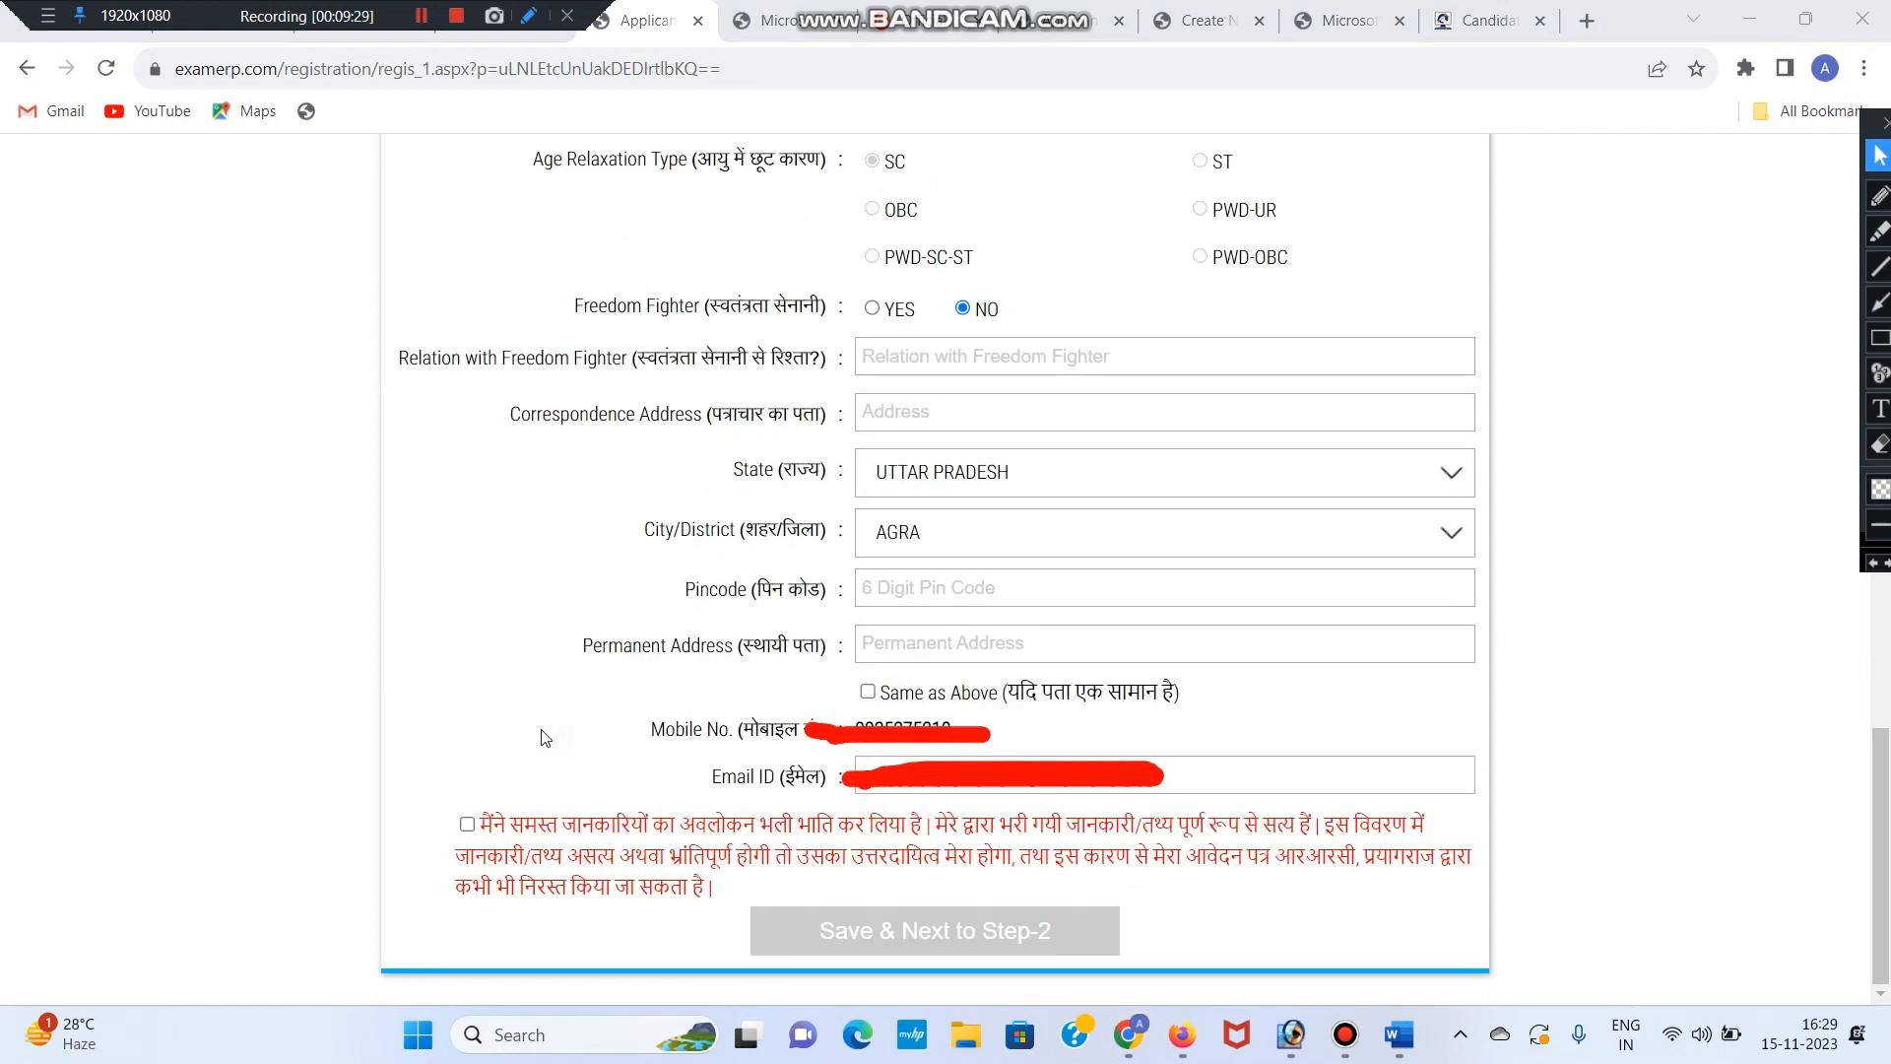
click(467, 826)
click(857, 914)
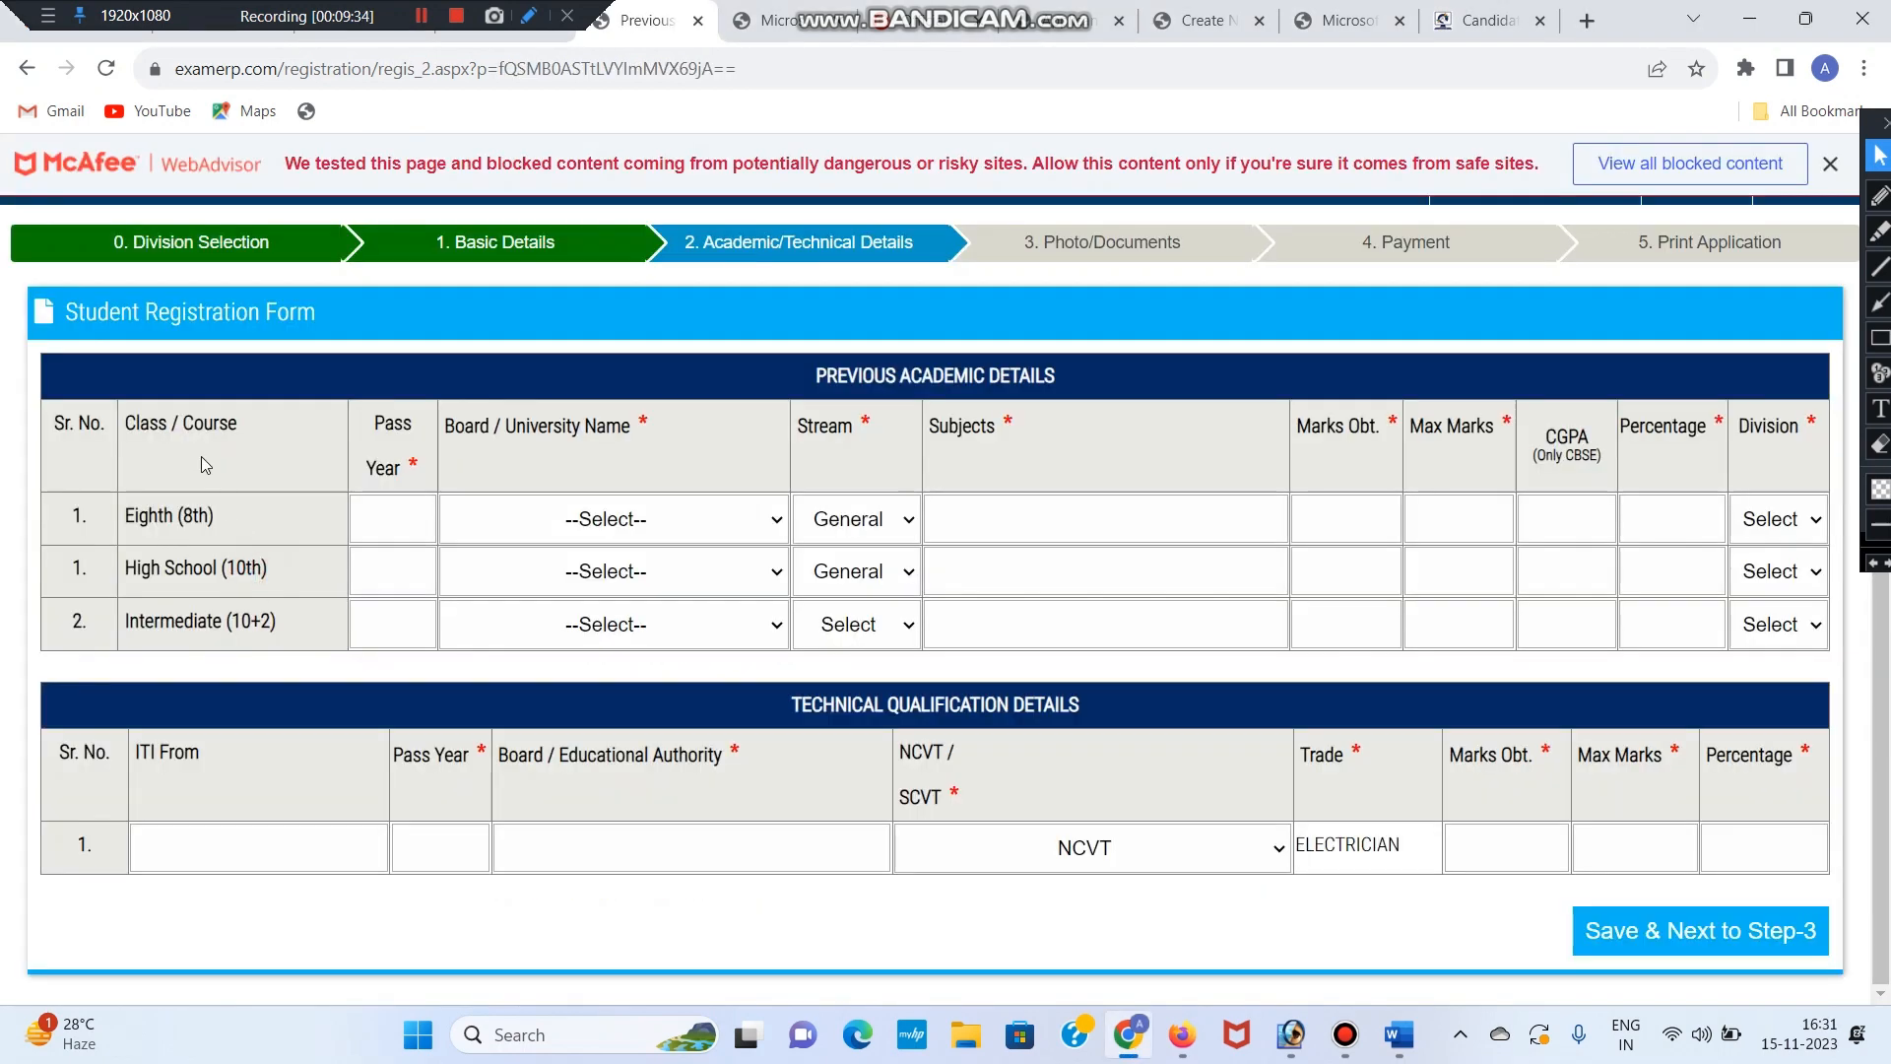
Examine the Eighth (8th) row's Pass Year field and its Board / University Name options.
triple_click(197, 514)
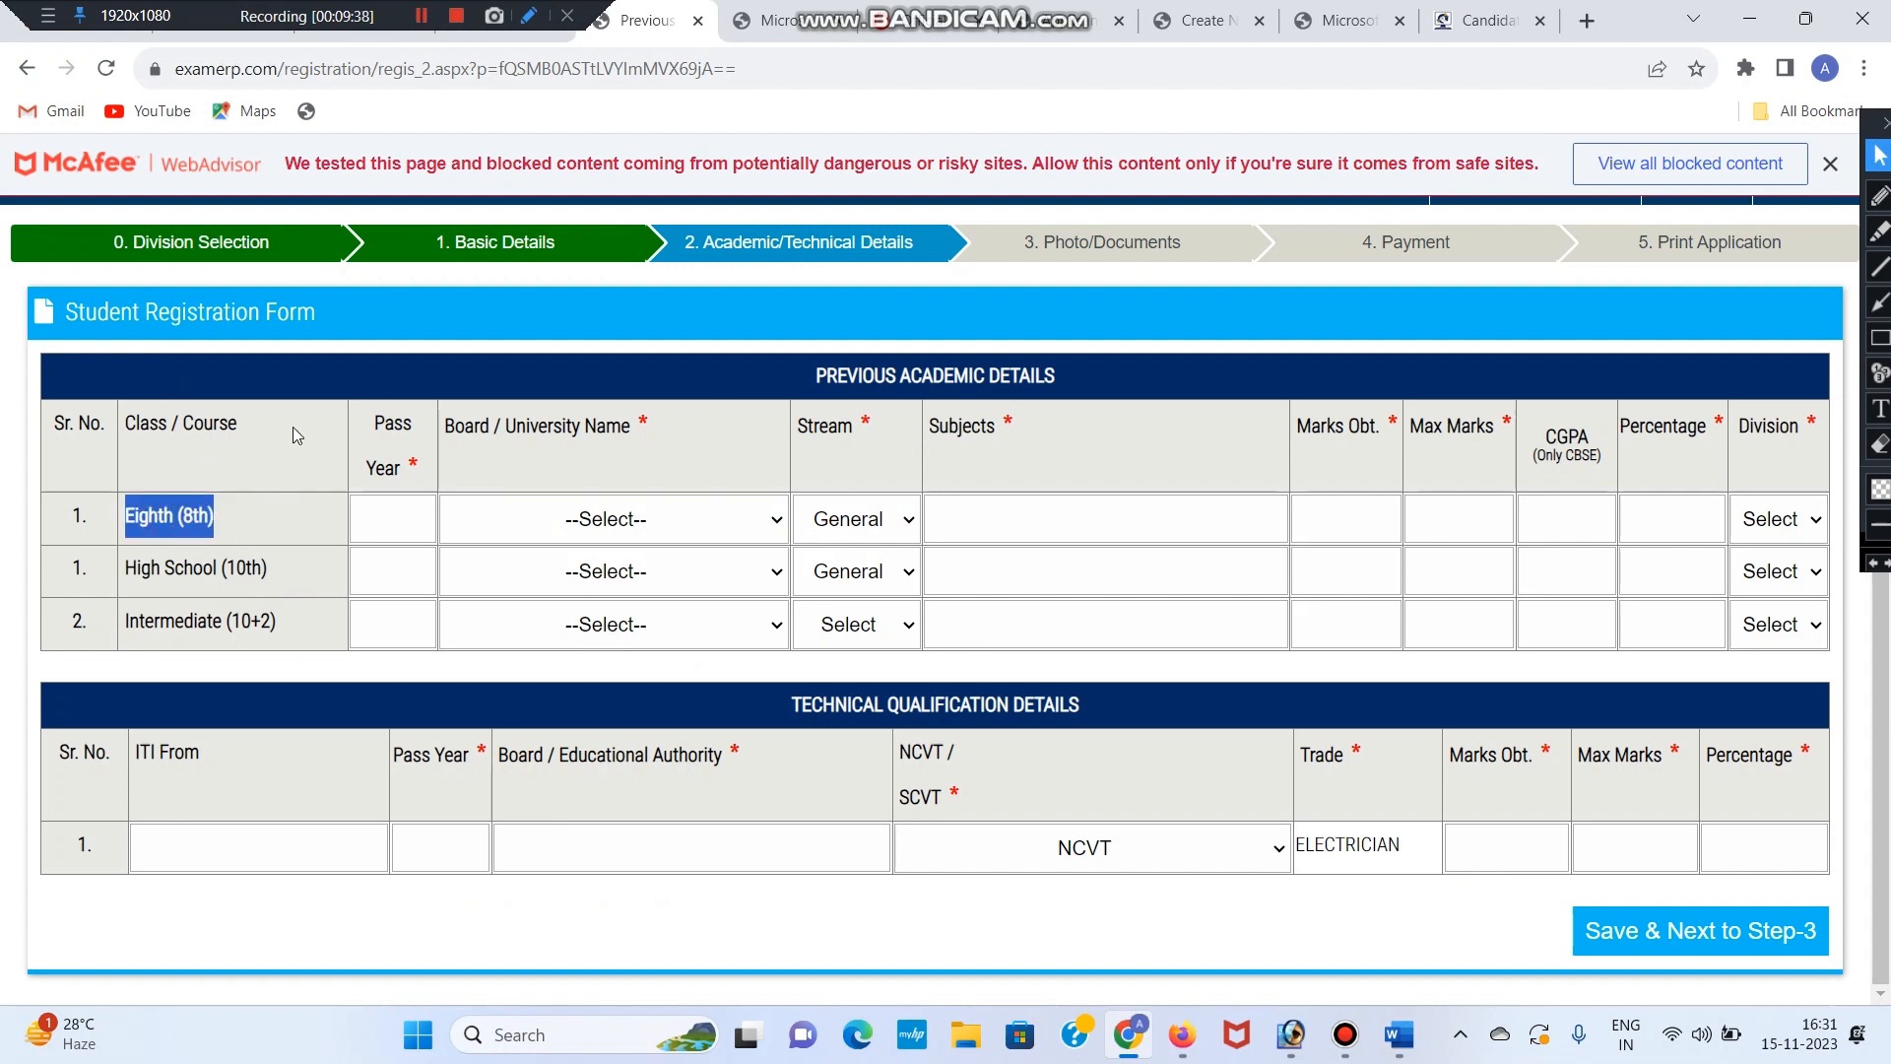
click(215, 518)
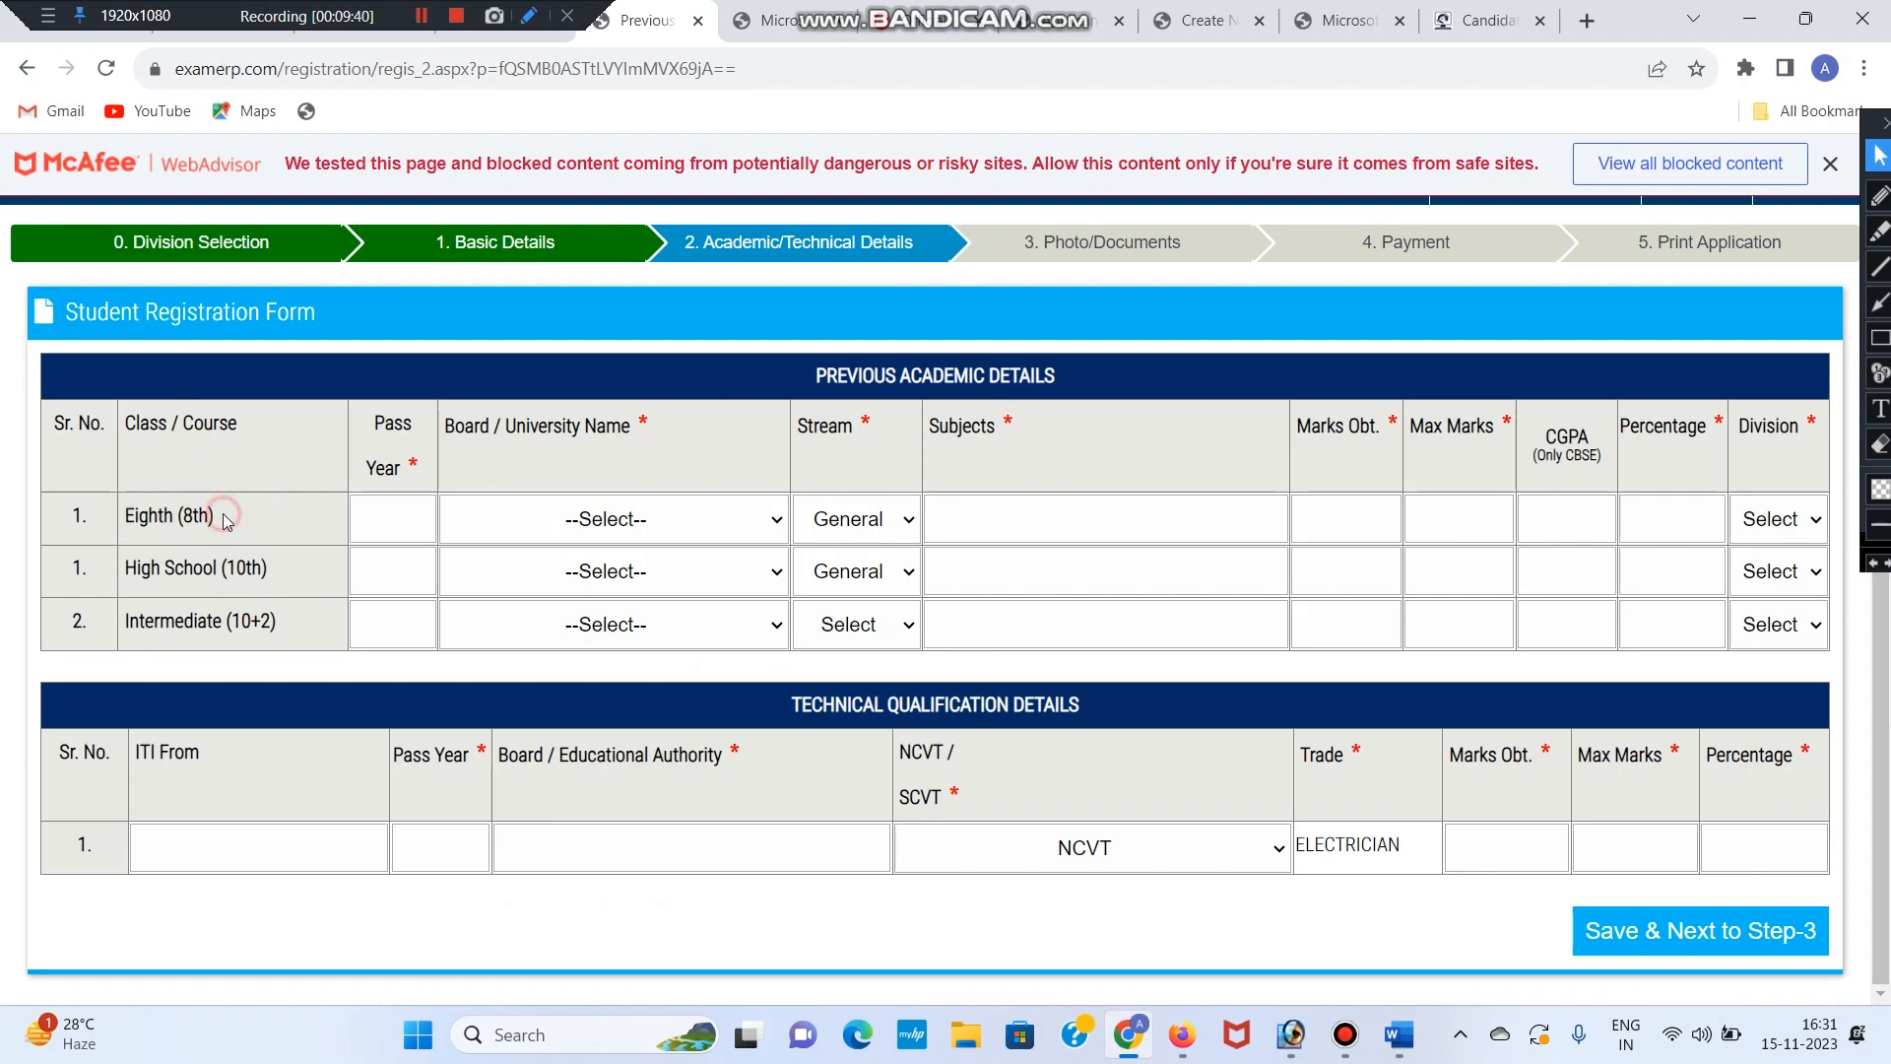
click(389, 512)
click(396, 516)
drag(200, 520, 121, 518)
click(254, 522)
click(386, 521)
click(591, 532)
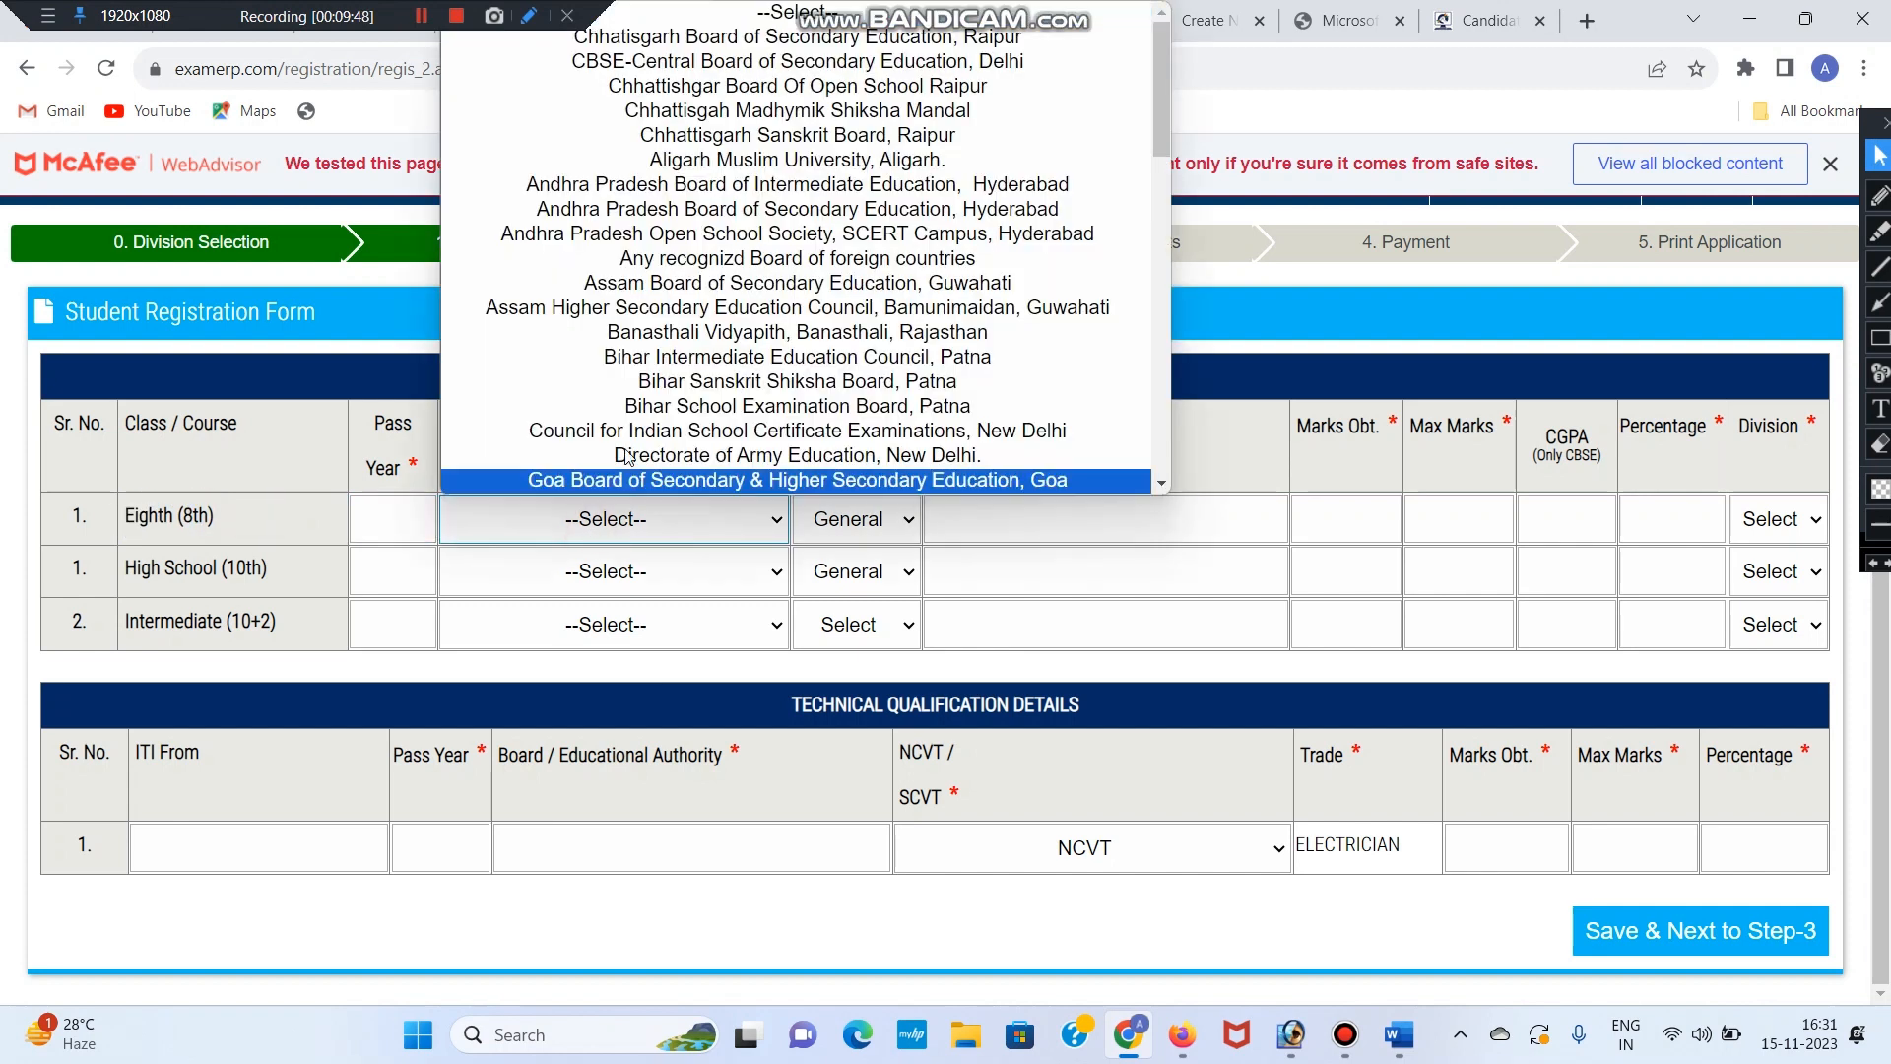
scroll(646, 394, down, 10)
scroll(431, 541, up, 2)
scroll(591, 492, down, 2)
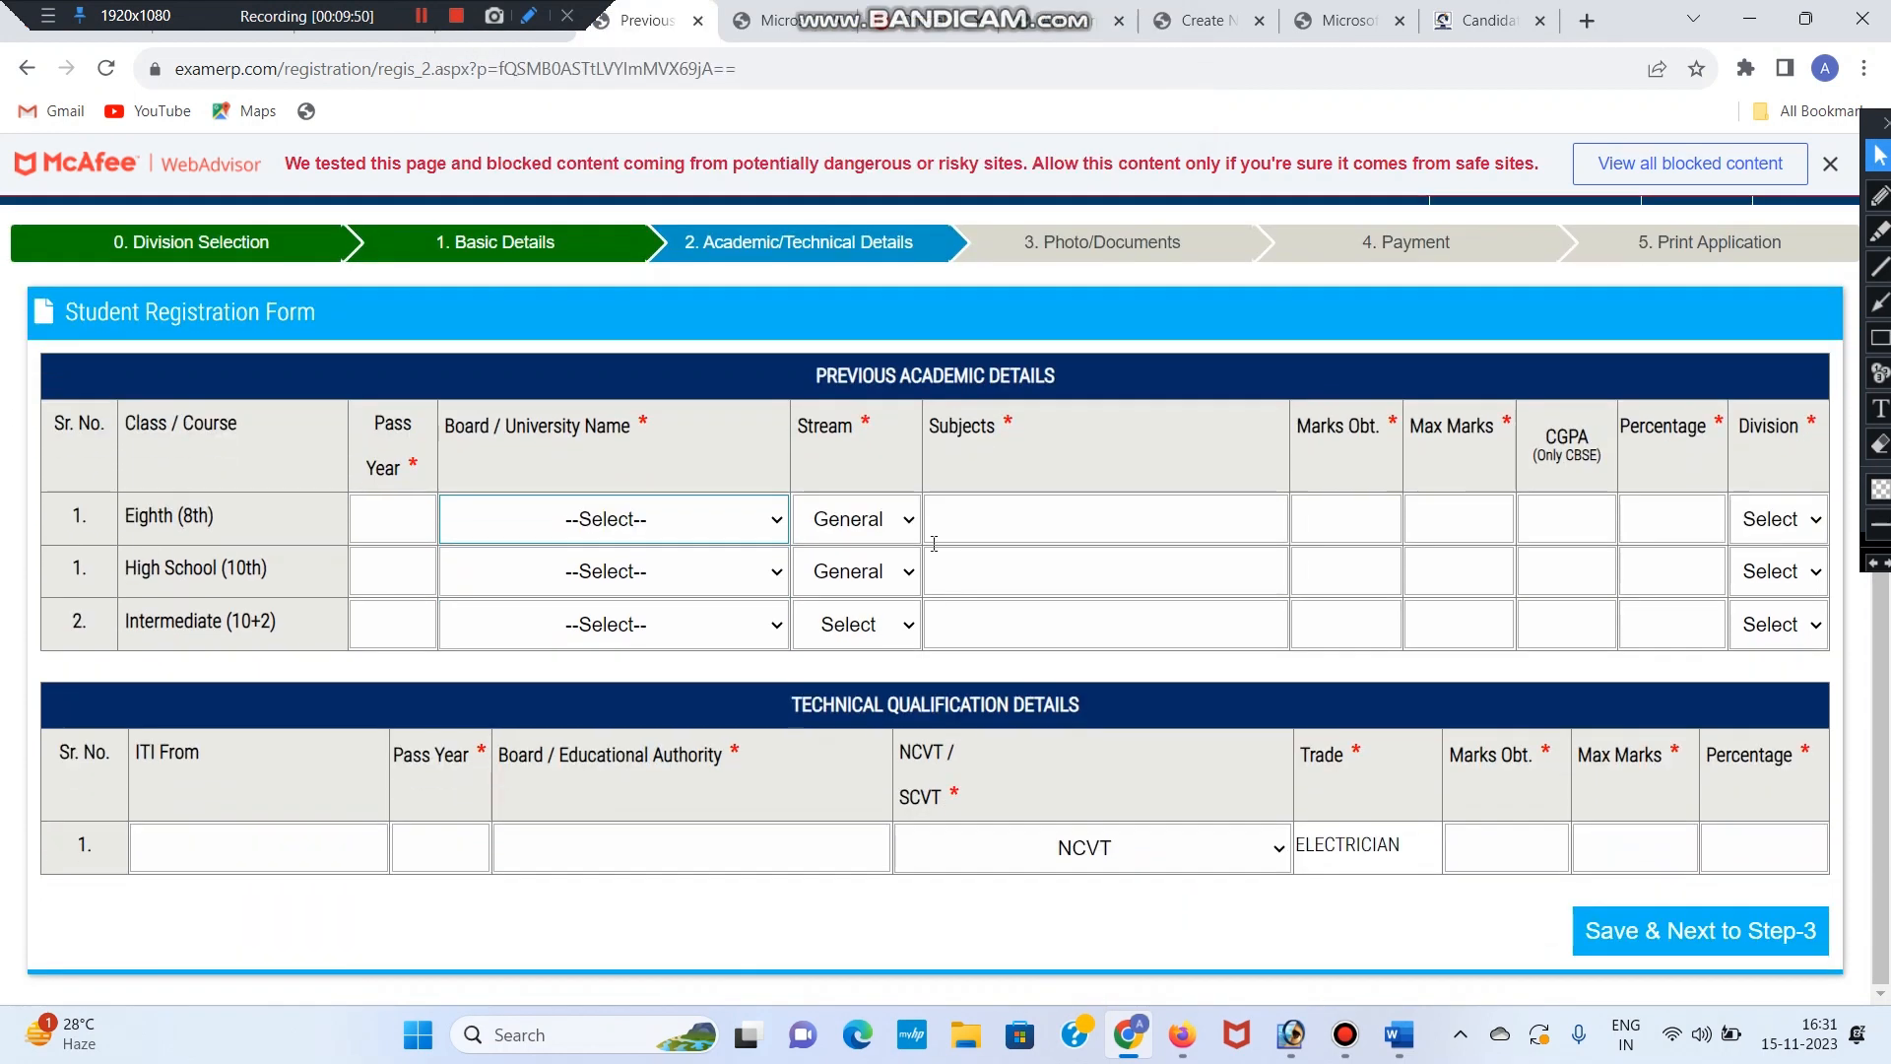
Review the Eighth (8th) row's Stream, Subjects, Marks Obtained, Max Marks and Percentage fields.
click(855, 519)
click(858, 580)
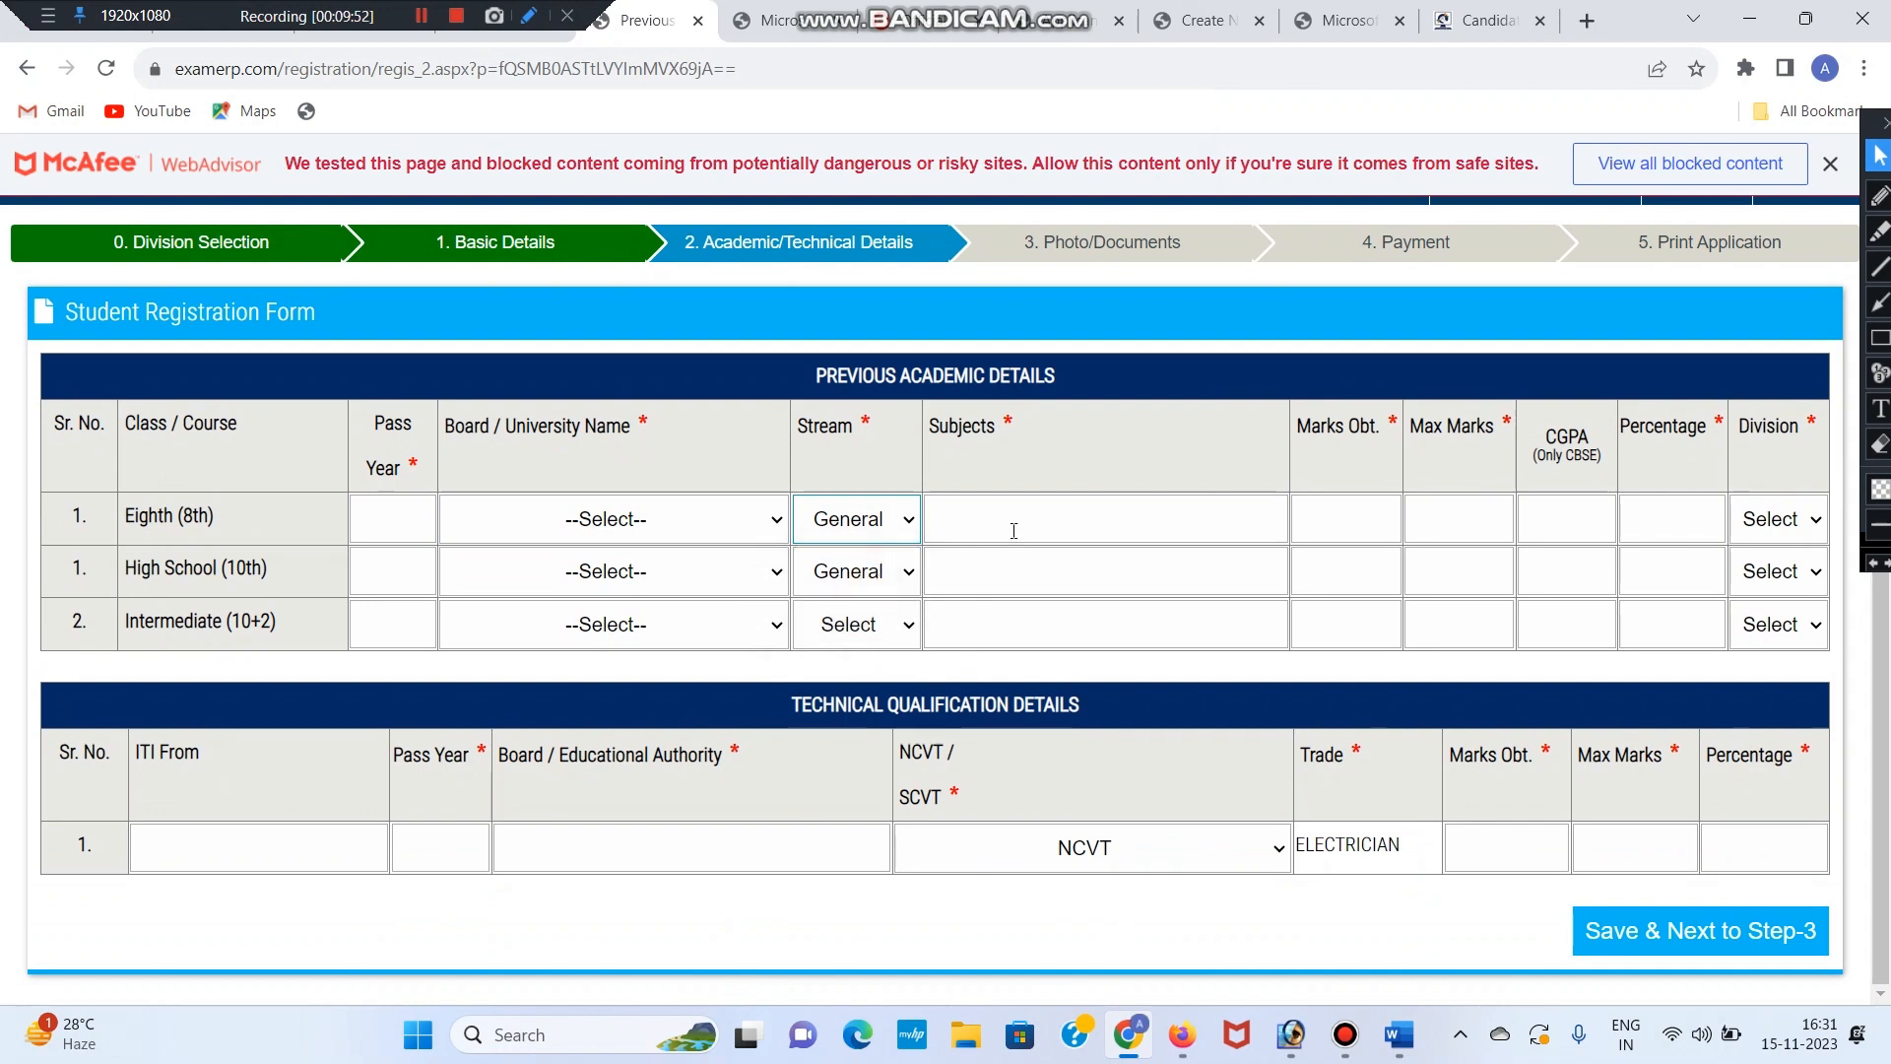
click(1014, 518)
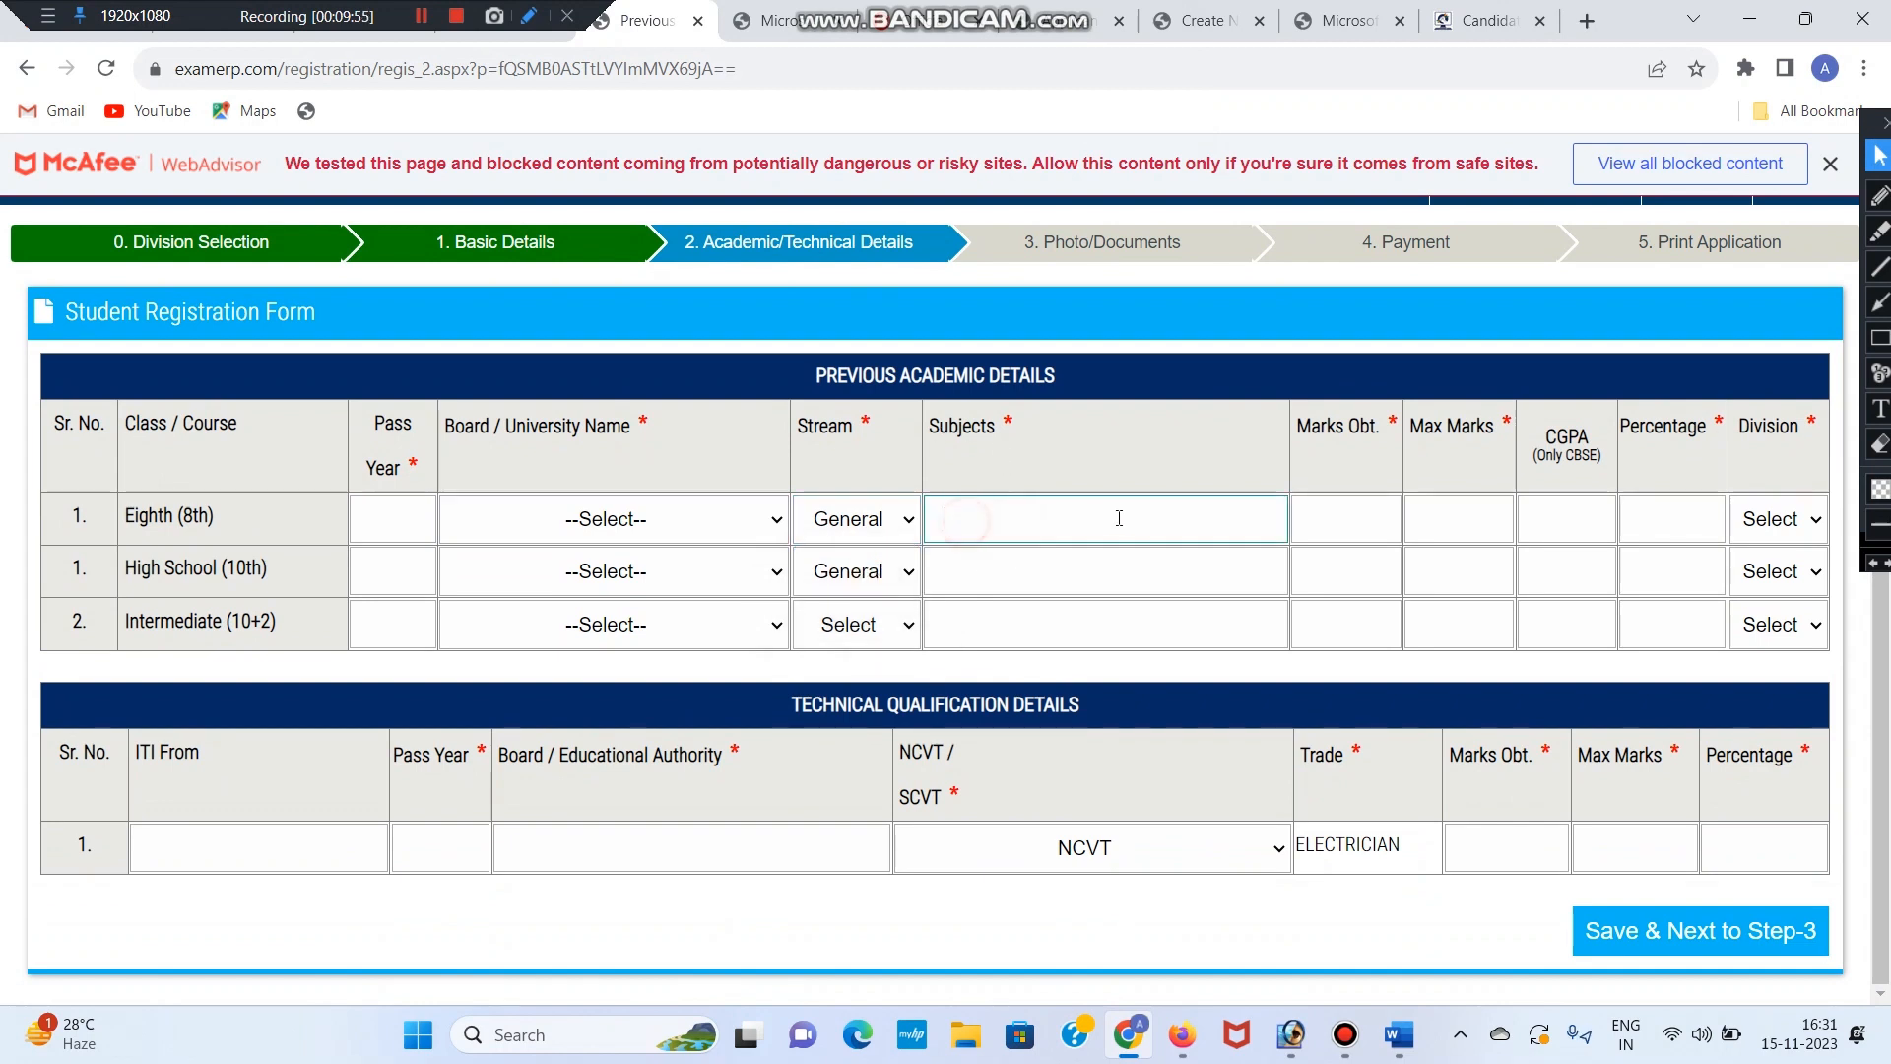
click(917, 427)
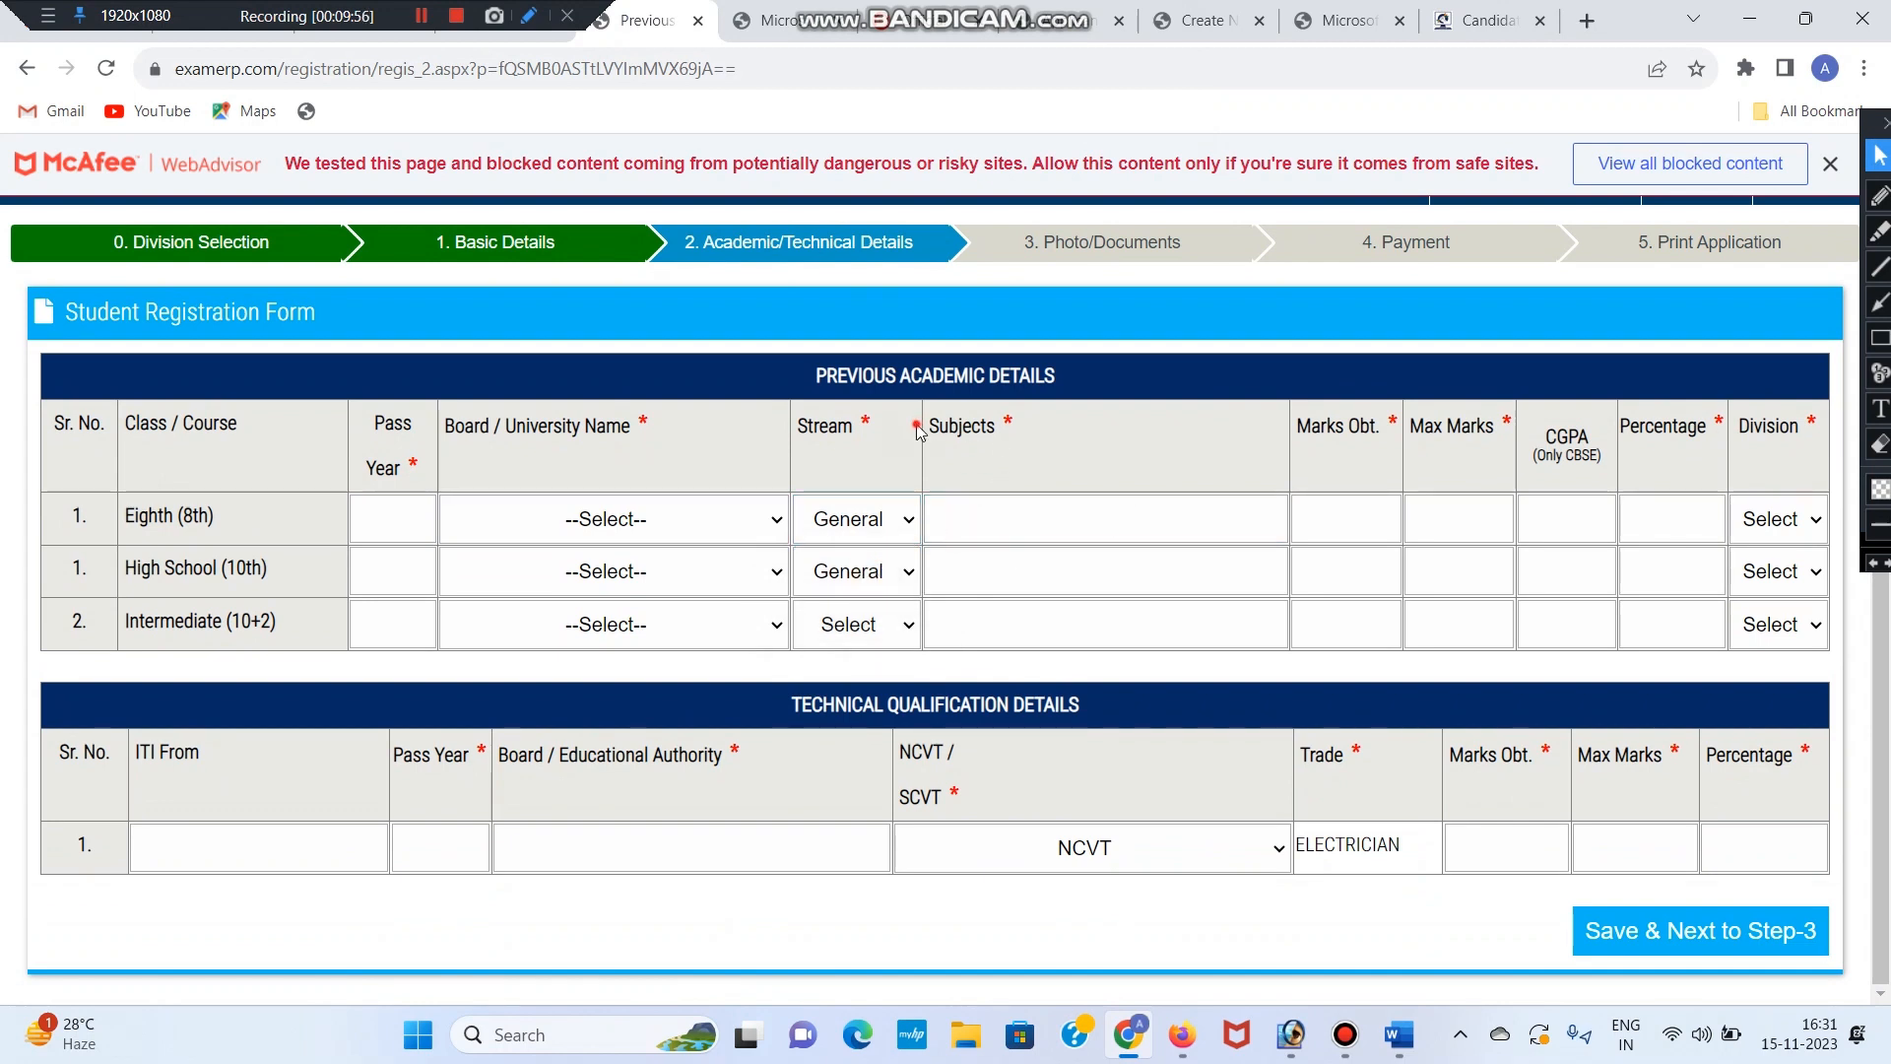
drag(1295, 425, 1369, 425)
click(1371, 428)
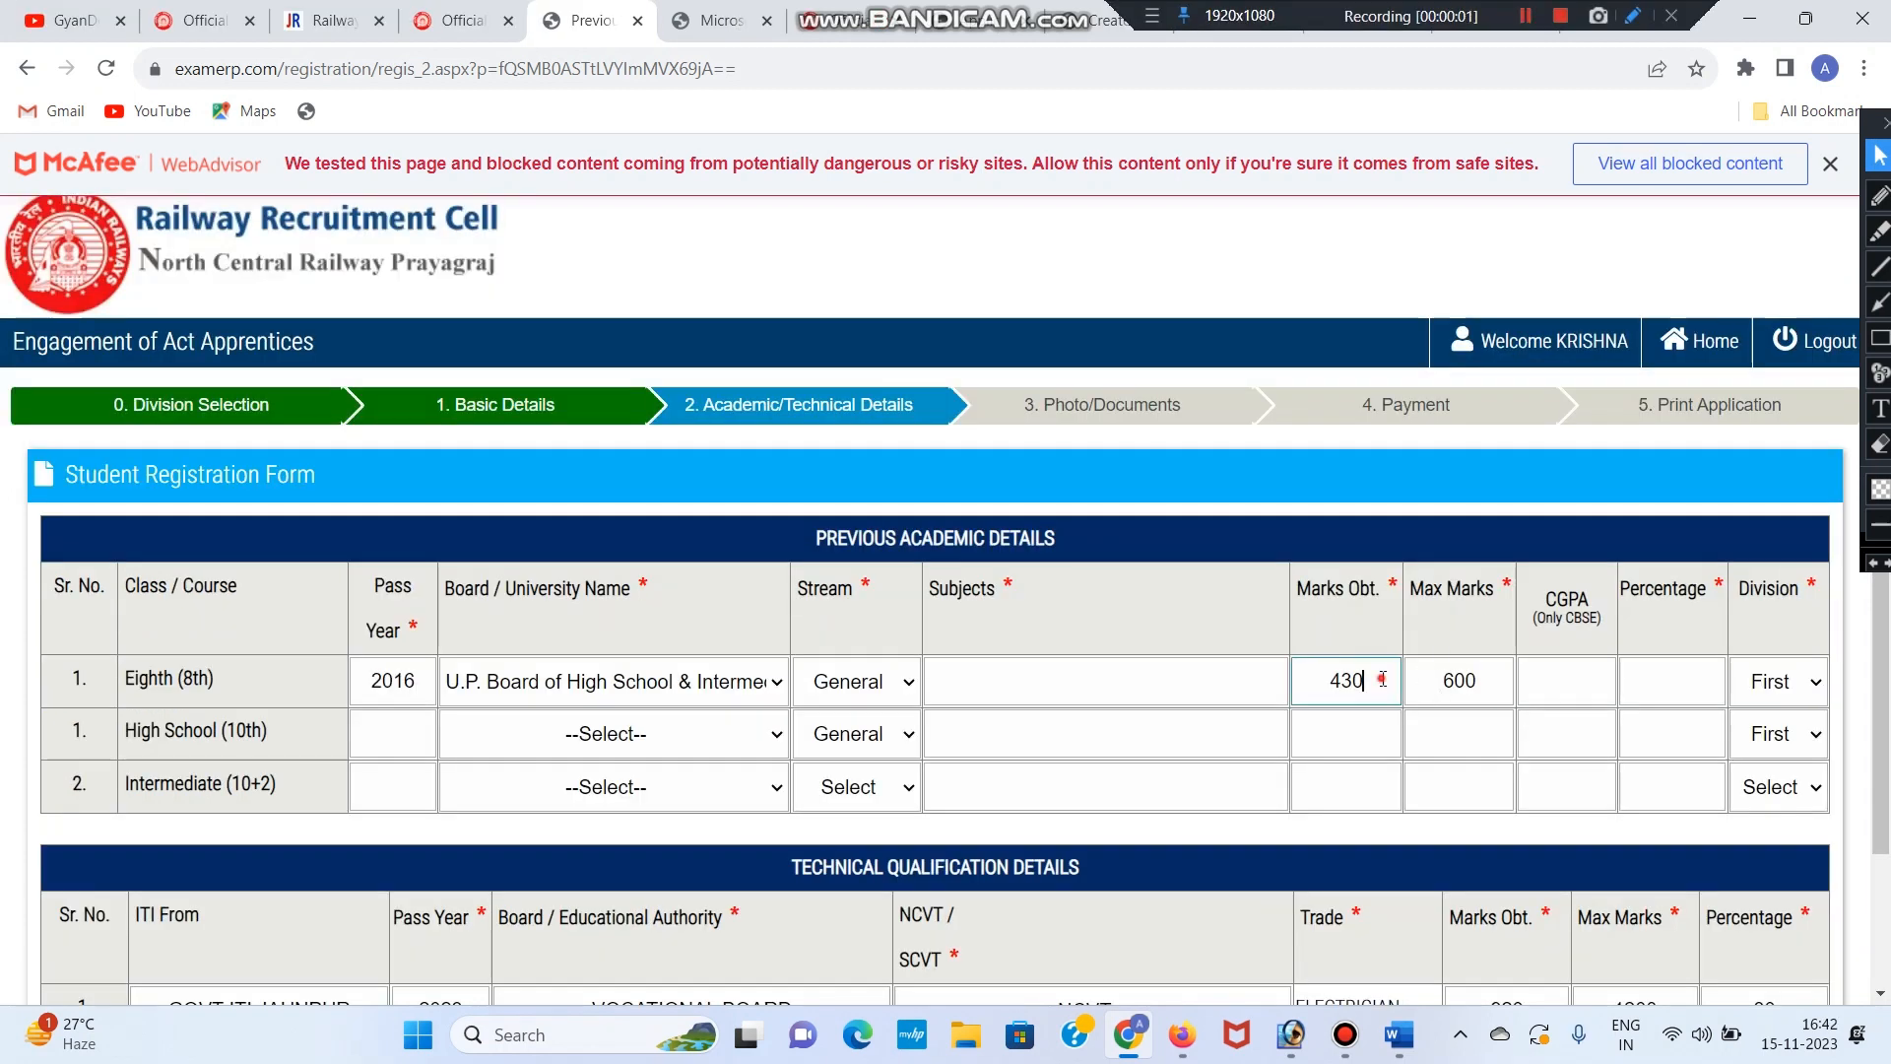
double_click(1381, 680)
double_click(1381, 679)
drag(1409, 593, 1497, 621)
click(1498, 675)
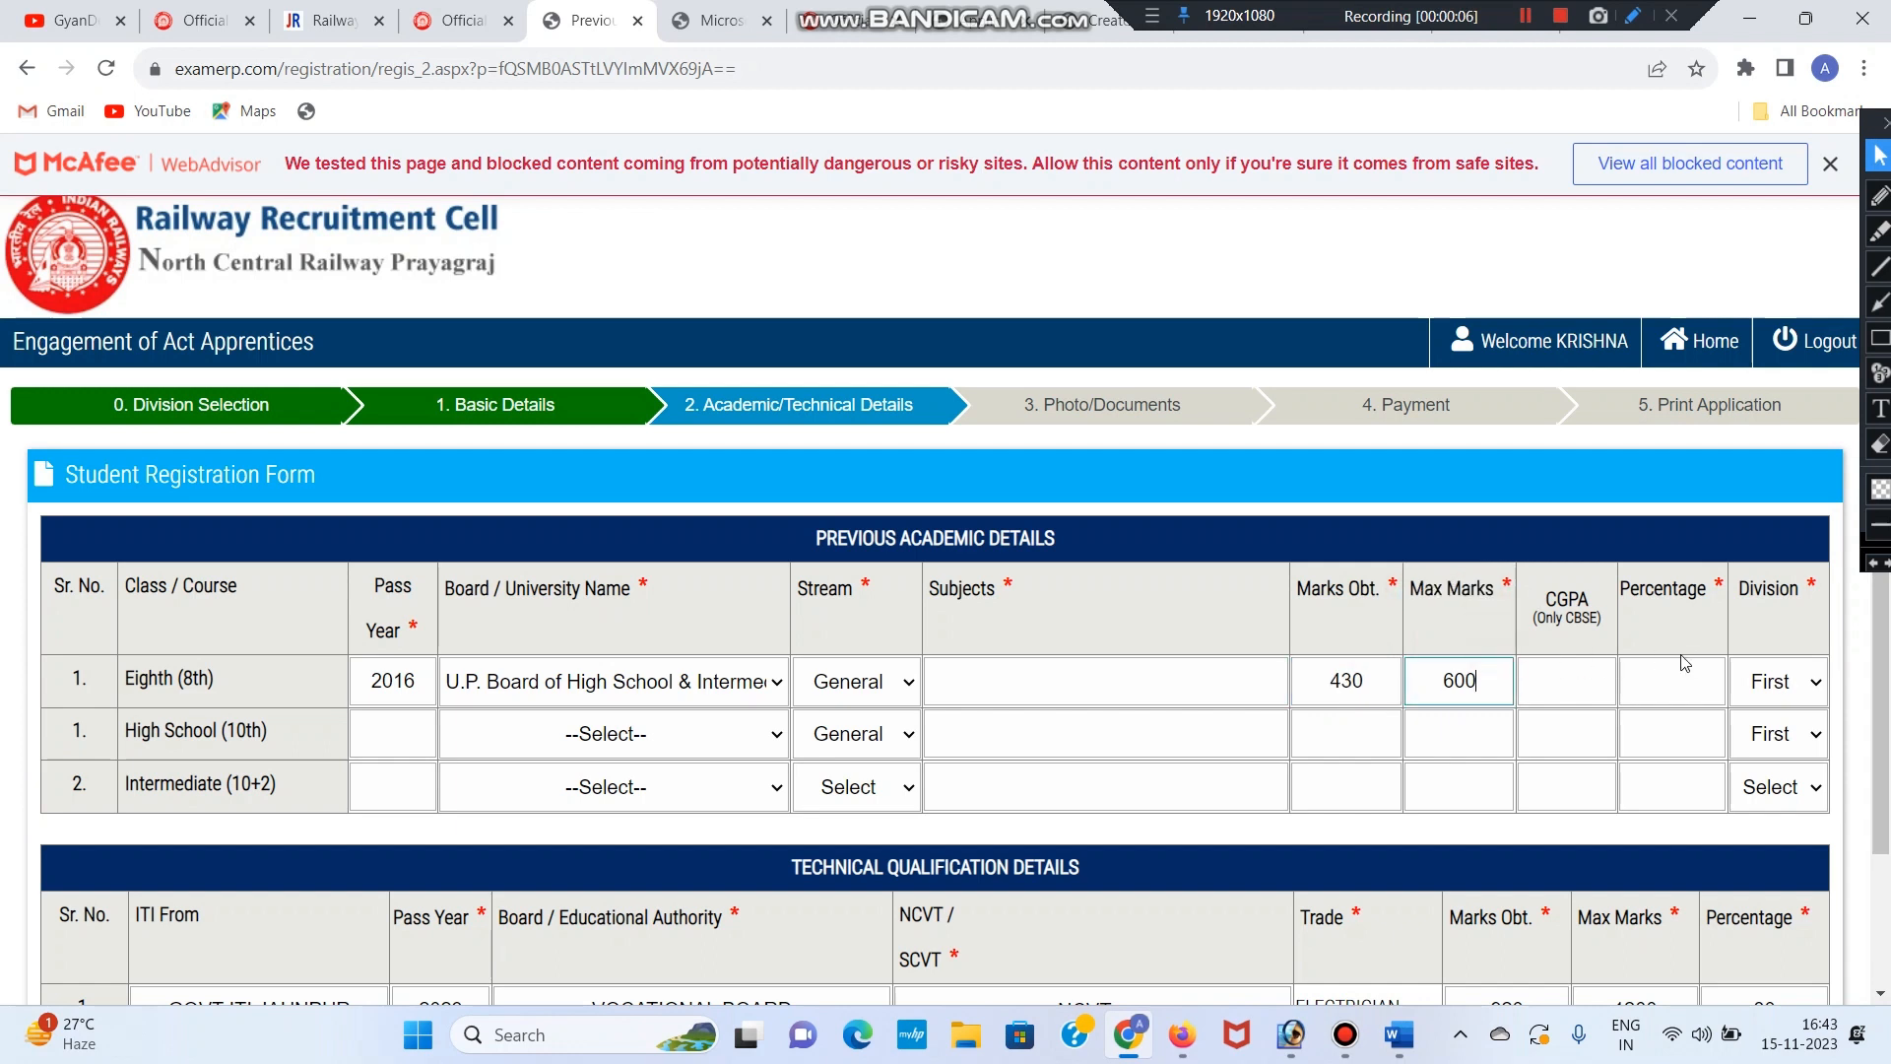
scroll(1686, 663, down, 1)
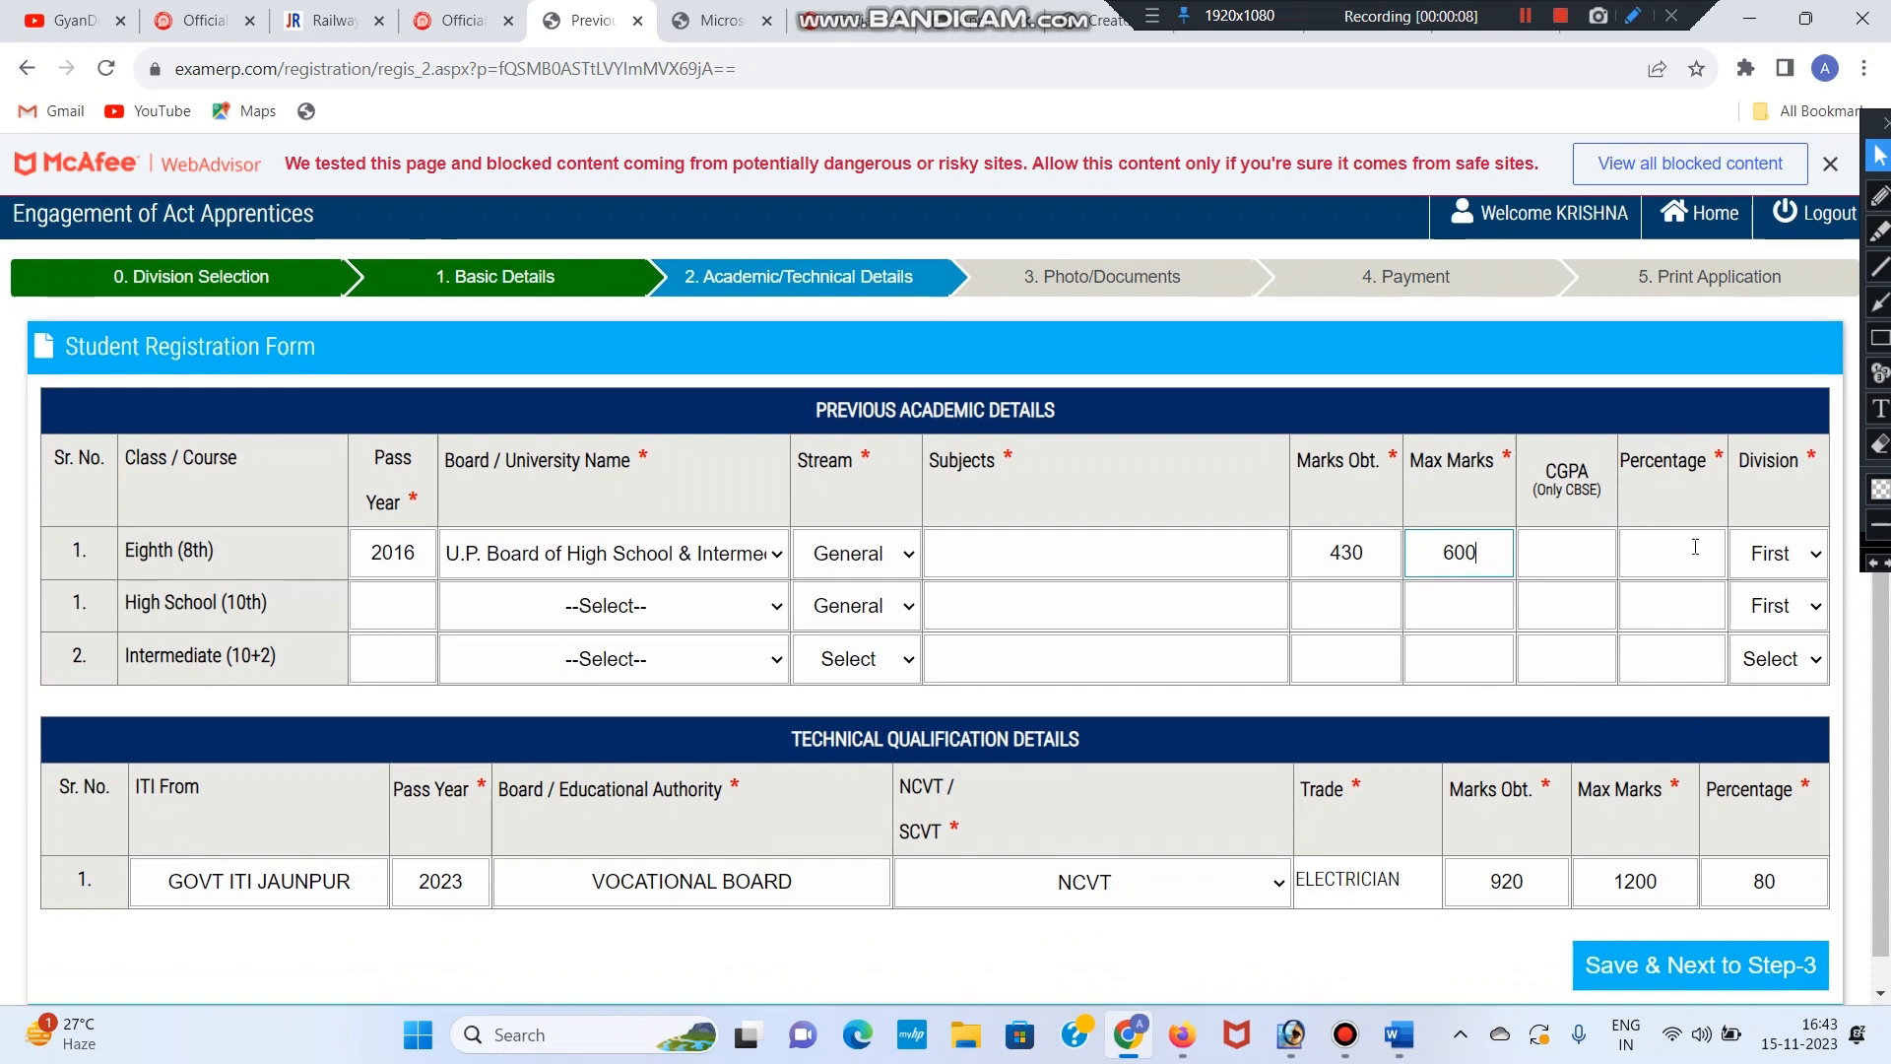
scroll(1696, 552, down, 1)
click(1652, 530)
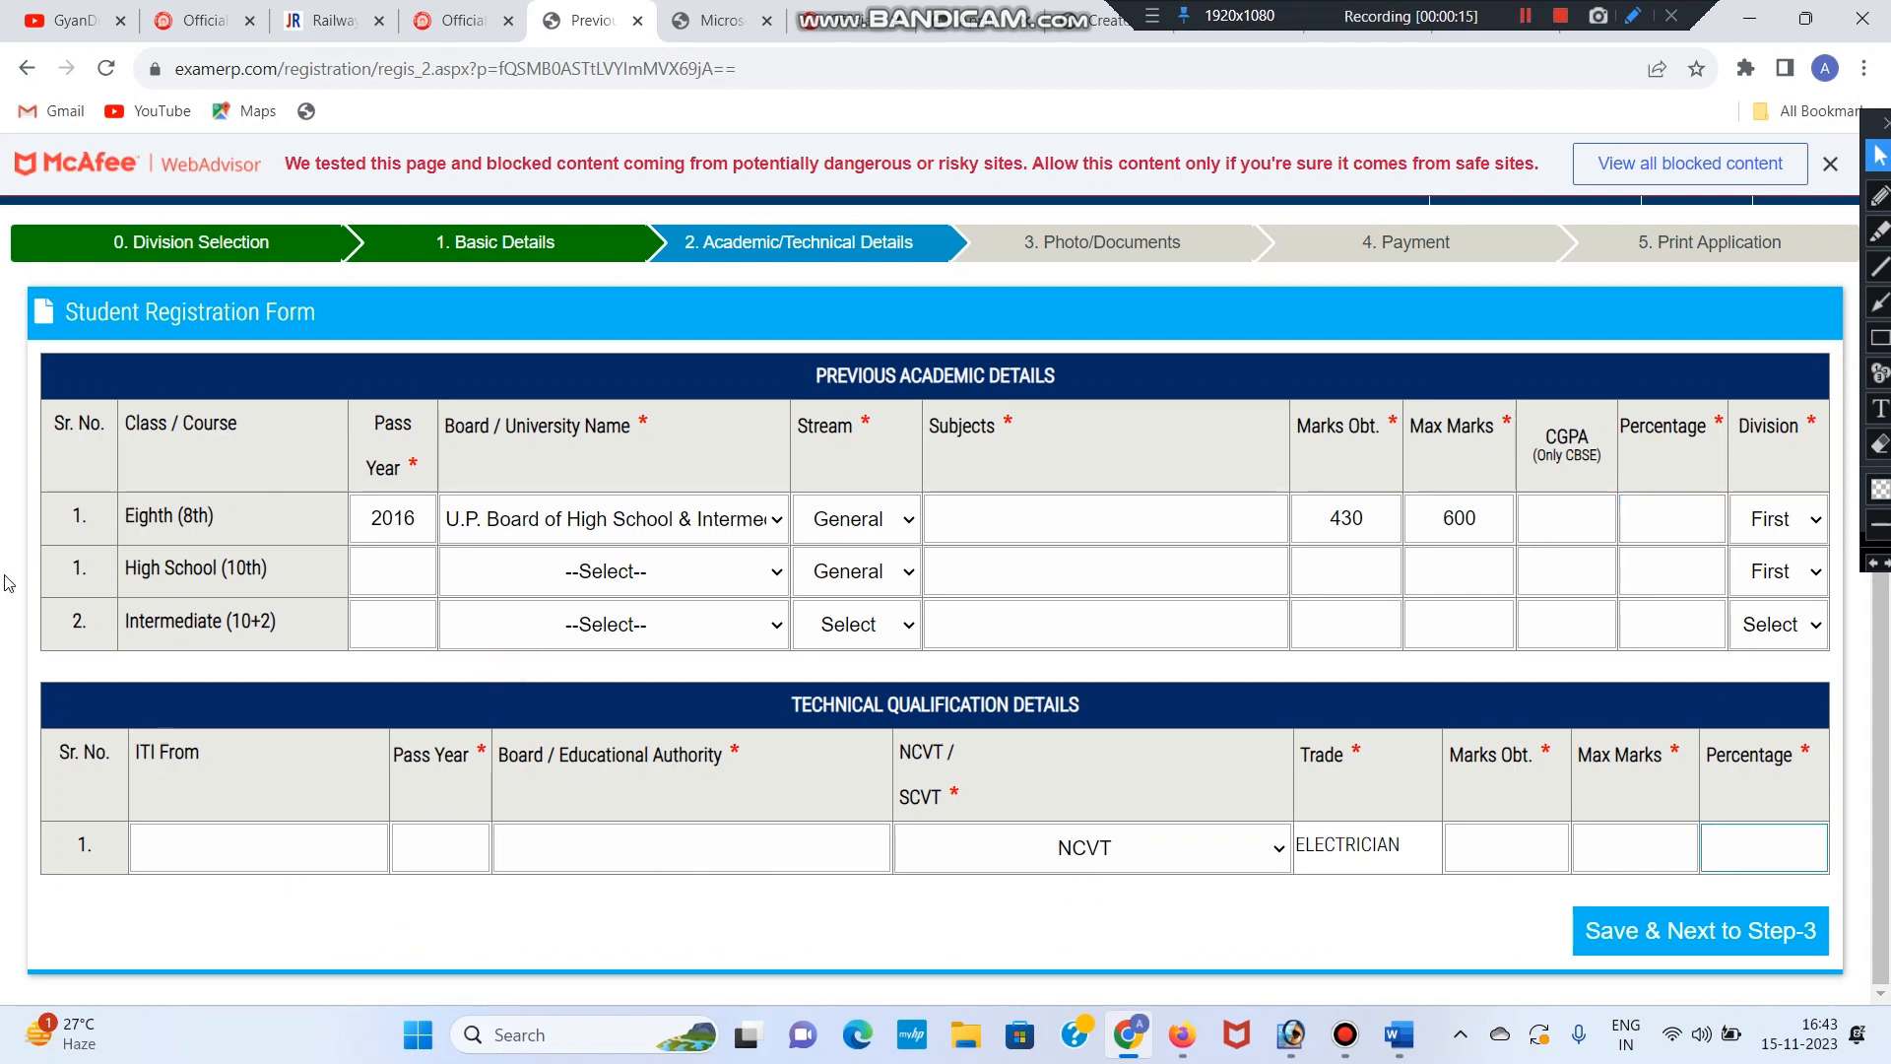
Set the High School (10th) pass year to 2018 and its board to U.P. Board of High School & Intermediate Education, Allahabad.
triple_click(242, 570)
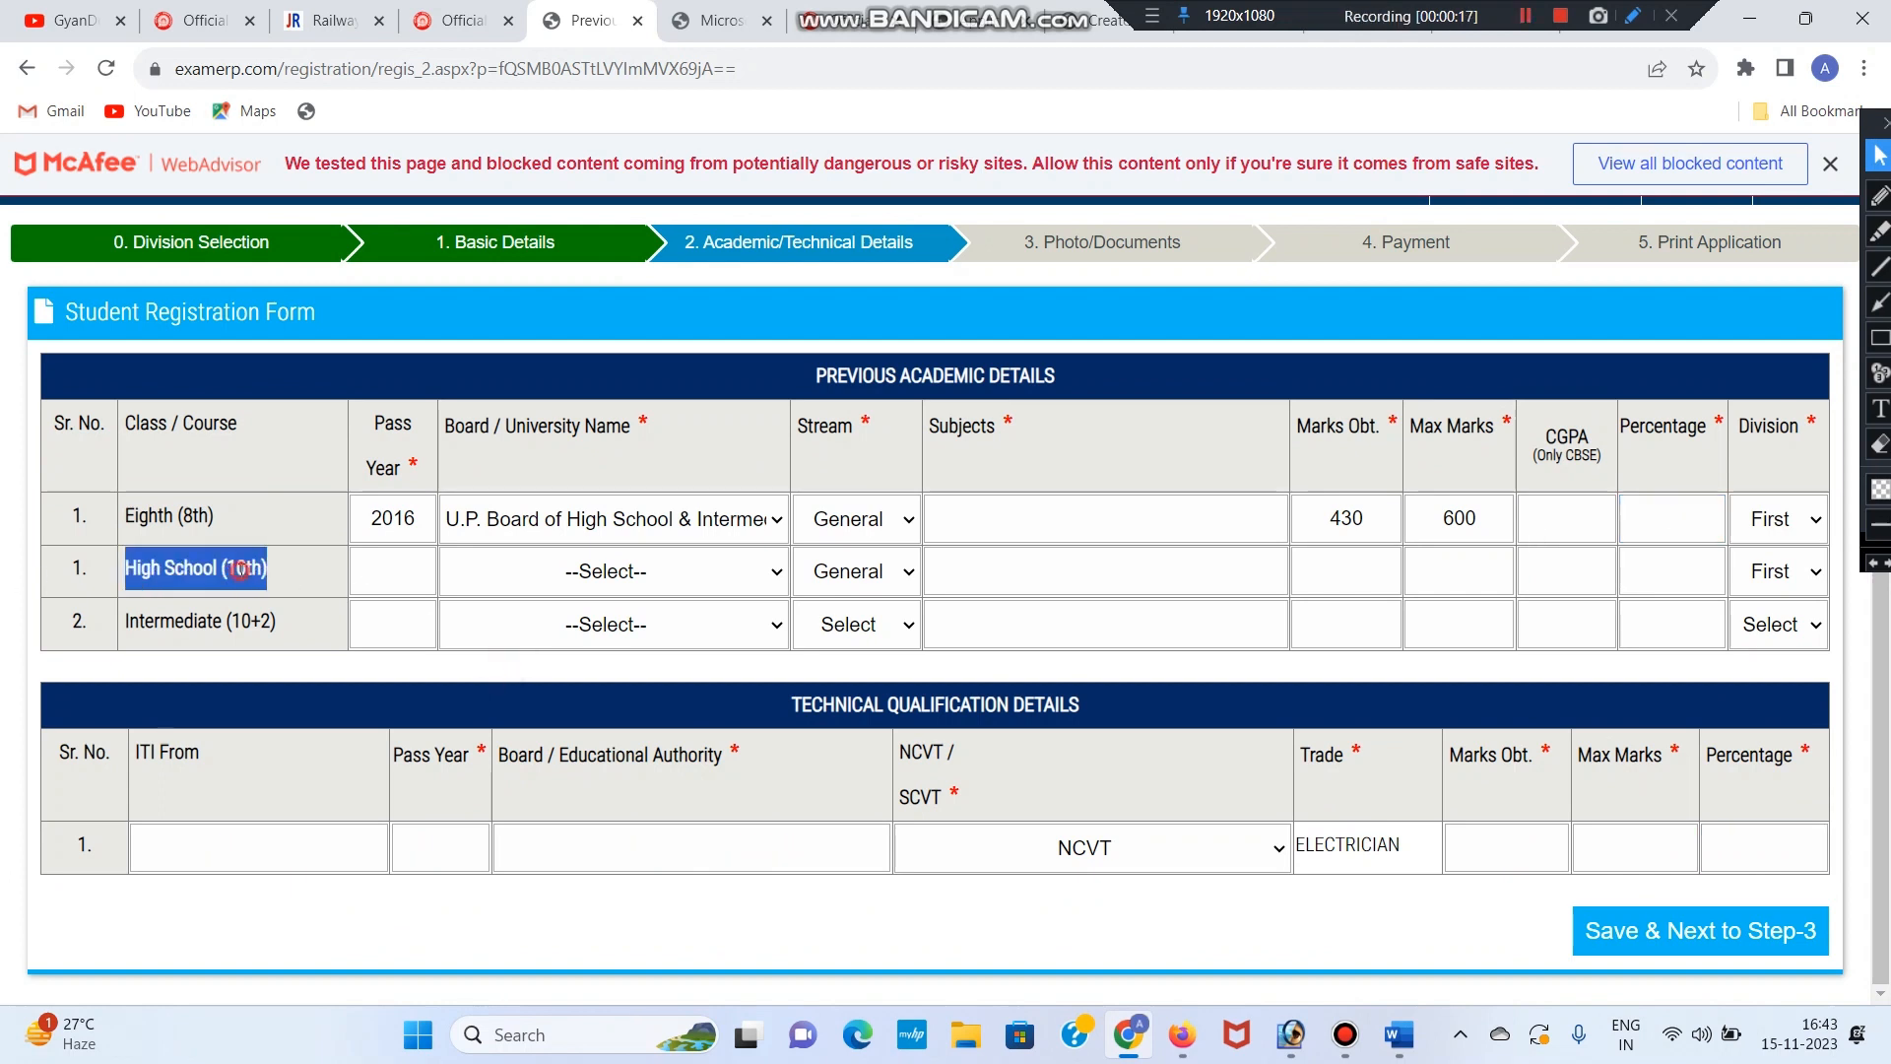
click(412, 558)
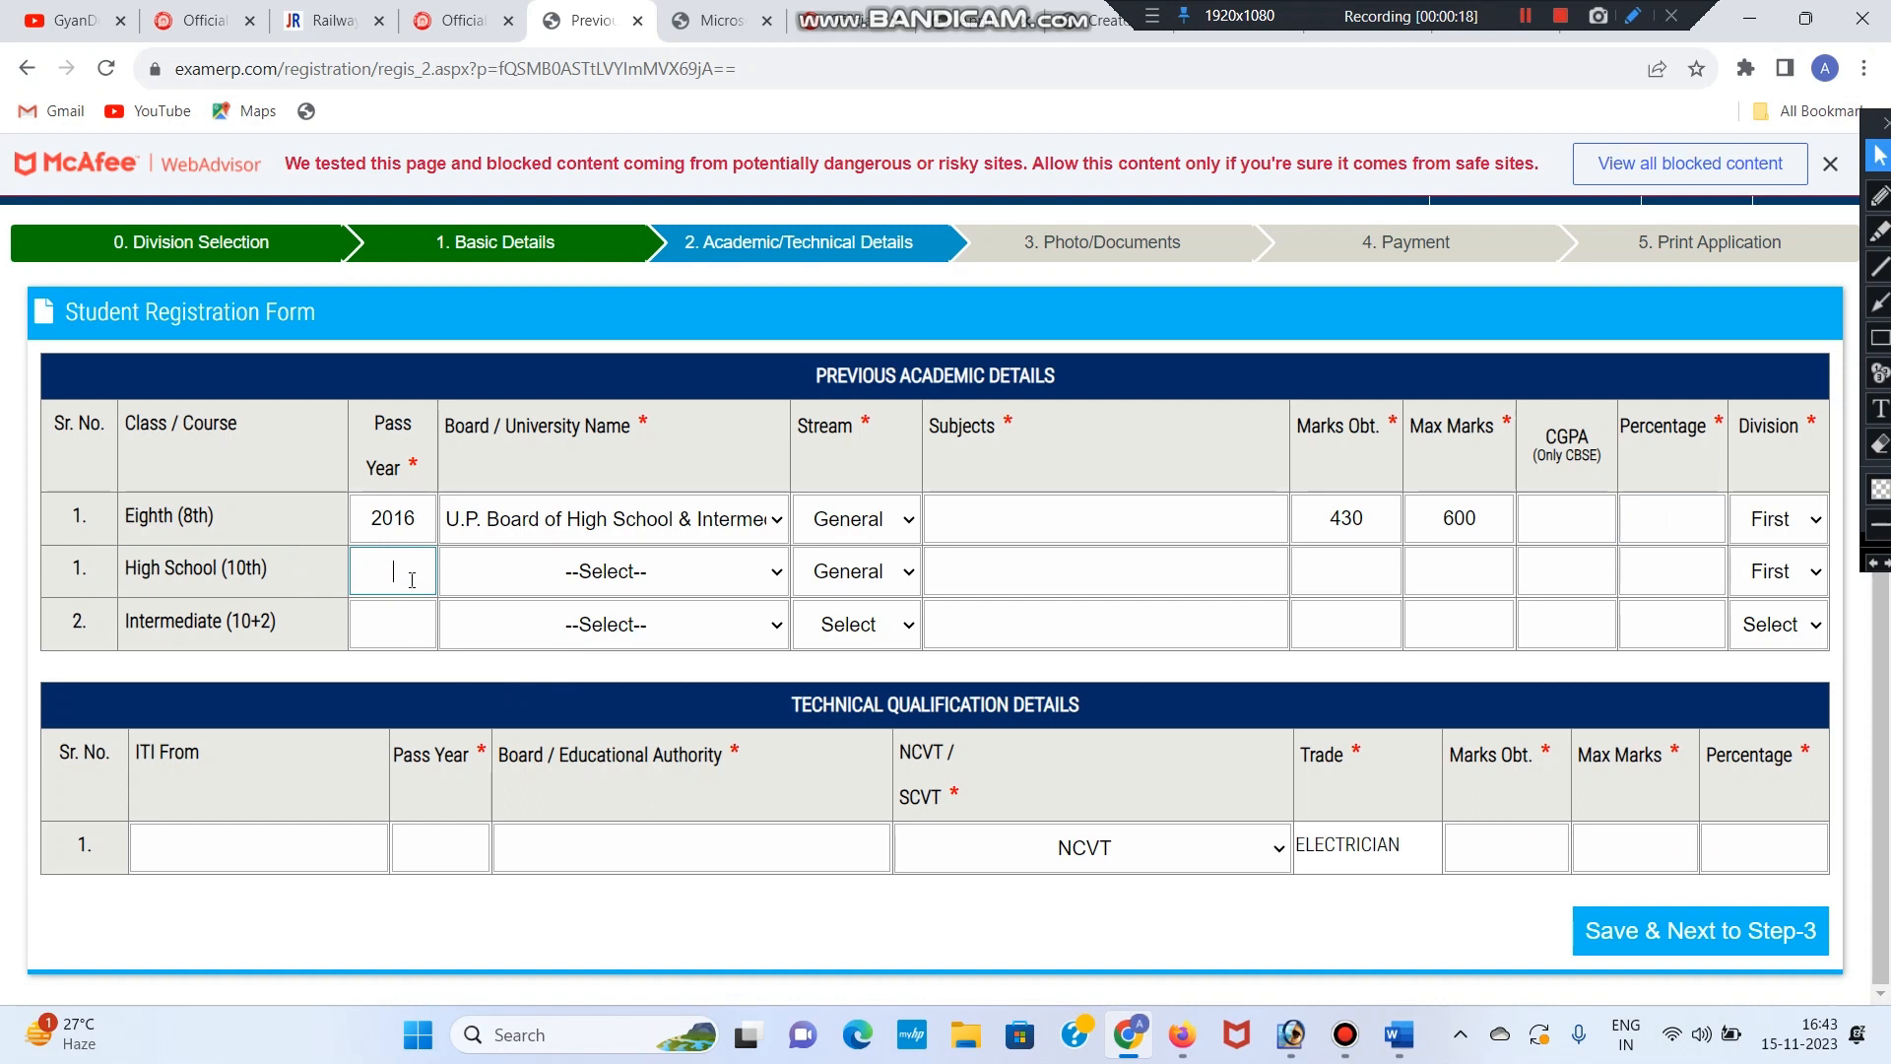
text(2018)
click(576, 591)
text(ut)
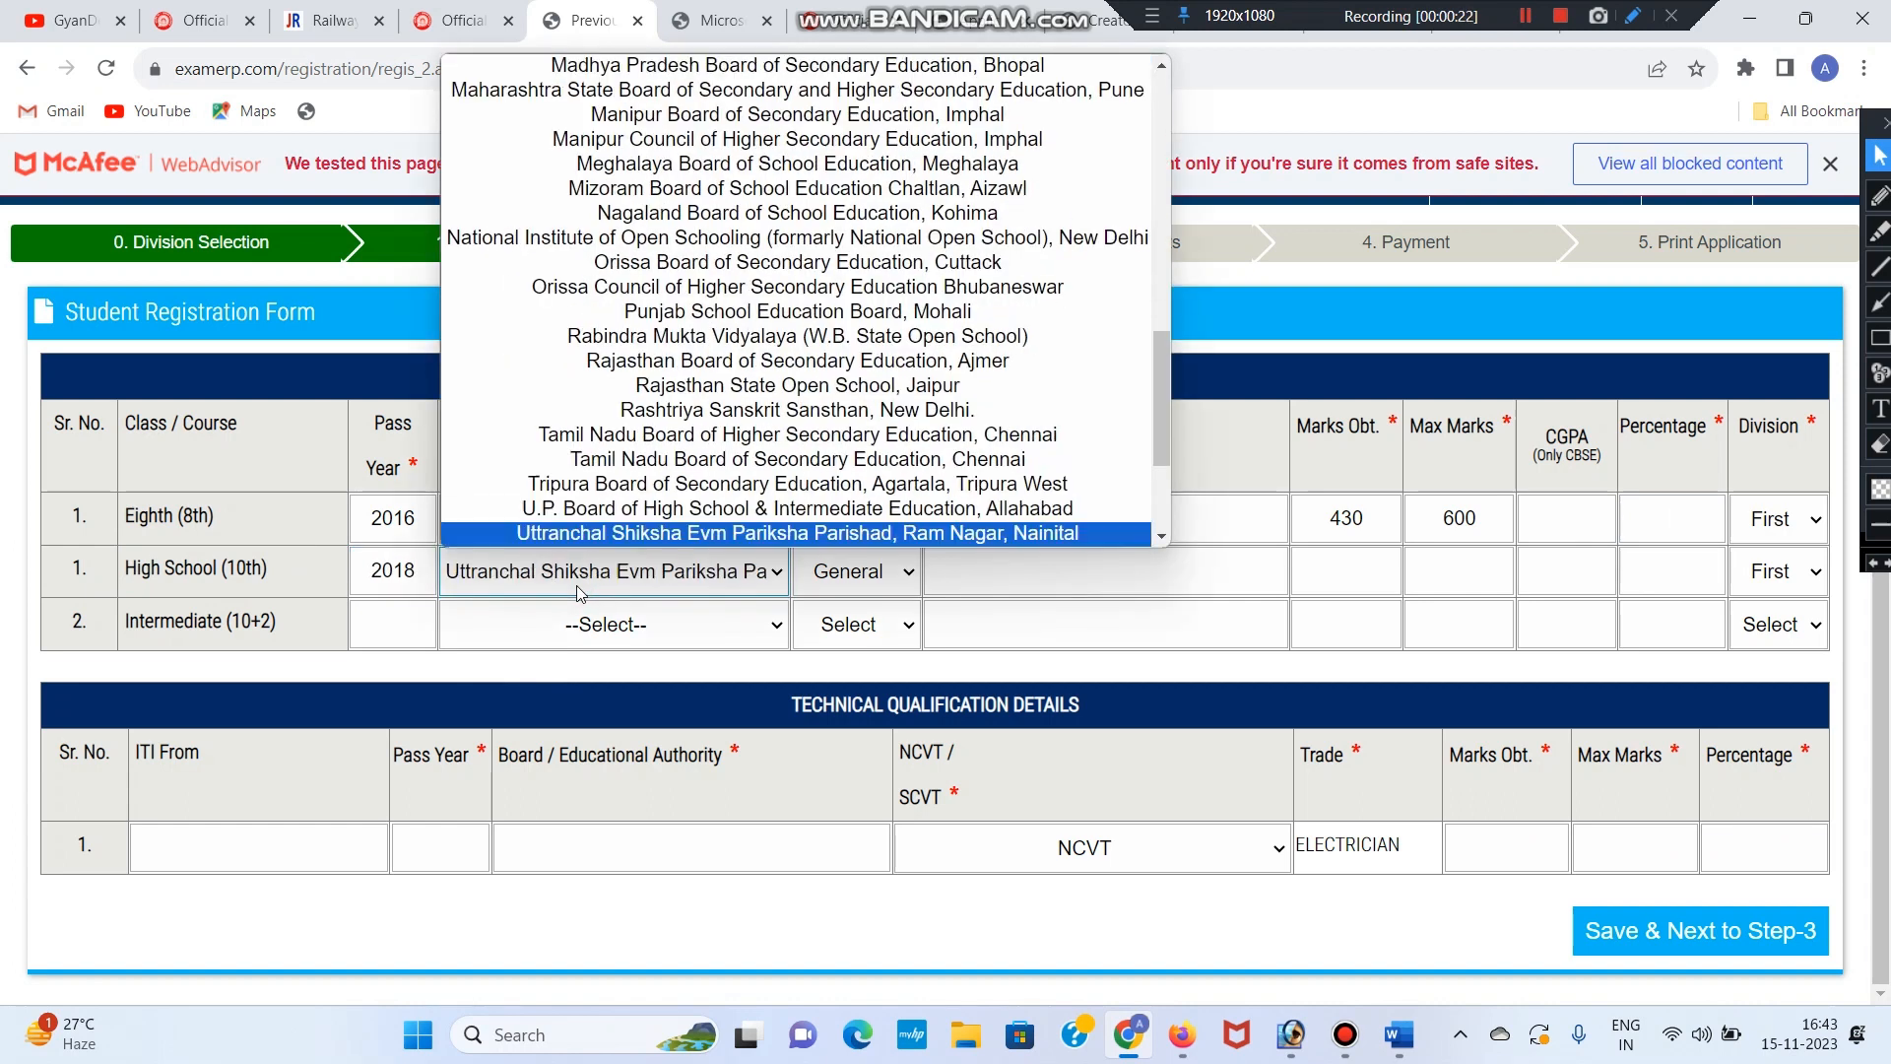
key(Up)
key(Return)
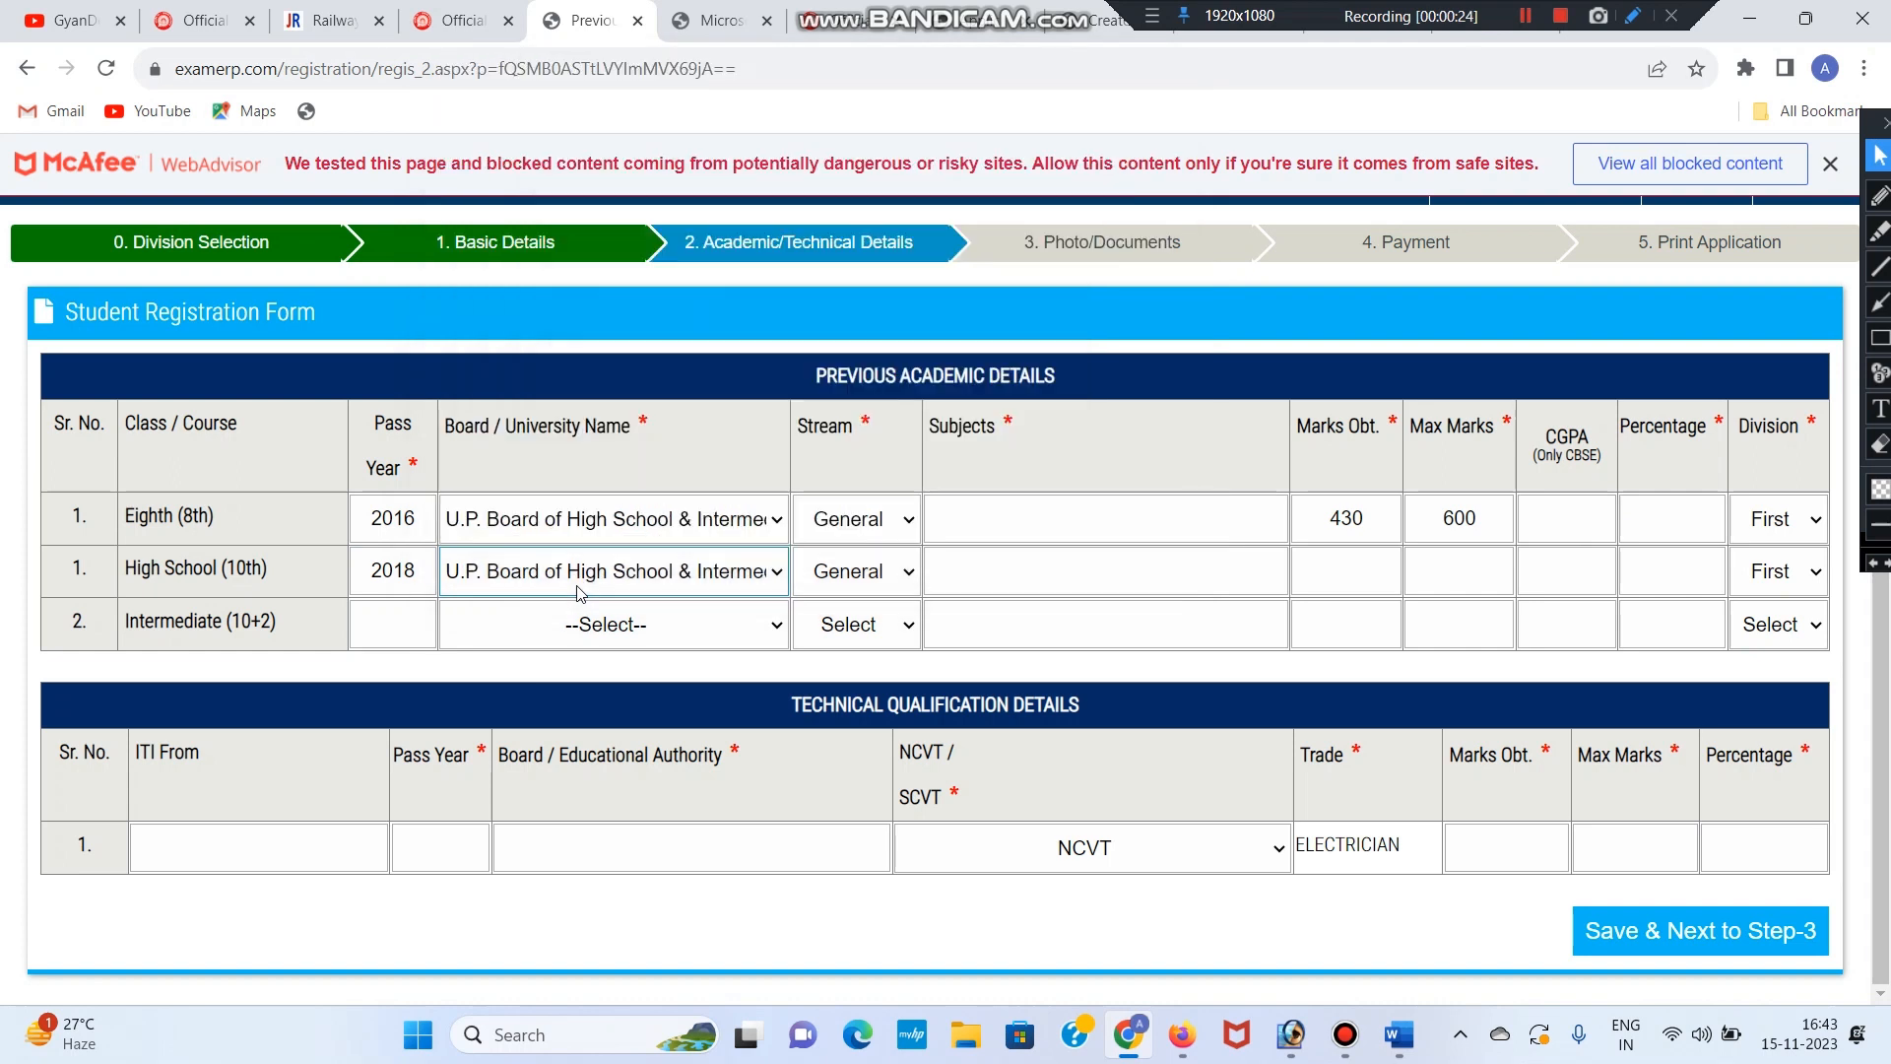
Keep General as the High School (10th) stream and enter HINDI ENGLISH as its subjects.
click(902, 571)
click(963, 563)
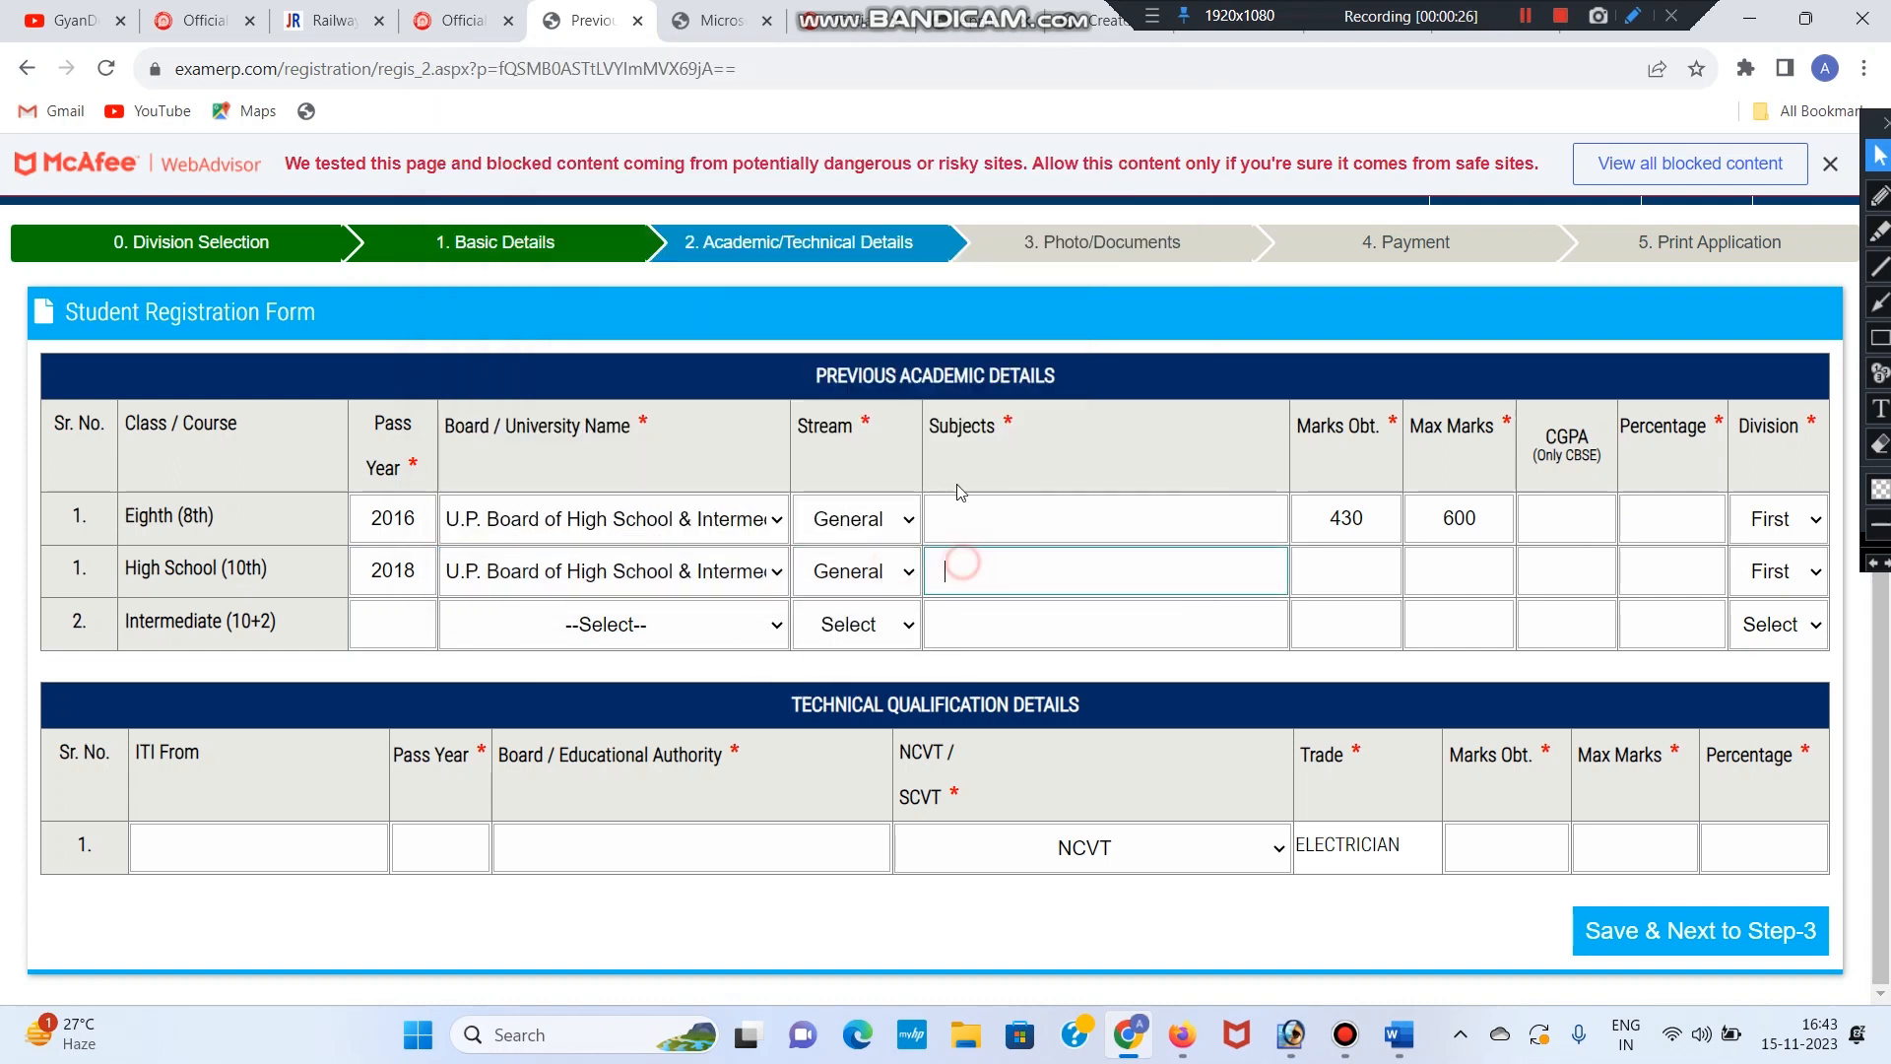
drag(931, 422, 996, 469)
click(978, 587)
text(HINDI ENGLISH)
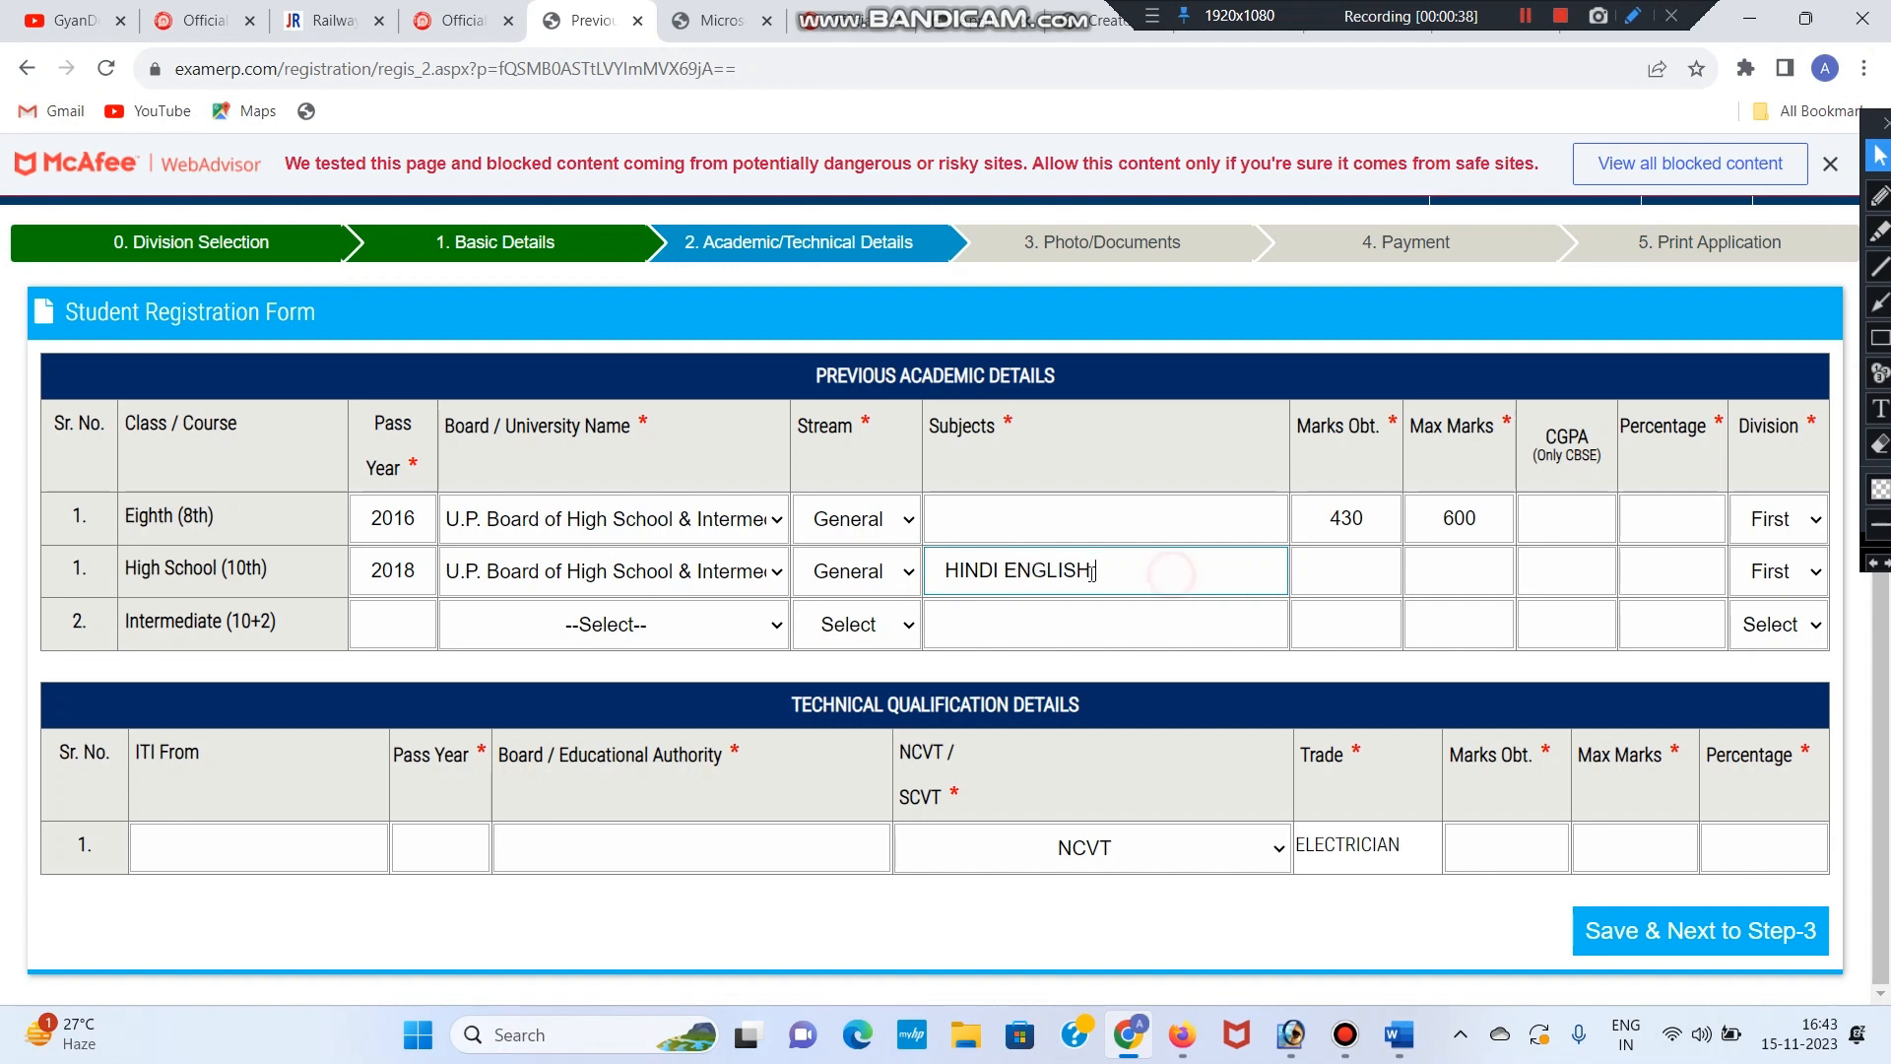
Enter High School (10th) max marks 600, marks obtained 438 and percentage 73, keeping the division as First.
click(1399, 428)
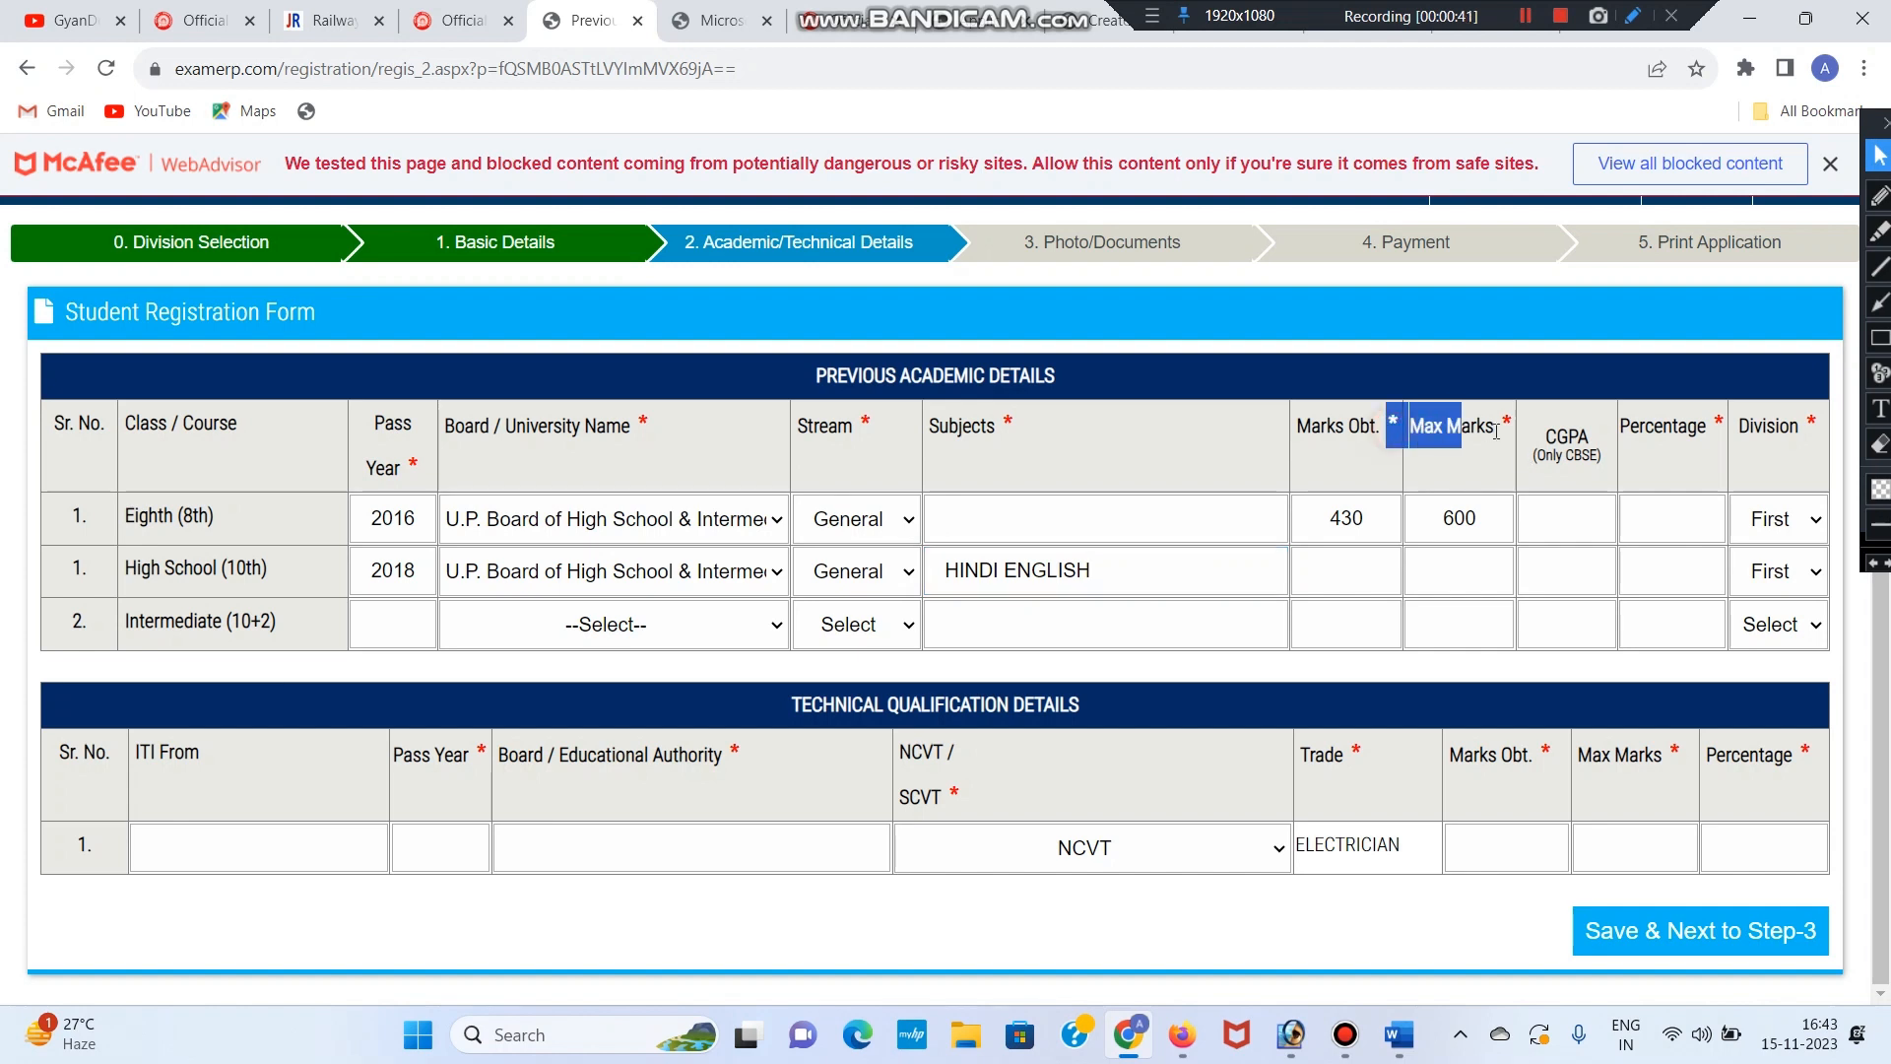
click(1459, 565)
text(6)
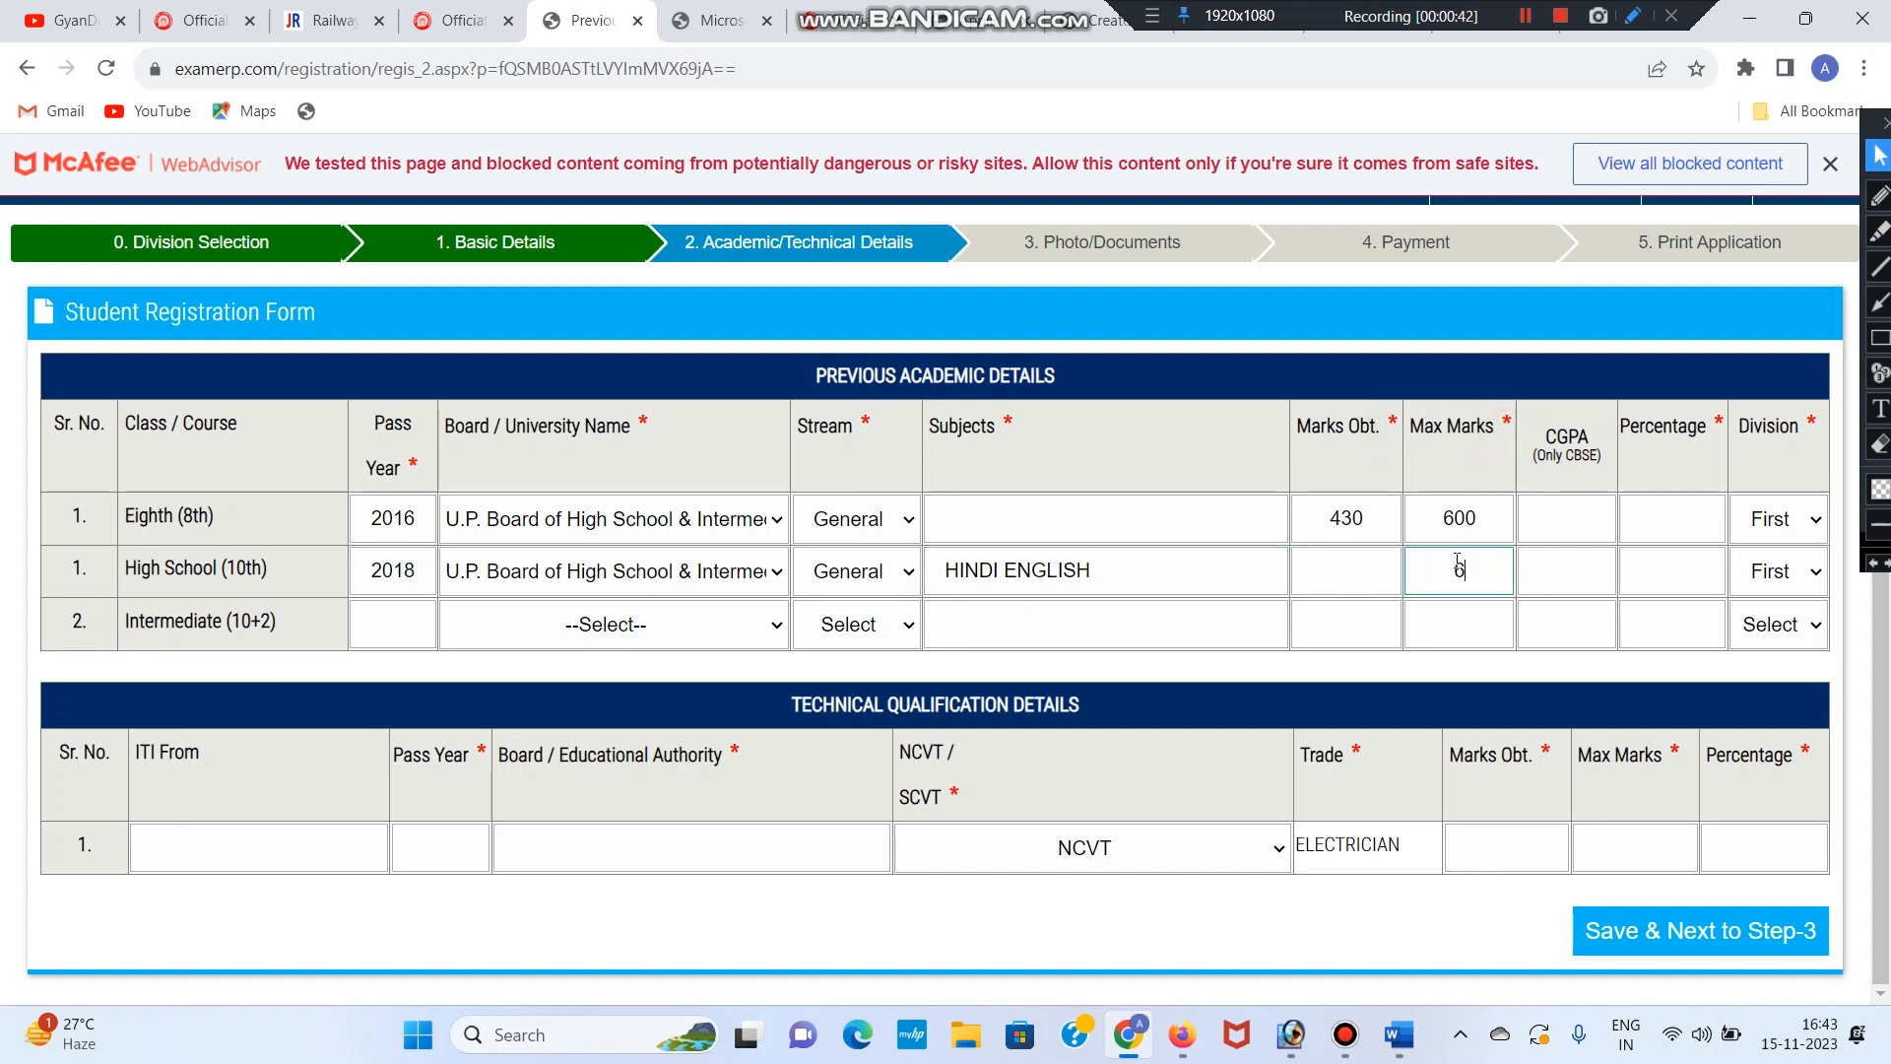
text(00)
click(1361, 574)
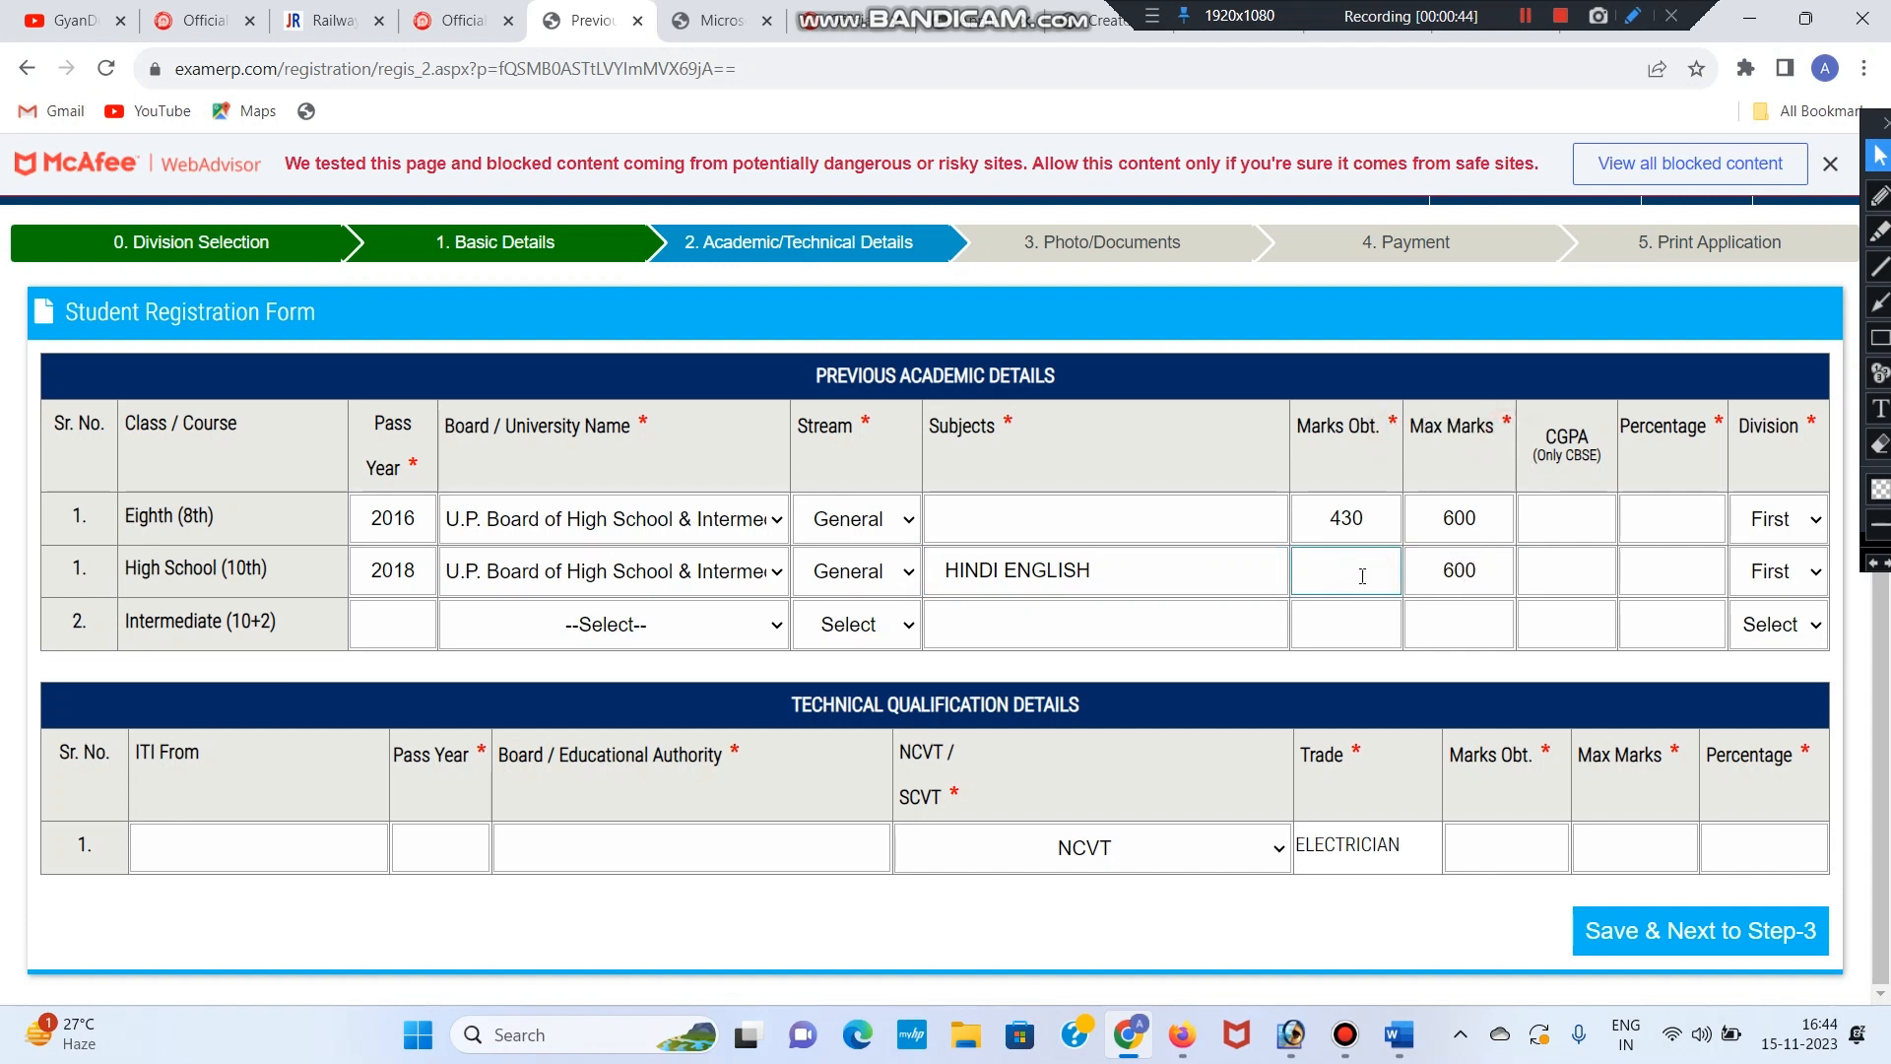
text(438)
click(1685, 571)
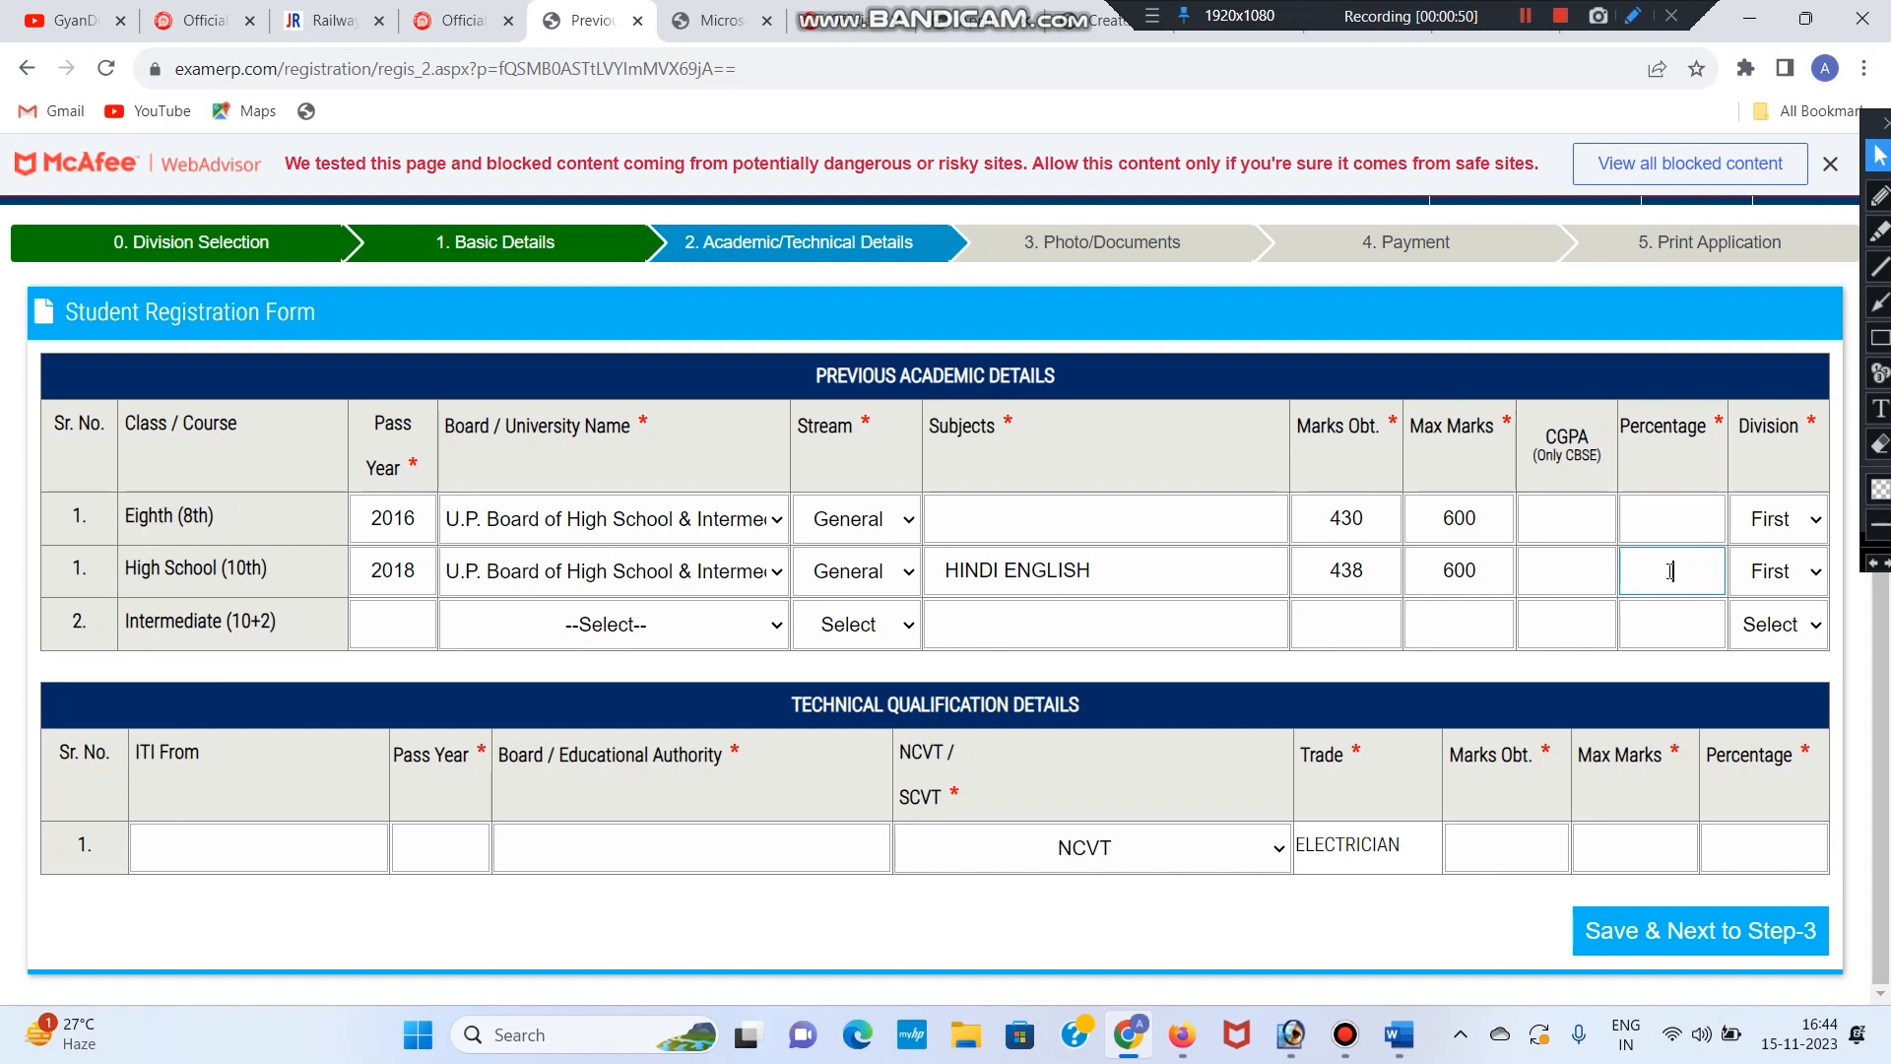
text(73)
click(1803, 579)
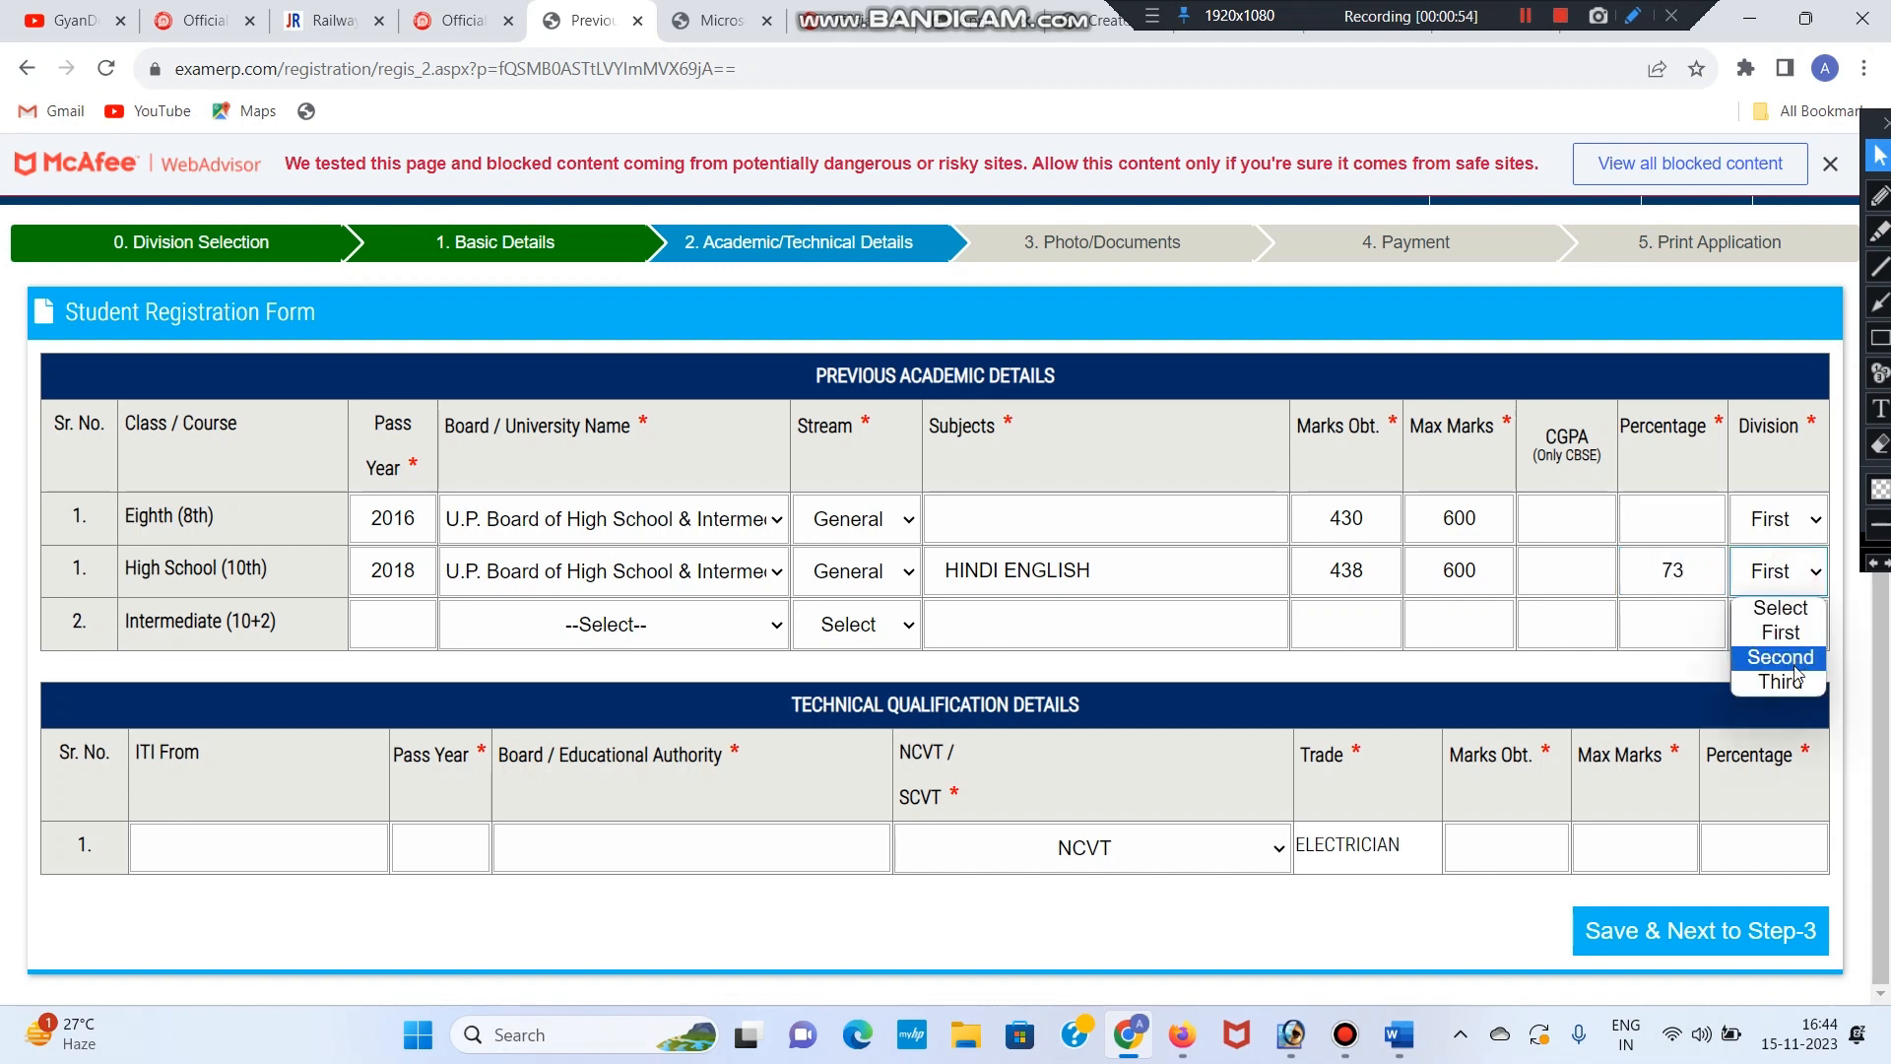
click(1726, 559)
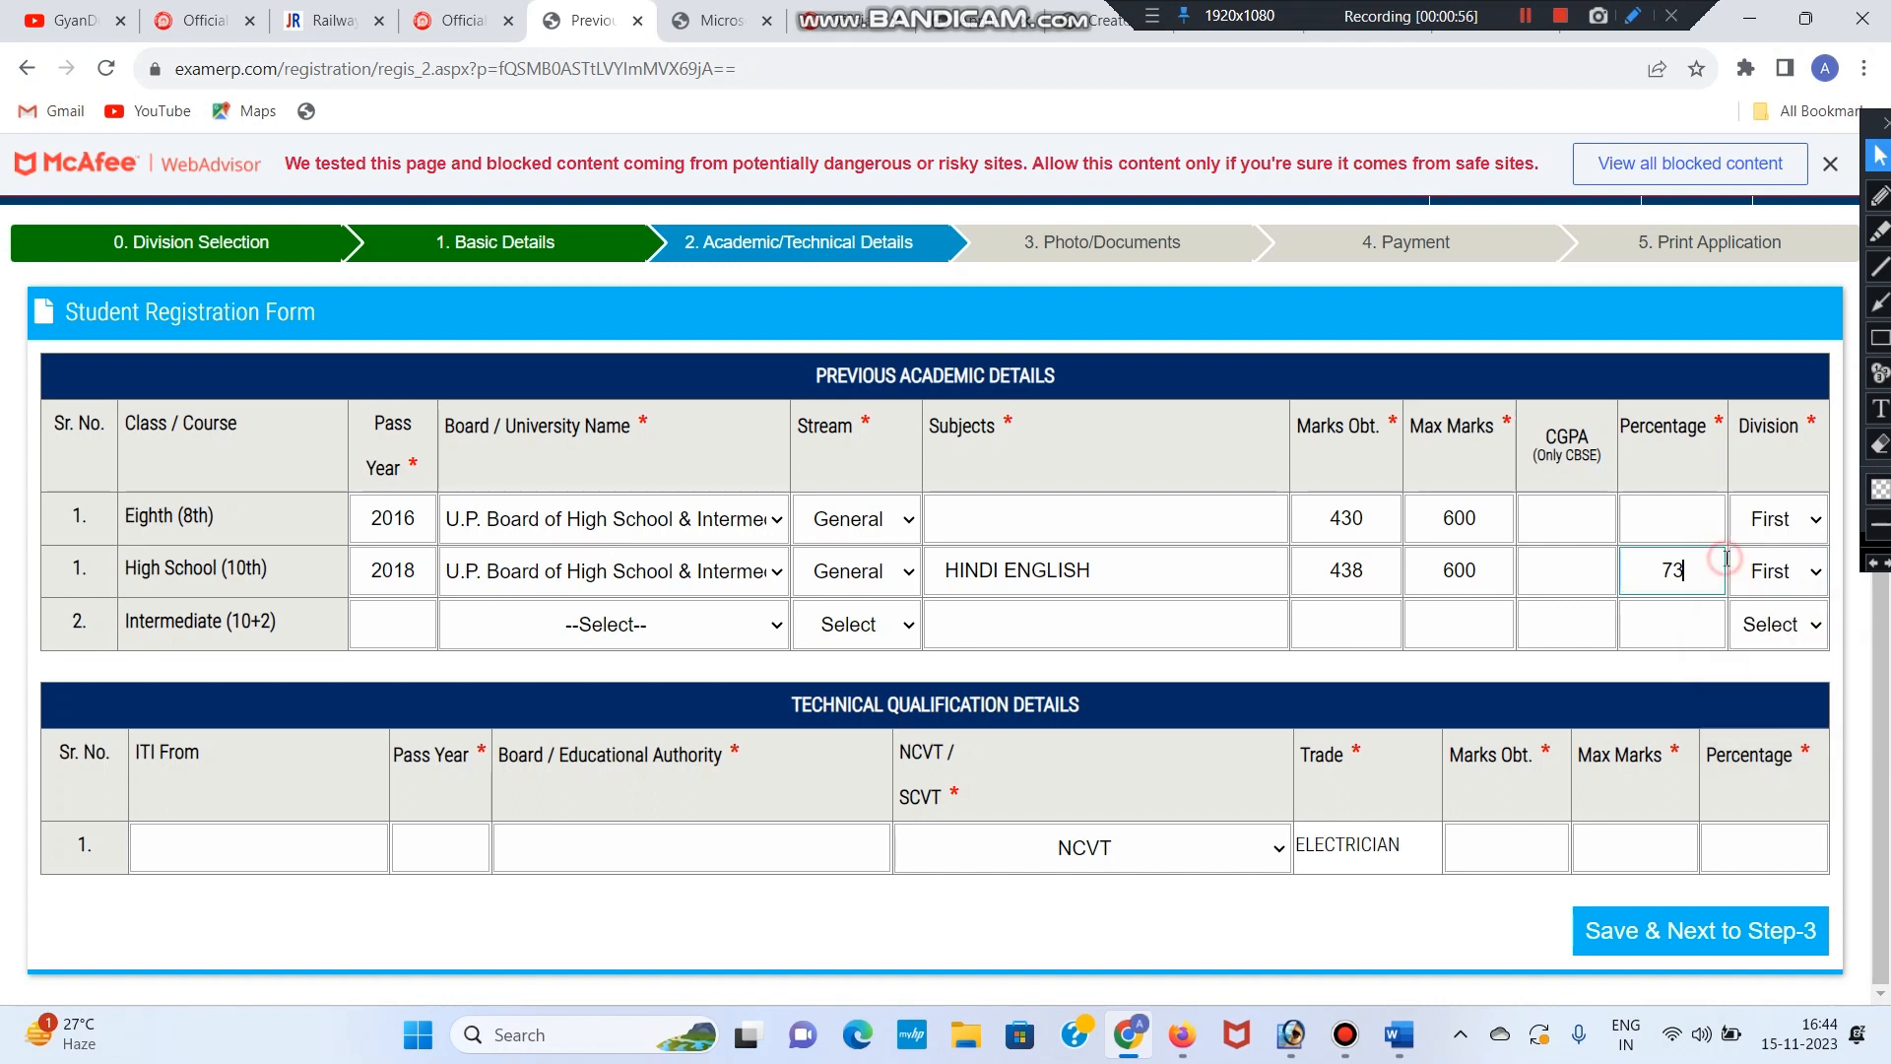
Set the Intermediate (10+2) pass year to 2020.
double_click(170, 628)
drag(171, 628, 387, 628)
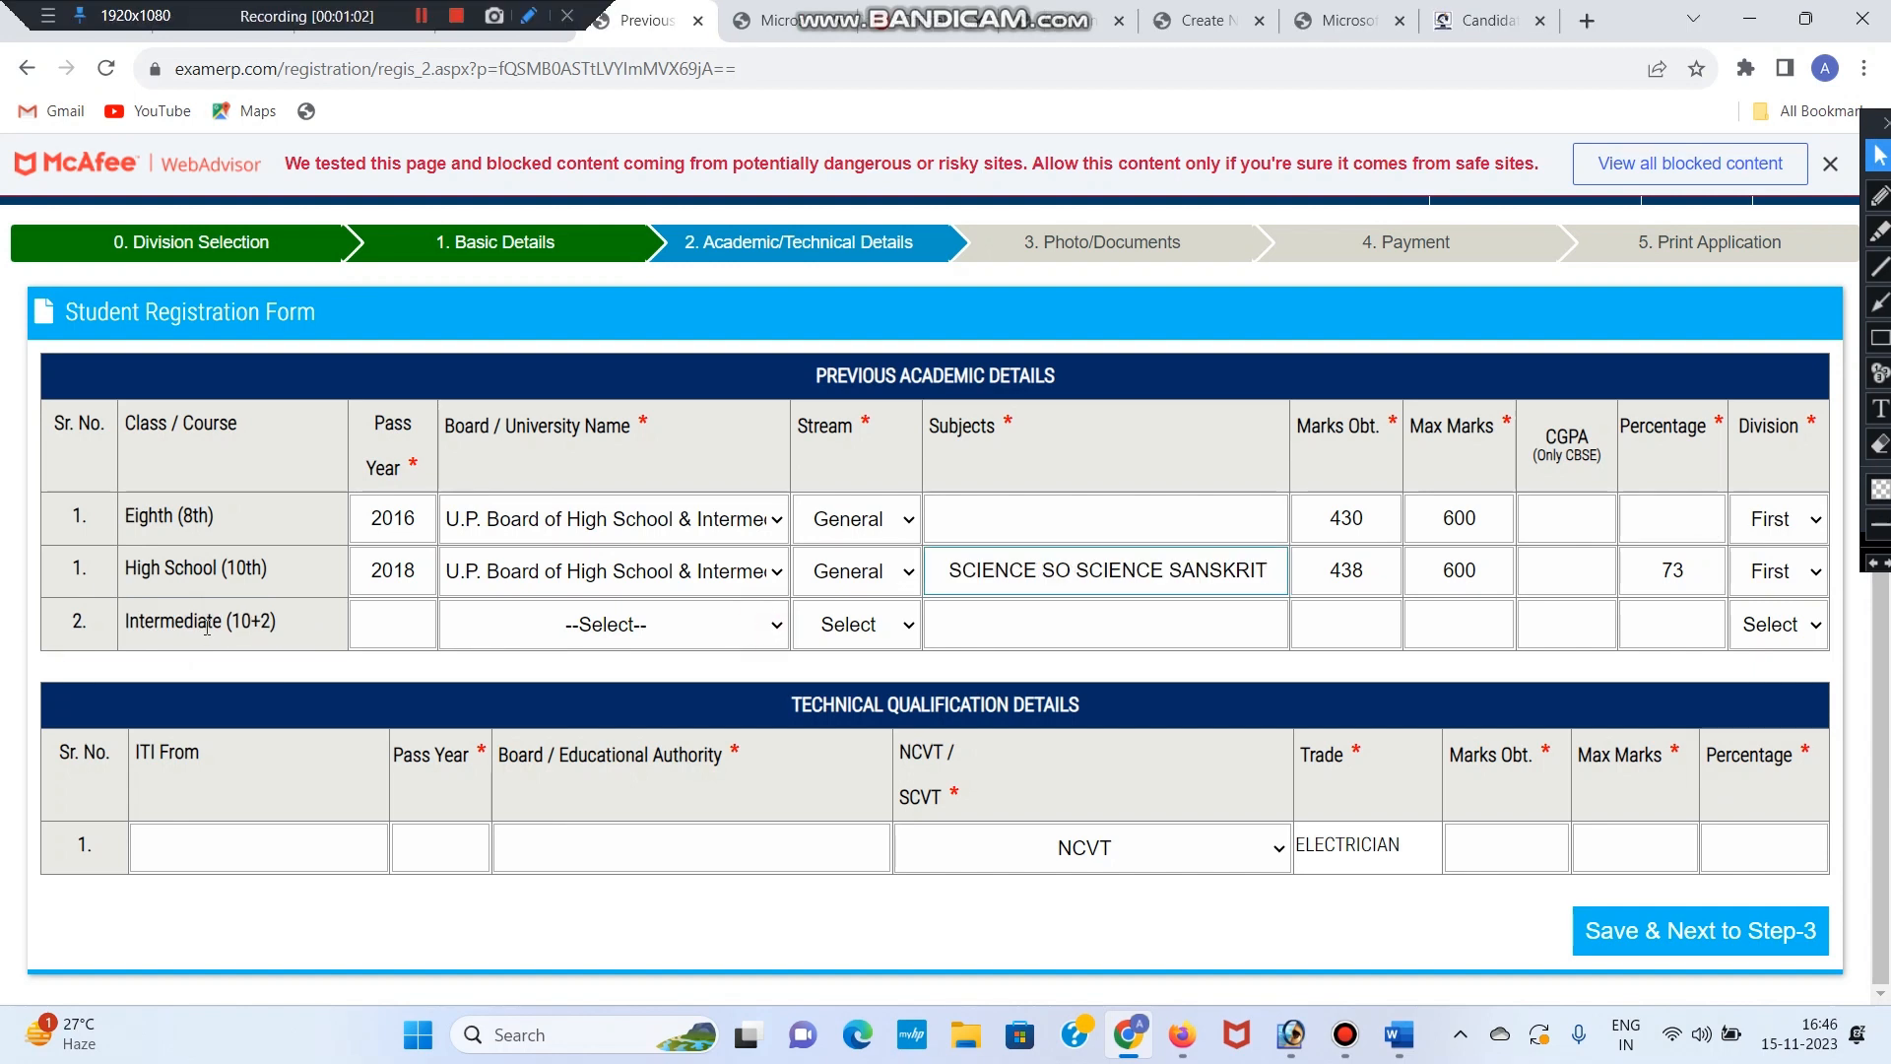
click(145, 618)
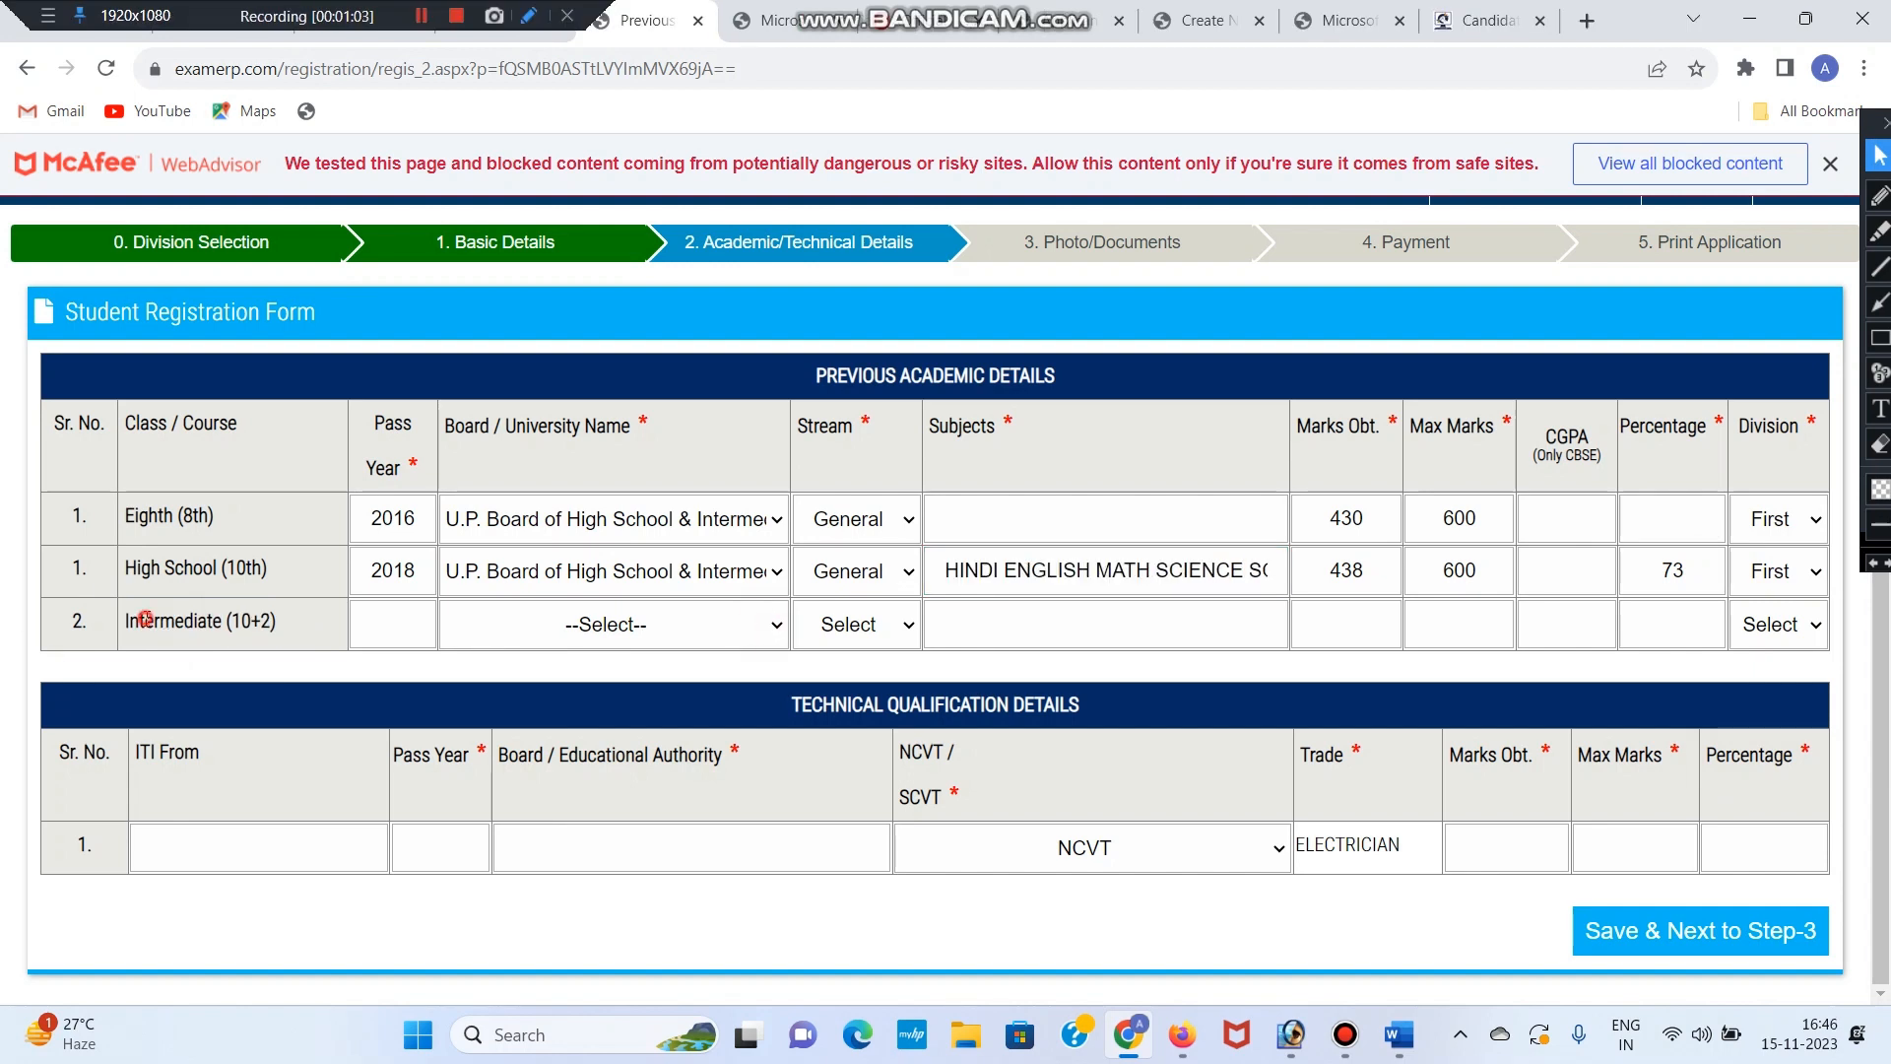
drag(146, 619, 299, 629)
click(254, 631)
click(405, 628)
drag(131, 619, 298, 626)
click(316, 624)
click(392, 623)
text(2020)
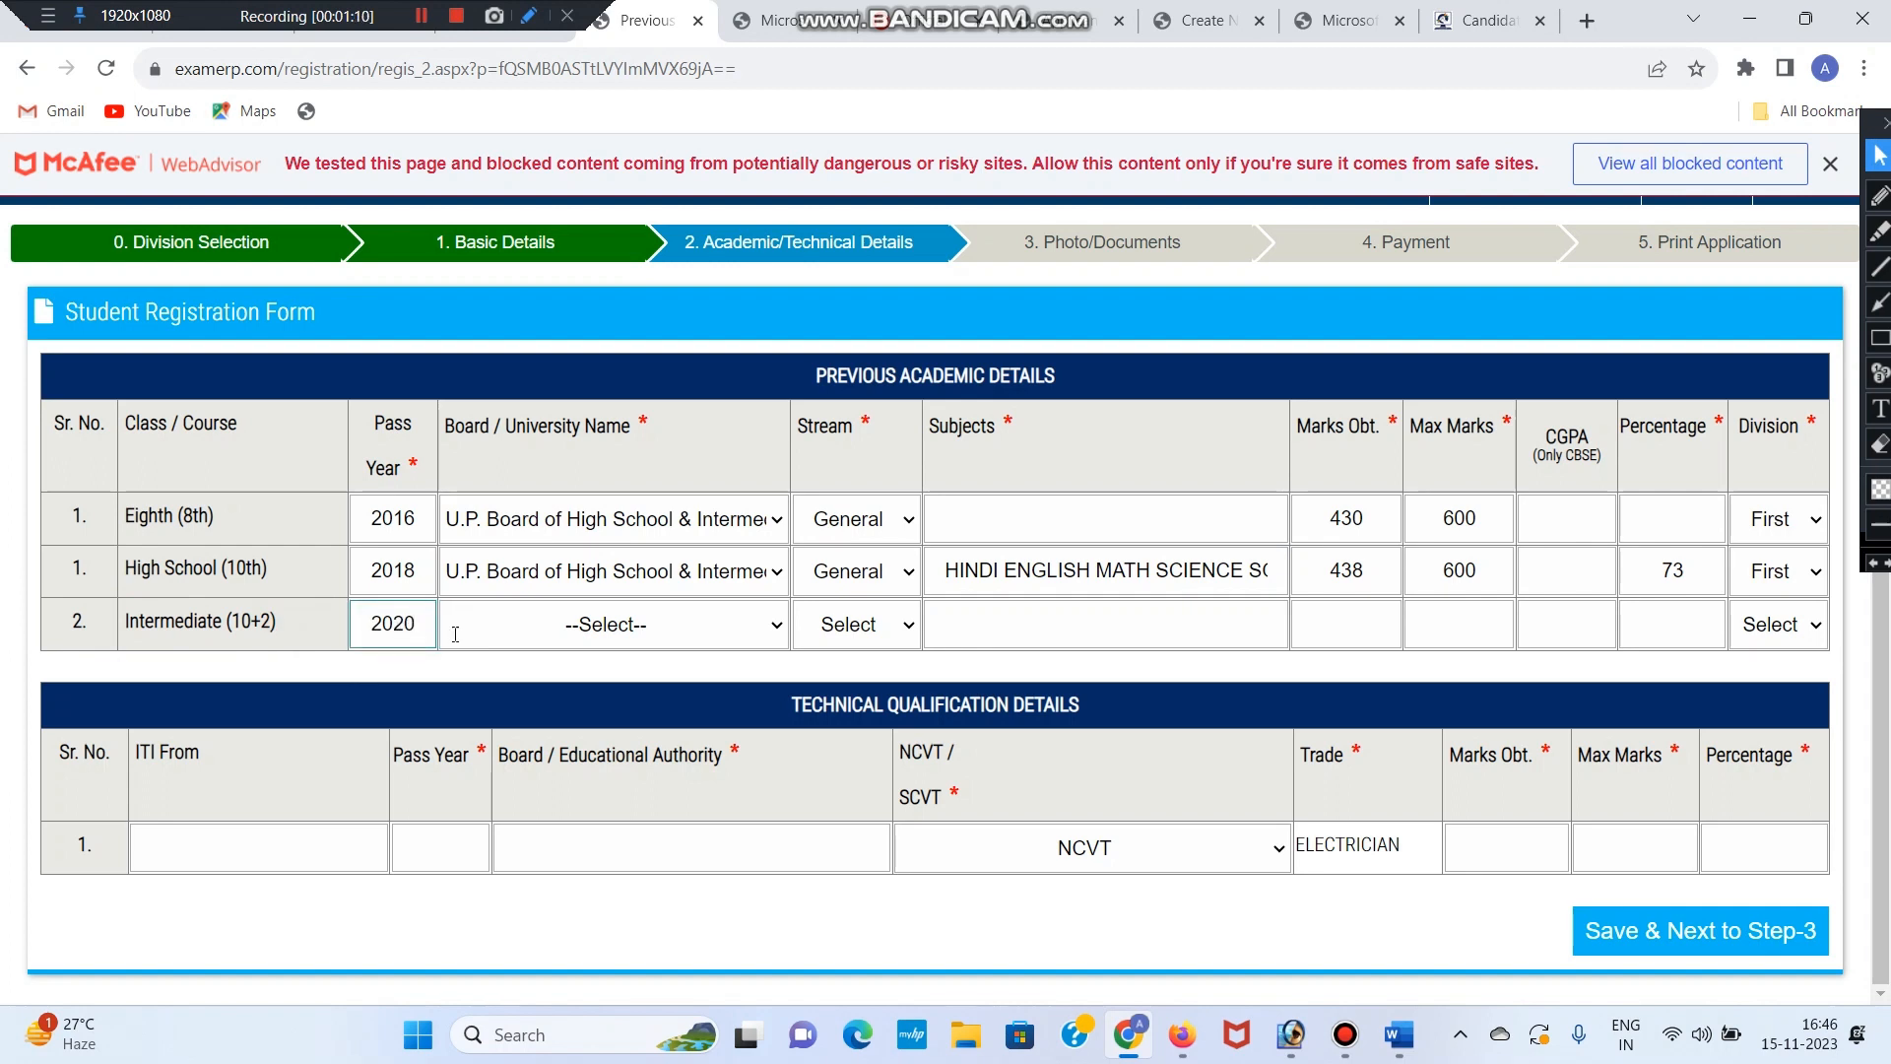
Set the Intermediate (10+2) board to U.P. Board of High School & Intermediate Education, Allahabad and the stream to Science.
click(566, 625)
scroll(569, 492, down, 10)
click(569, 612)
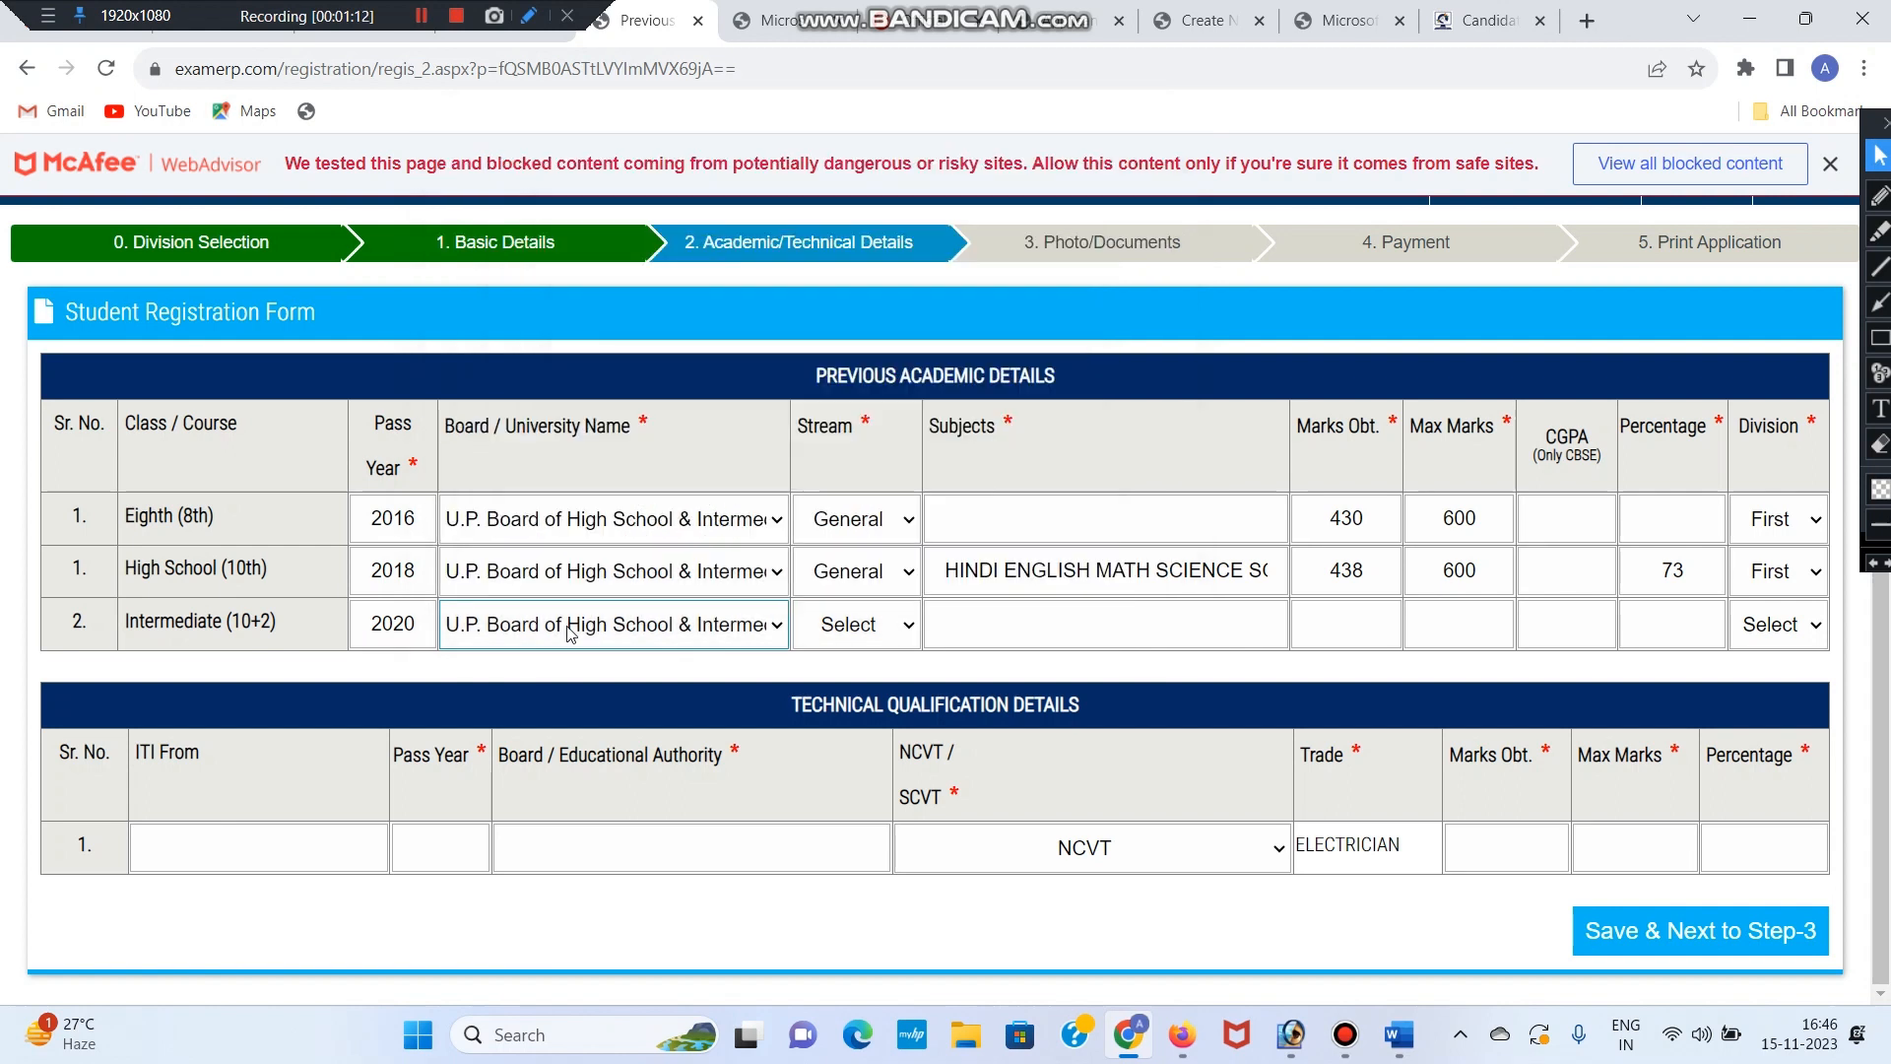
click(891, 623)
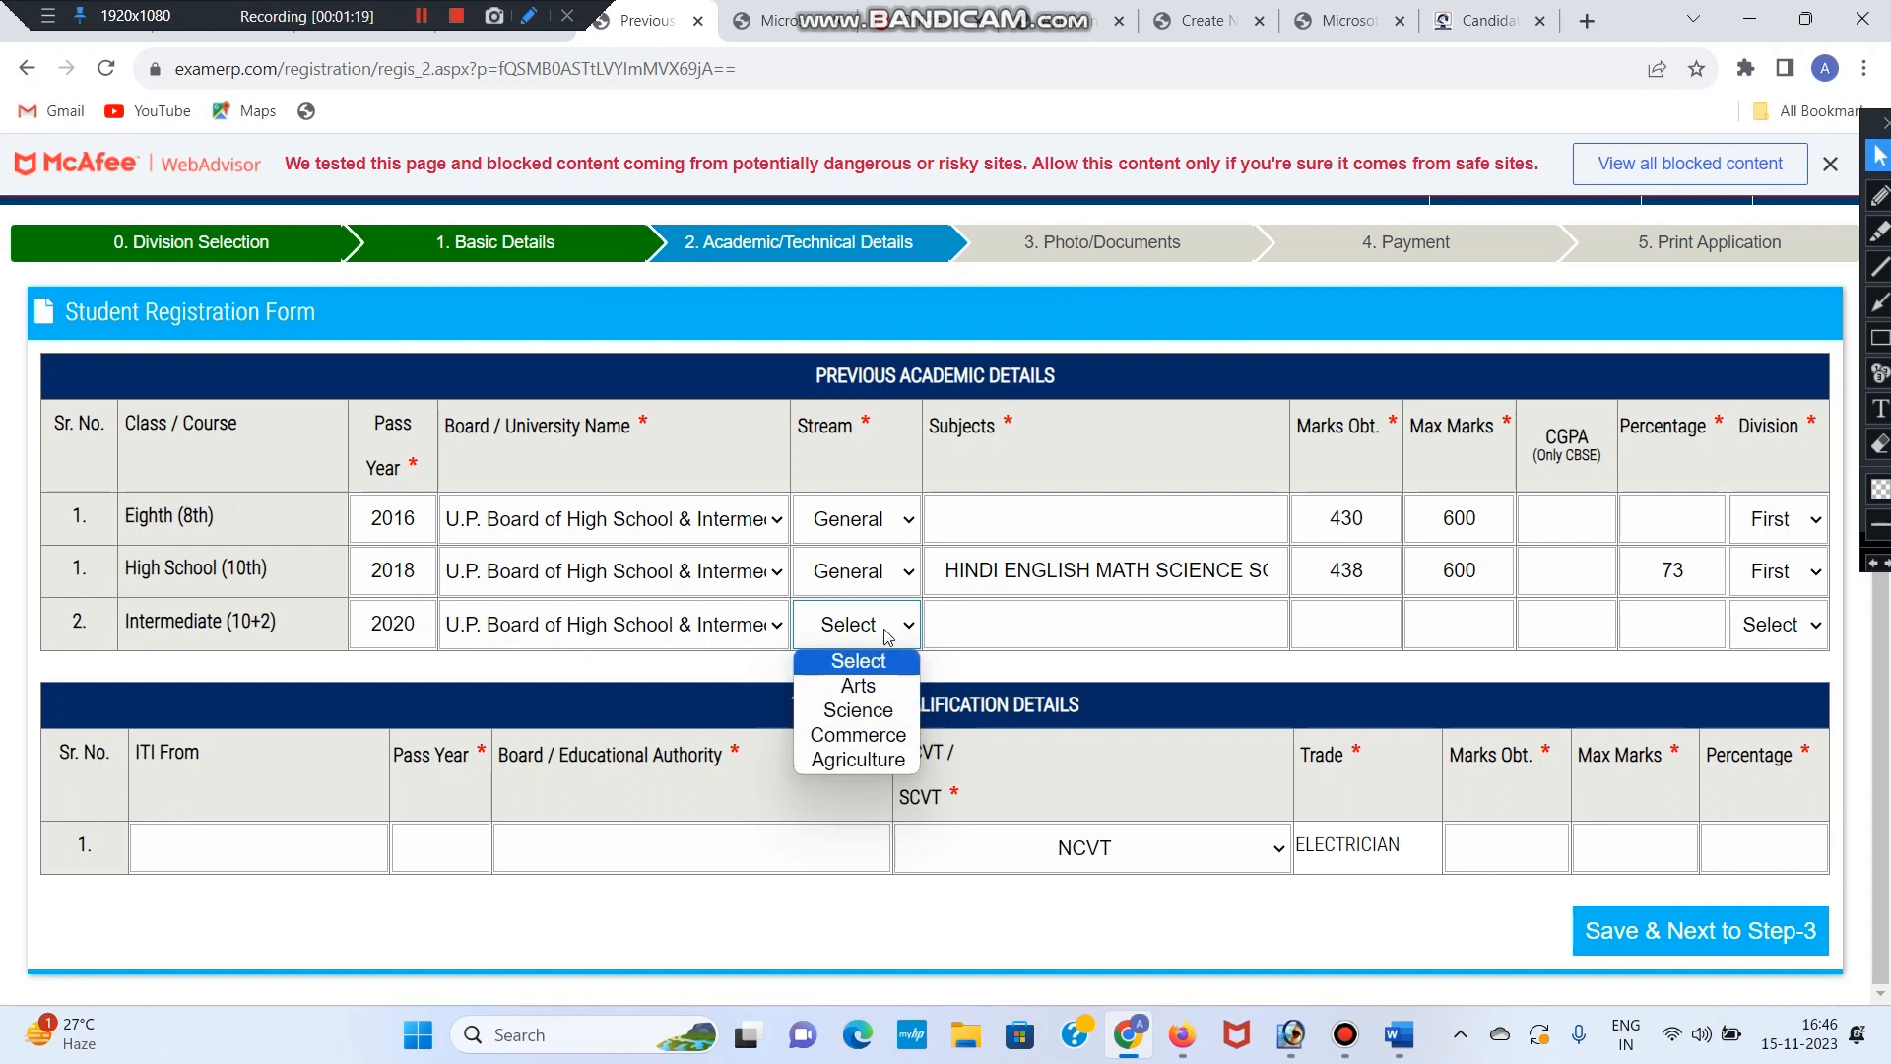
click(859, 710)
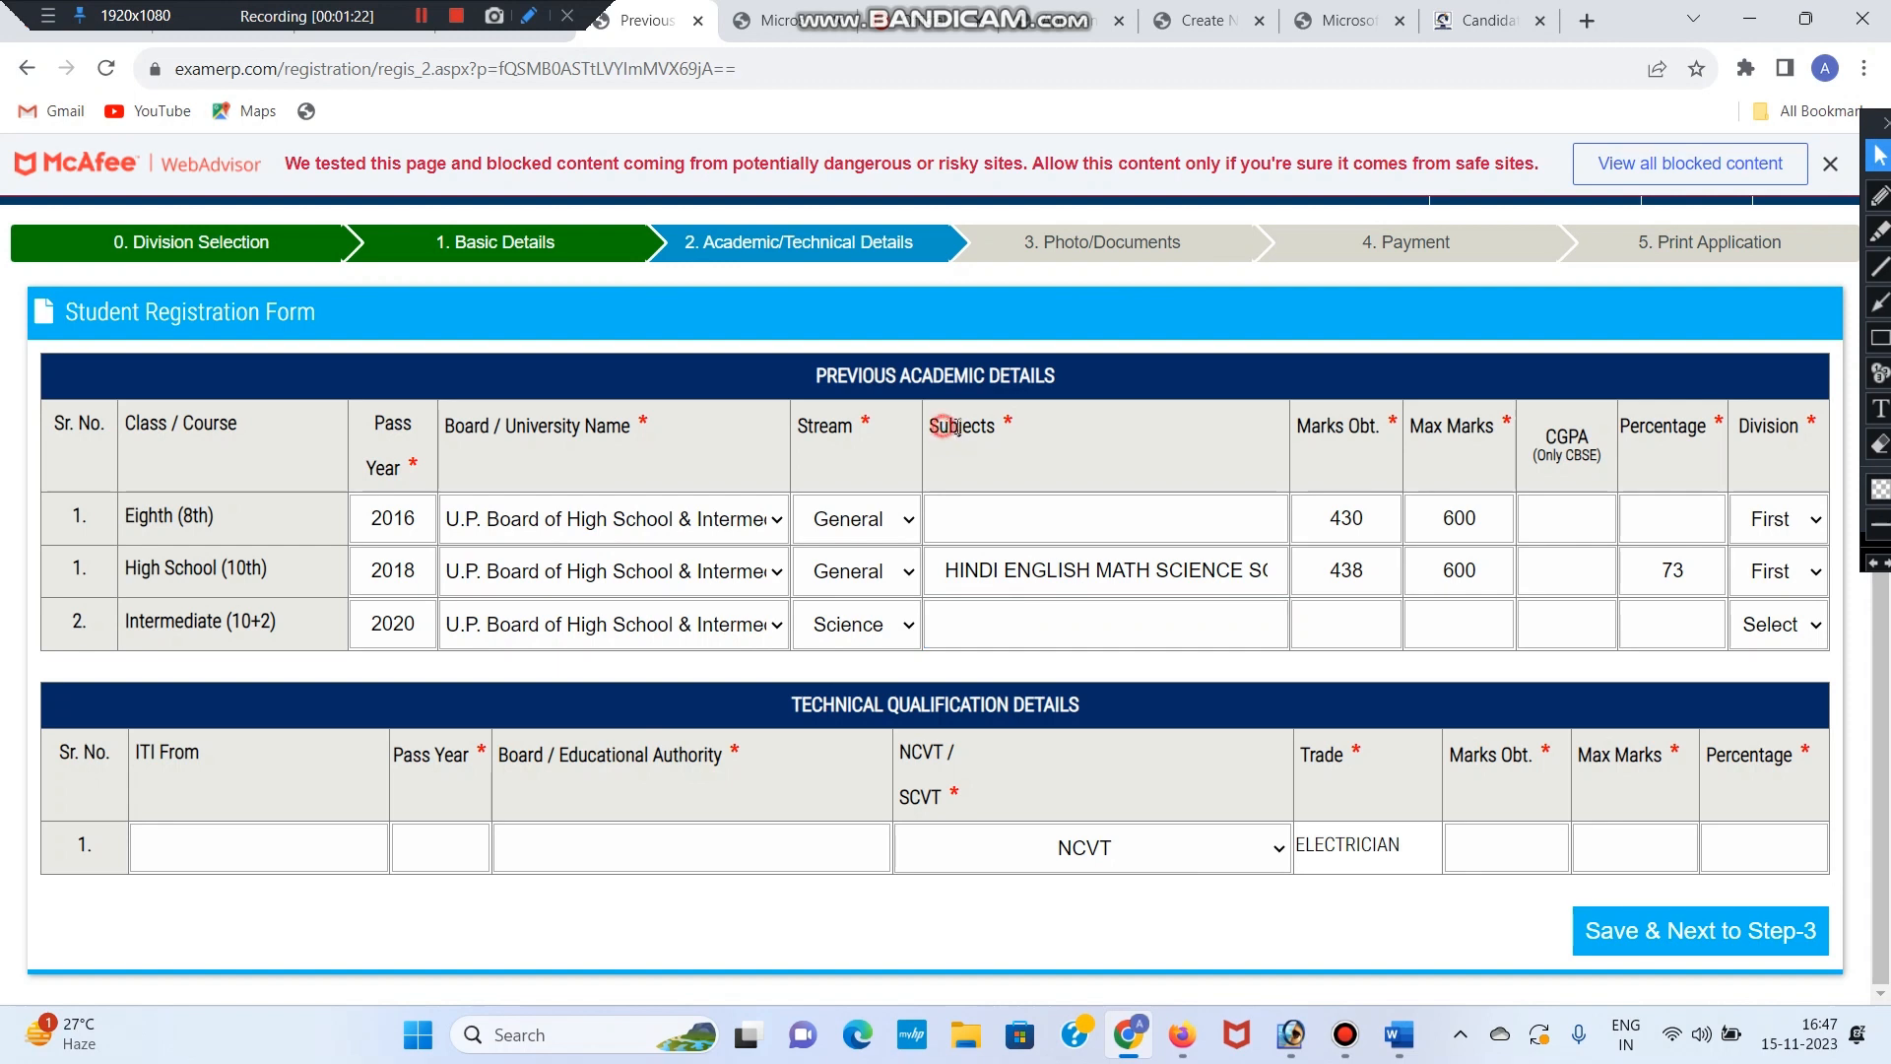
Enter GEN HINDI as the Intermediate (10+2) subjects, with max marks 500 and marks obtained 311.
click(979, 630)
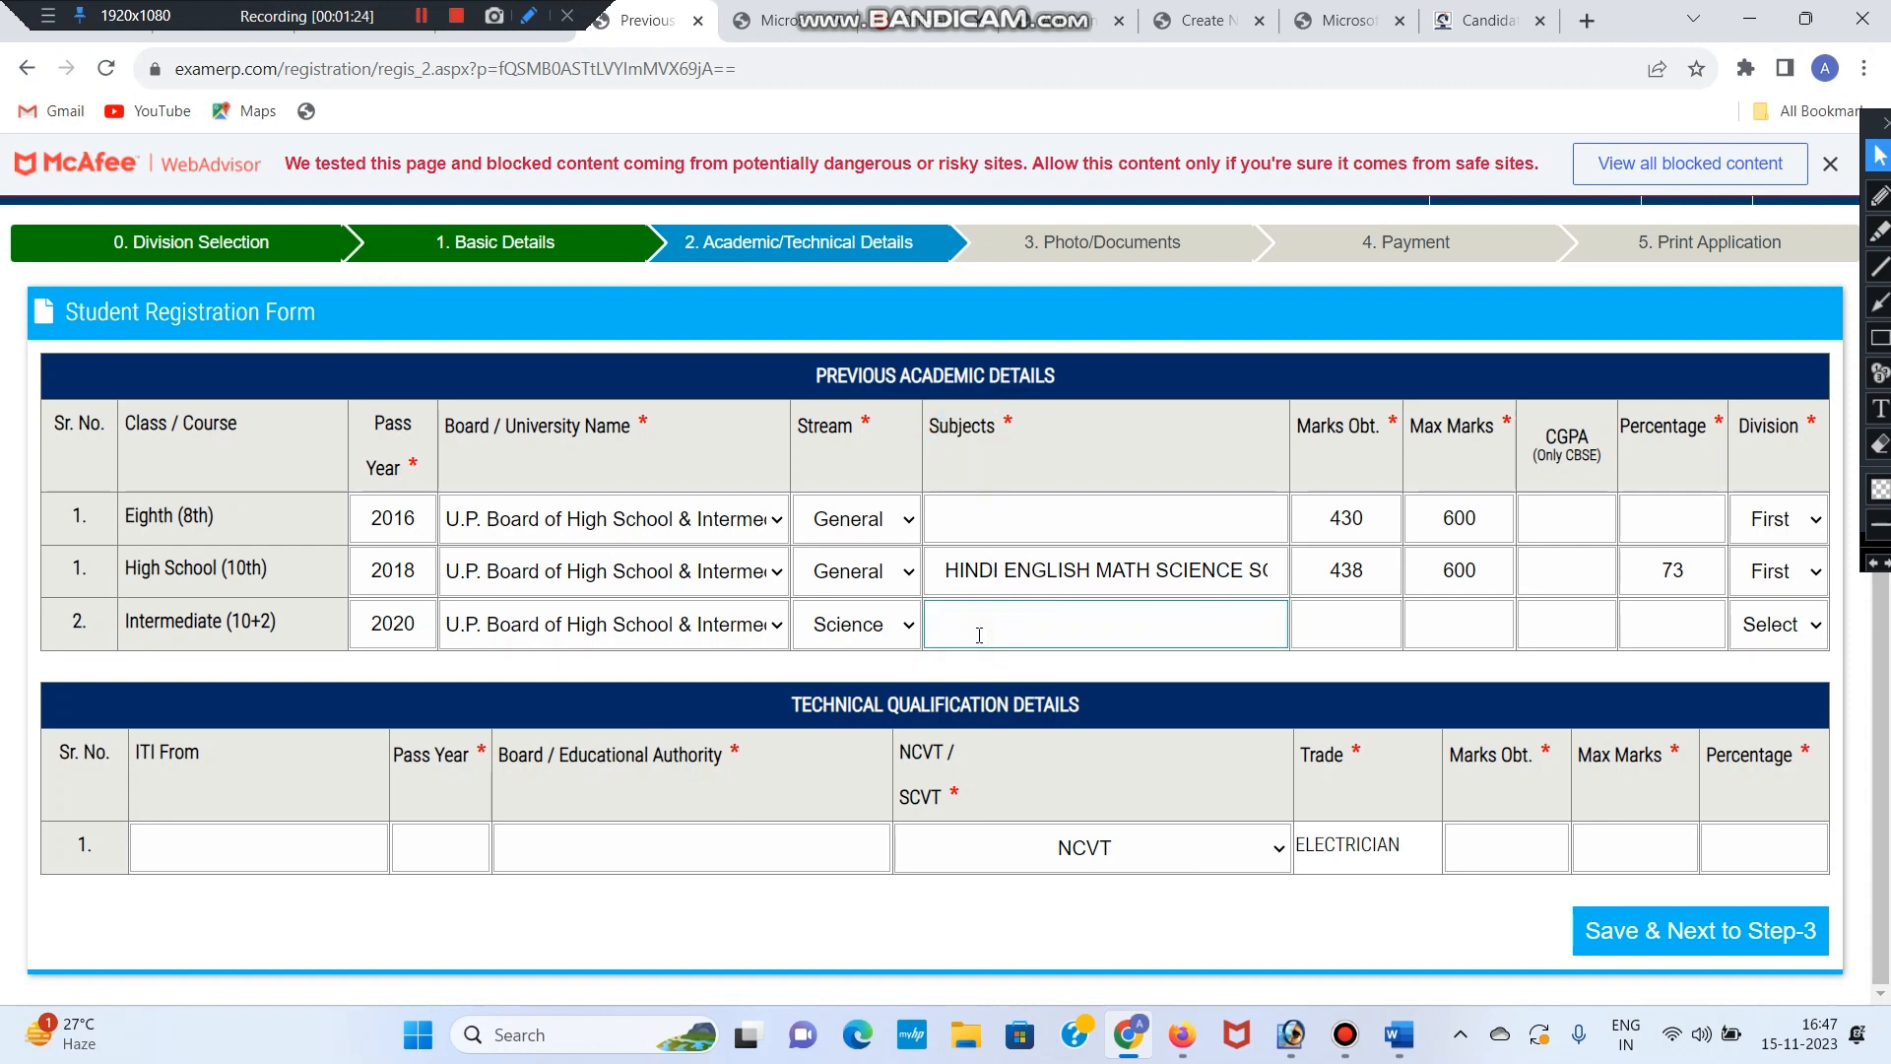
text(GEN HINDI)
click(1467, 622)
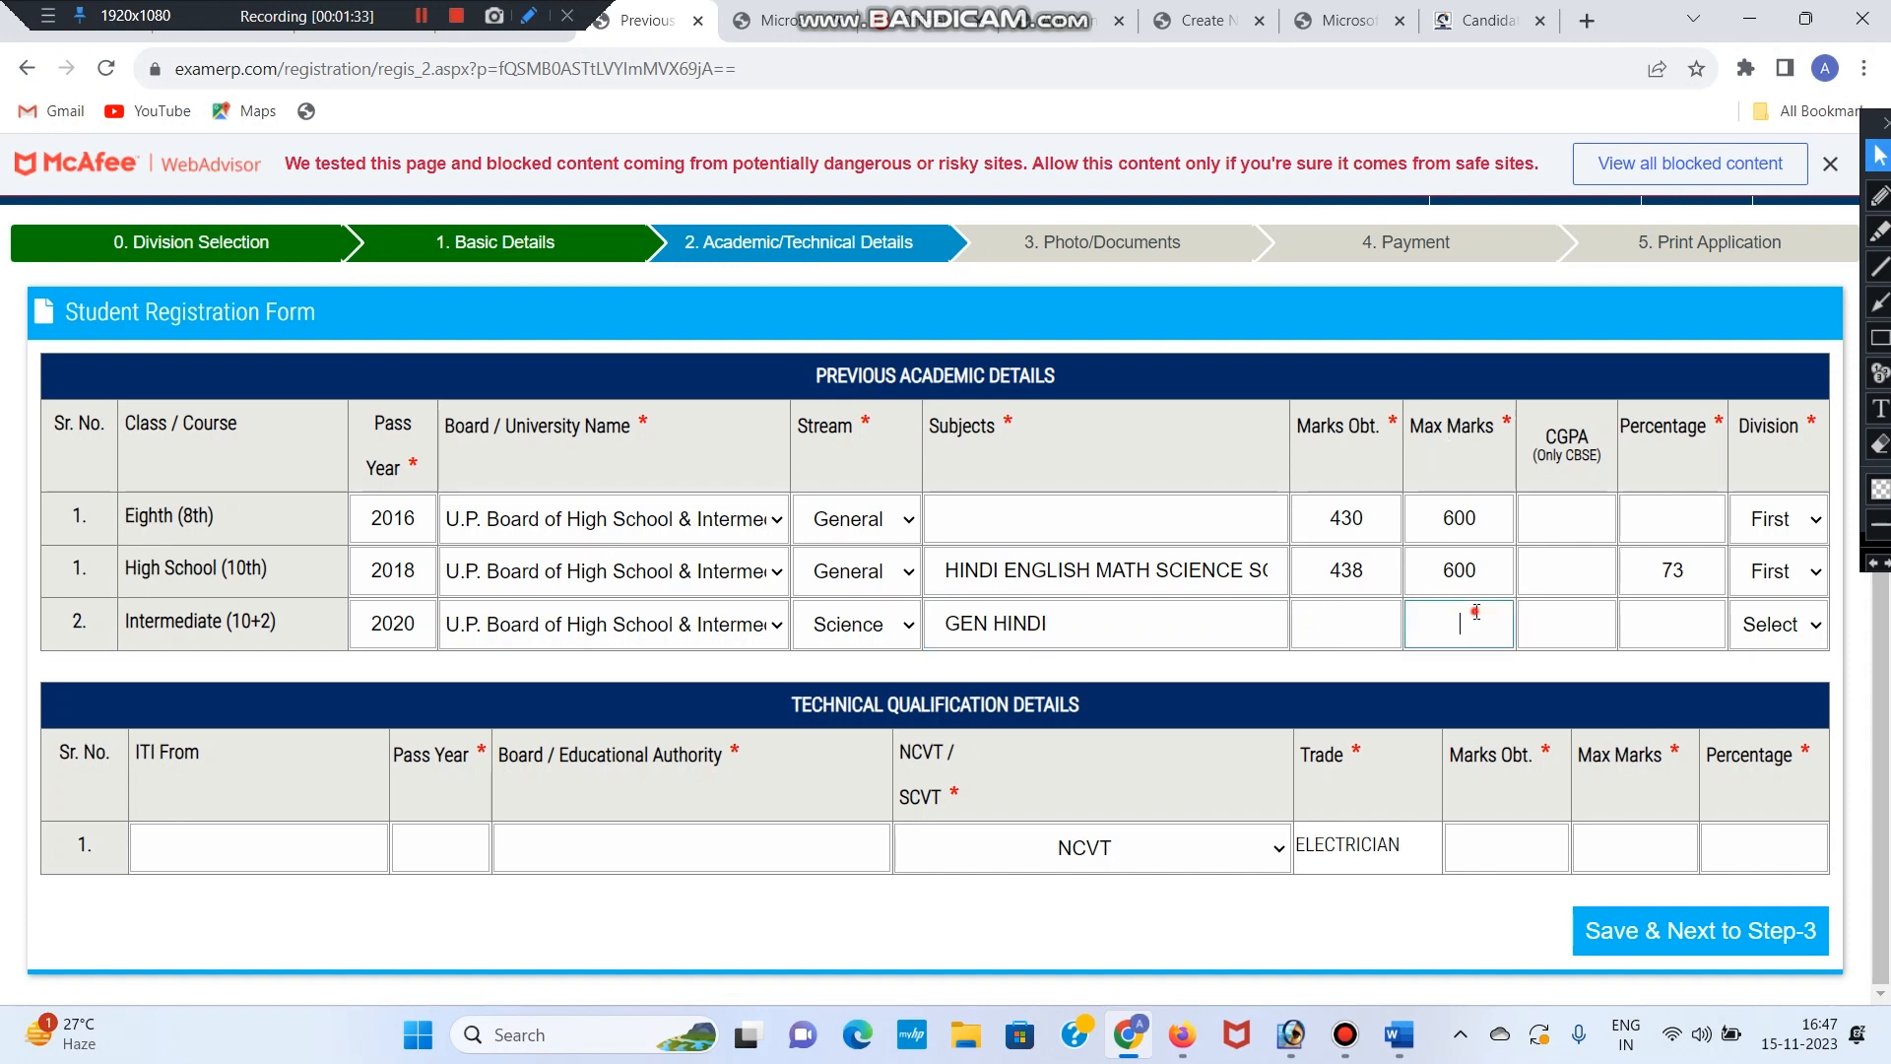
text(500)
click(1359, 628)
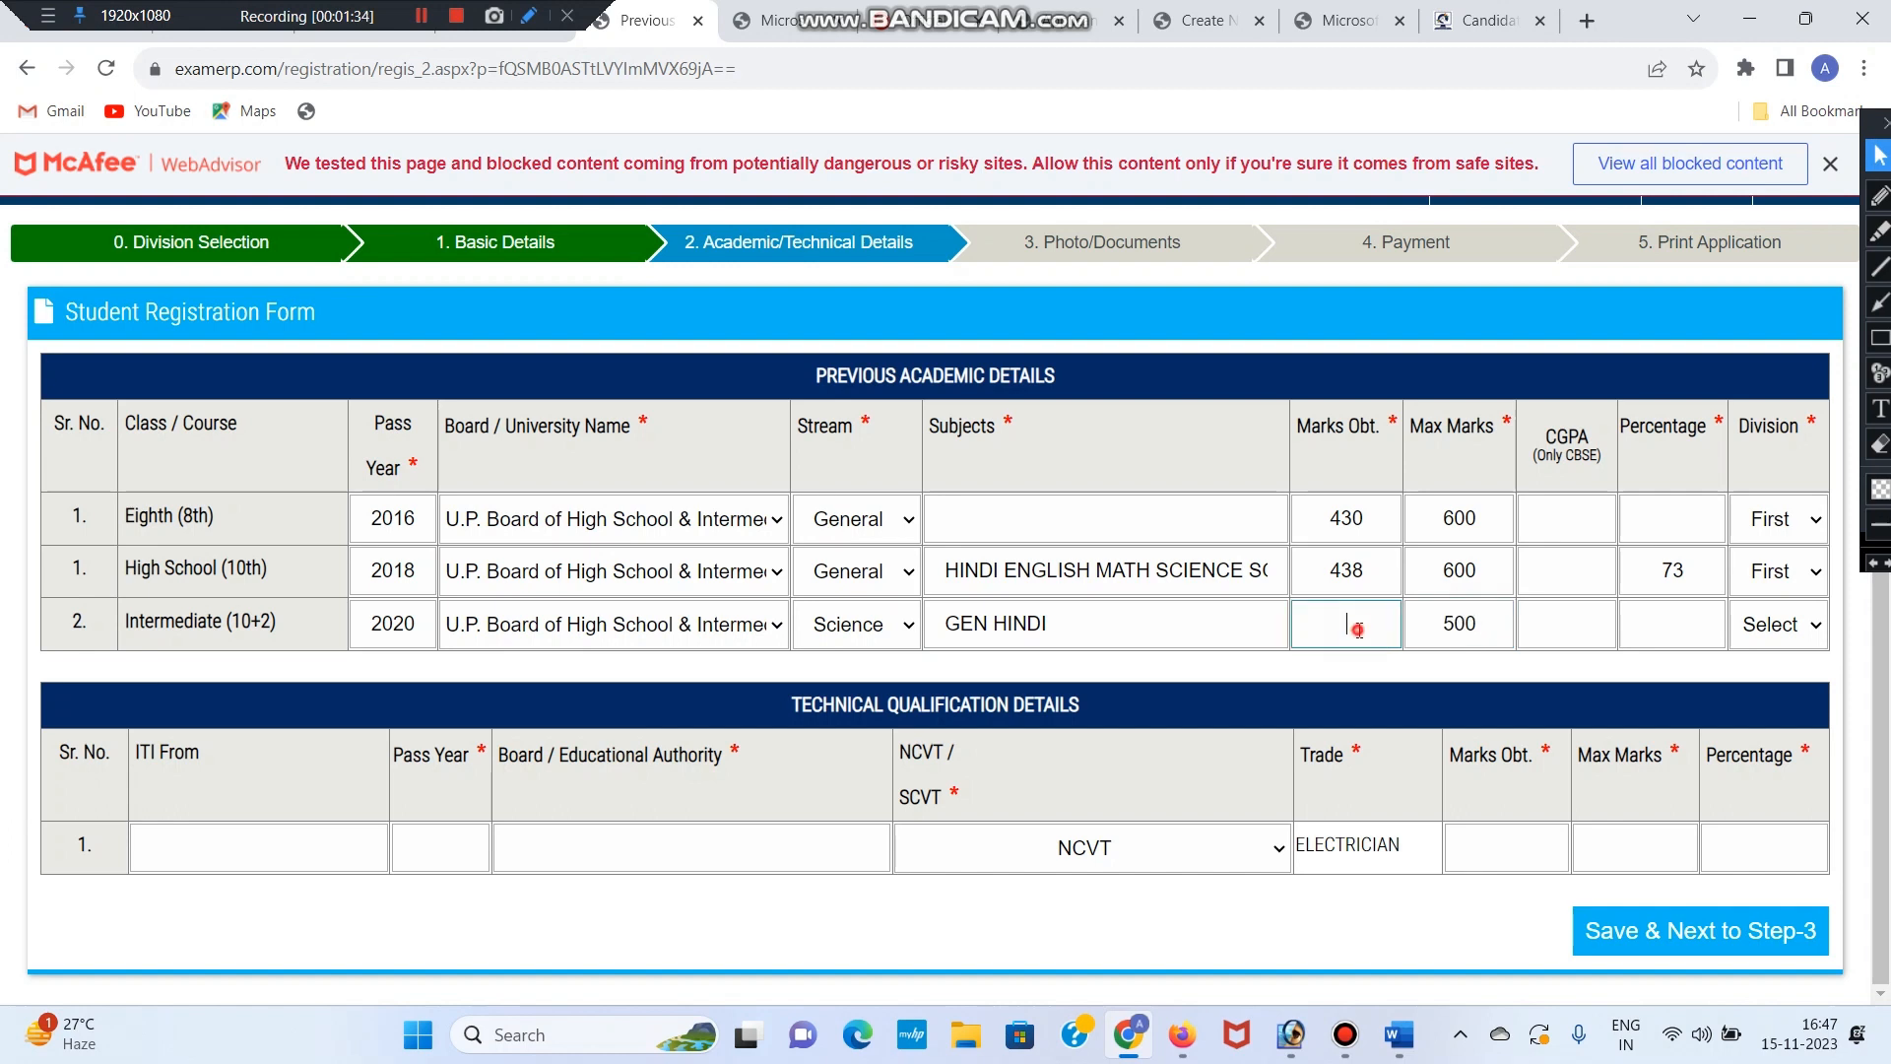
text(311)
Set the Intermediate (10+2) percentage to 62.2 and the division to First.
click(1596, 623)
click(1683, 623)
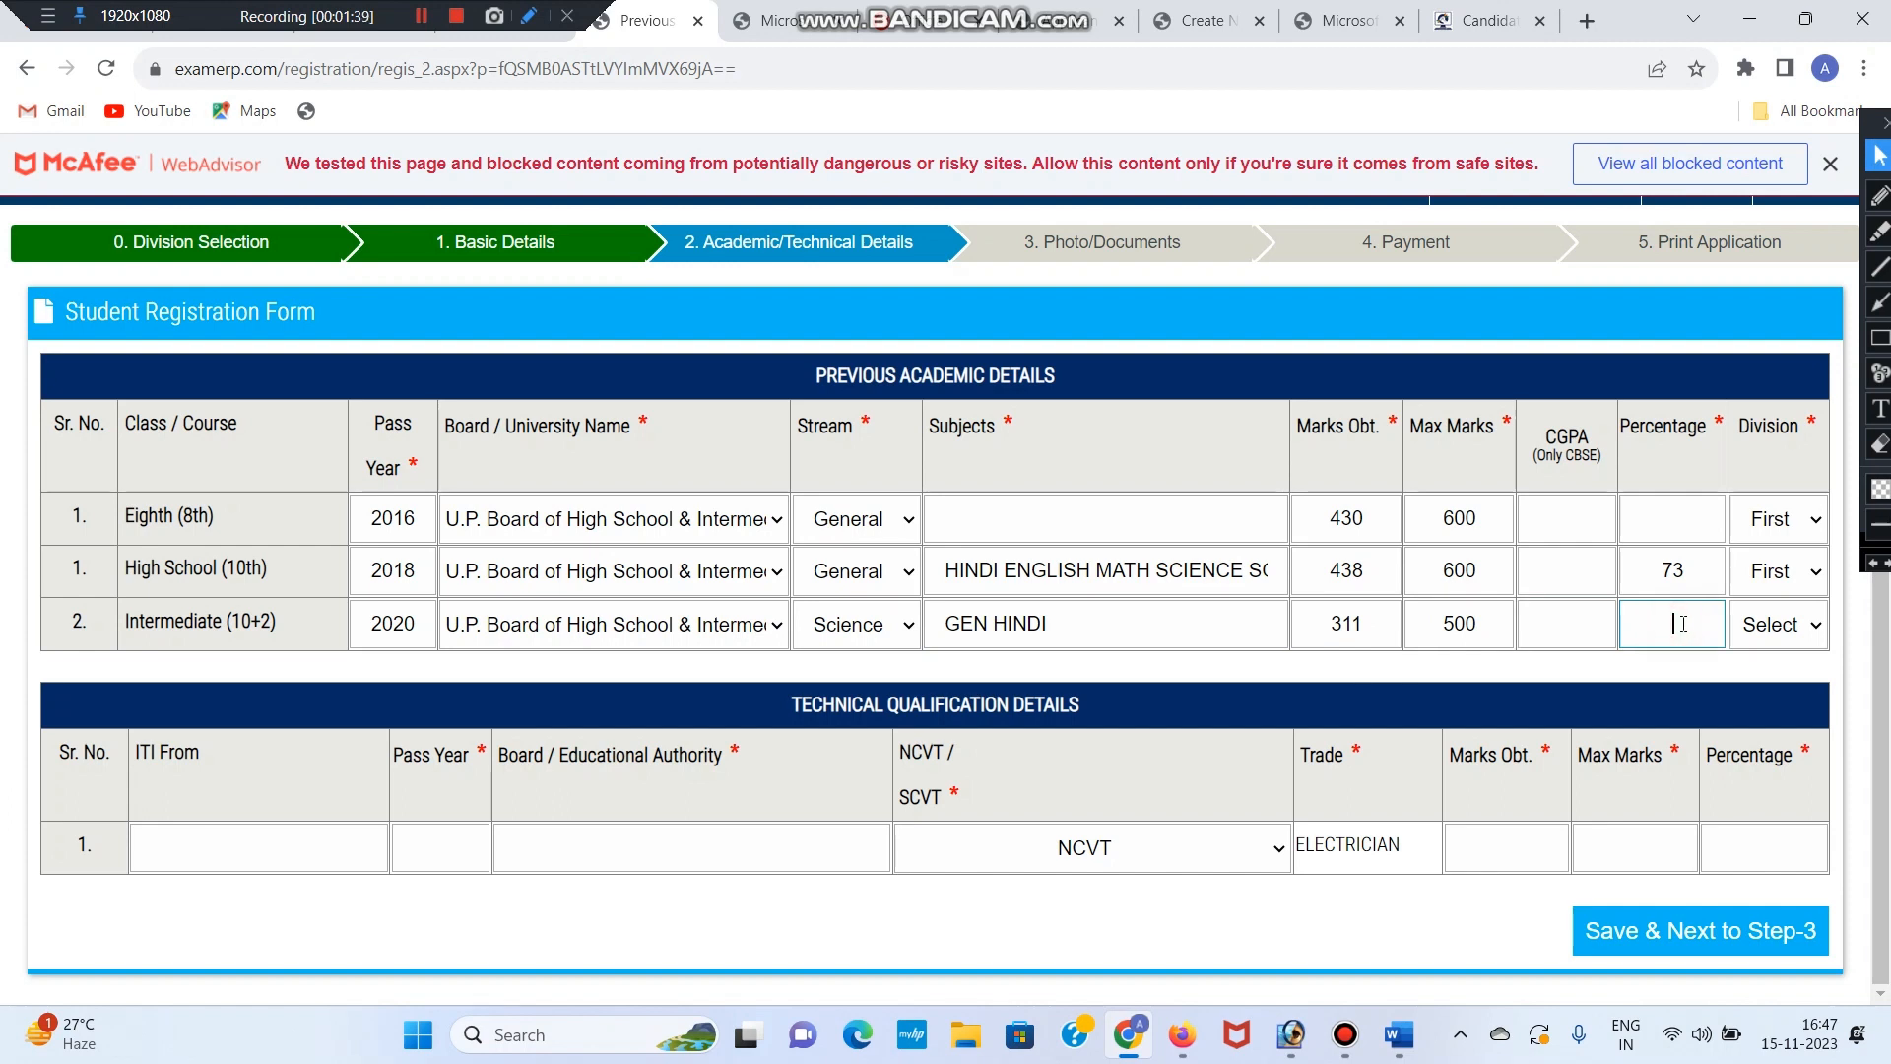
text(62.2)
double_click(1699, 622)
click(1793, 624)
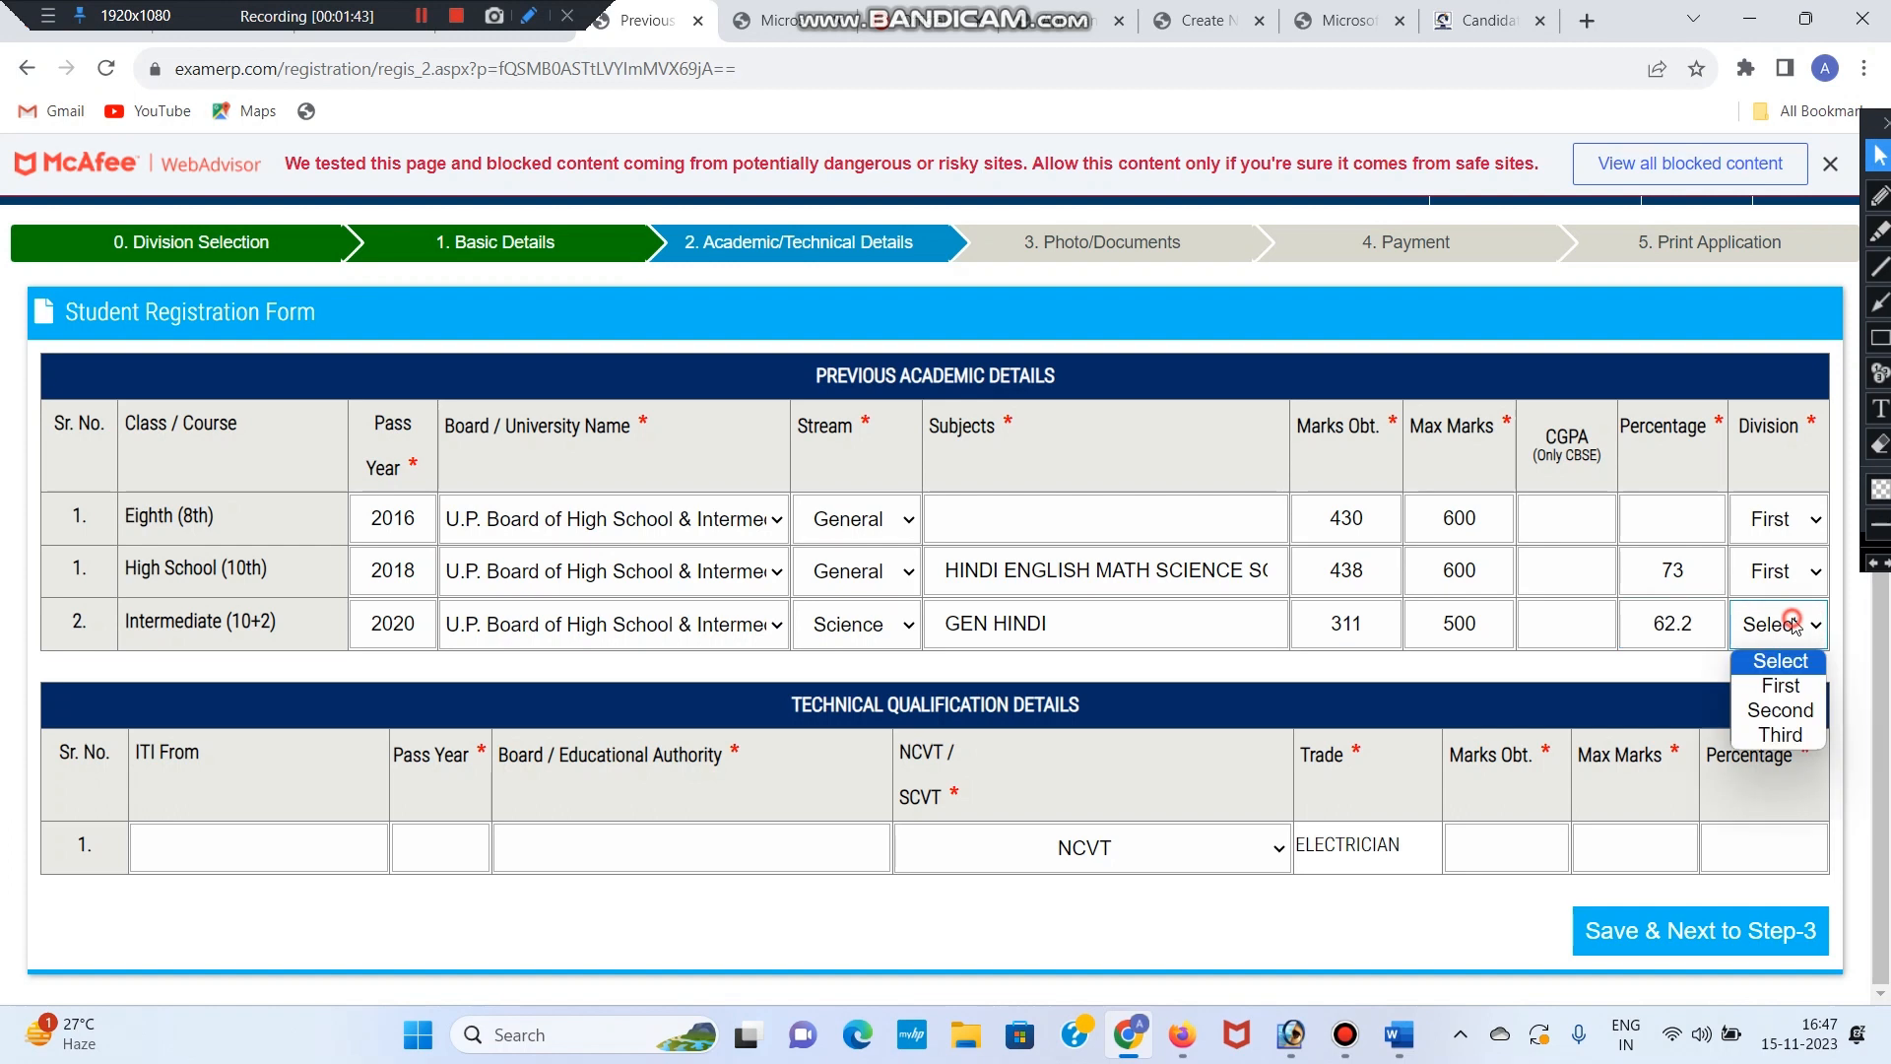
click(1795, 687)
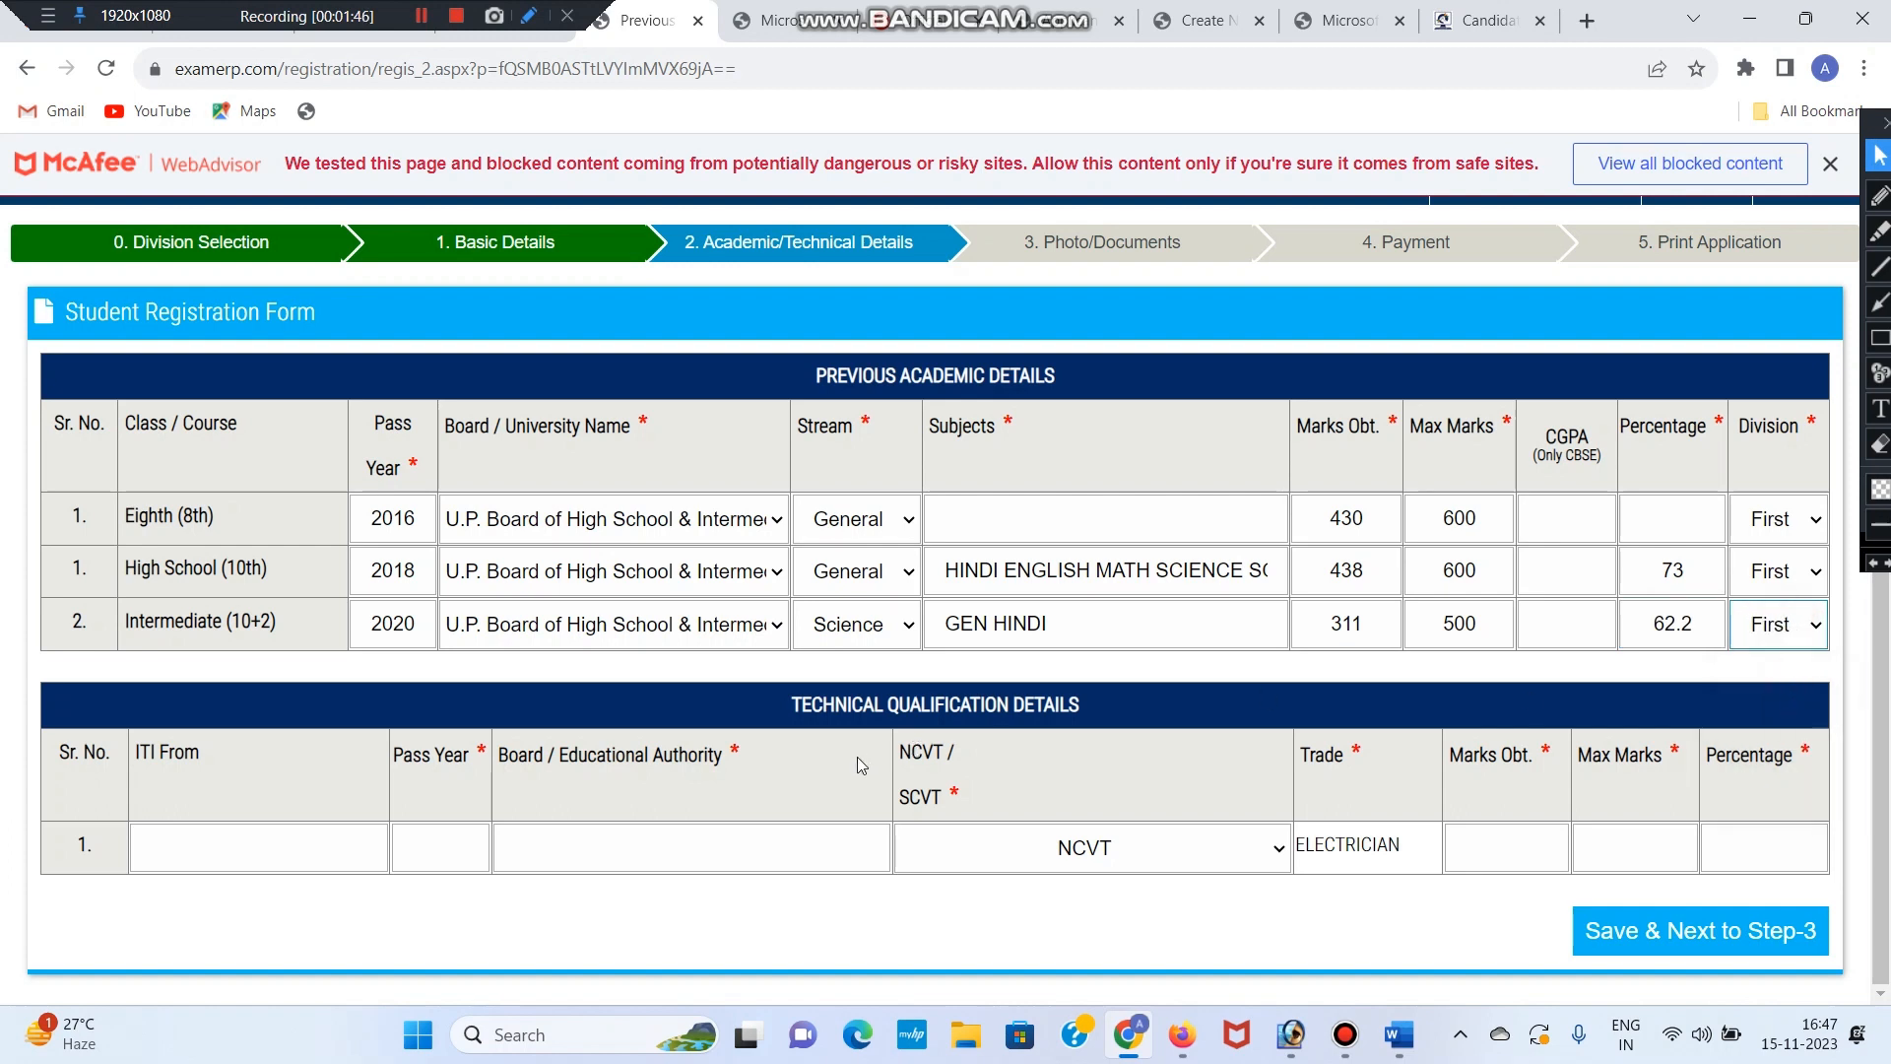
Enter GOVT ITI as the ITI and 2022 as its pass year in the technical qualification details.
drag(777, 709, 1102, 713)
click(1102, 713)
click(234, 855)
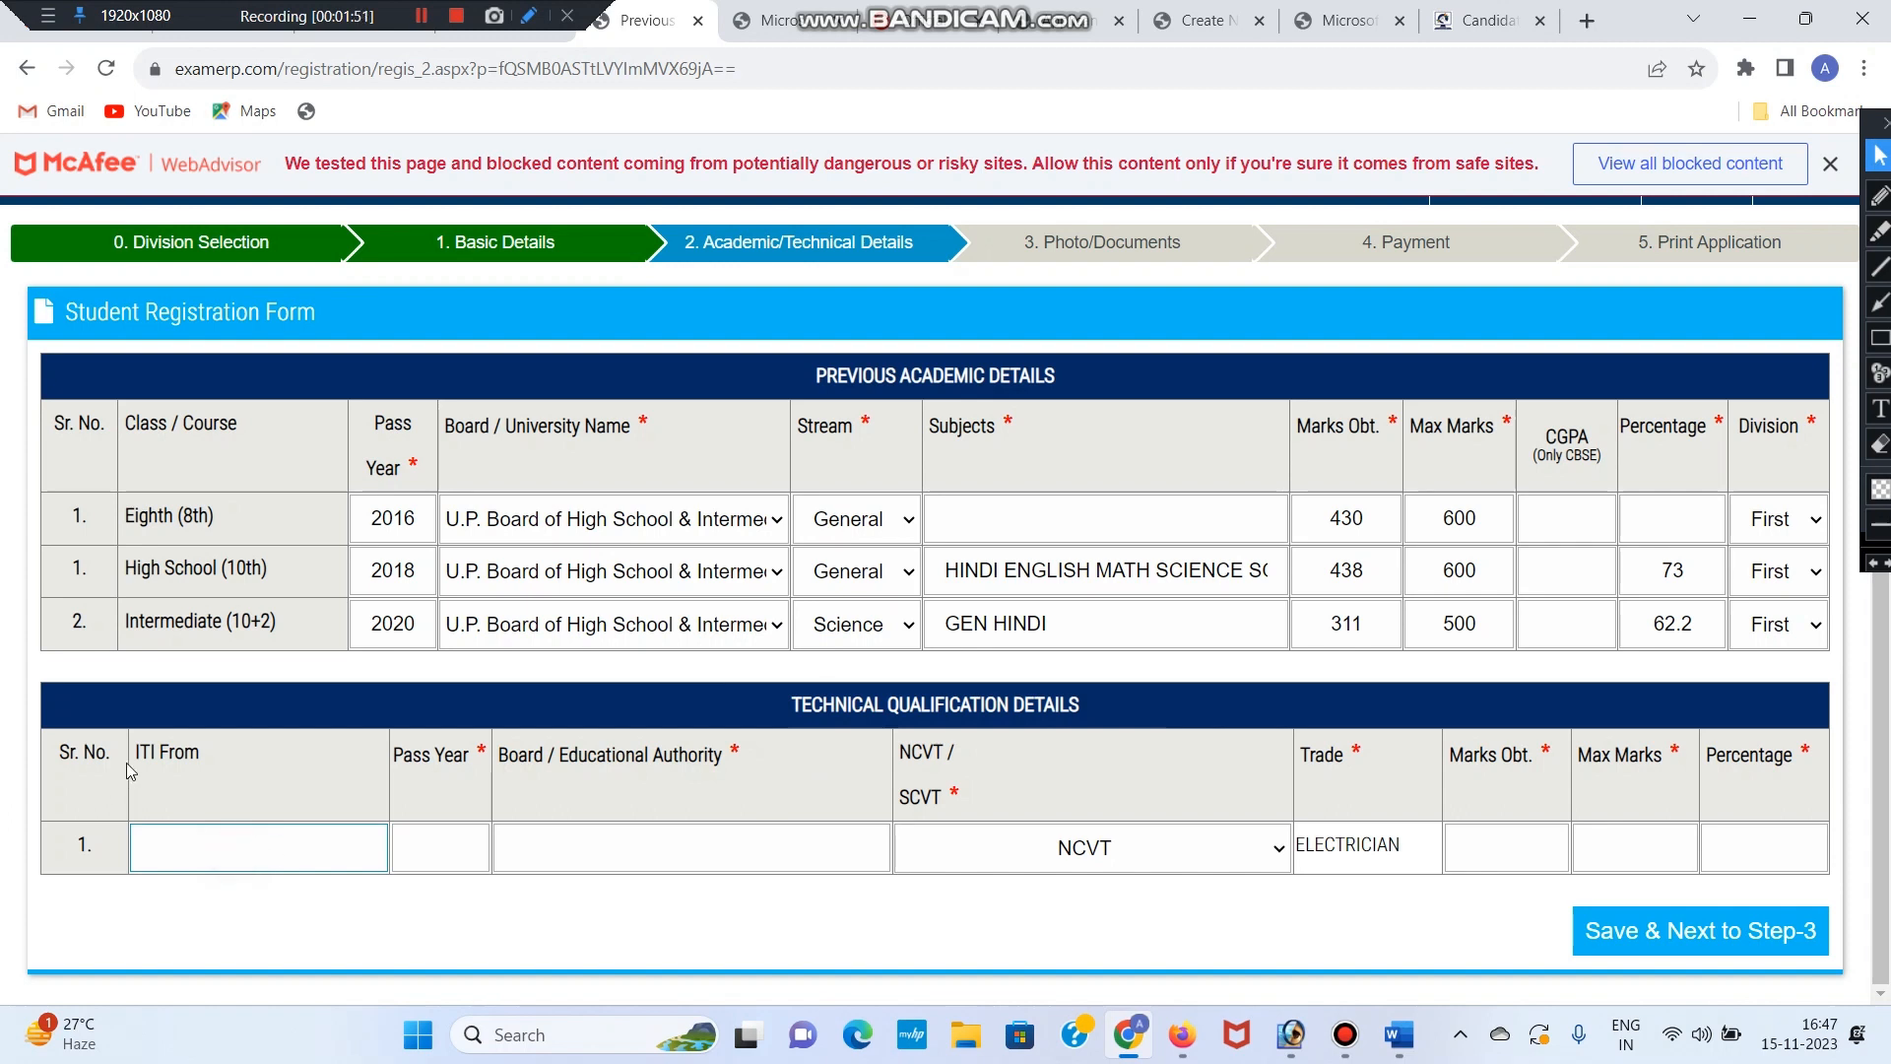
drag(128, 759, 208, 767)
click(209, 769)
click(347, 849)
text(GOVT ITI)
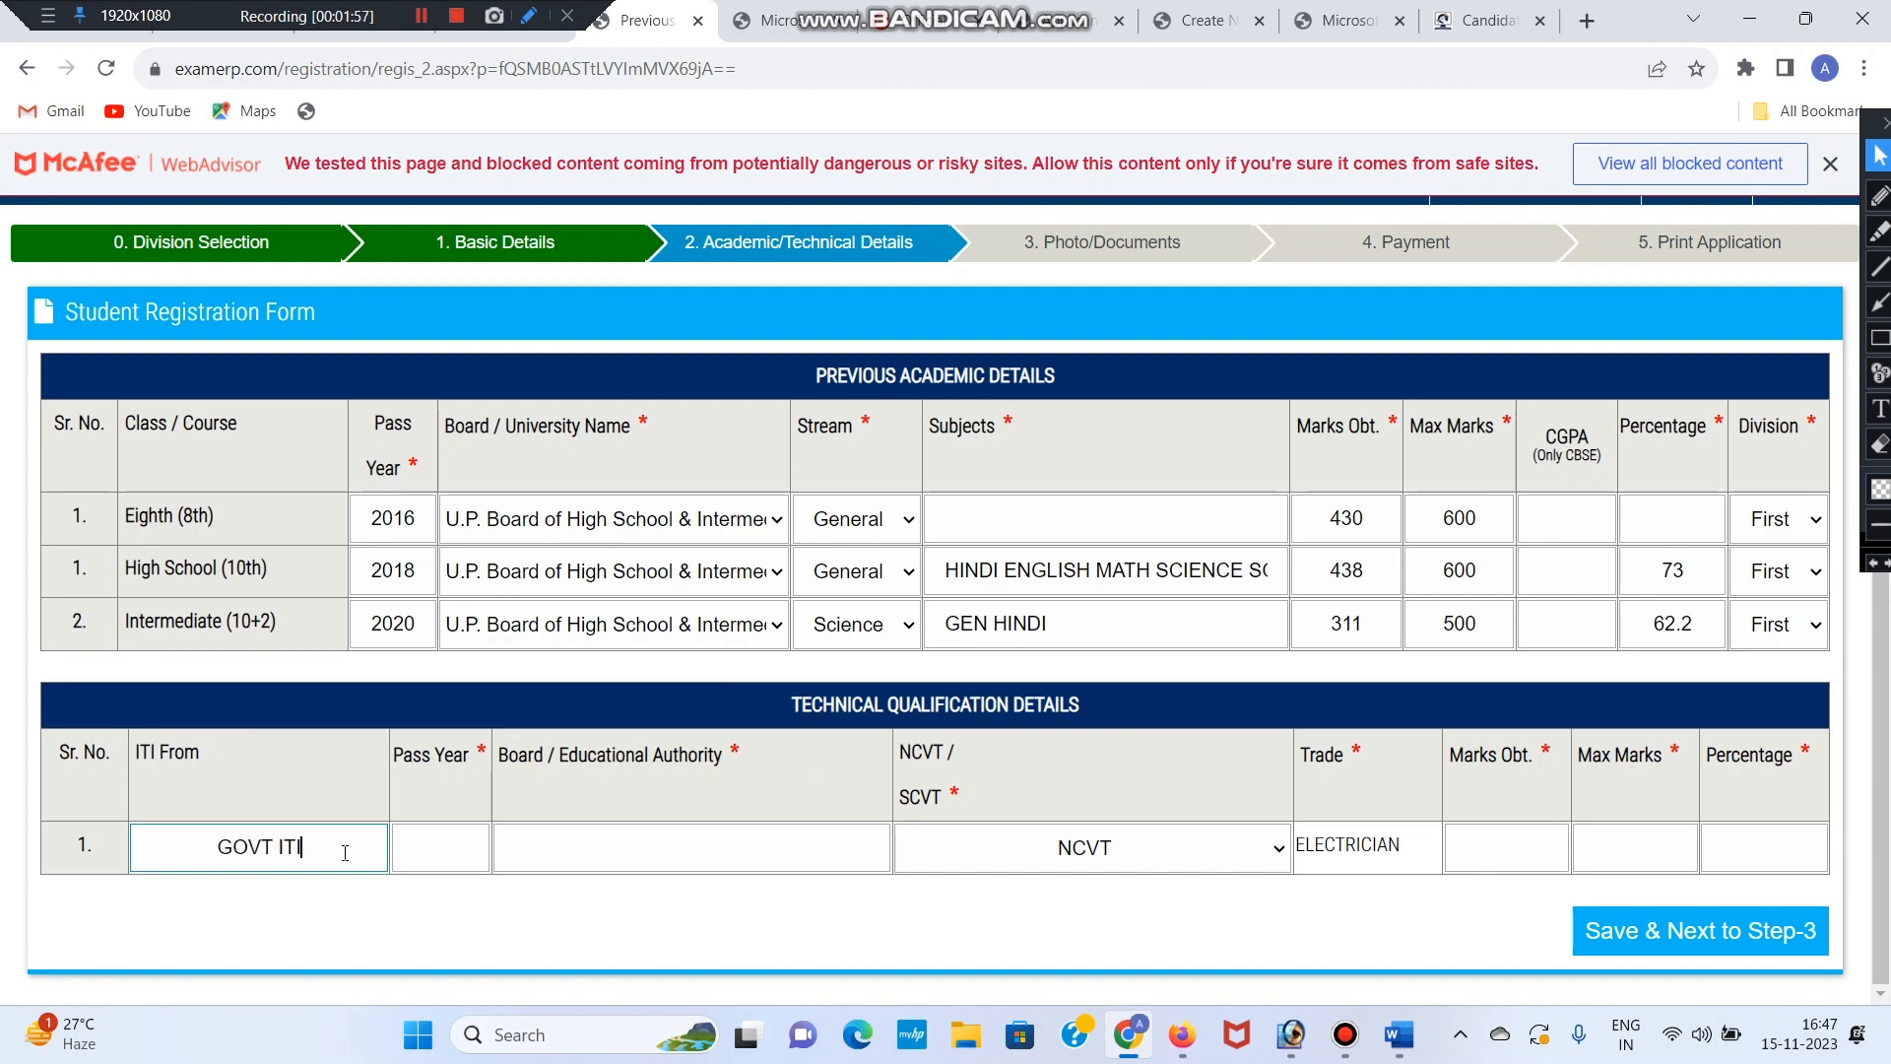
click(429, 845)
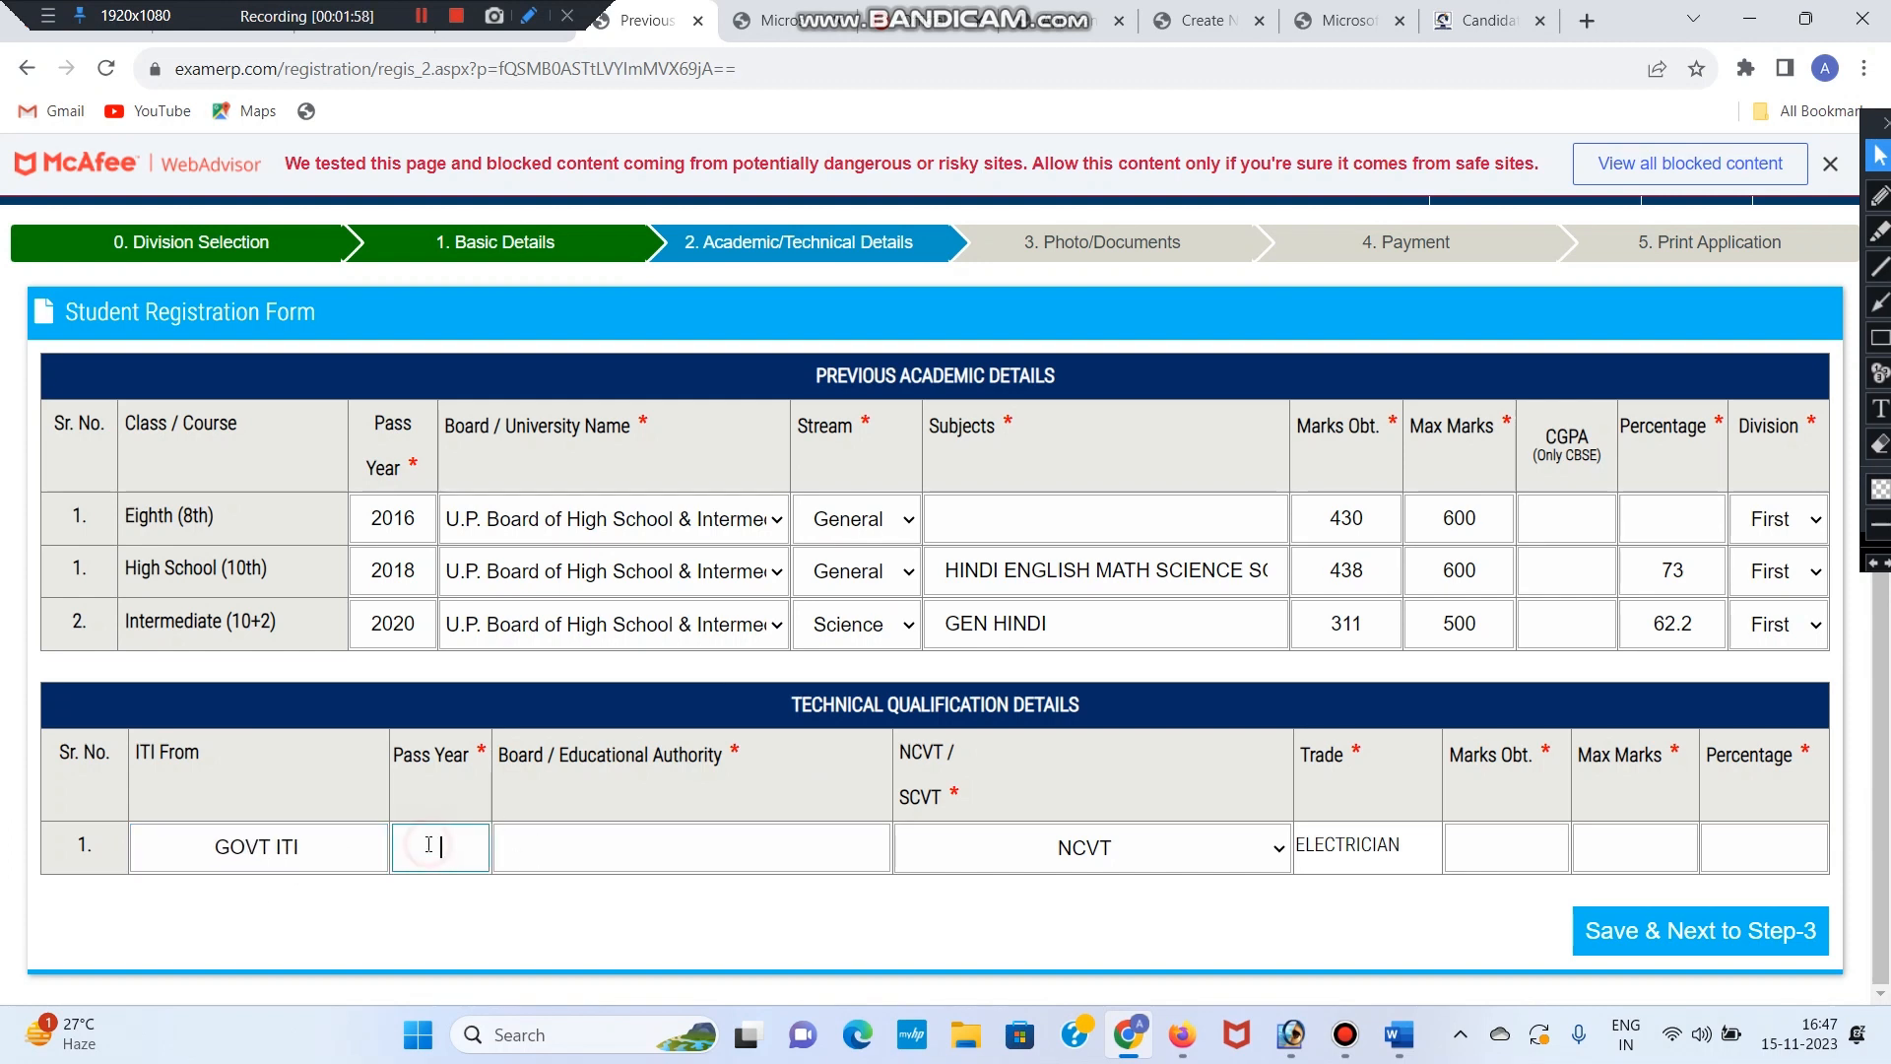
text(2022)
Examine the Board / Educational Authority field of the technical qualification details.
drag(503, 764, 722, 776)
click(739, 754)
click(500, 766)
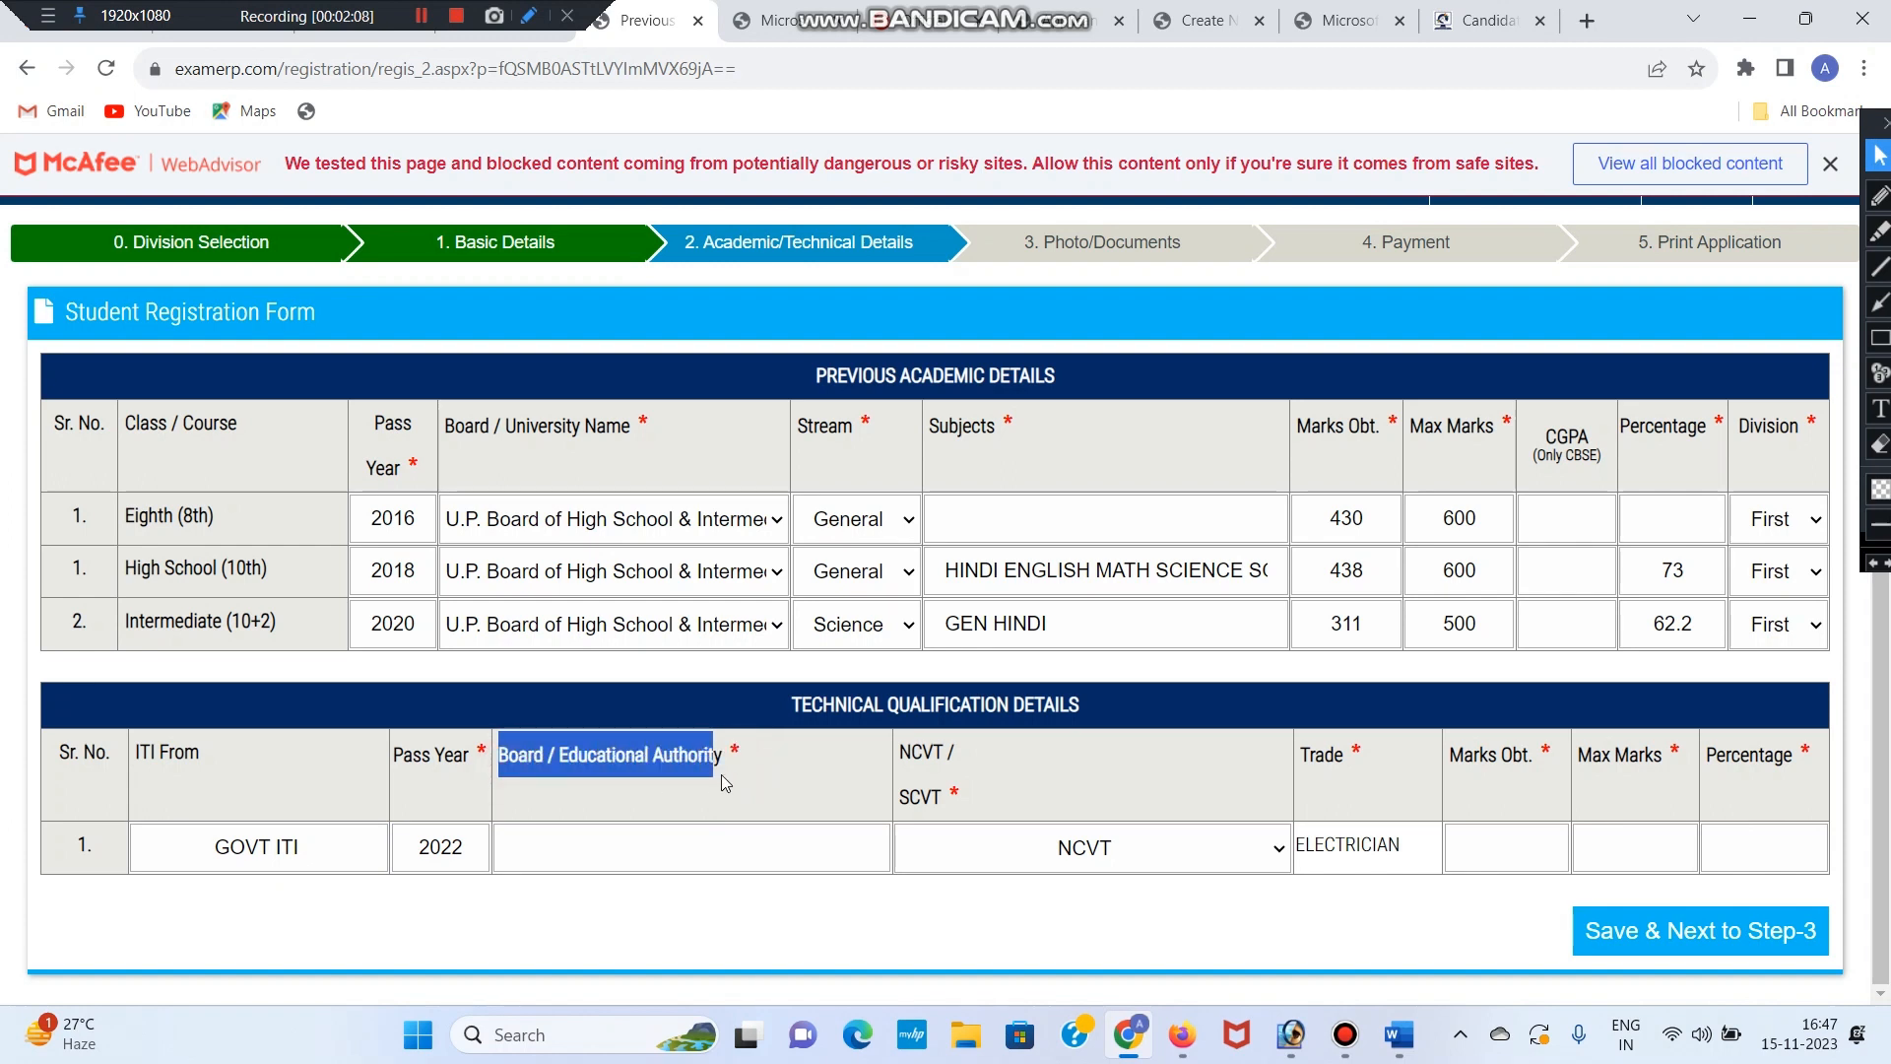
click(706, 842)
click(746, 851)
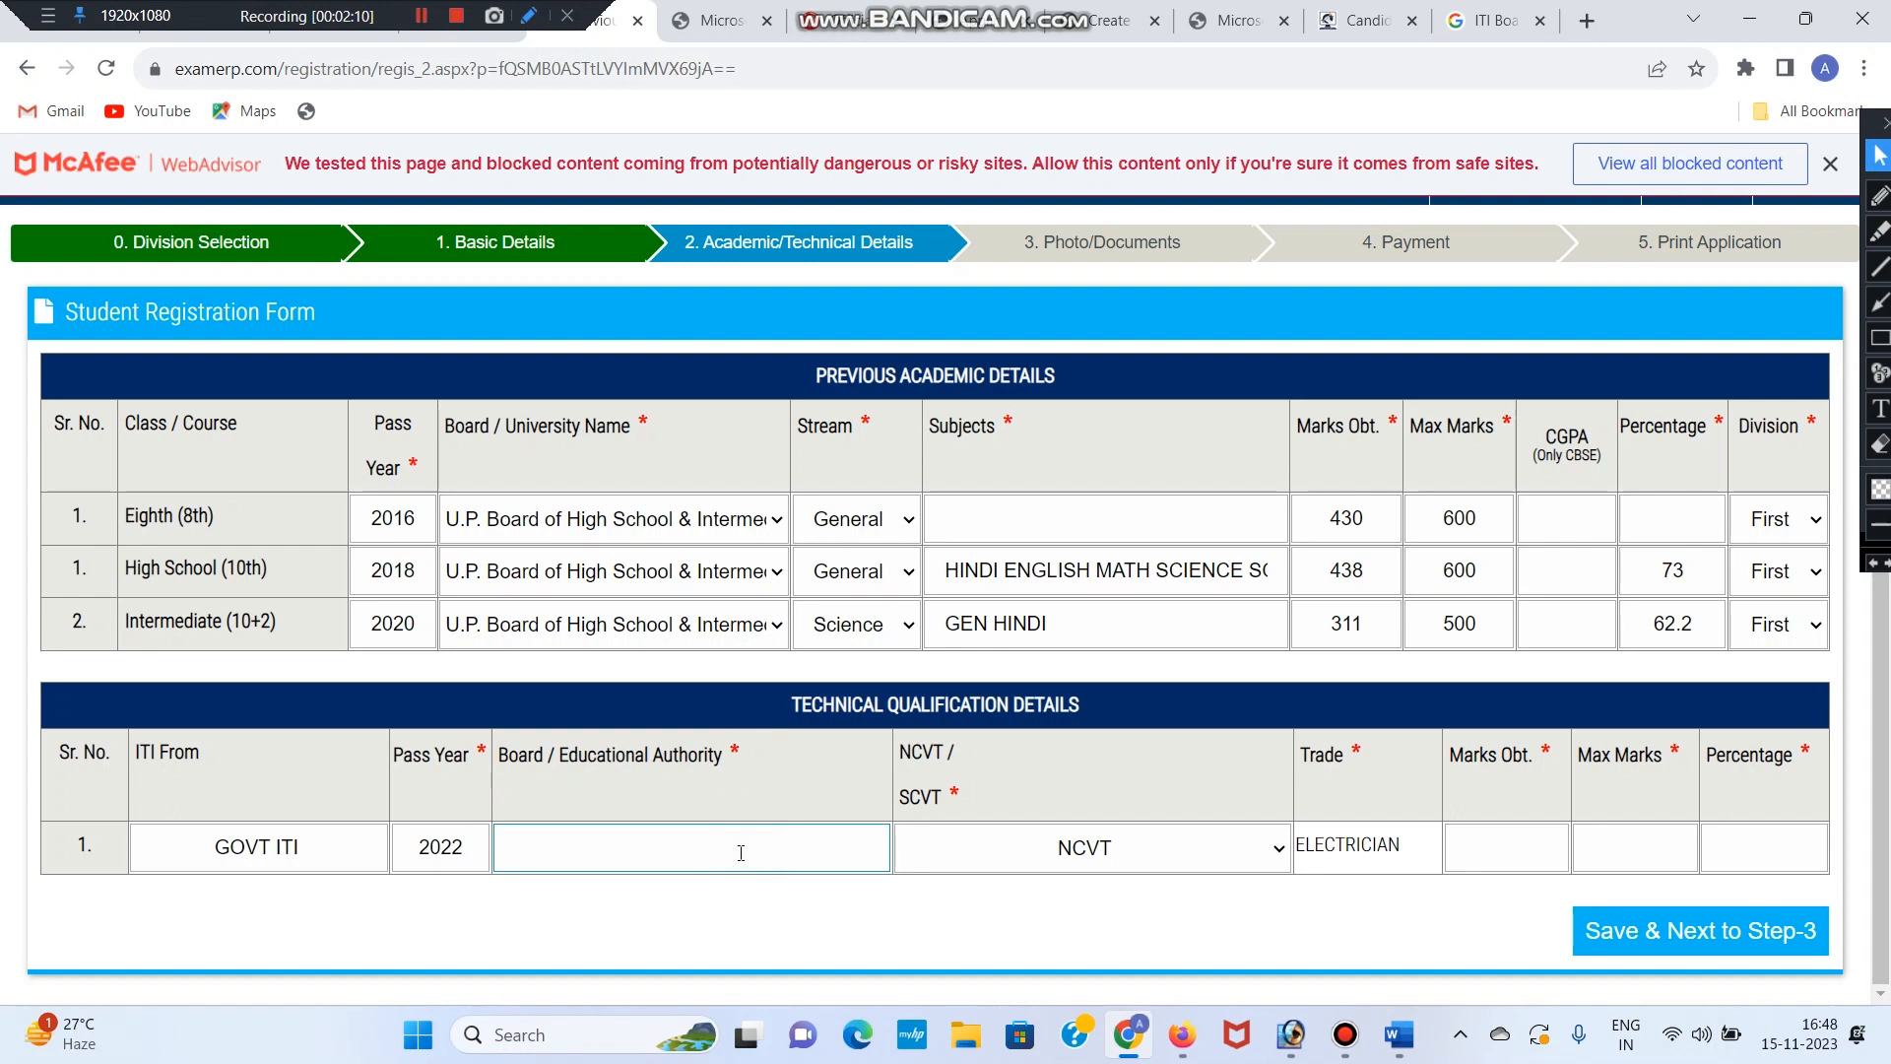
click(716, 832)
drag(907, 744, 970, 764)
click(747, 849)
Review the NCVT / SCVT options for the ITI qualification, keeping NCVT, and check the listed trade.
click(1079, 849)
click(1064, 851)
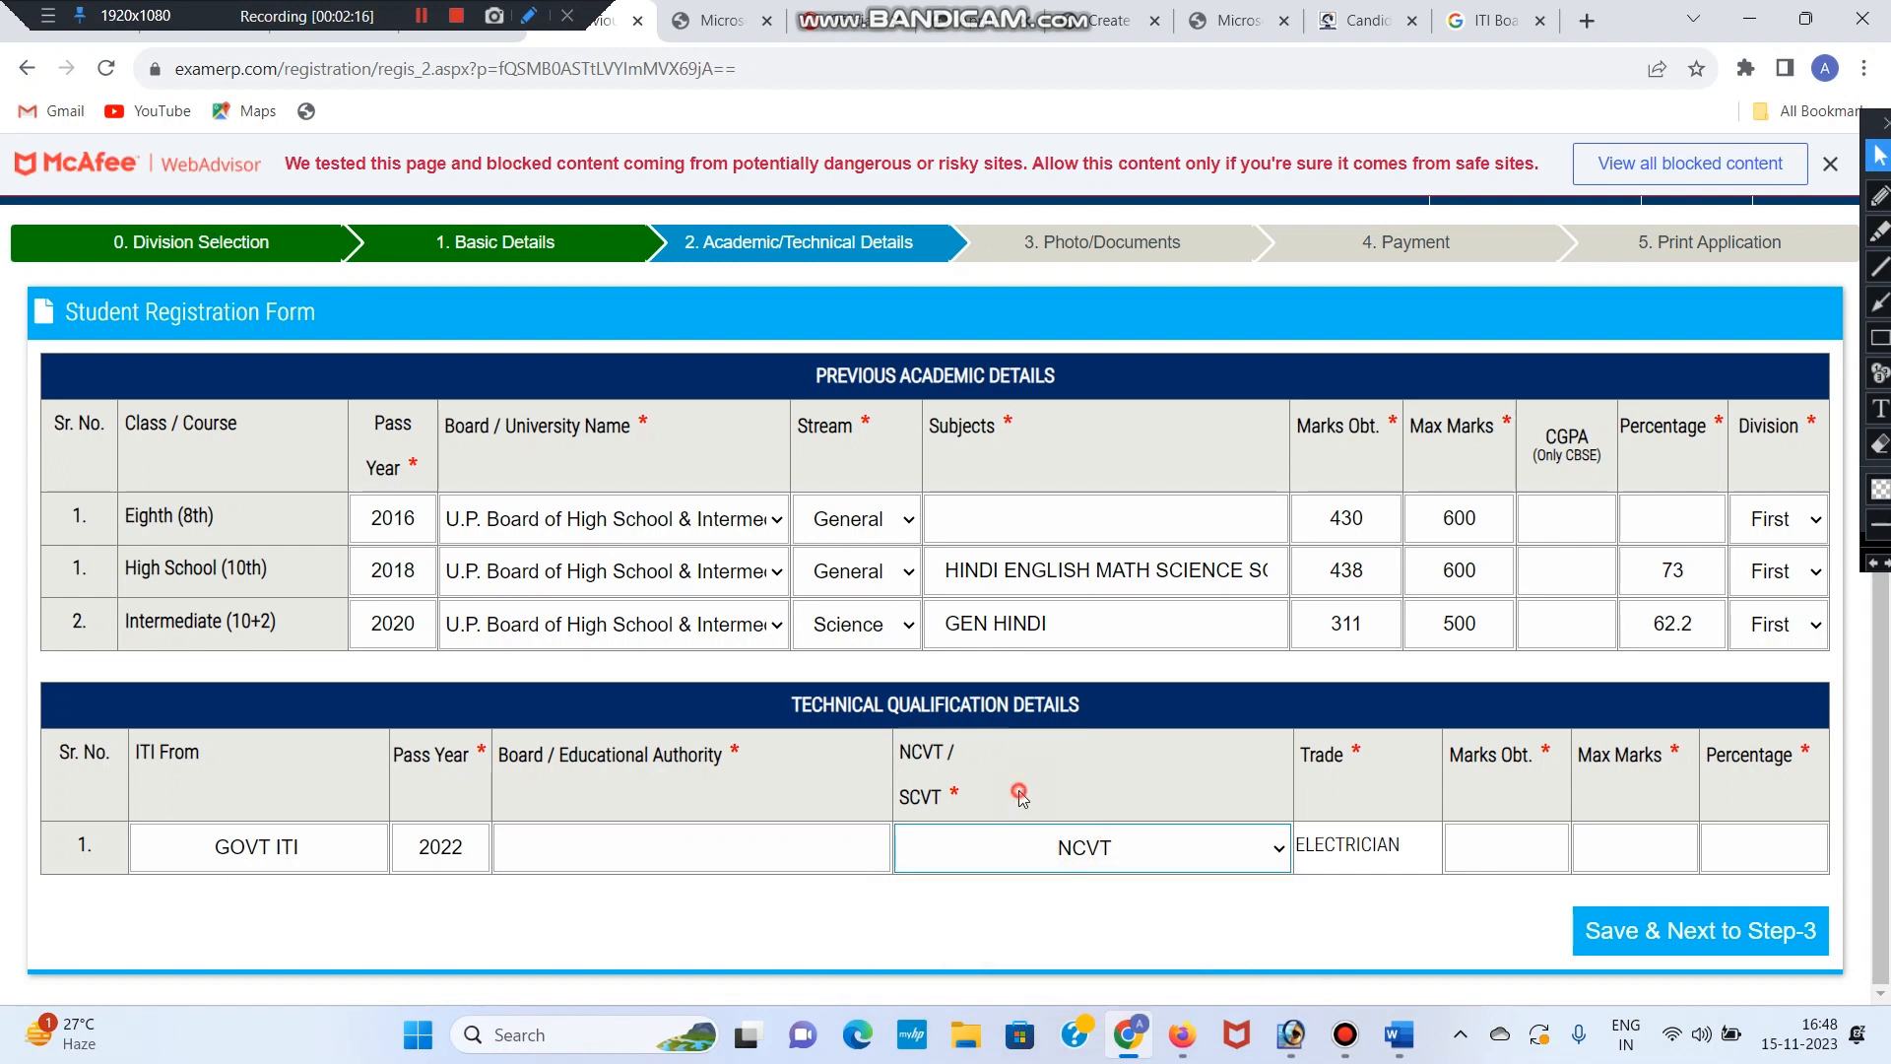
click(1054, 857)
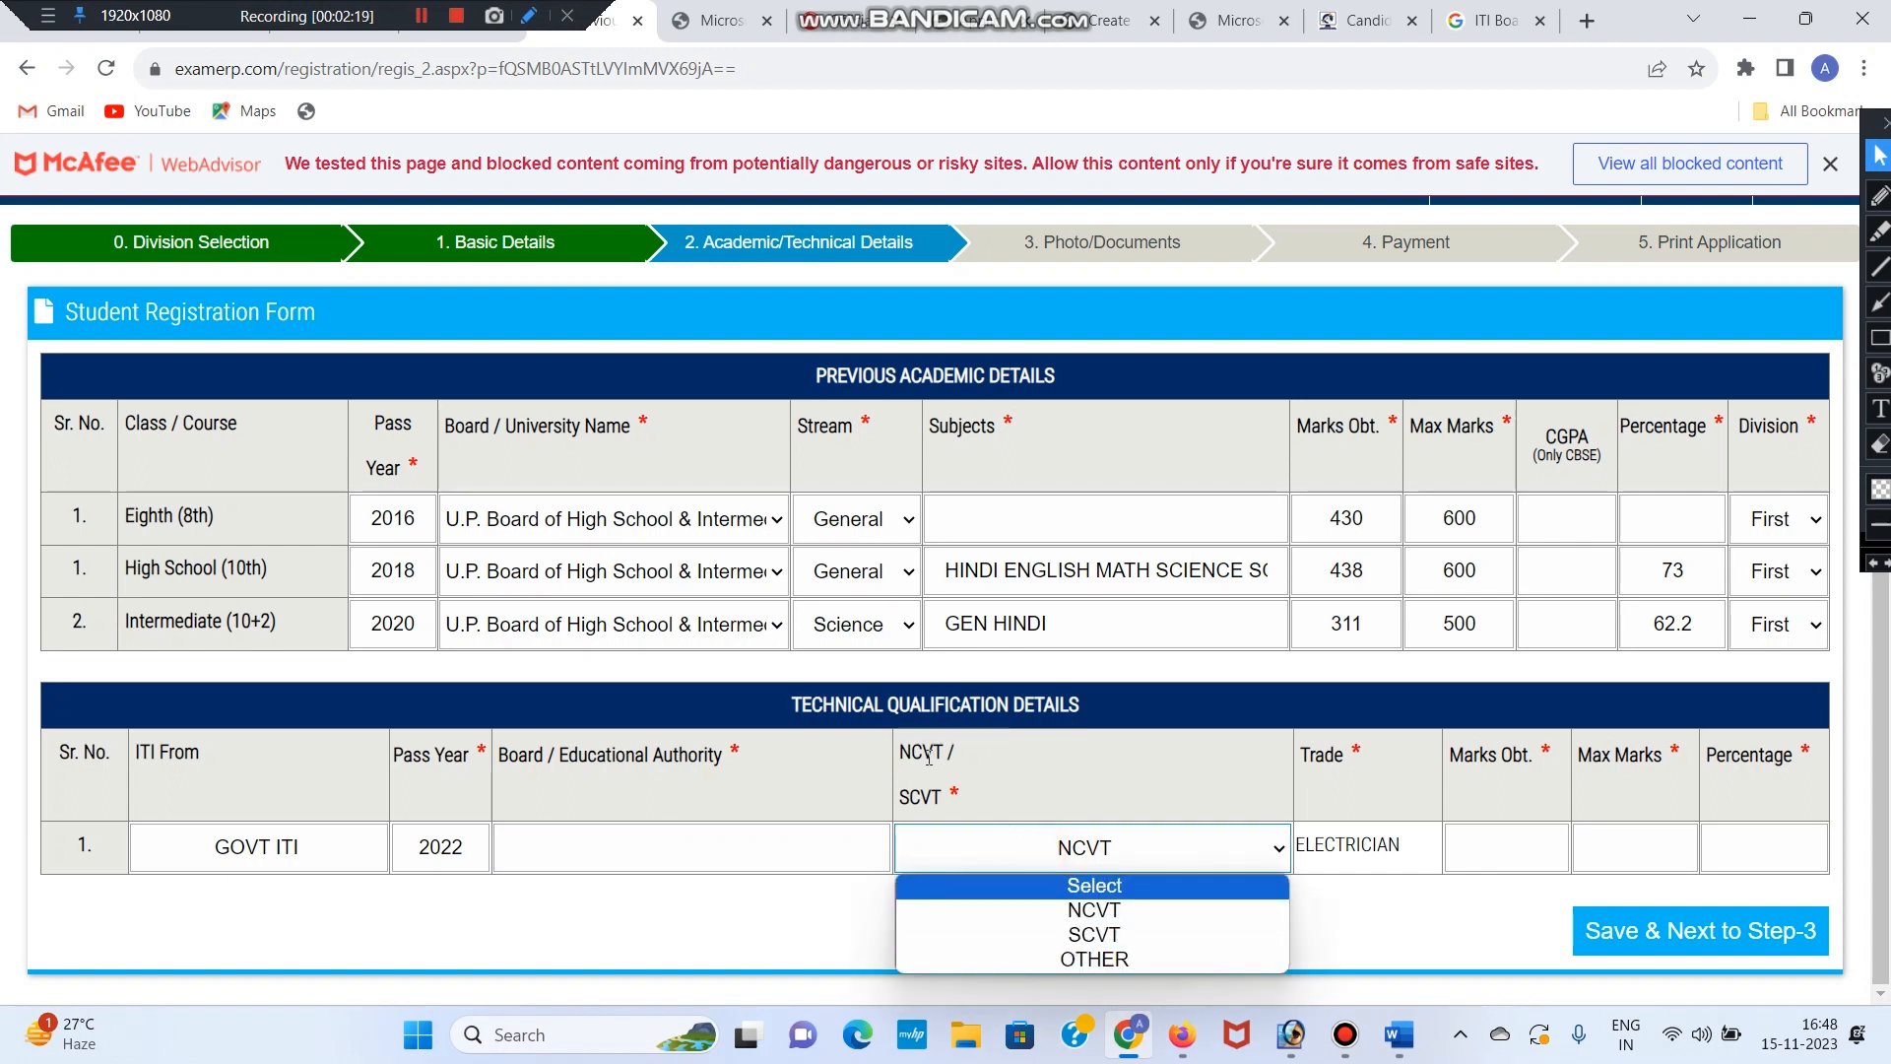
drag(912, 754, 993, 767)
click(996, 848)
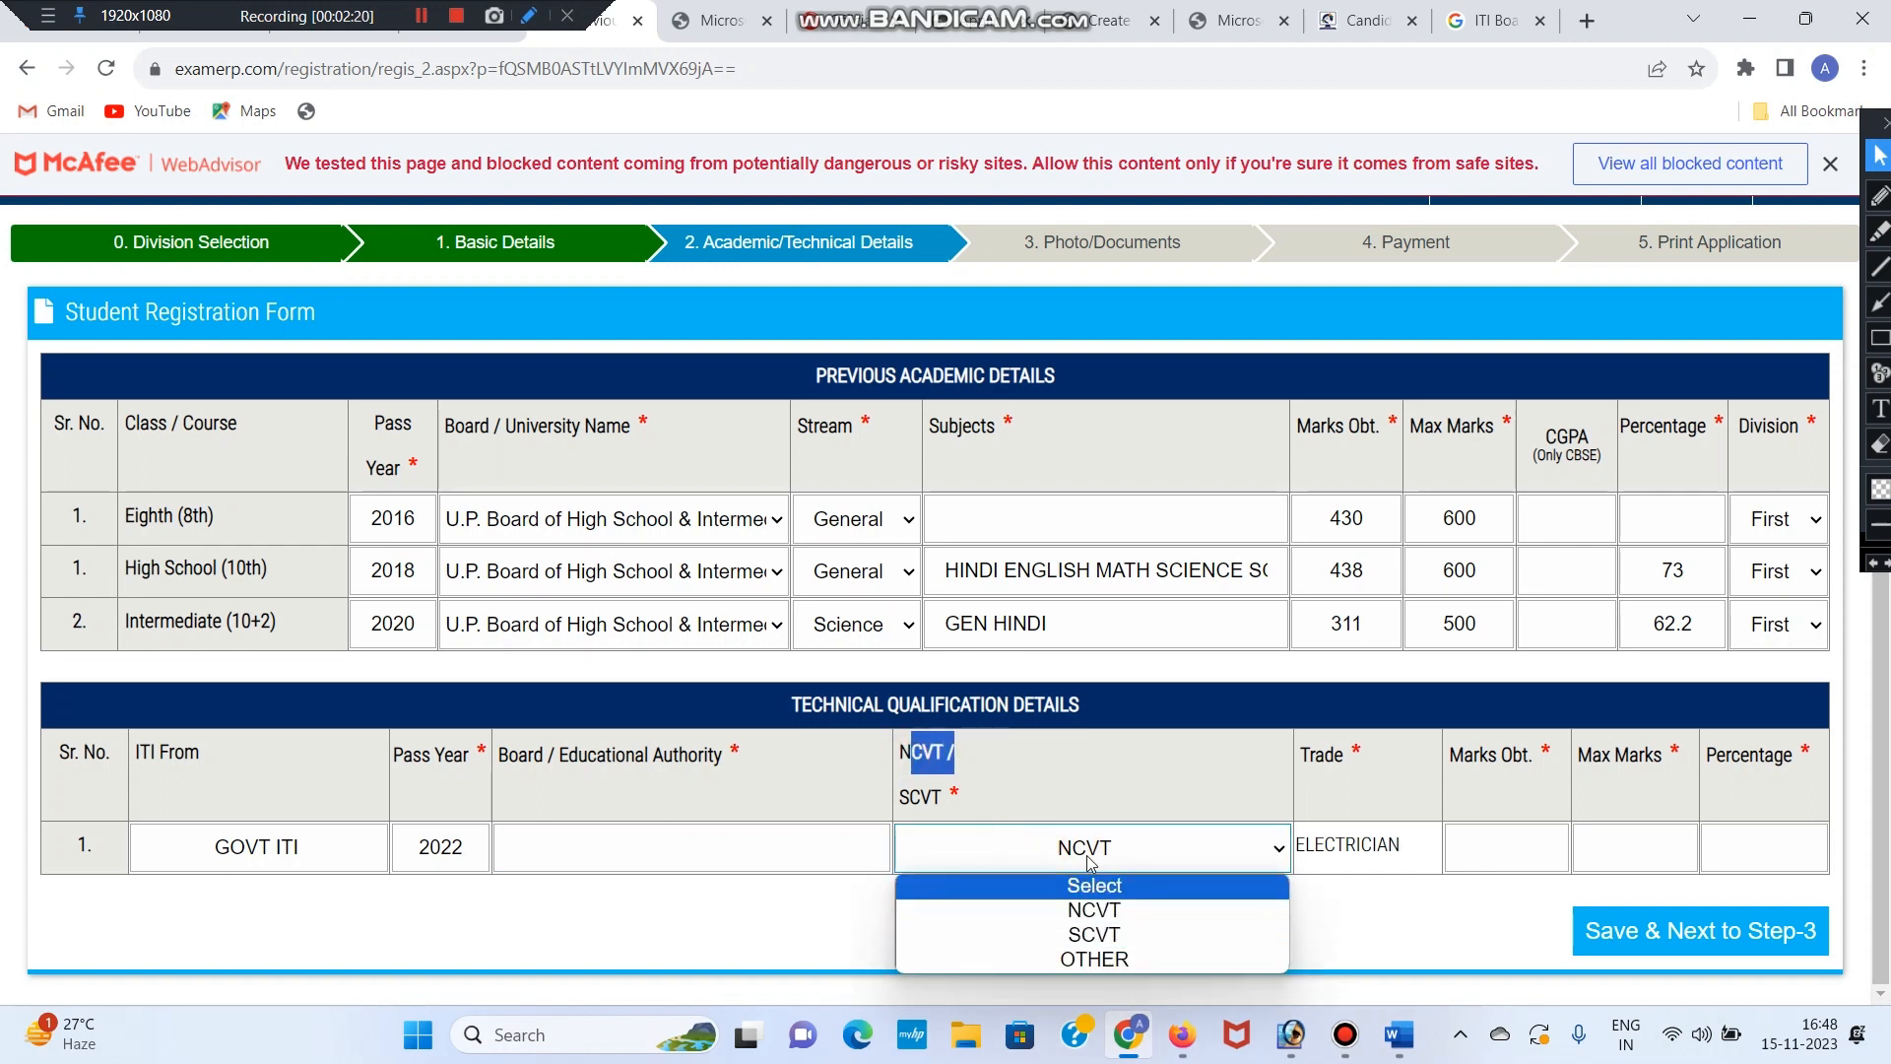
click(1087, 797)
click(1087, 847)
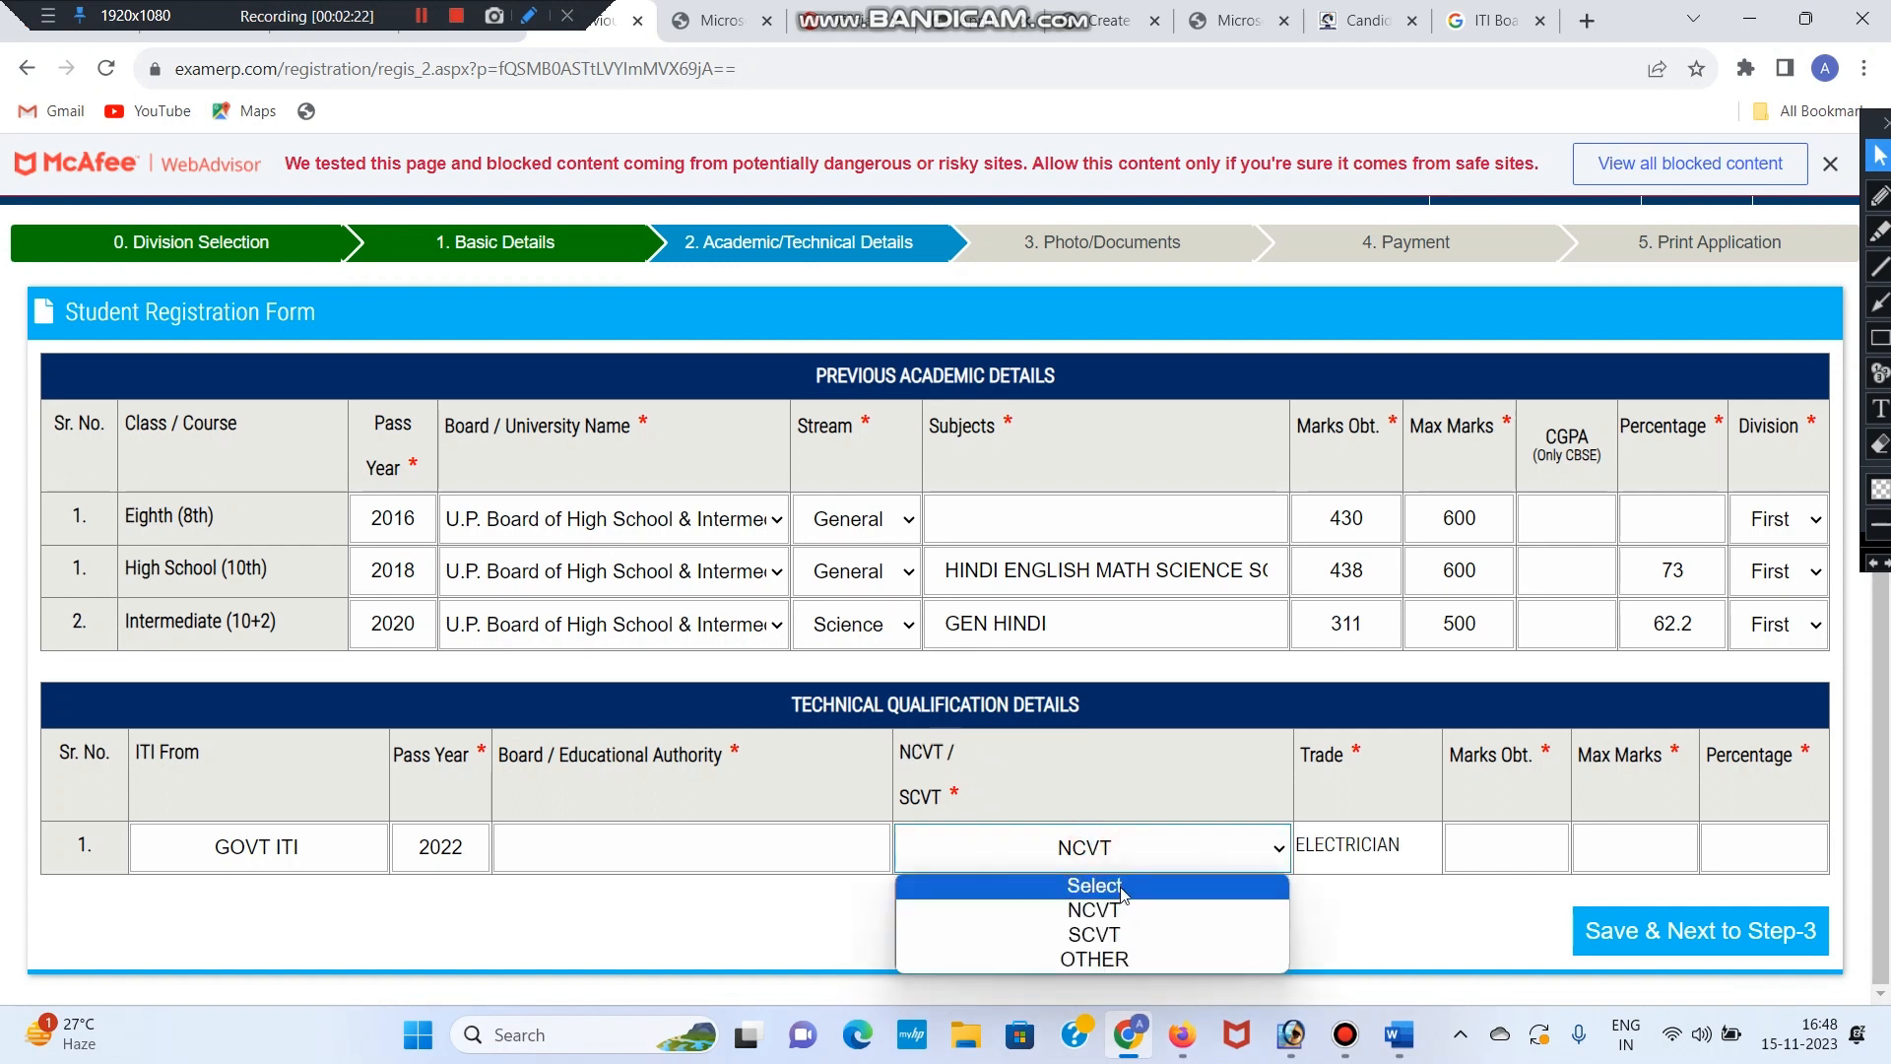
click(1344, 914)
click(1164, 859)
click(1350, 893)
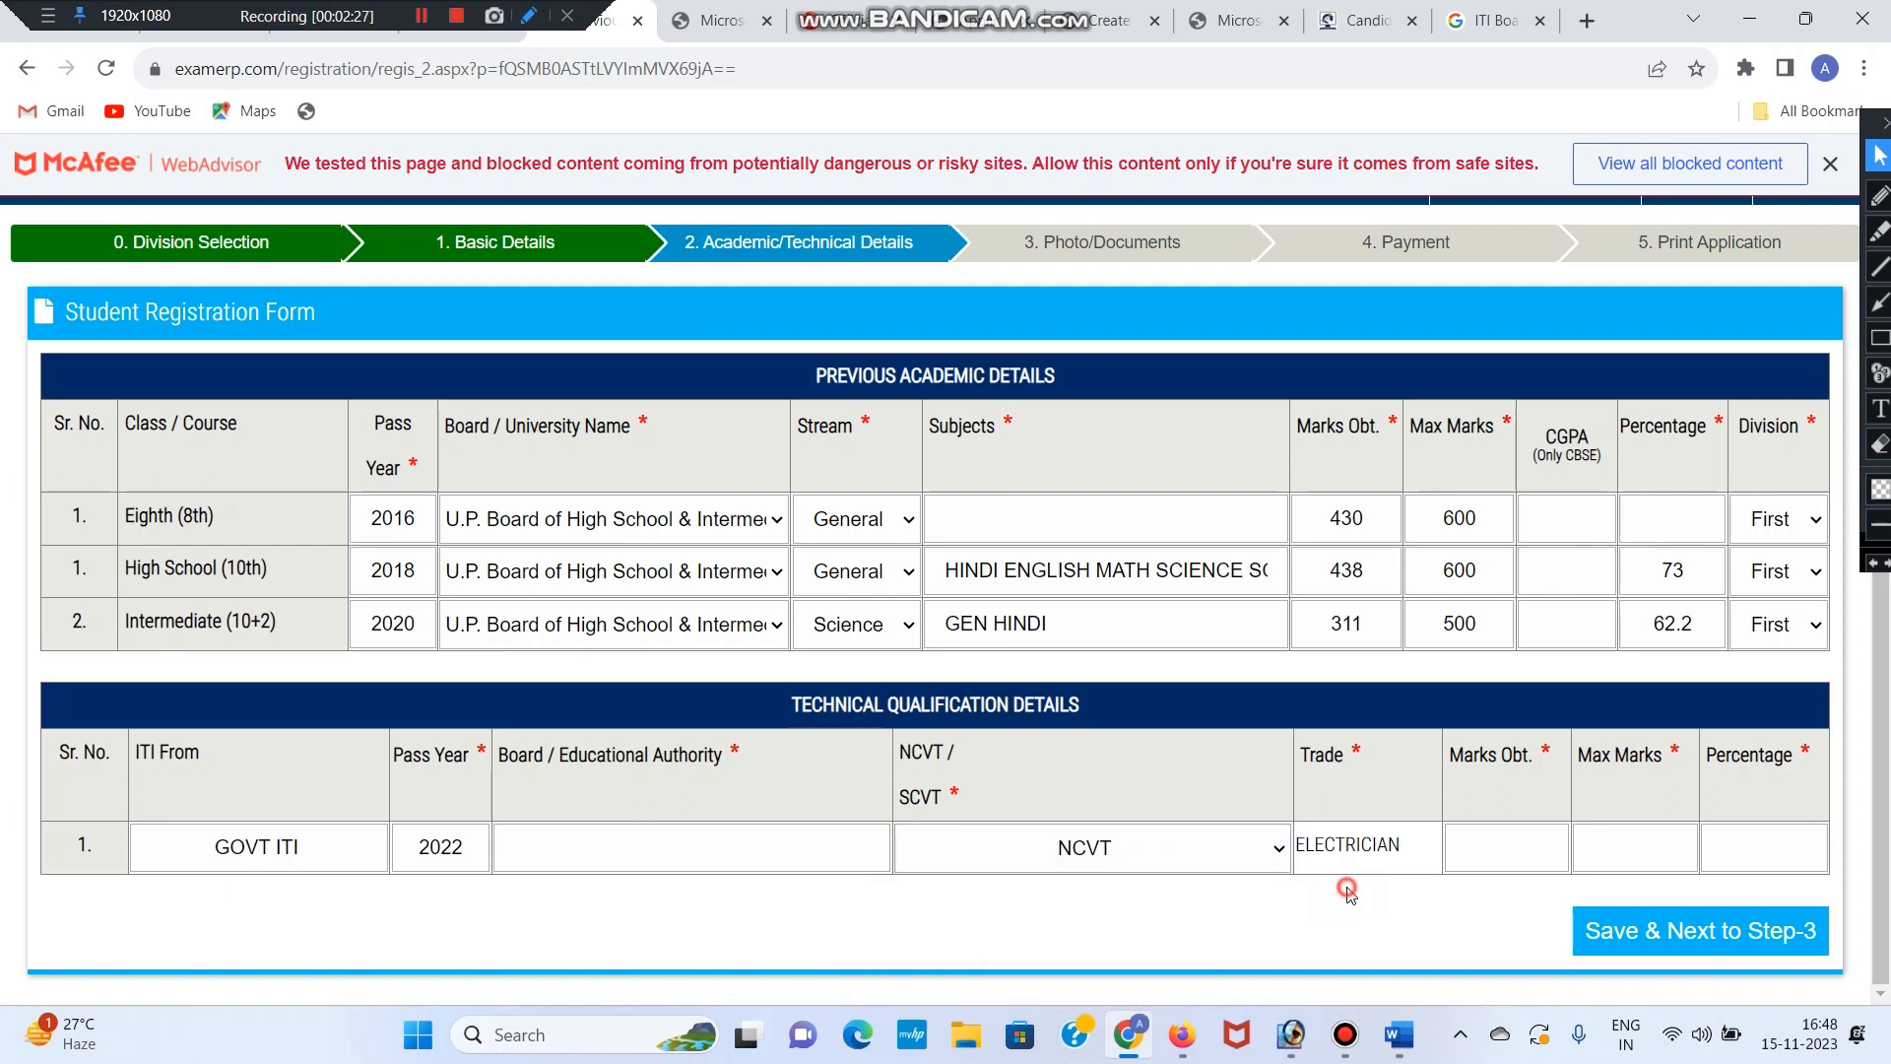
click(1152, 837)
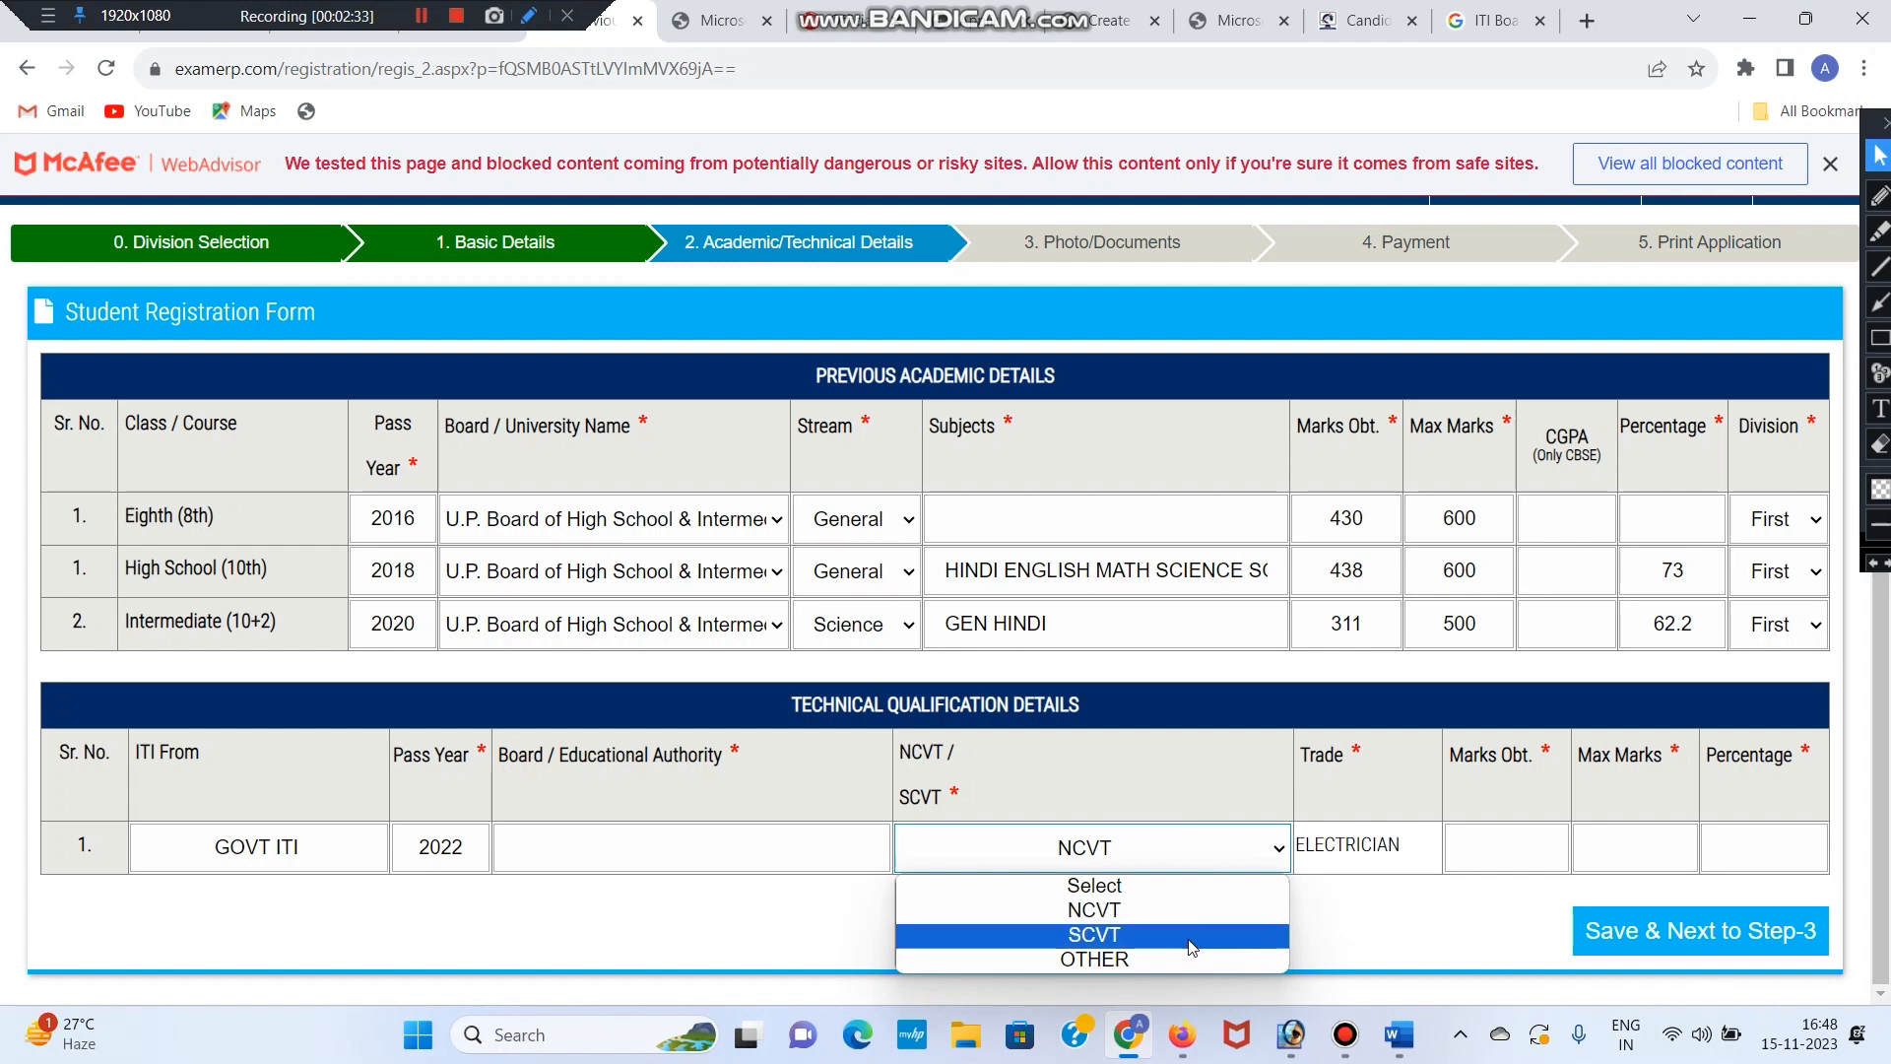
click(1389, 924)
click(1187, 867)
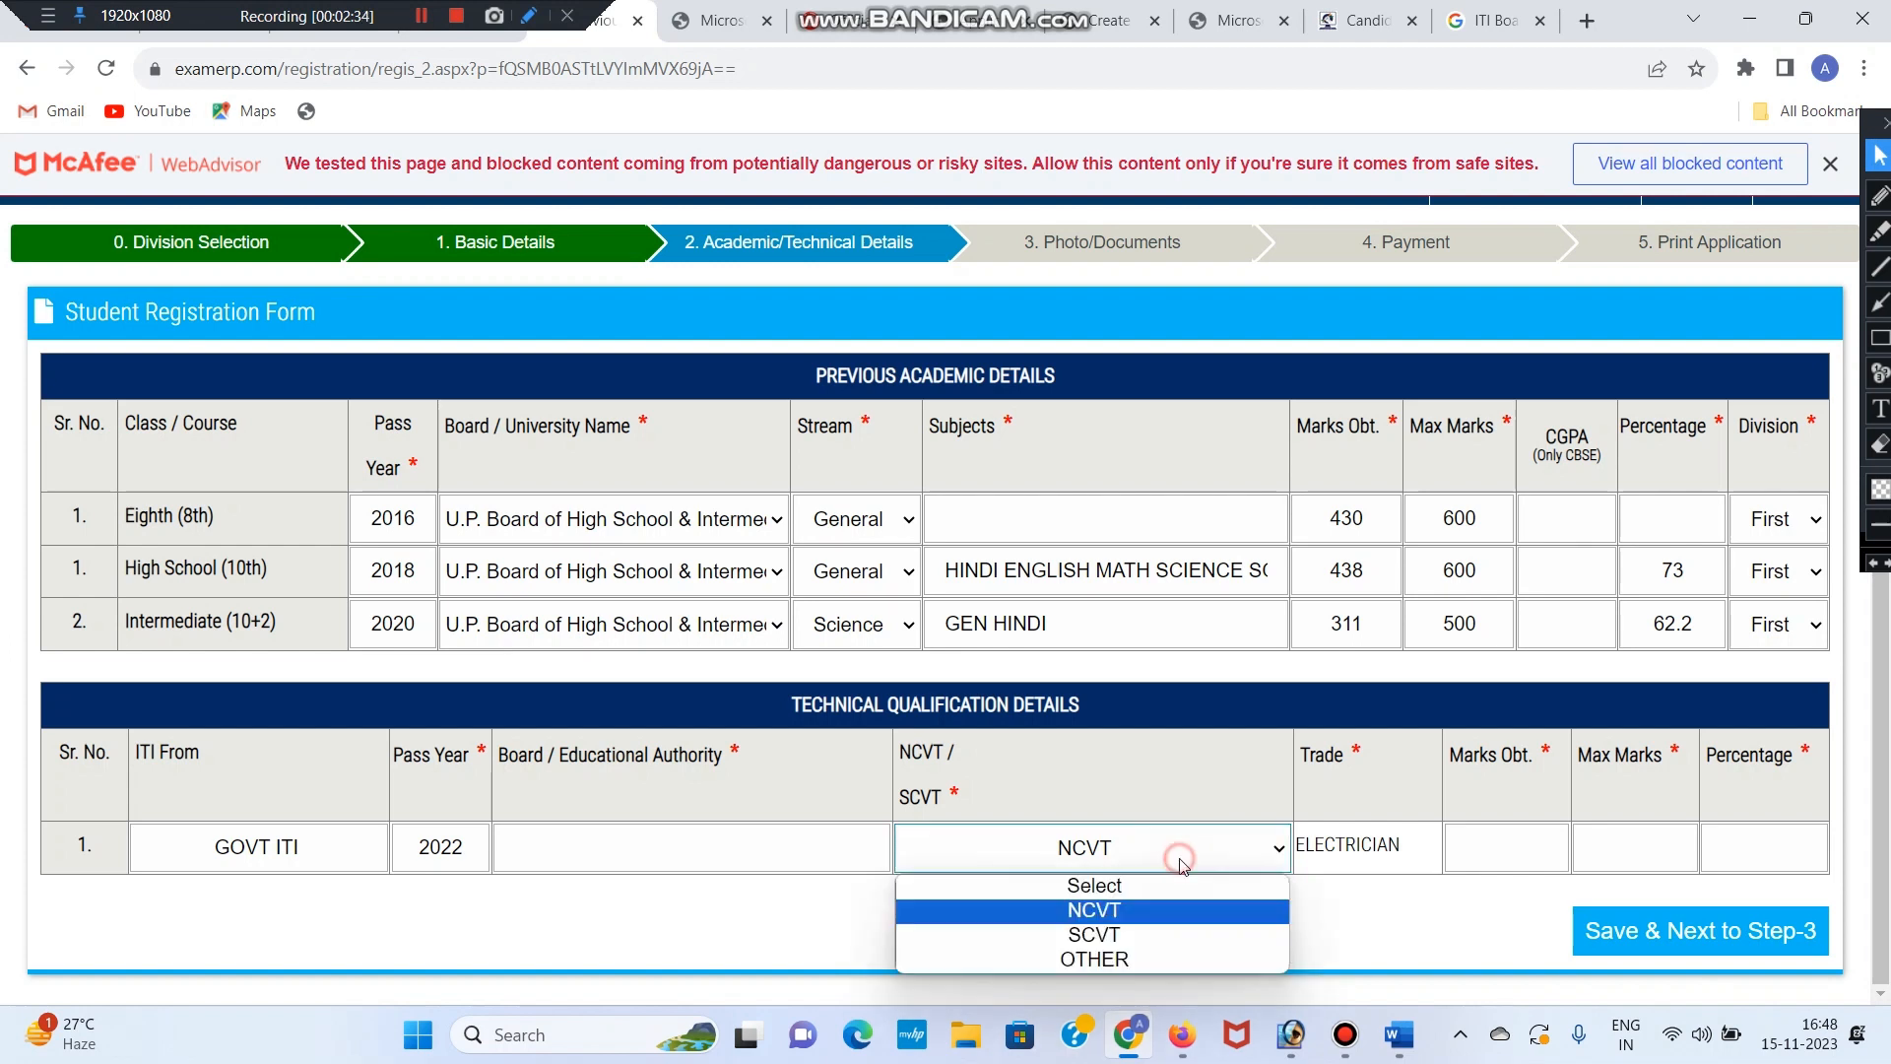
click(1399, 865)
double_click(1323, 761)
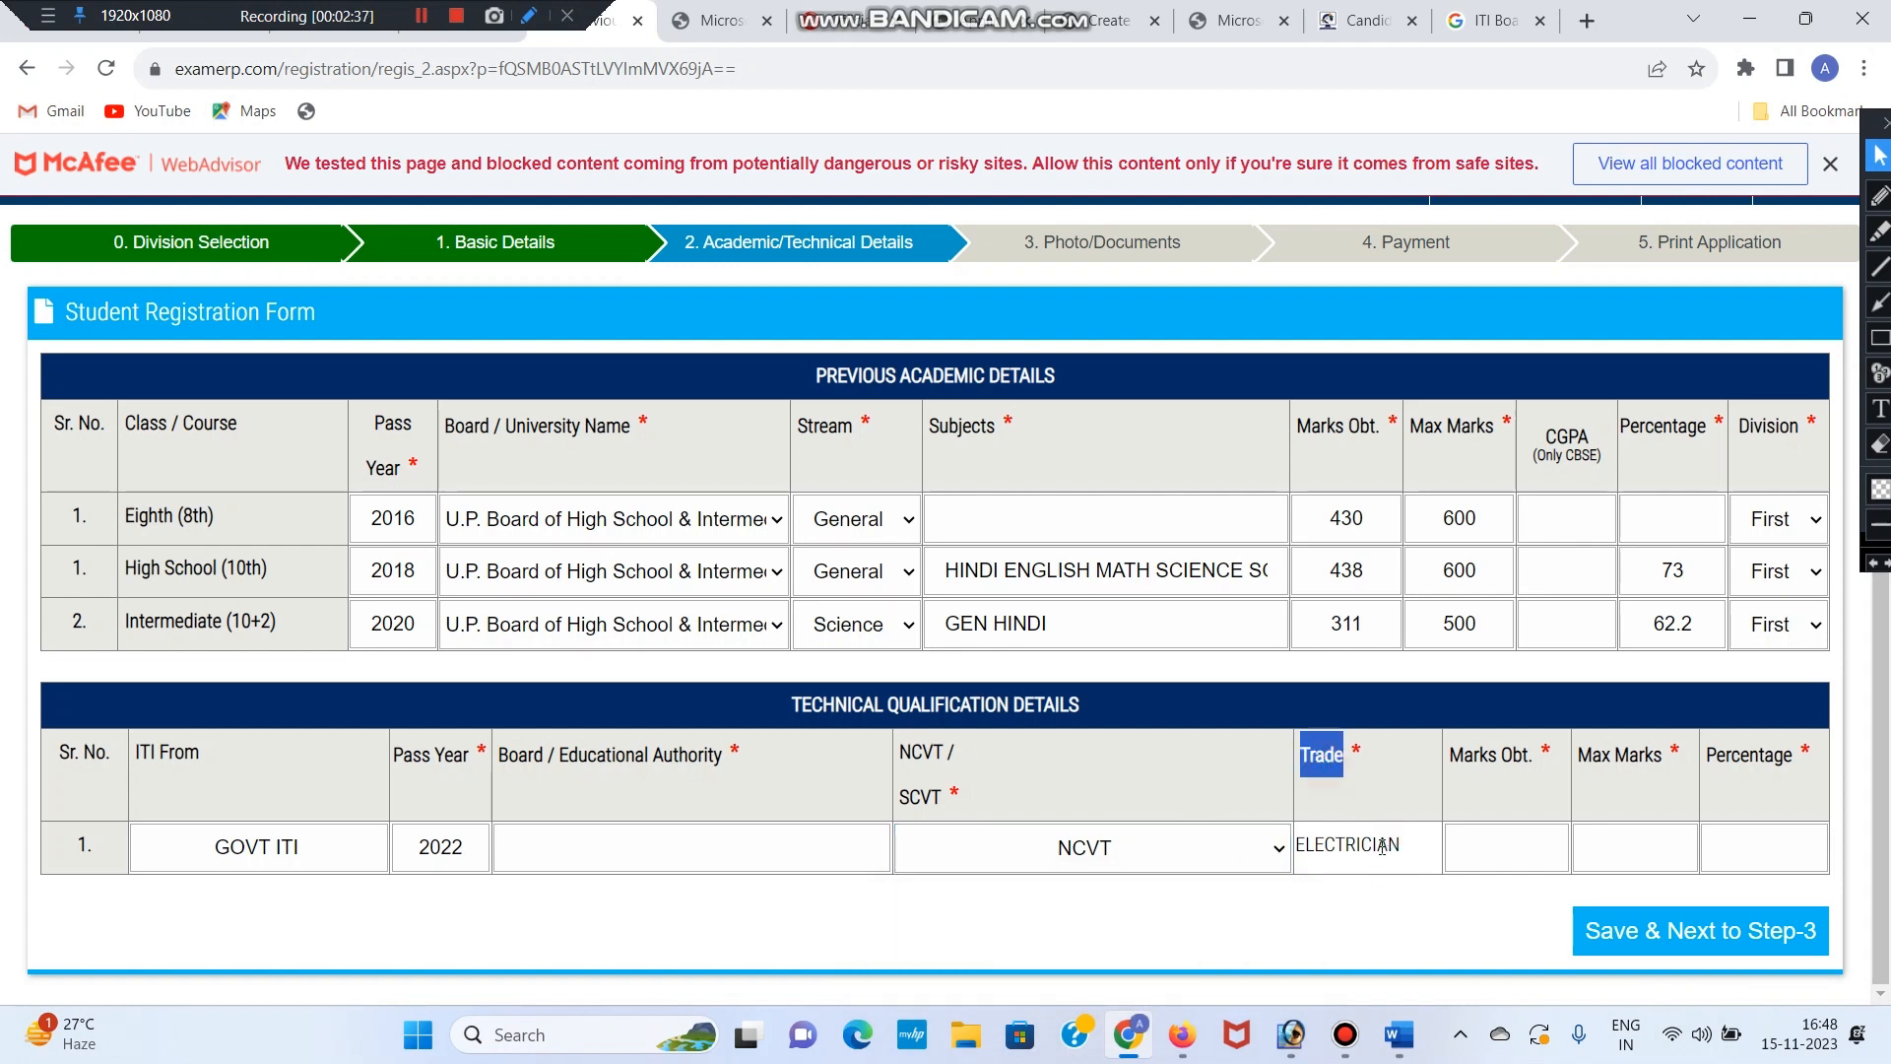
double_click(1380, 847)
double_click(1427, 845)
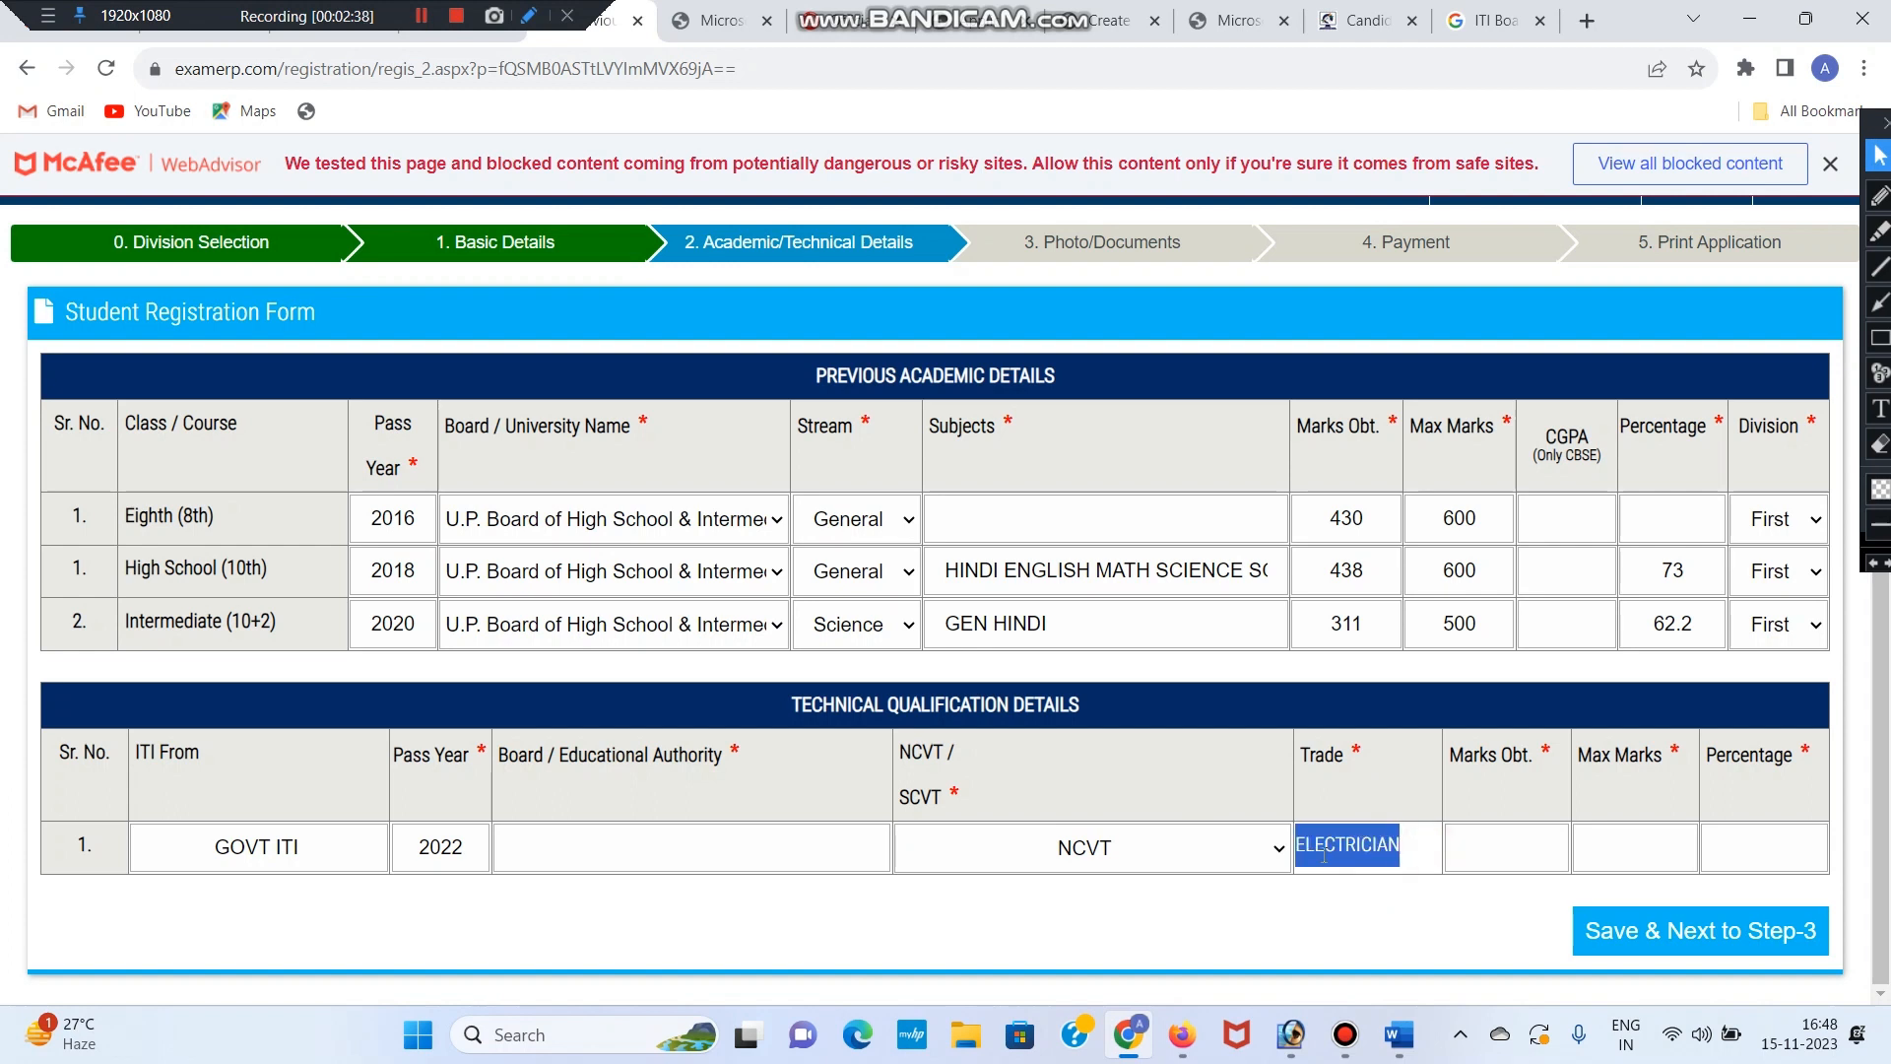
click(1409, 914)
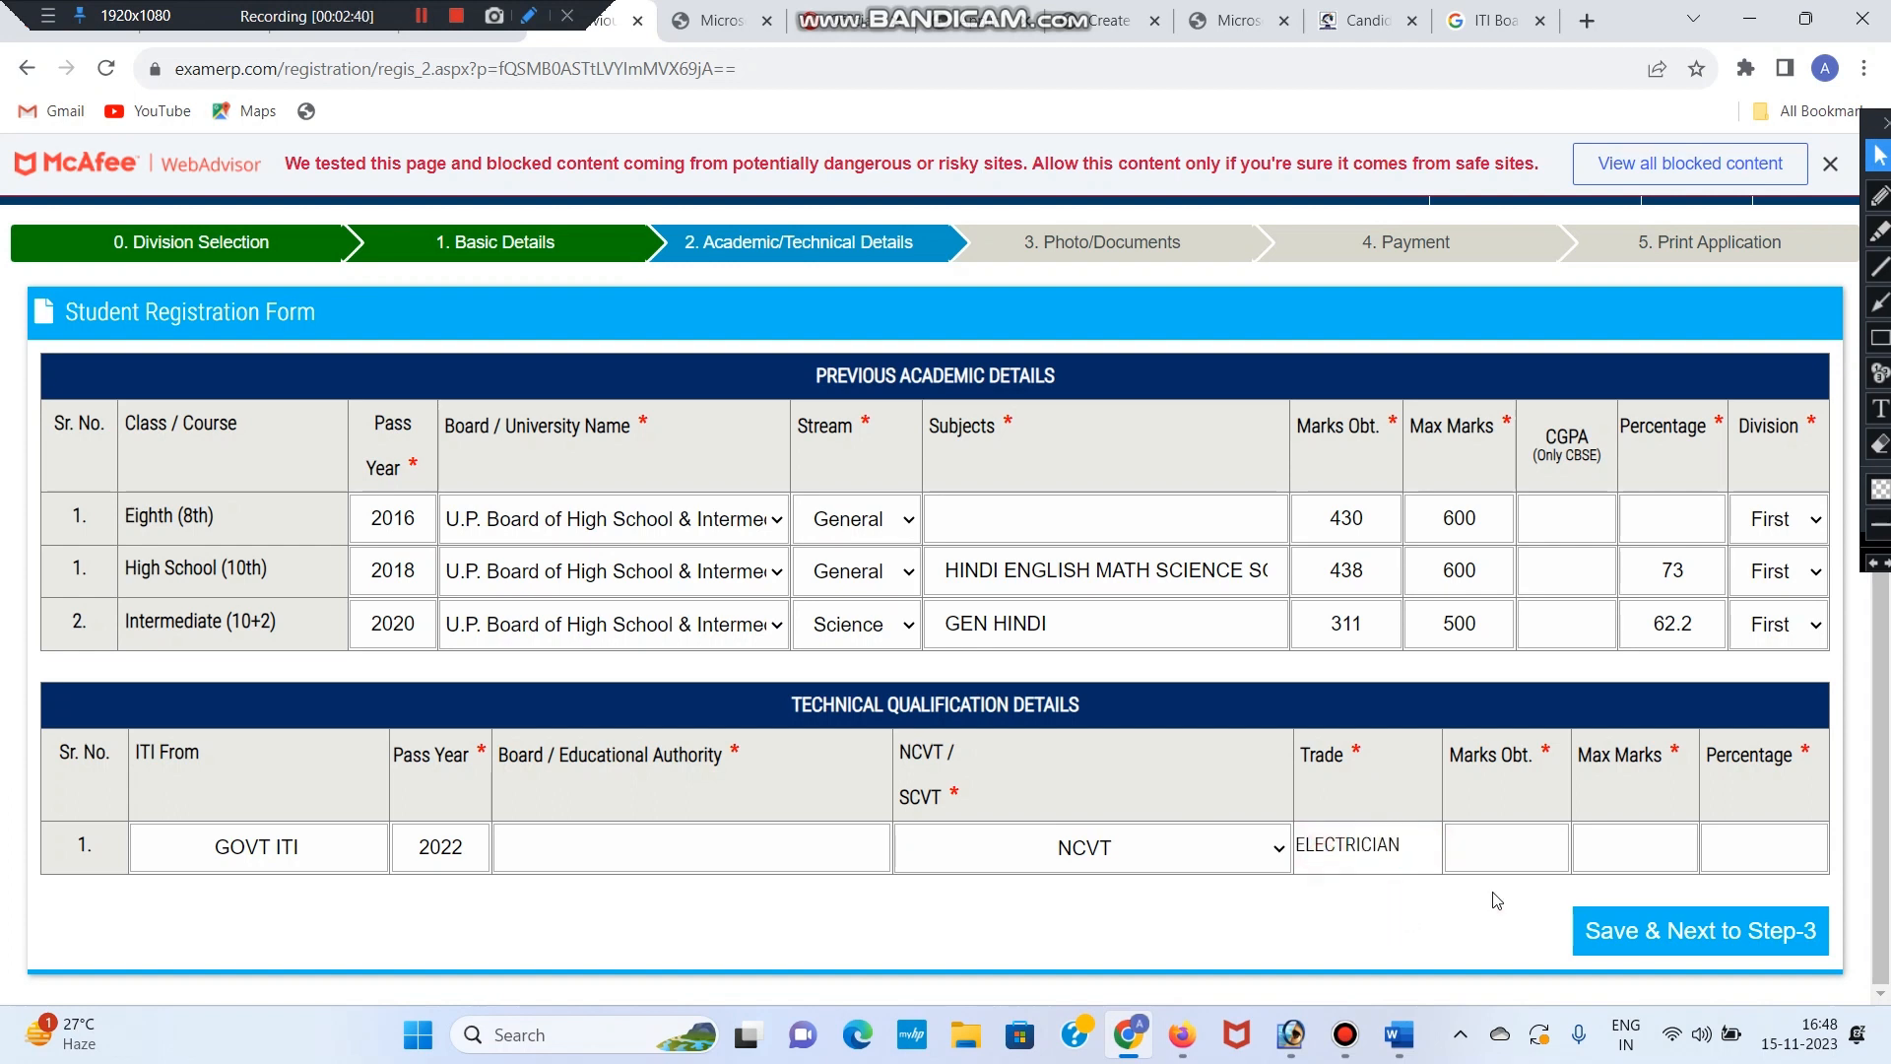
Enter max marks 1200 and marks obtained 950 for the ITI qualification.
click(1504, 840)
click(1625, 842)
text(1200)
click(1546, 854)
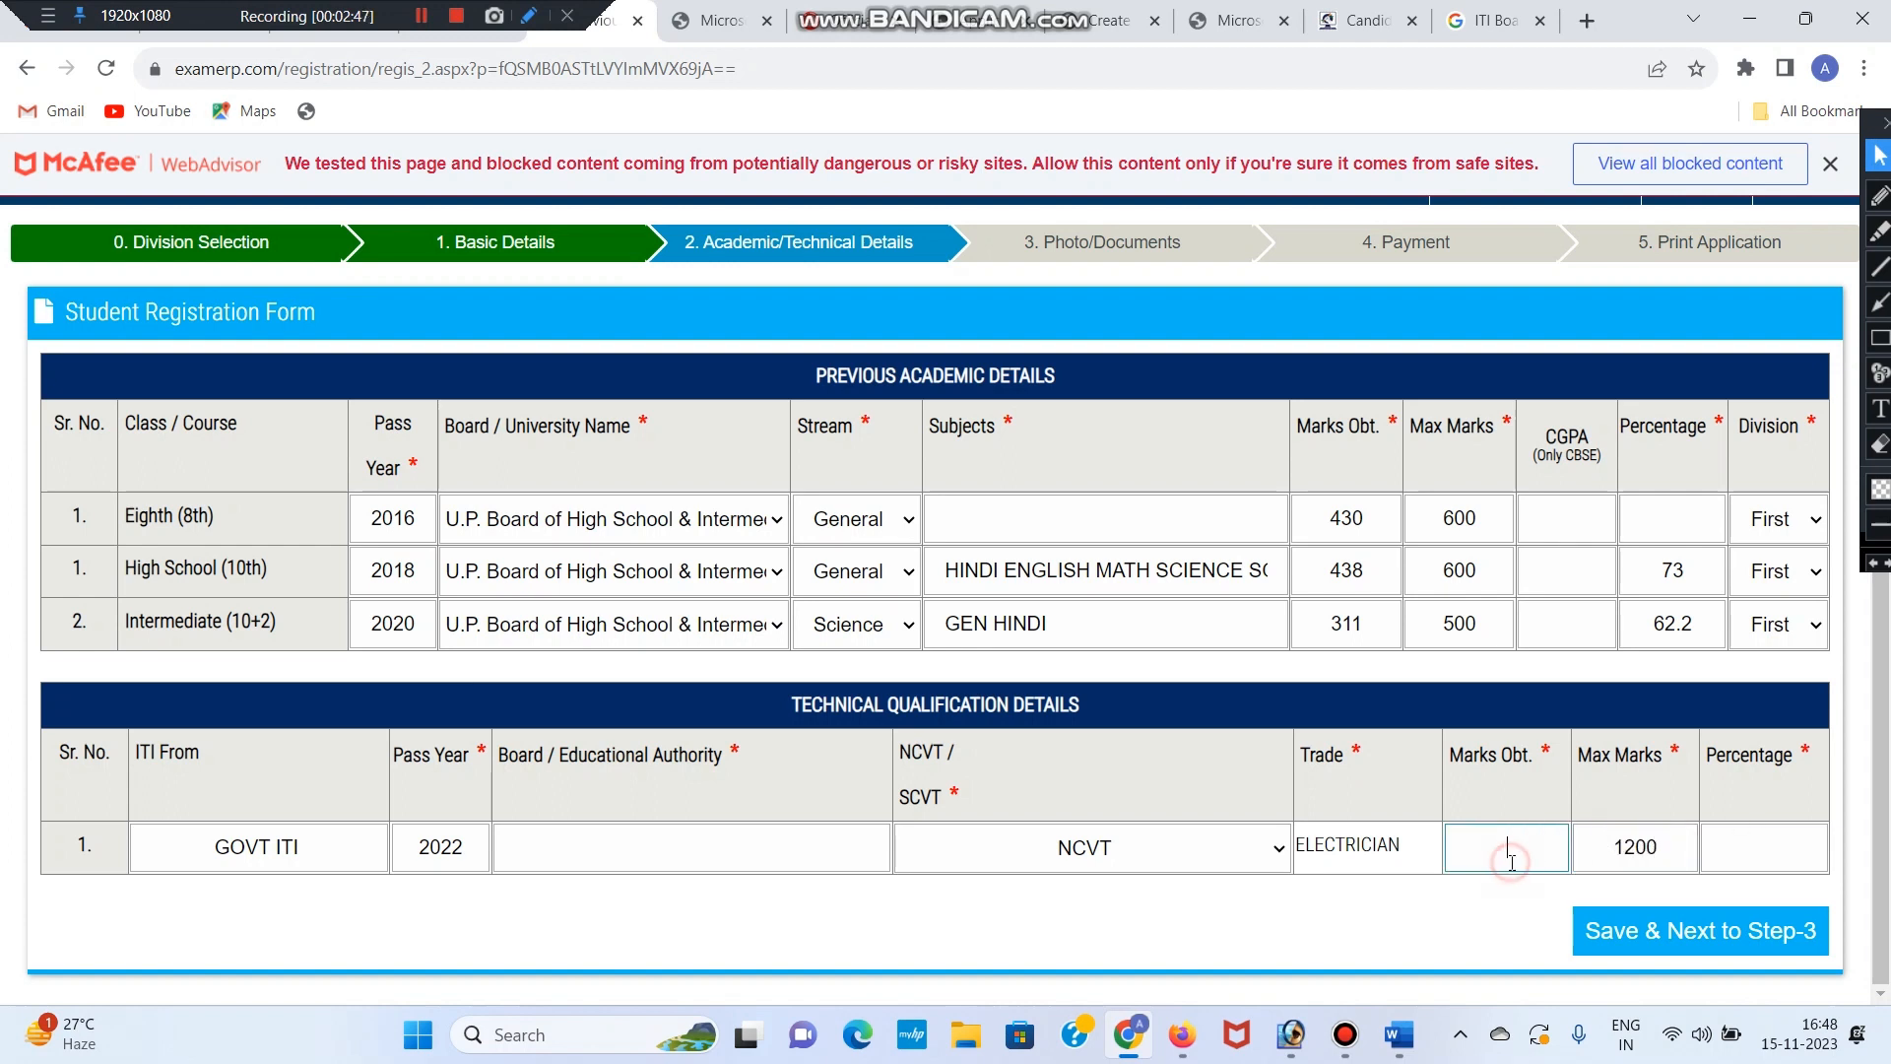
text(950)
click(1732, 846)
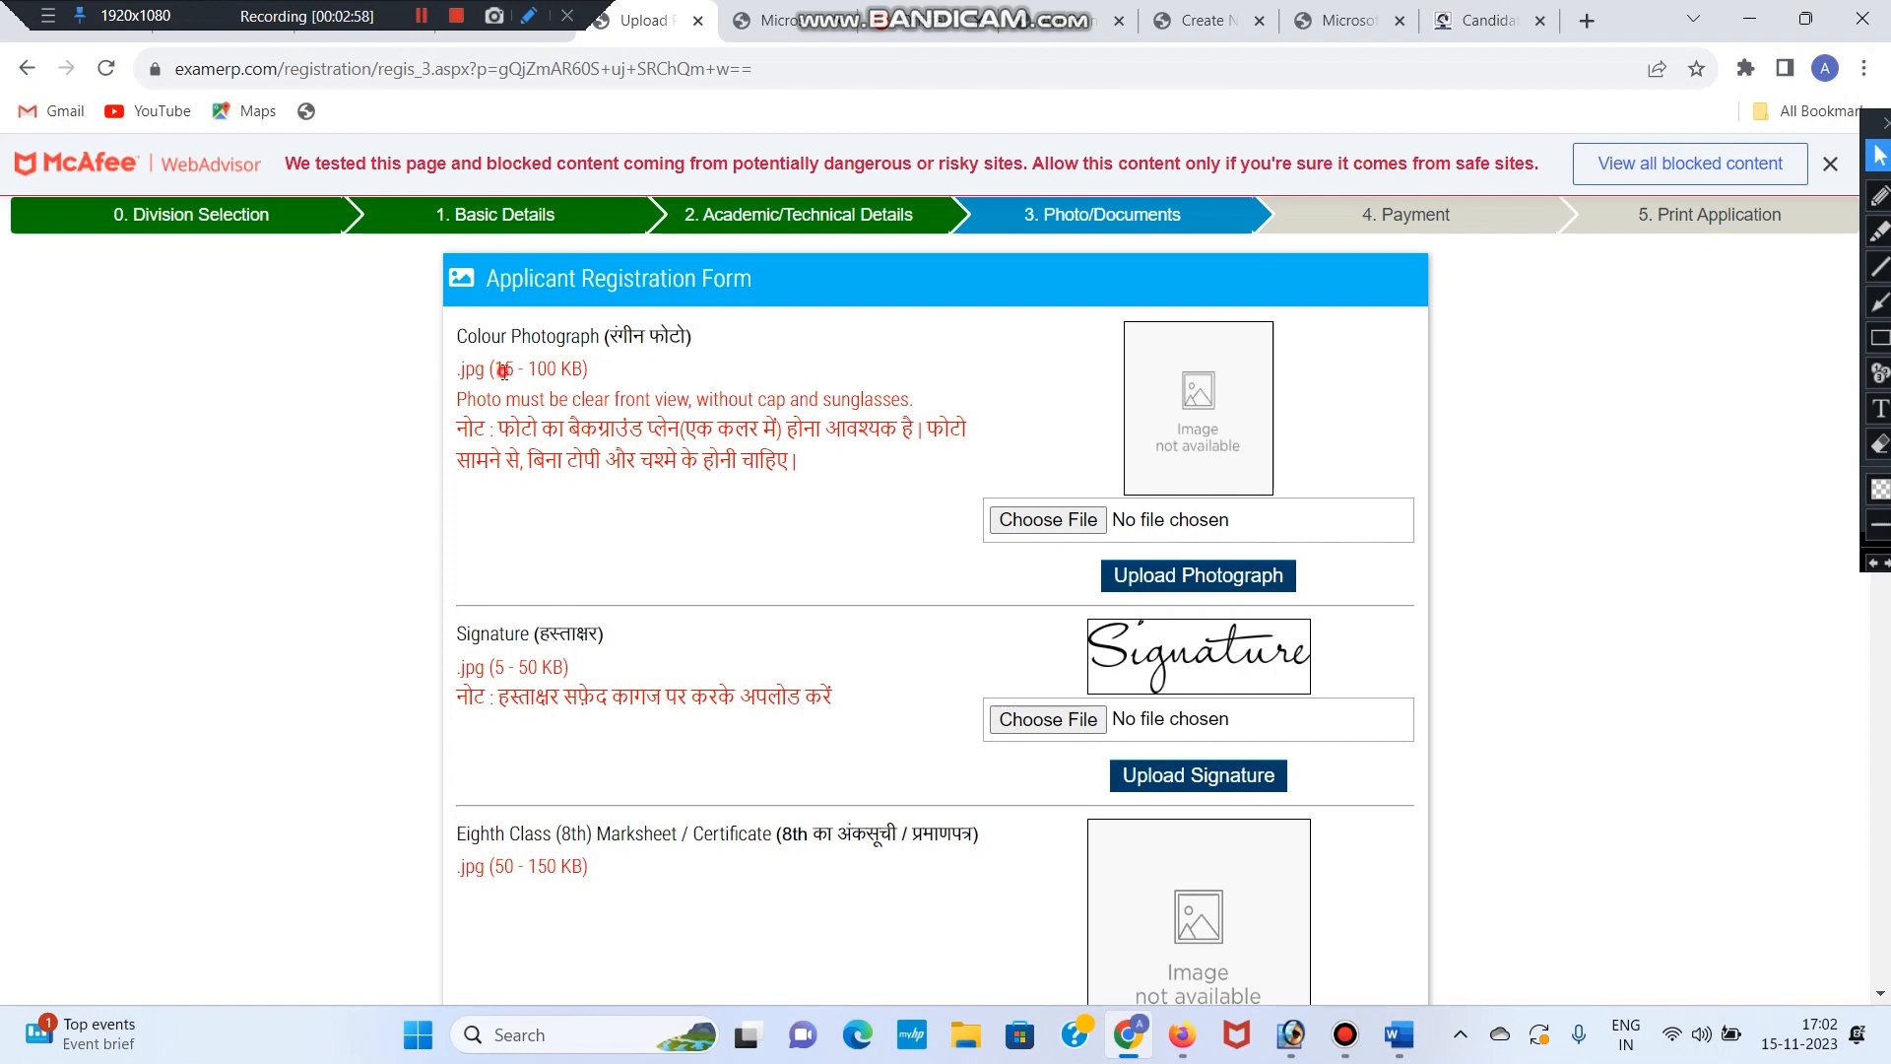
Examine the file format, size and background requirements for the colour photograph and the signature.
drag(504, 371, 647, 373)
click(627, 387)
drag(491, 370, 572, 373)
click(650, 385)
drag(498, 429, 537, 430)
click(539, 428)
scroll(755, 439, down, 1)
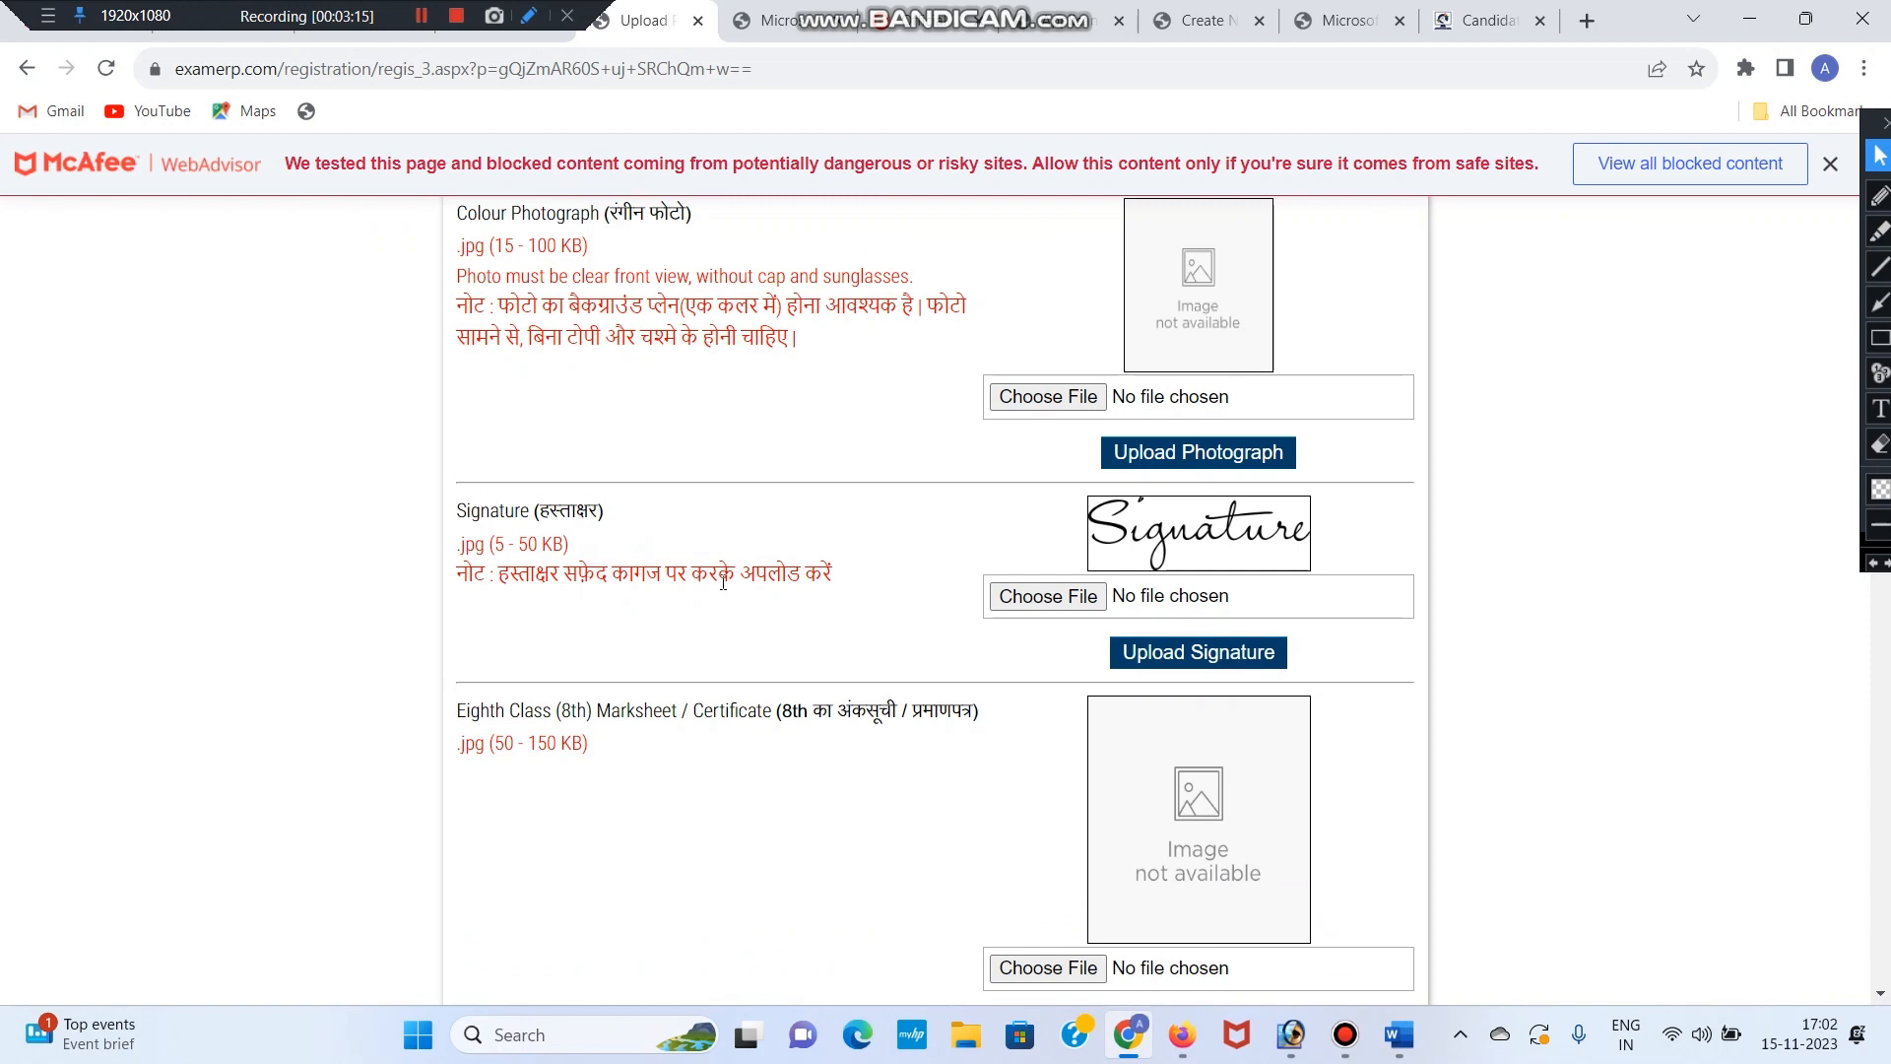
drag(845, 589, 676, 576)
click(657, 569)
scroll(592, 540, down, 1)
scroll(592, 540, down, 1)
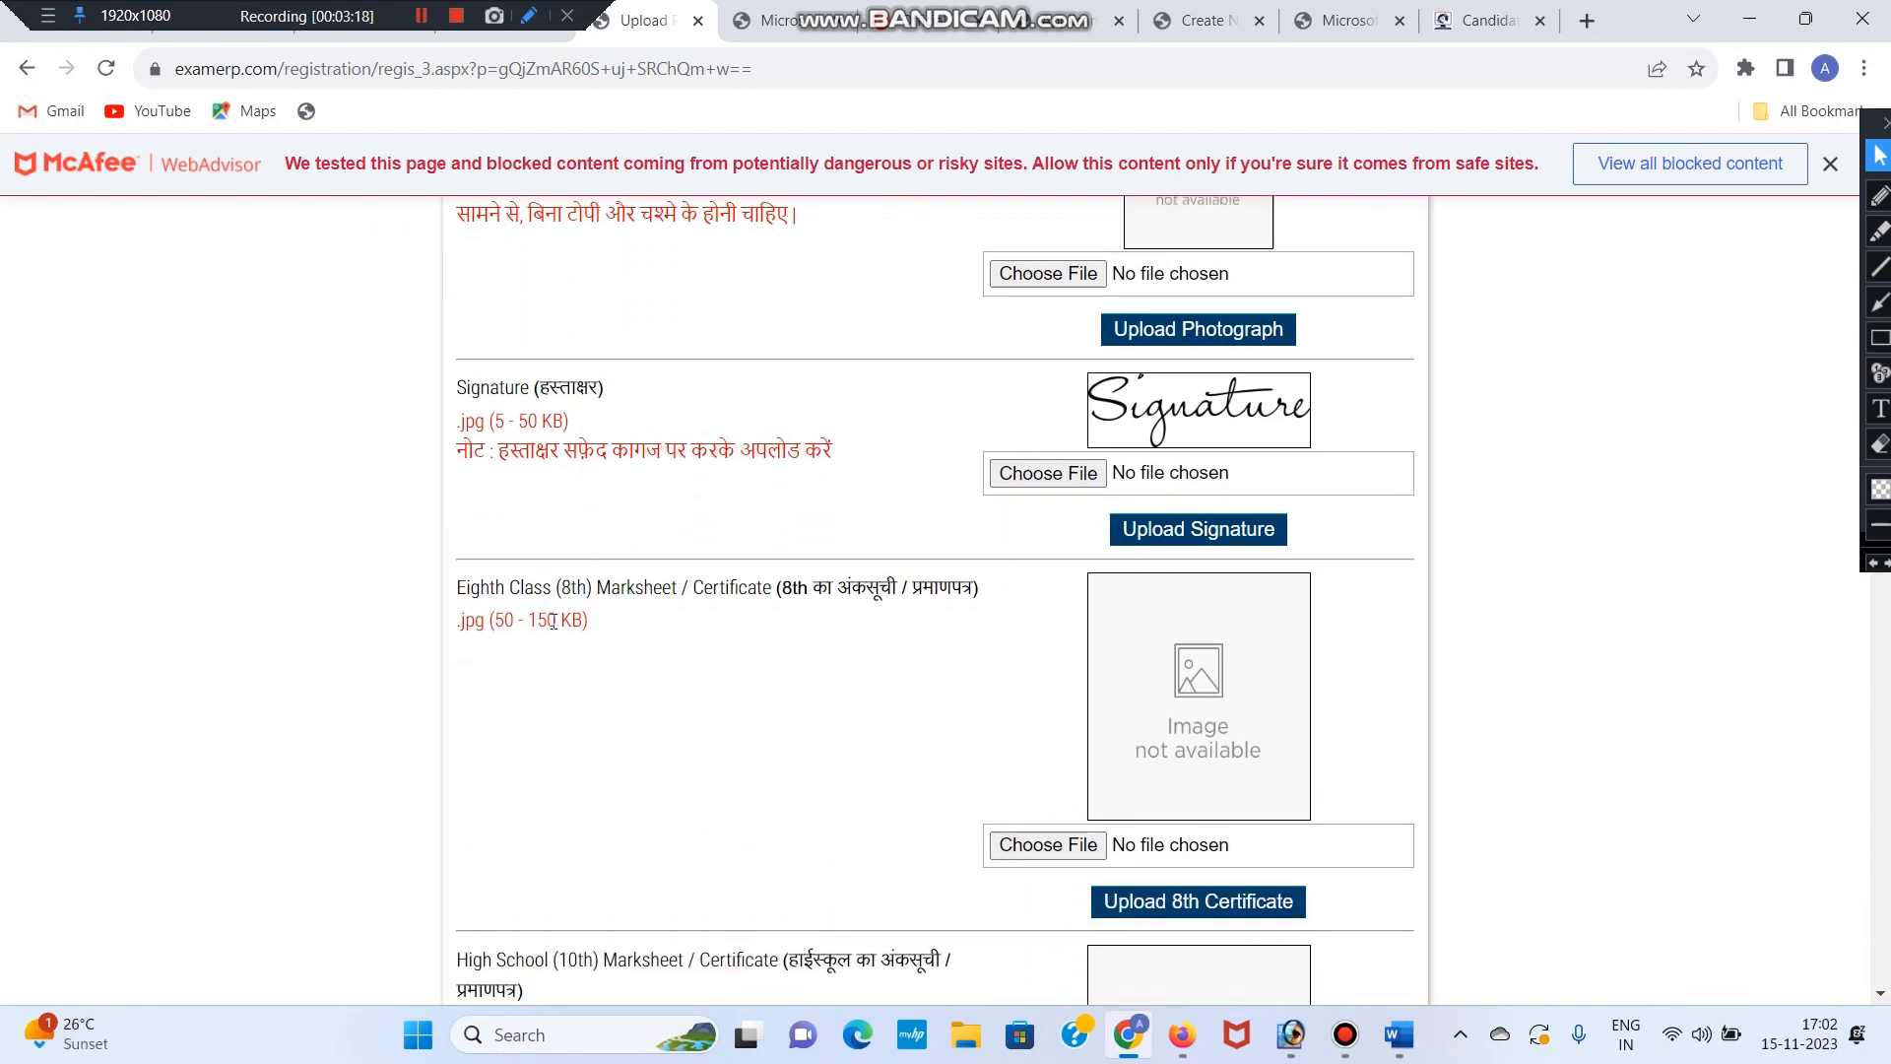
Examine the upload requirements for the Eighth Class (8th) and High School (10th) marksheets or certificates.
scroll(553, 620, down, 2)
drag(504, 498, 610, 511)
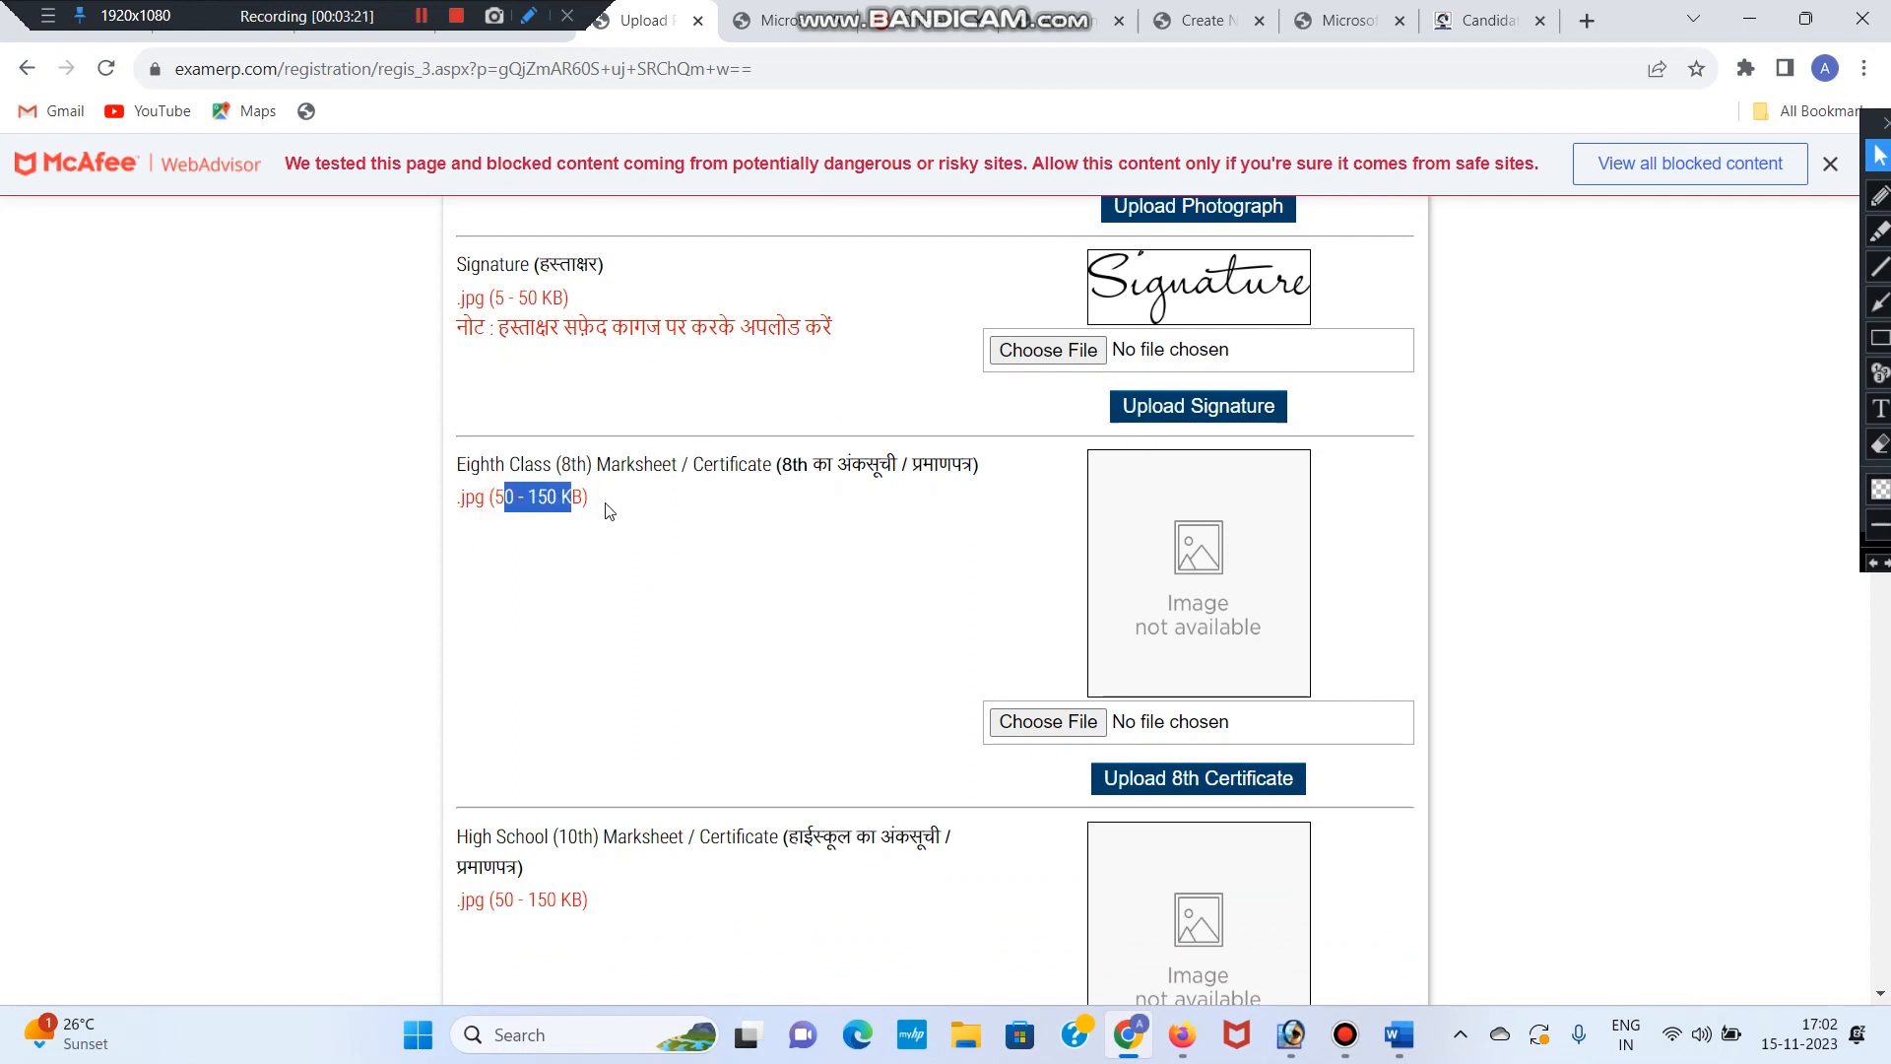
click(603, 504)
drag(457, 498, 488, 504)
drag(529, 515, 523, 514)
scroll(560, 532, down, 2)
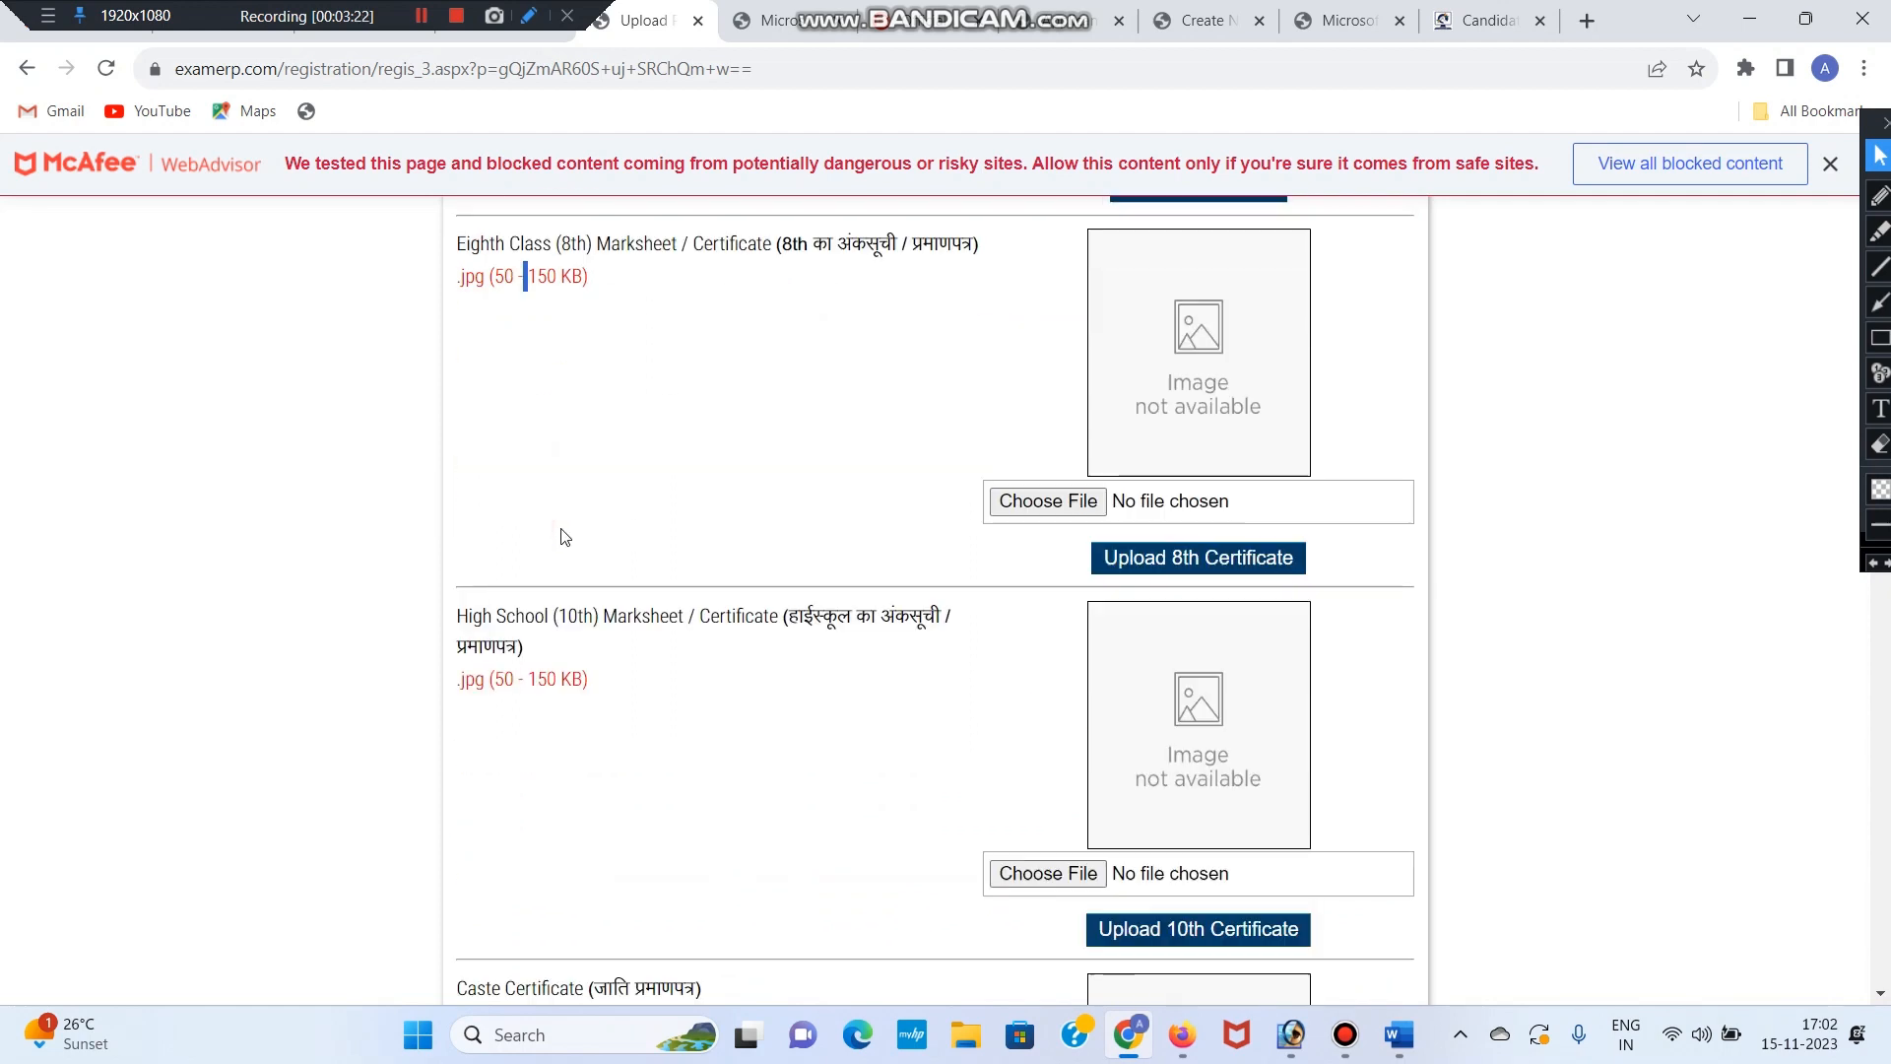
scroll(565, 537, down, 1)
drag(550, 591, 757, 592)
click(773, 599)
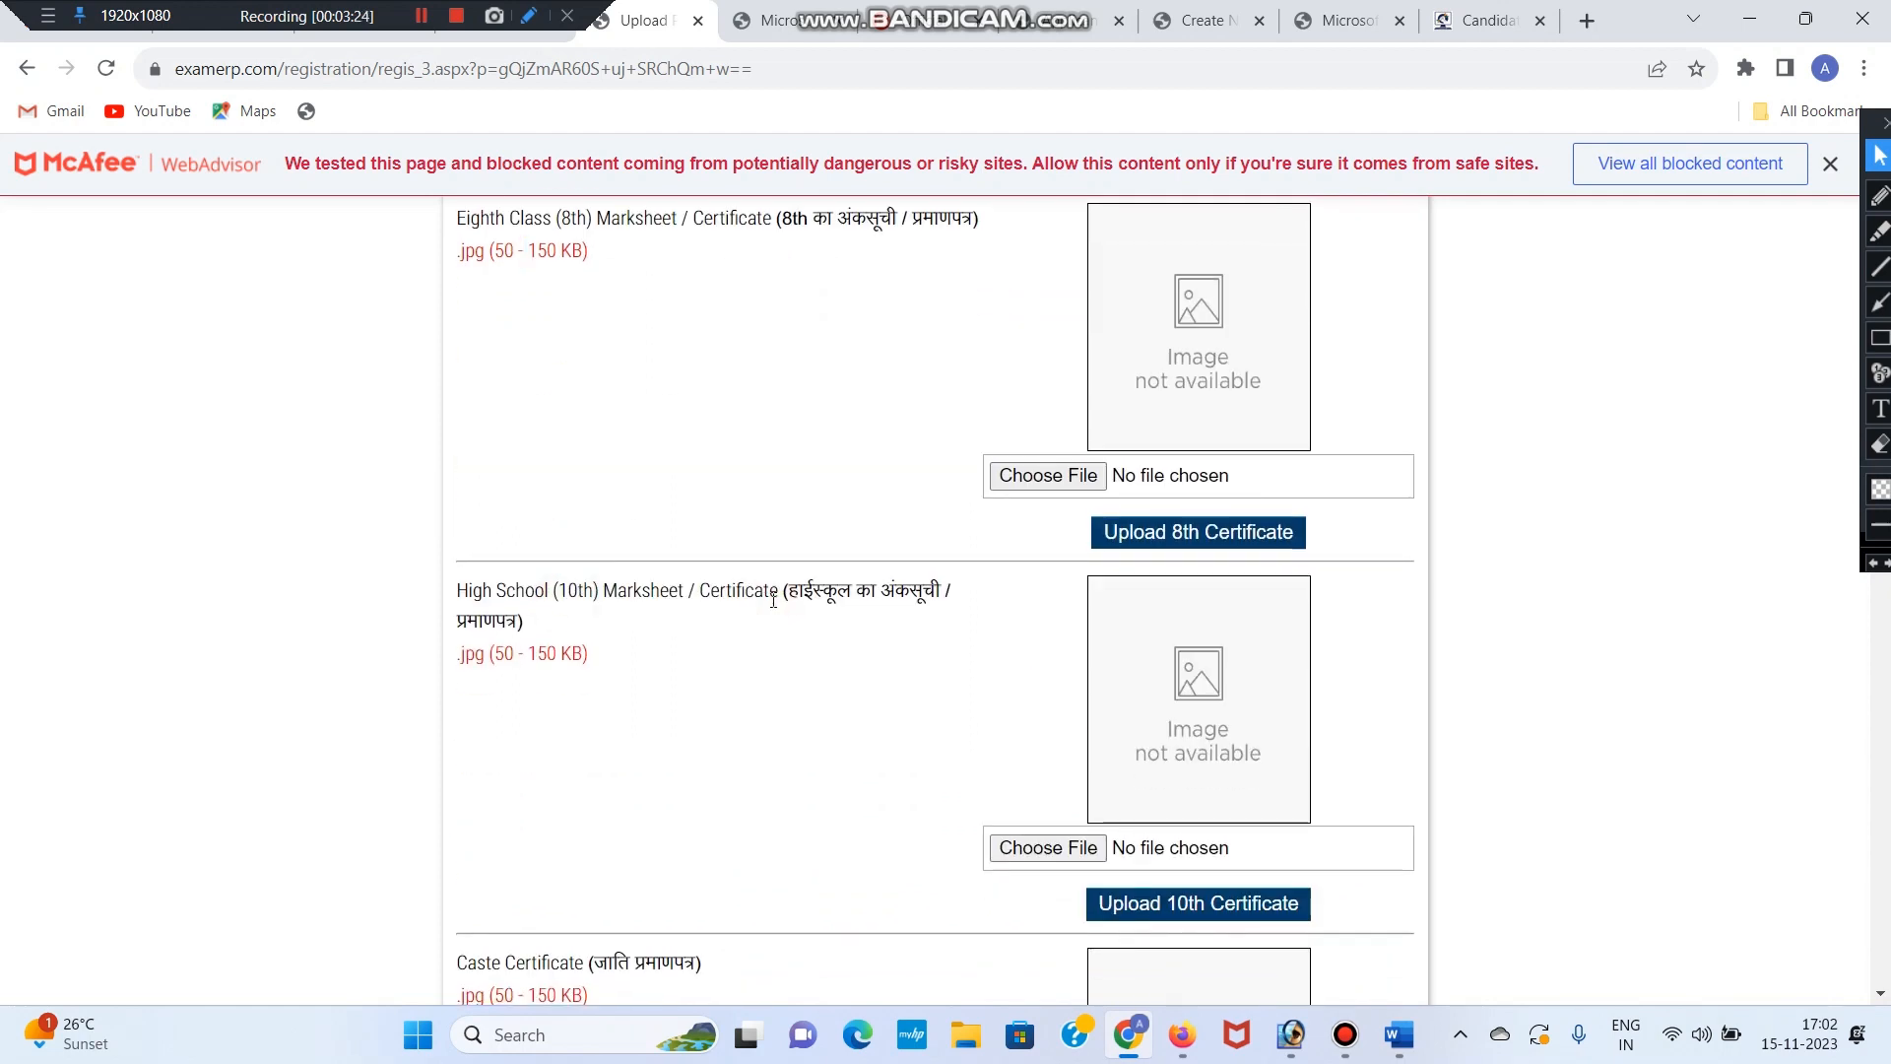
drag(501, 664, 579, 658)
click(612, 654)
Examine the file format and size requirements for the caste certificate.
scroll(544, 645, down, 4)
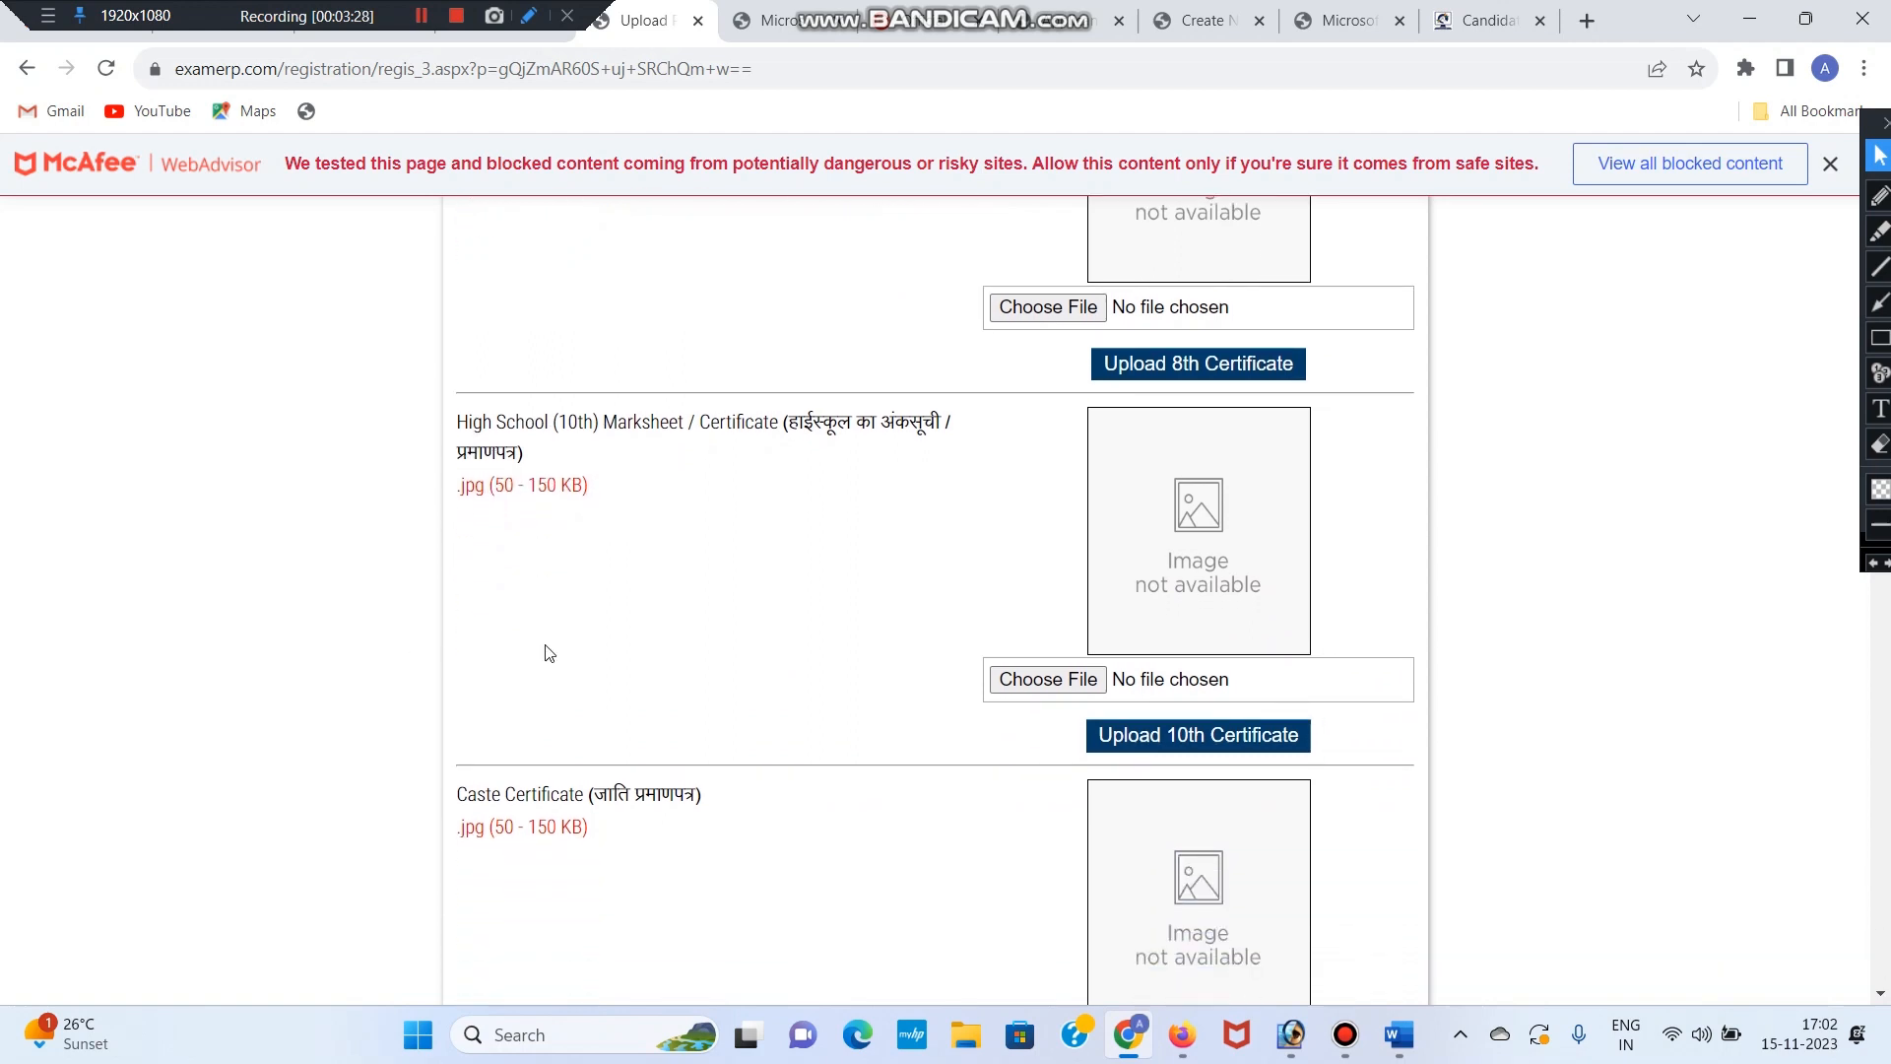
click(678, 594)
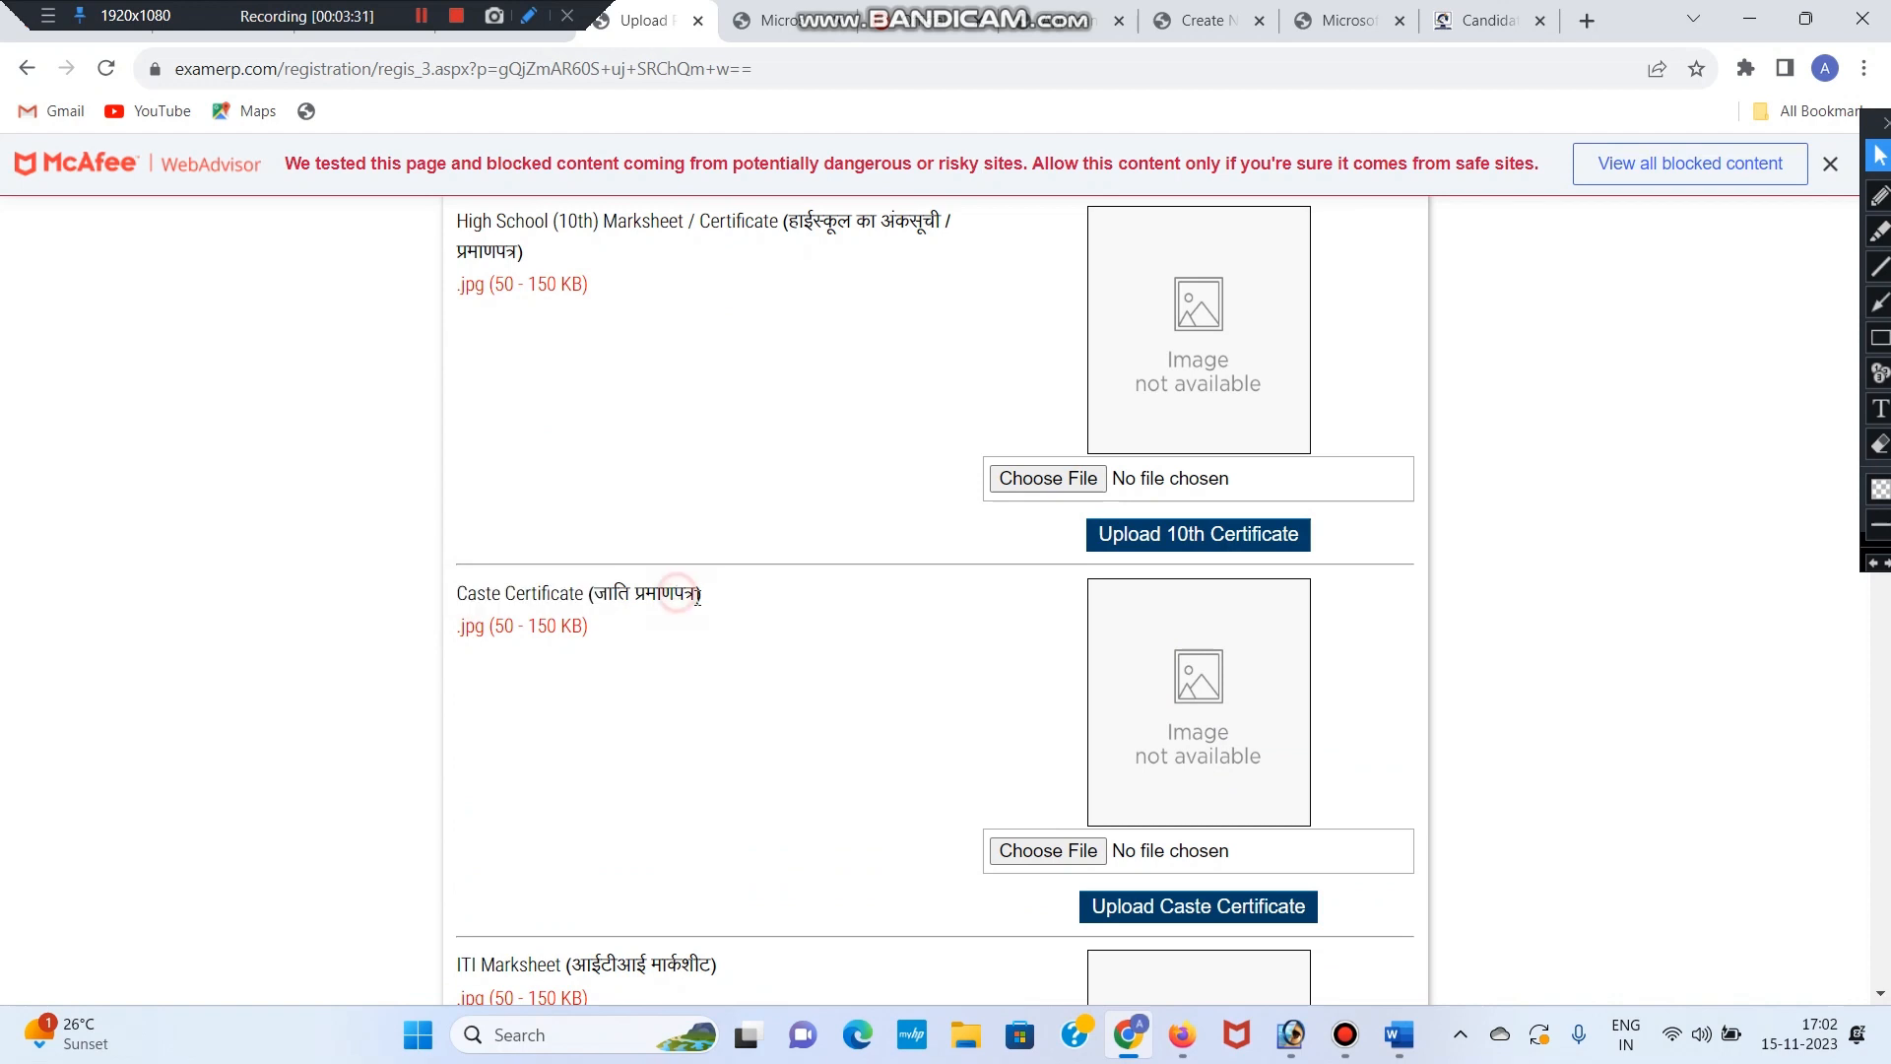
drag(714, 597, 636, 595)
click(578, 556)
click(711, 600)
scroll(715, 607, down, 1)
drag(487, 511, 575, 511)
click(627, 515)
scroll(642, 535, down, 2)
Examine the upload requirements for the ITI marksheet and the ITI certificate (NCVT/SCVT).
scroll(642, 535, down, 1)
drag(459, 596, 788, 601)
click(788, 601)
scroll(778, 600, down, 3)
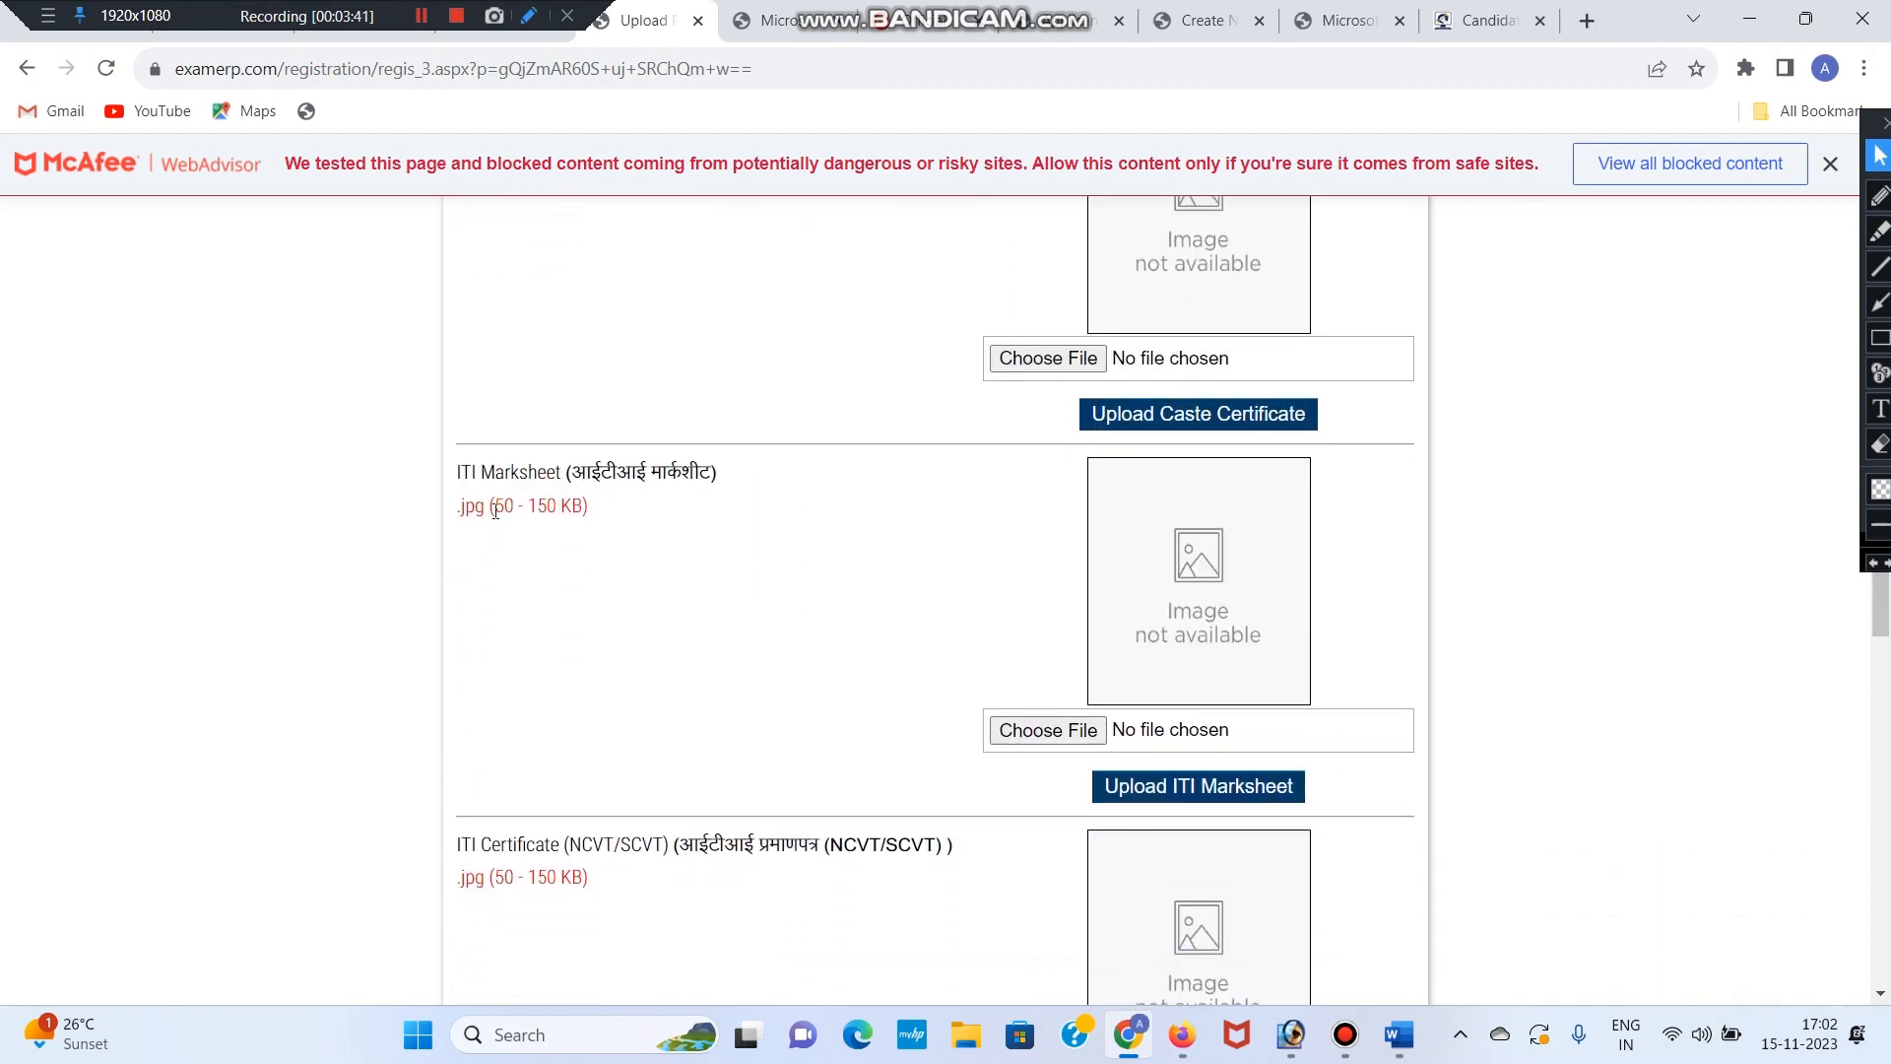
scroll(619, 535, down, 2)
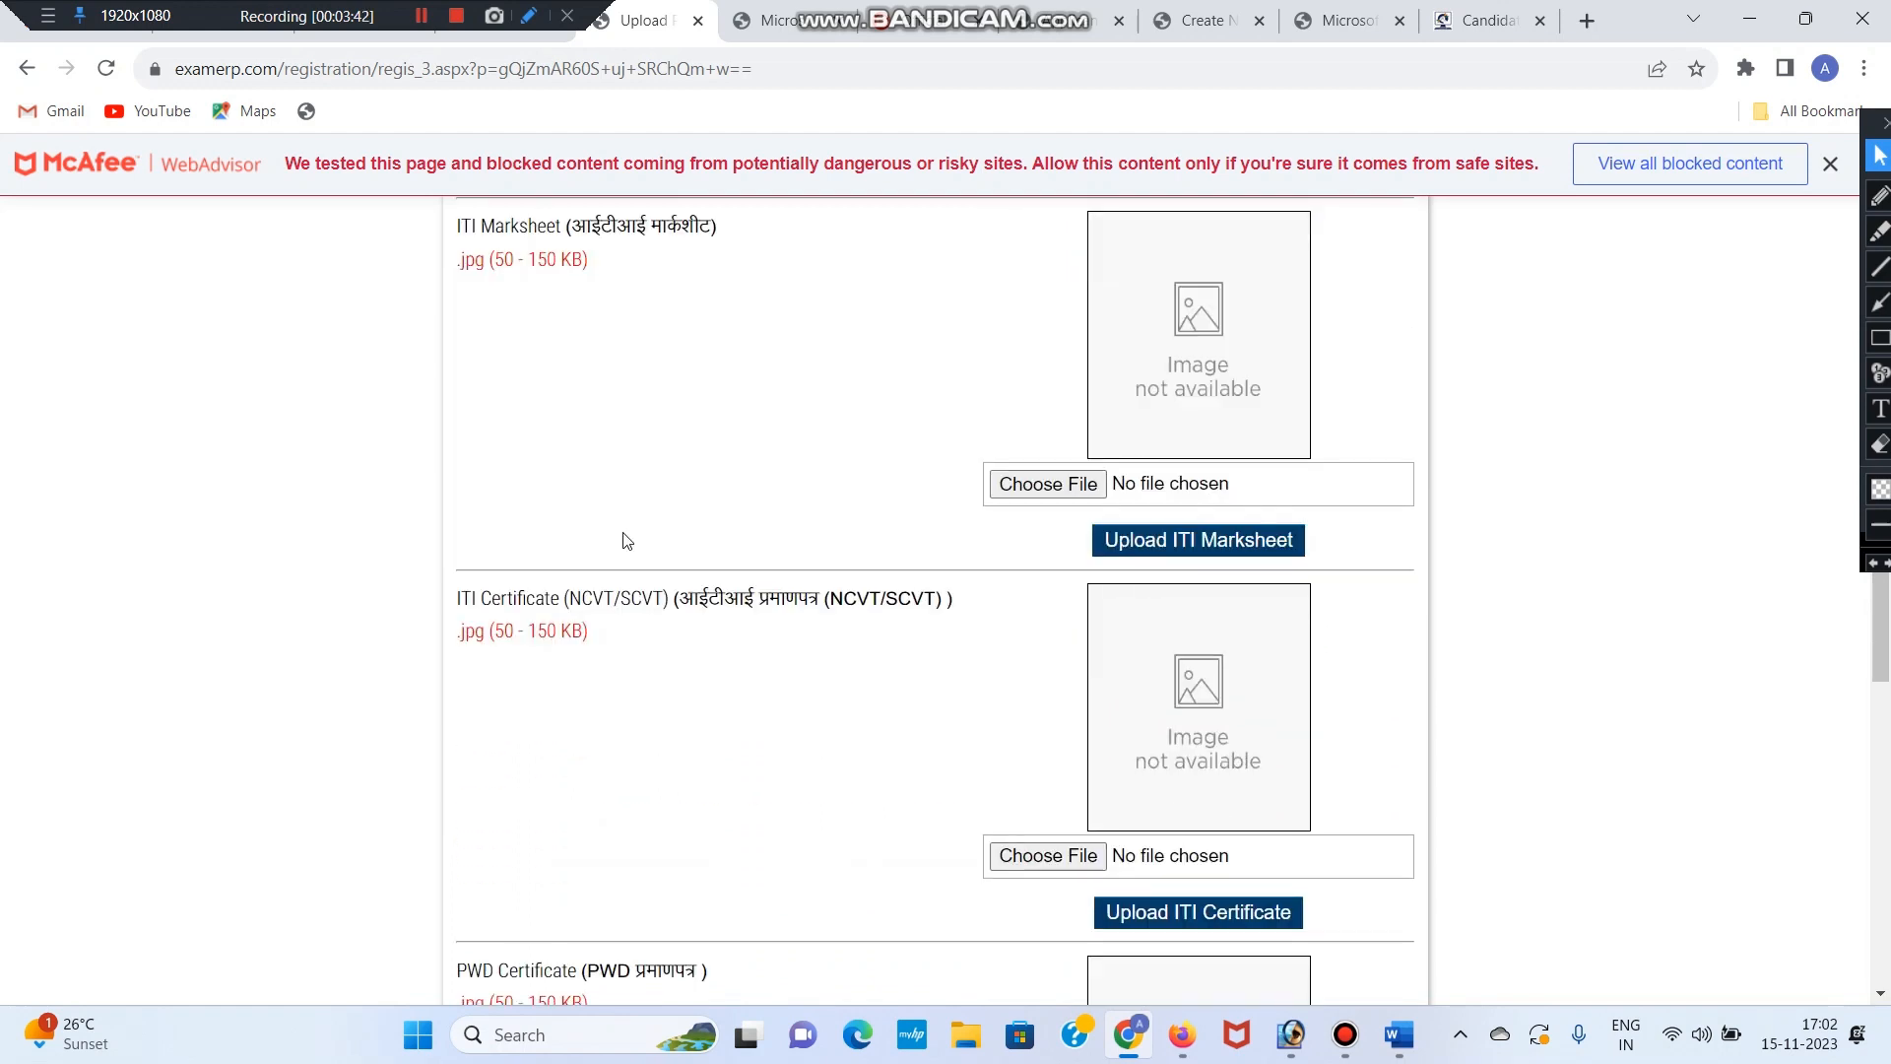
drag(456, 596, 696, 603)
click(697, 603)
scroll(725, 603, down, 3)
Examine the upload requirements for the PWD certificate and the Ex-serviceman certificate.
drag(461, 603, 582, 603)
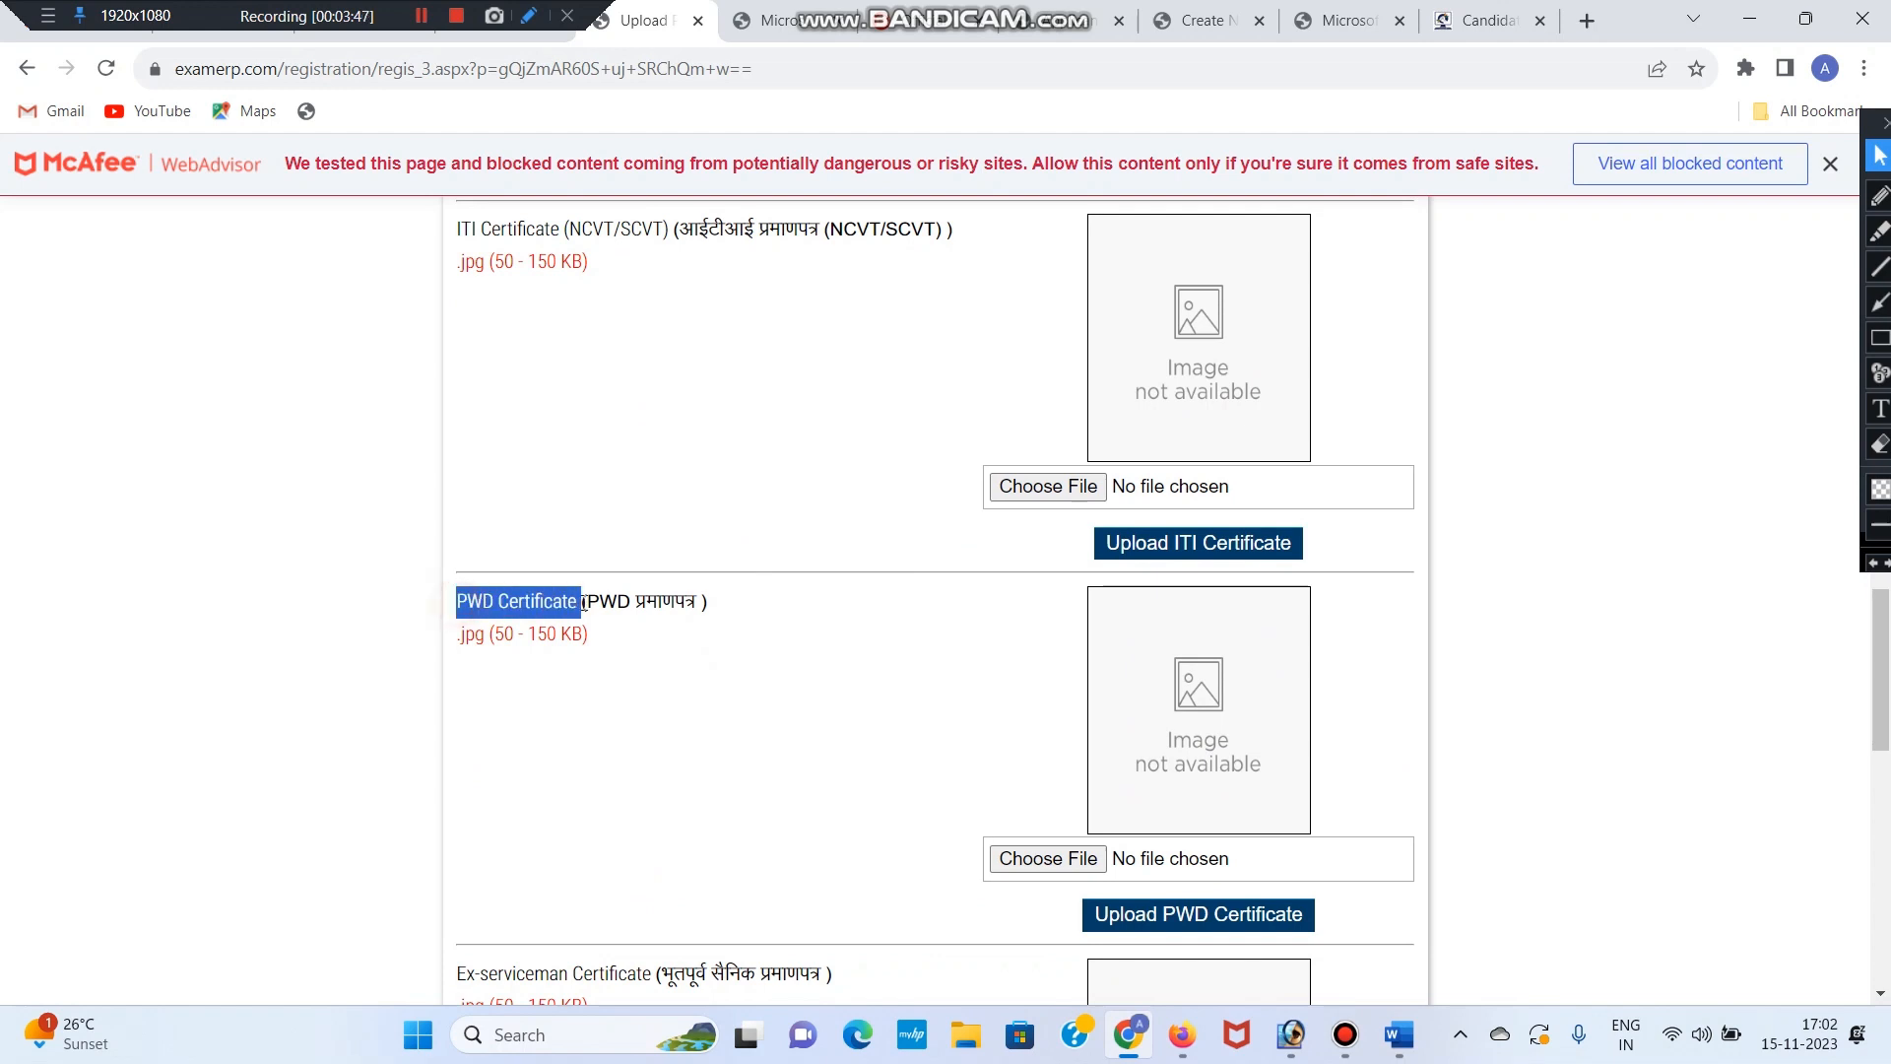
drag(713, 601, 483, 603)
click(705, 612)
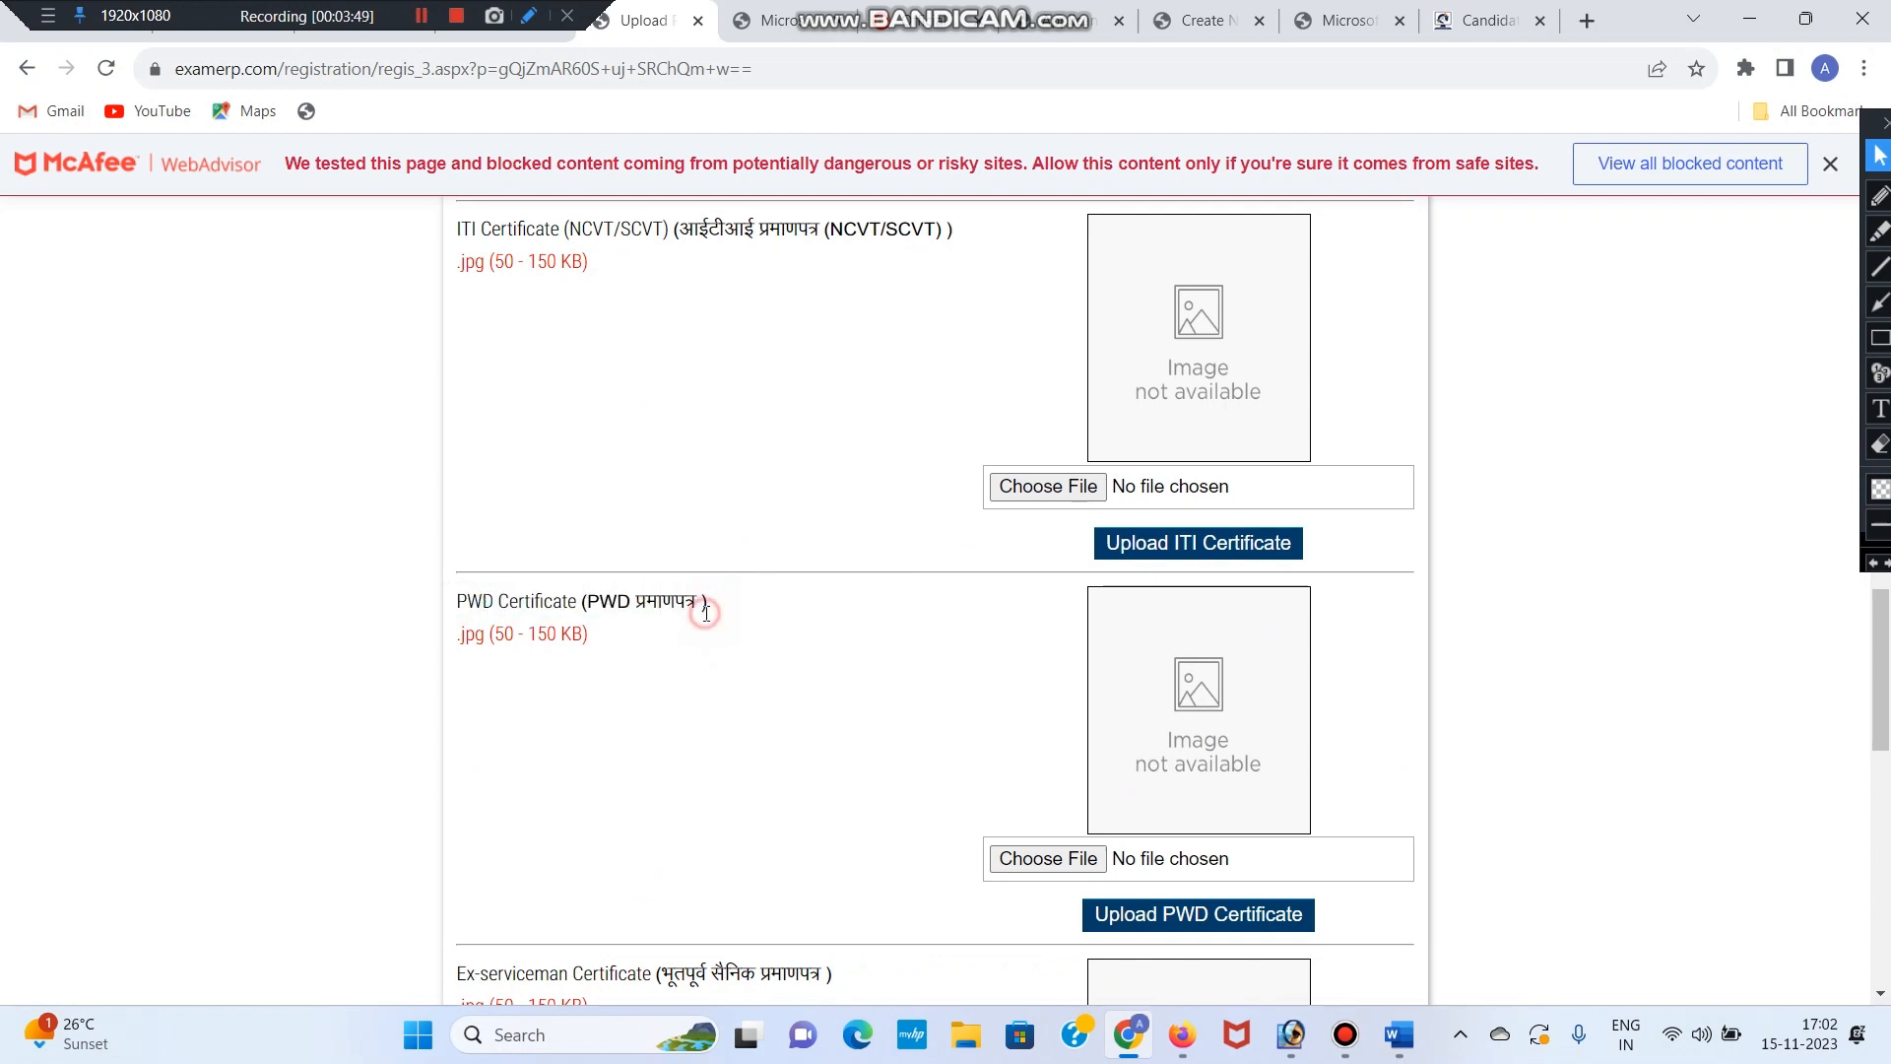
scroll(710, 616, down, 1)
scroll(581, 532, down, 2)
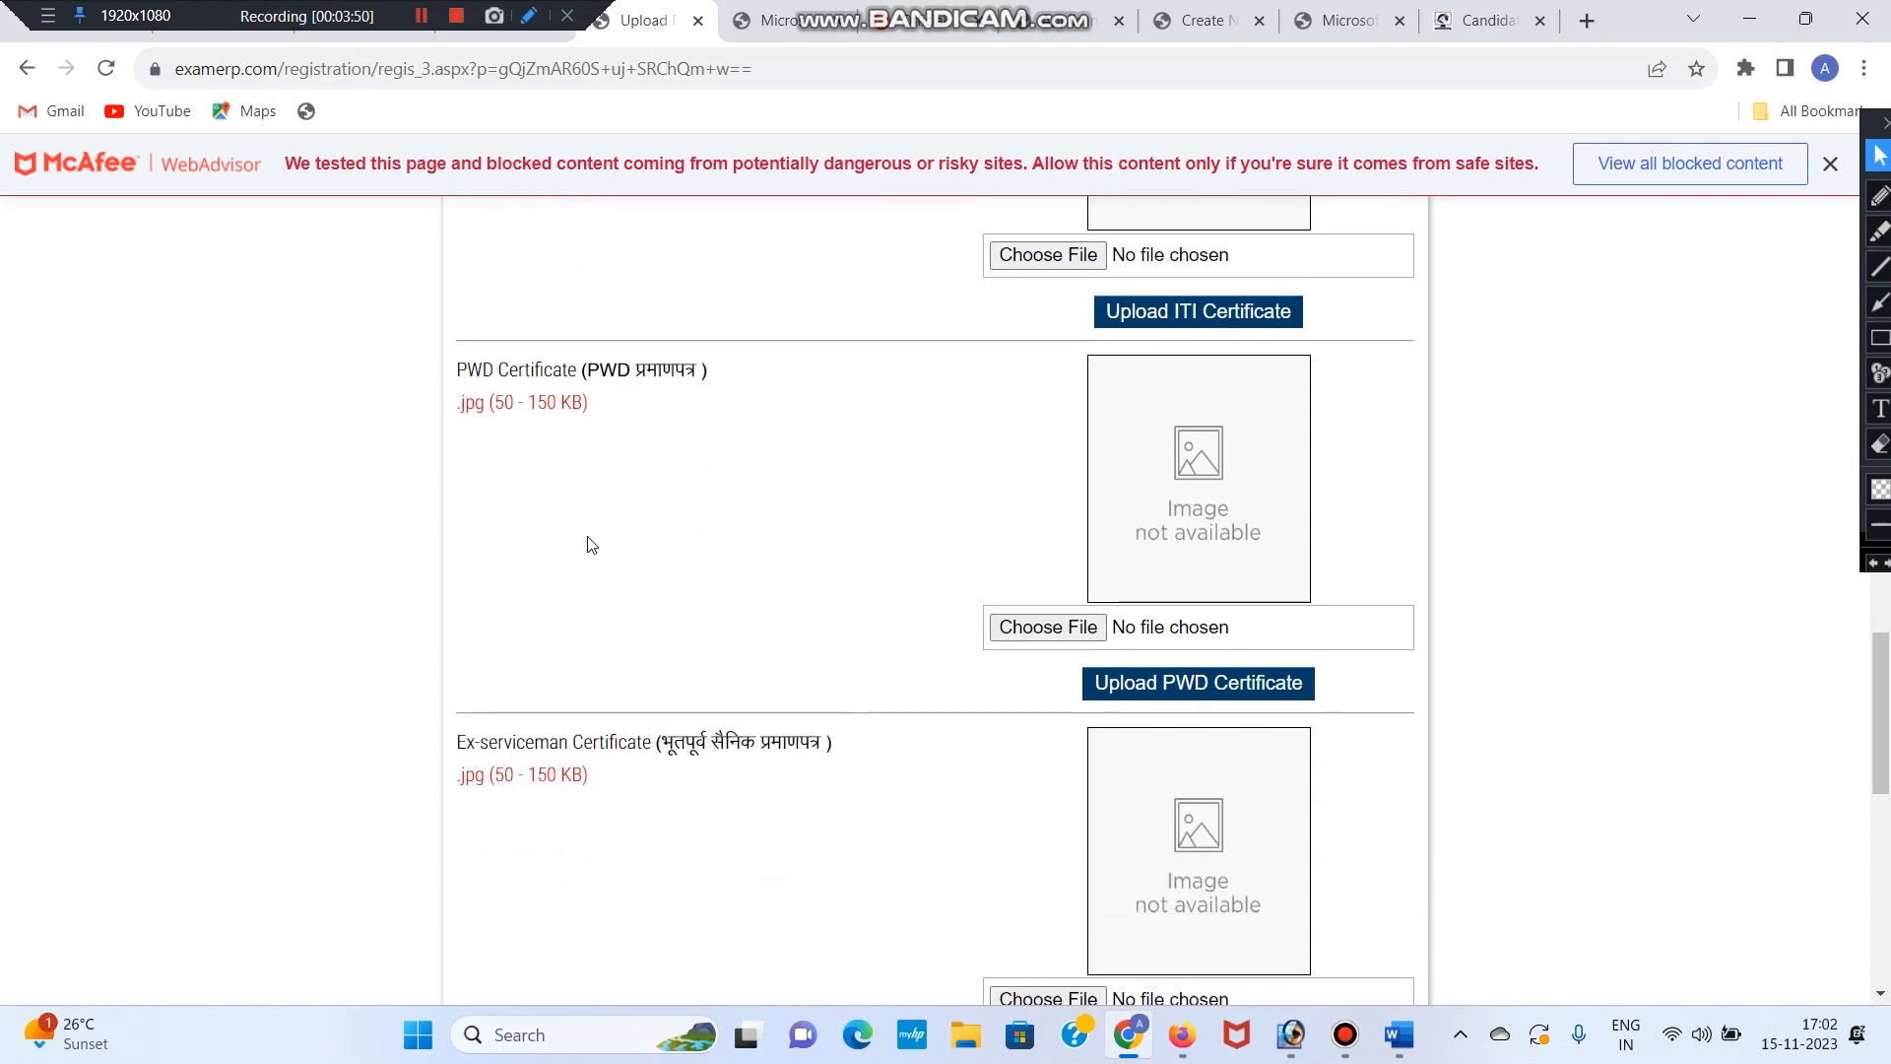
drag(453, 603, 642, 603)
click(642, 603)
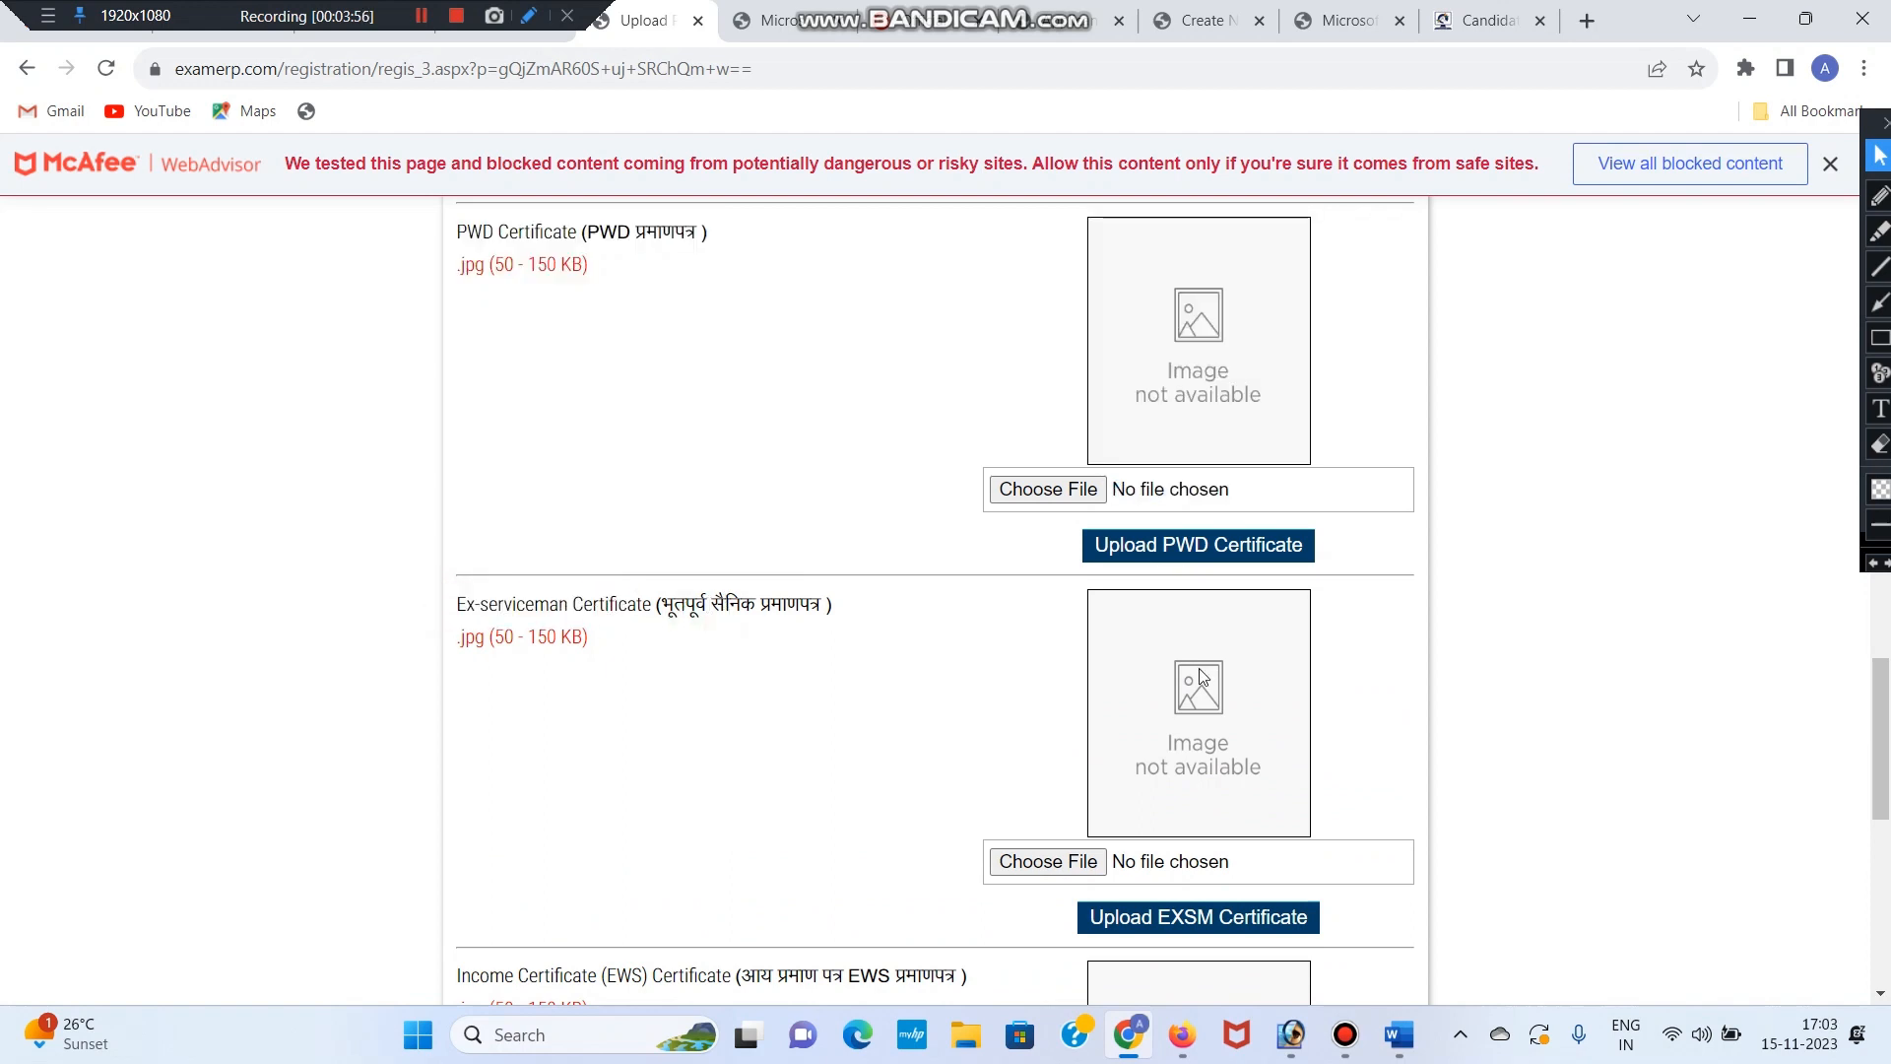
Examine the upload requirements for the Income (EWS) certificate.
scroll(787, 680, down, 3)
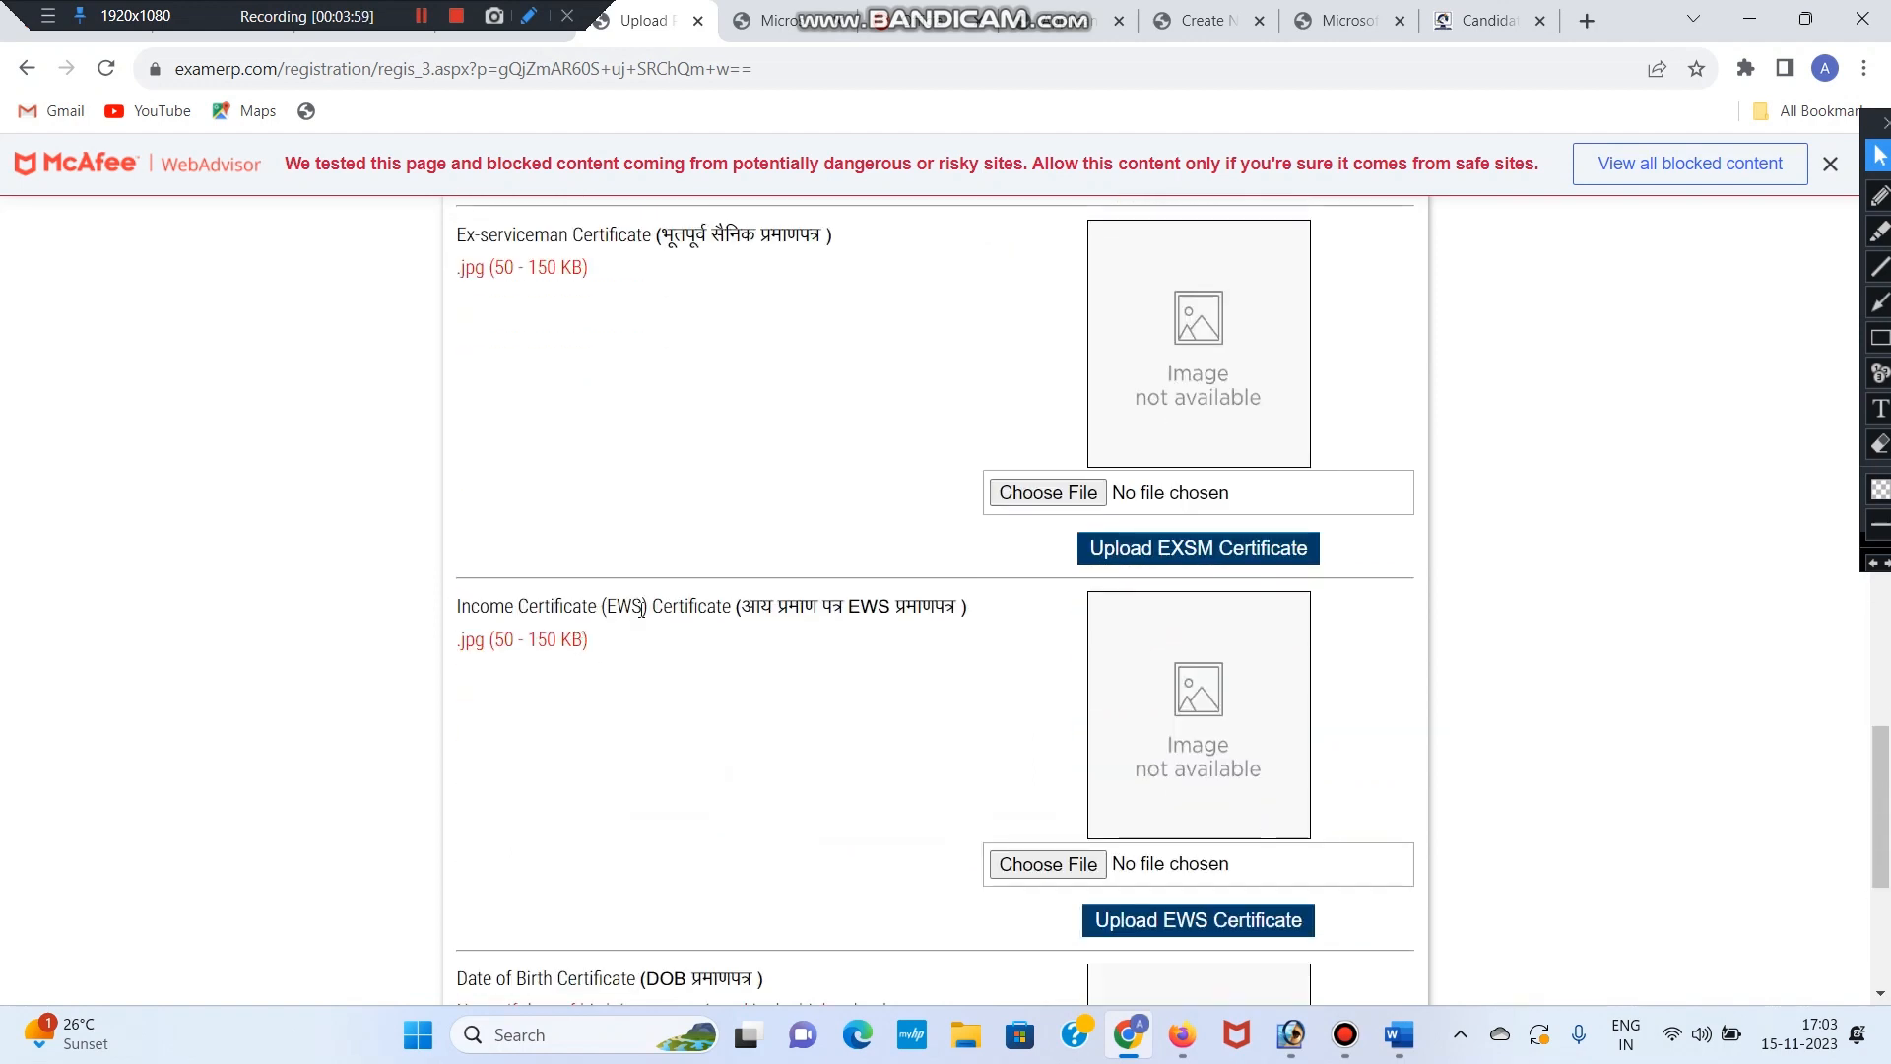
drag(742, 605, 908, 611)
click(915, 619)
drag(746, 615, 824, 609)
click(871, 646)
Examine the Date of Birth certificate's upload requirements and the note on when that certificate is needed.
scroll(724, 621, down, 1)
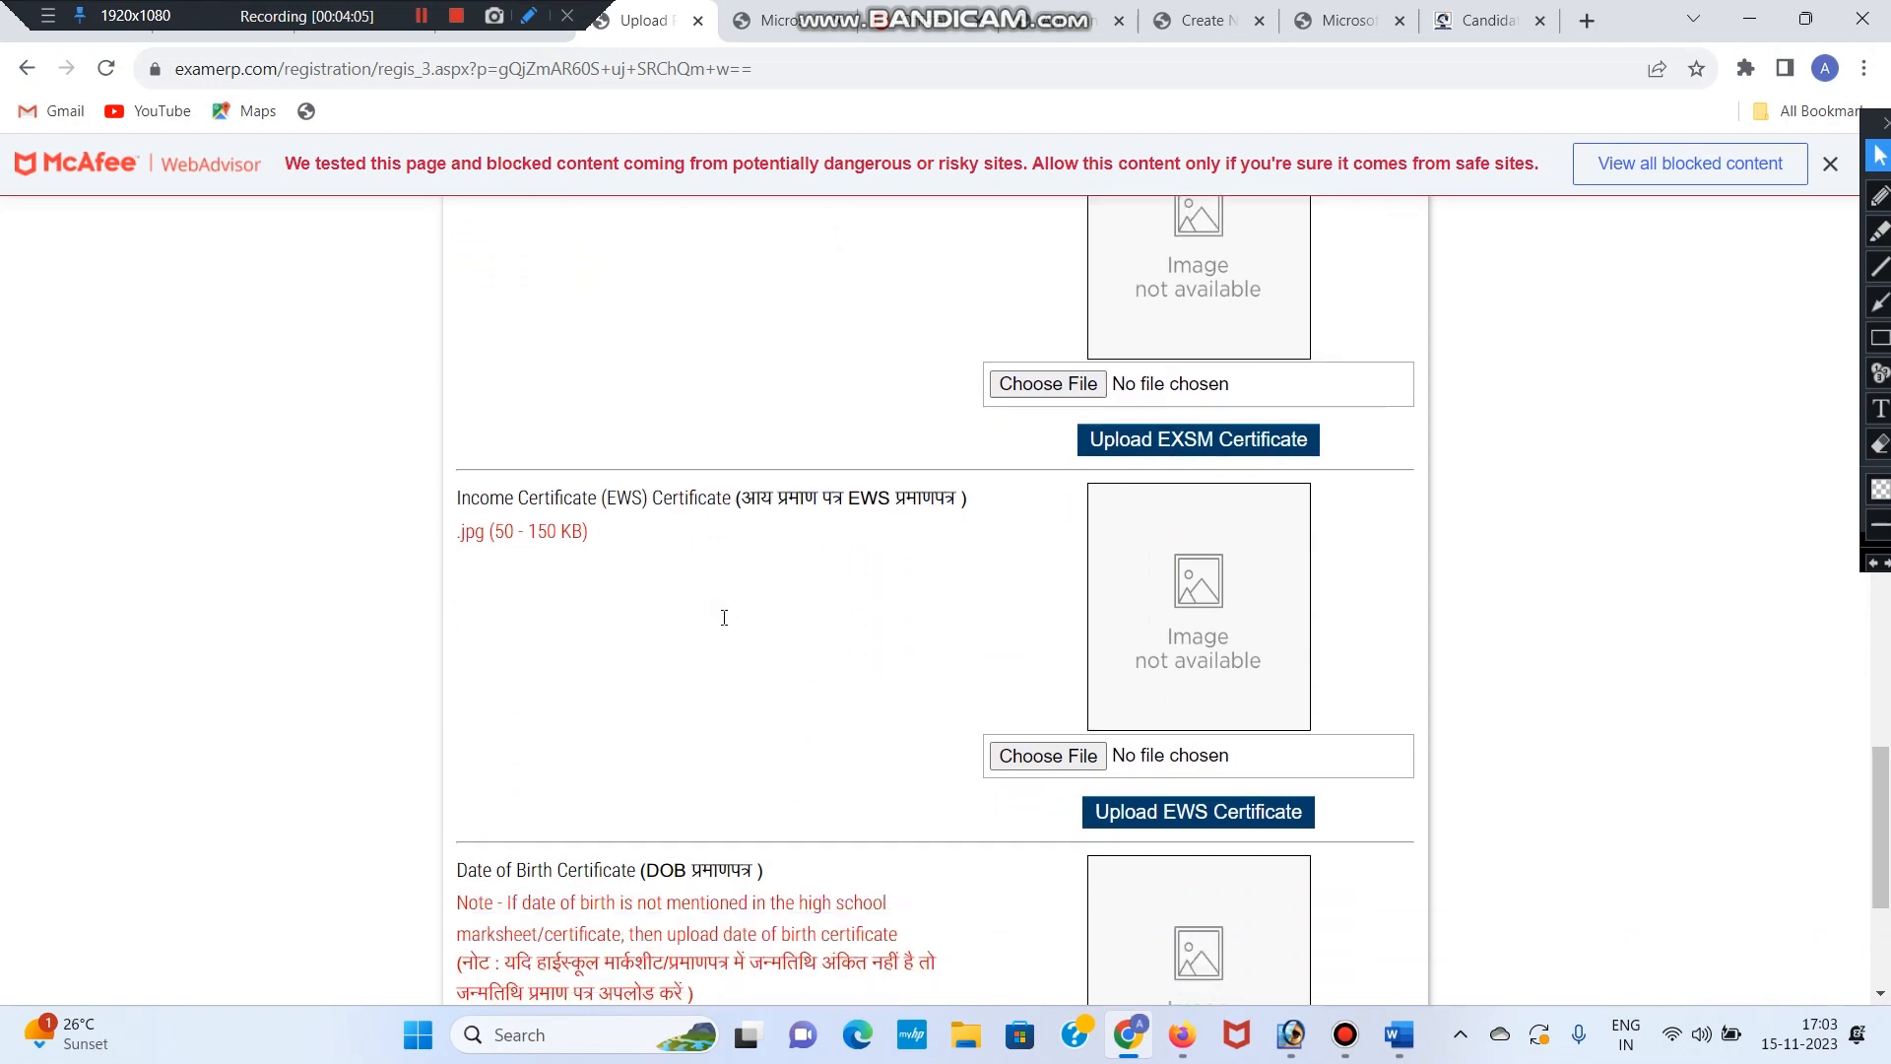
scroll(724, 625, down, 2)
drag(447, 614, 800, 612)
click(658, 613)
click(799, 612)
scroll(527, 601, down, 1)
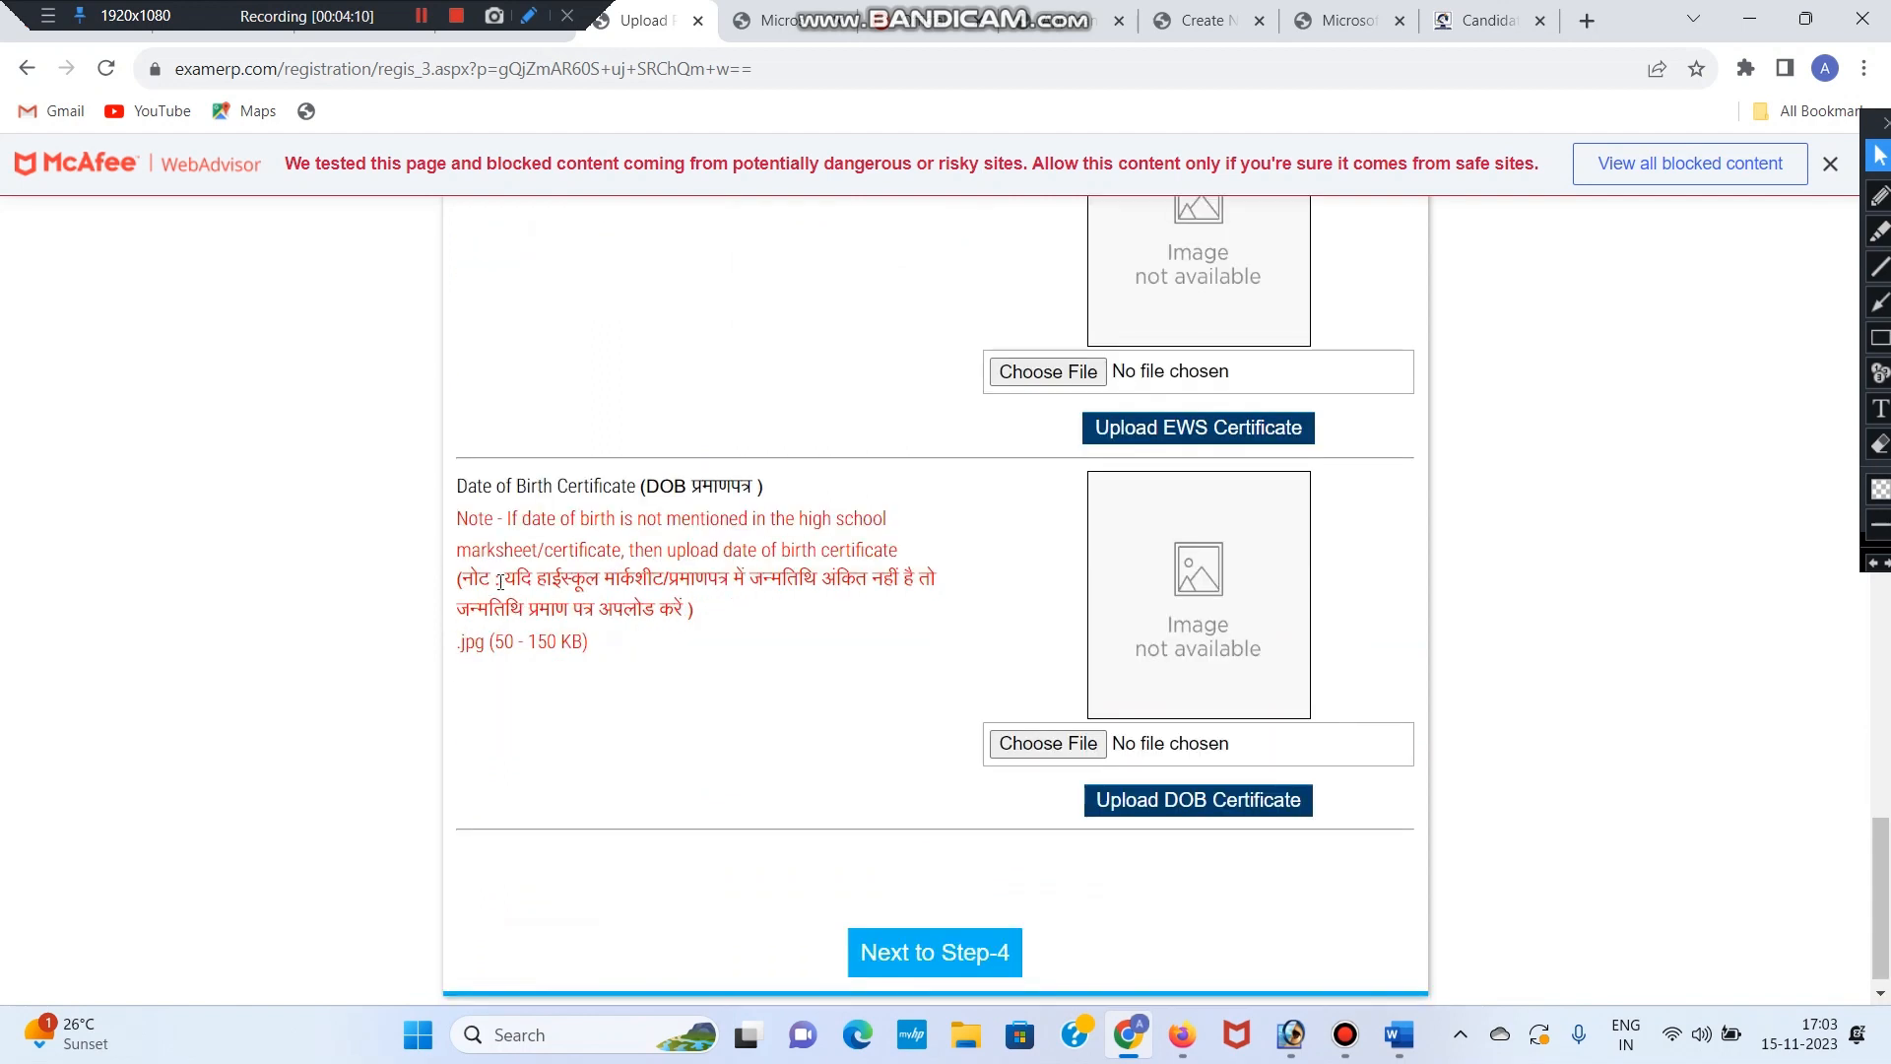
mouse_move(500, 582)
mouse_down()
mouse_move(726, 582)
mouse_move(768, 608)
mouse_move(528, 581)
mouse_up()
click(763, 603)
click(530, 584)
scroll(610, 600, down, 1)
scroll(695, 625, up, 5)
scroll(749, 645, down, 6)
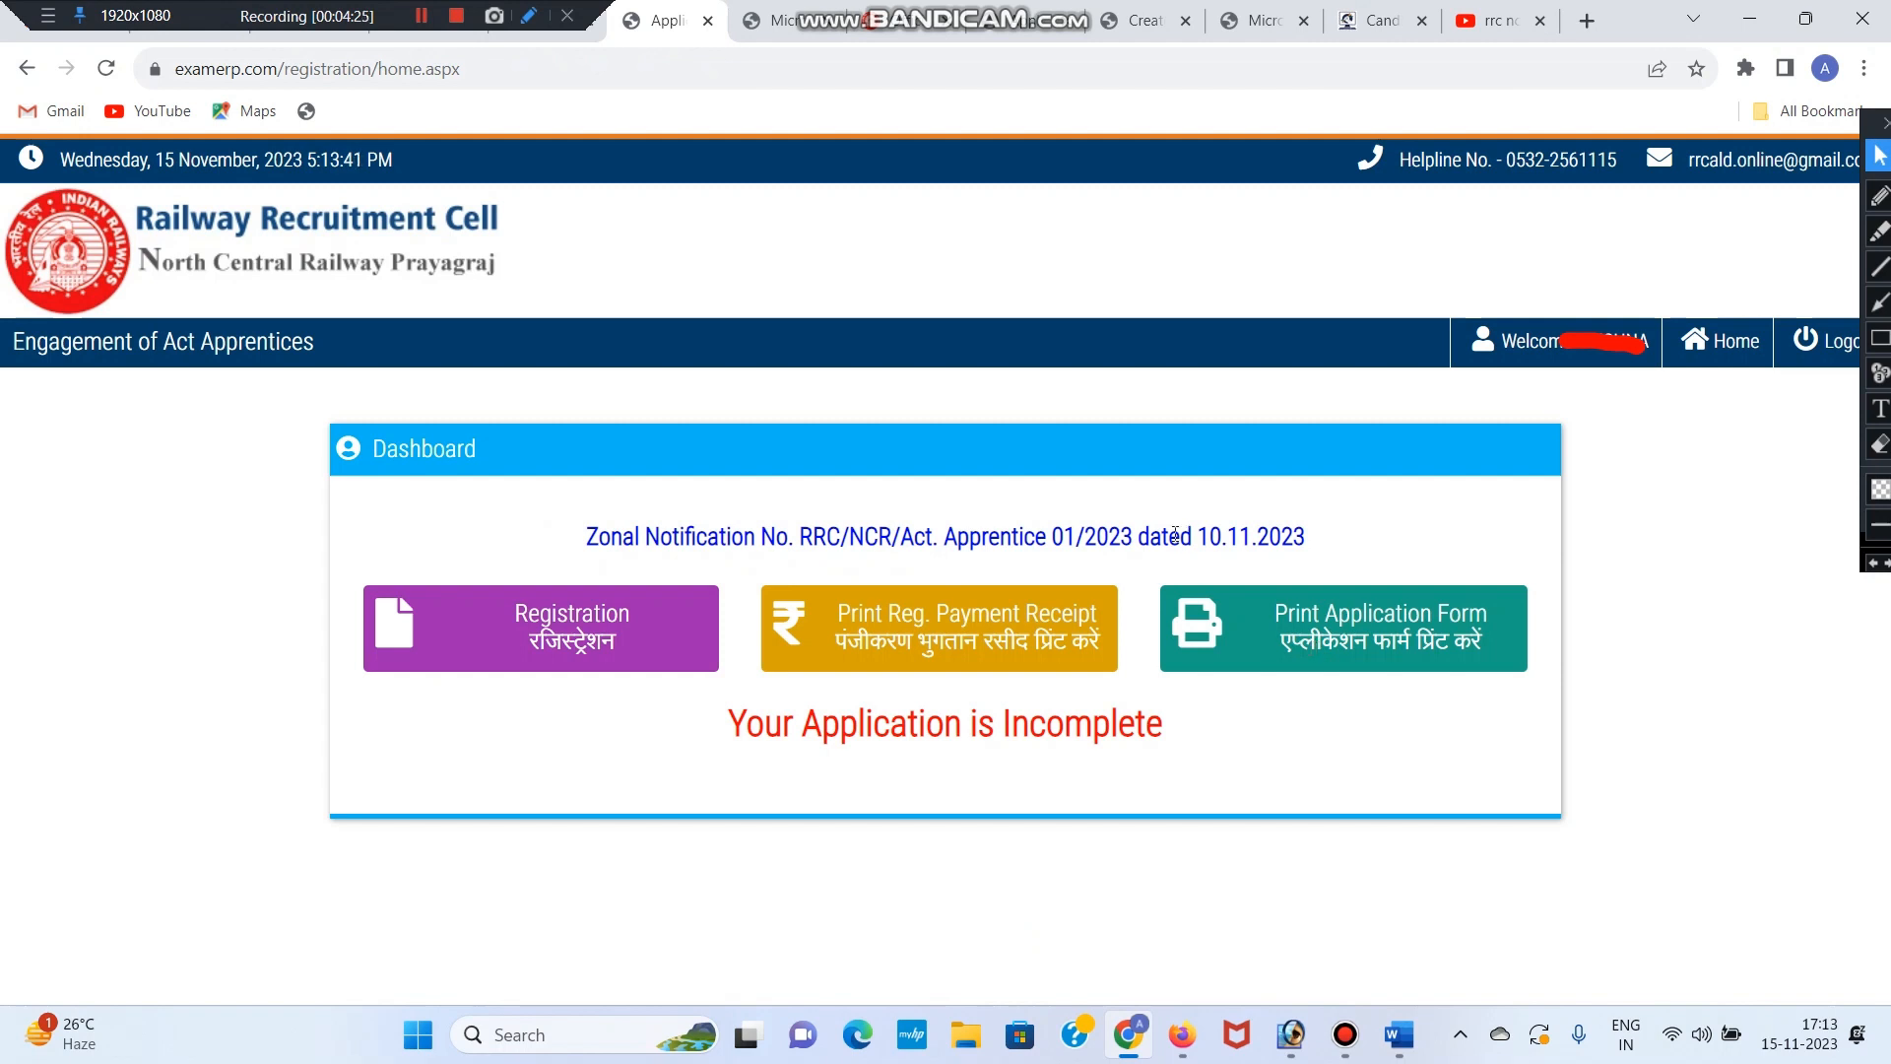
Examine the dashboard options for printing the registration payment receipt and the application form.
drag(840, 613, 1069, 648)
click(1046, 639)
click(854, 601)
click(1094, 653)
mouse_move(1279, 643)
mouse_down()
mouse_move(1491, 648)
mouse_move(1278, 630)
mouse_up()
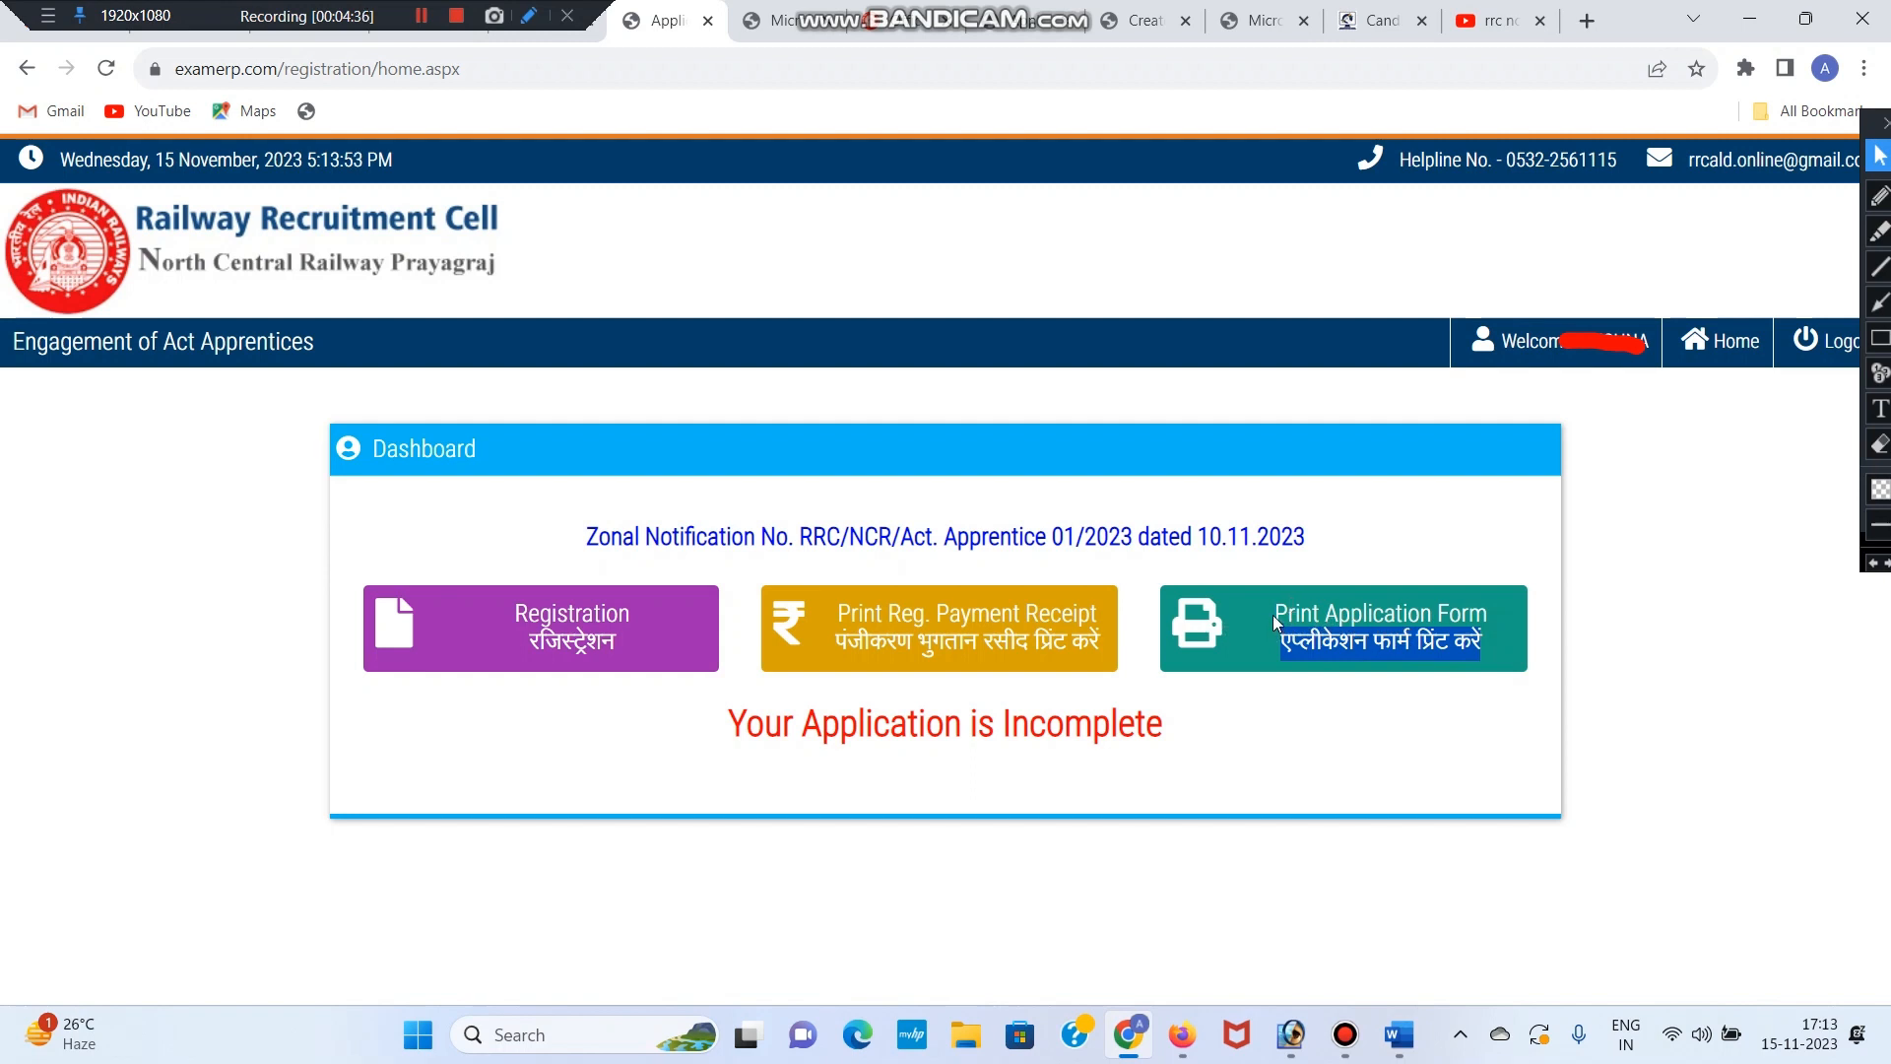
drag(1269, 613, 1485, 655)
click(1566, 640)
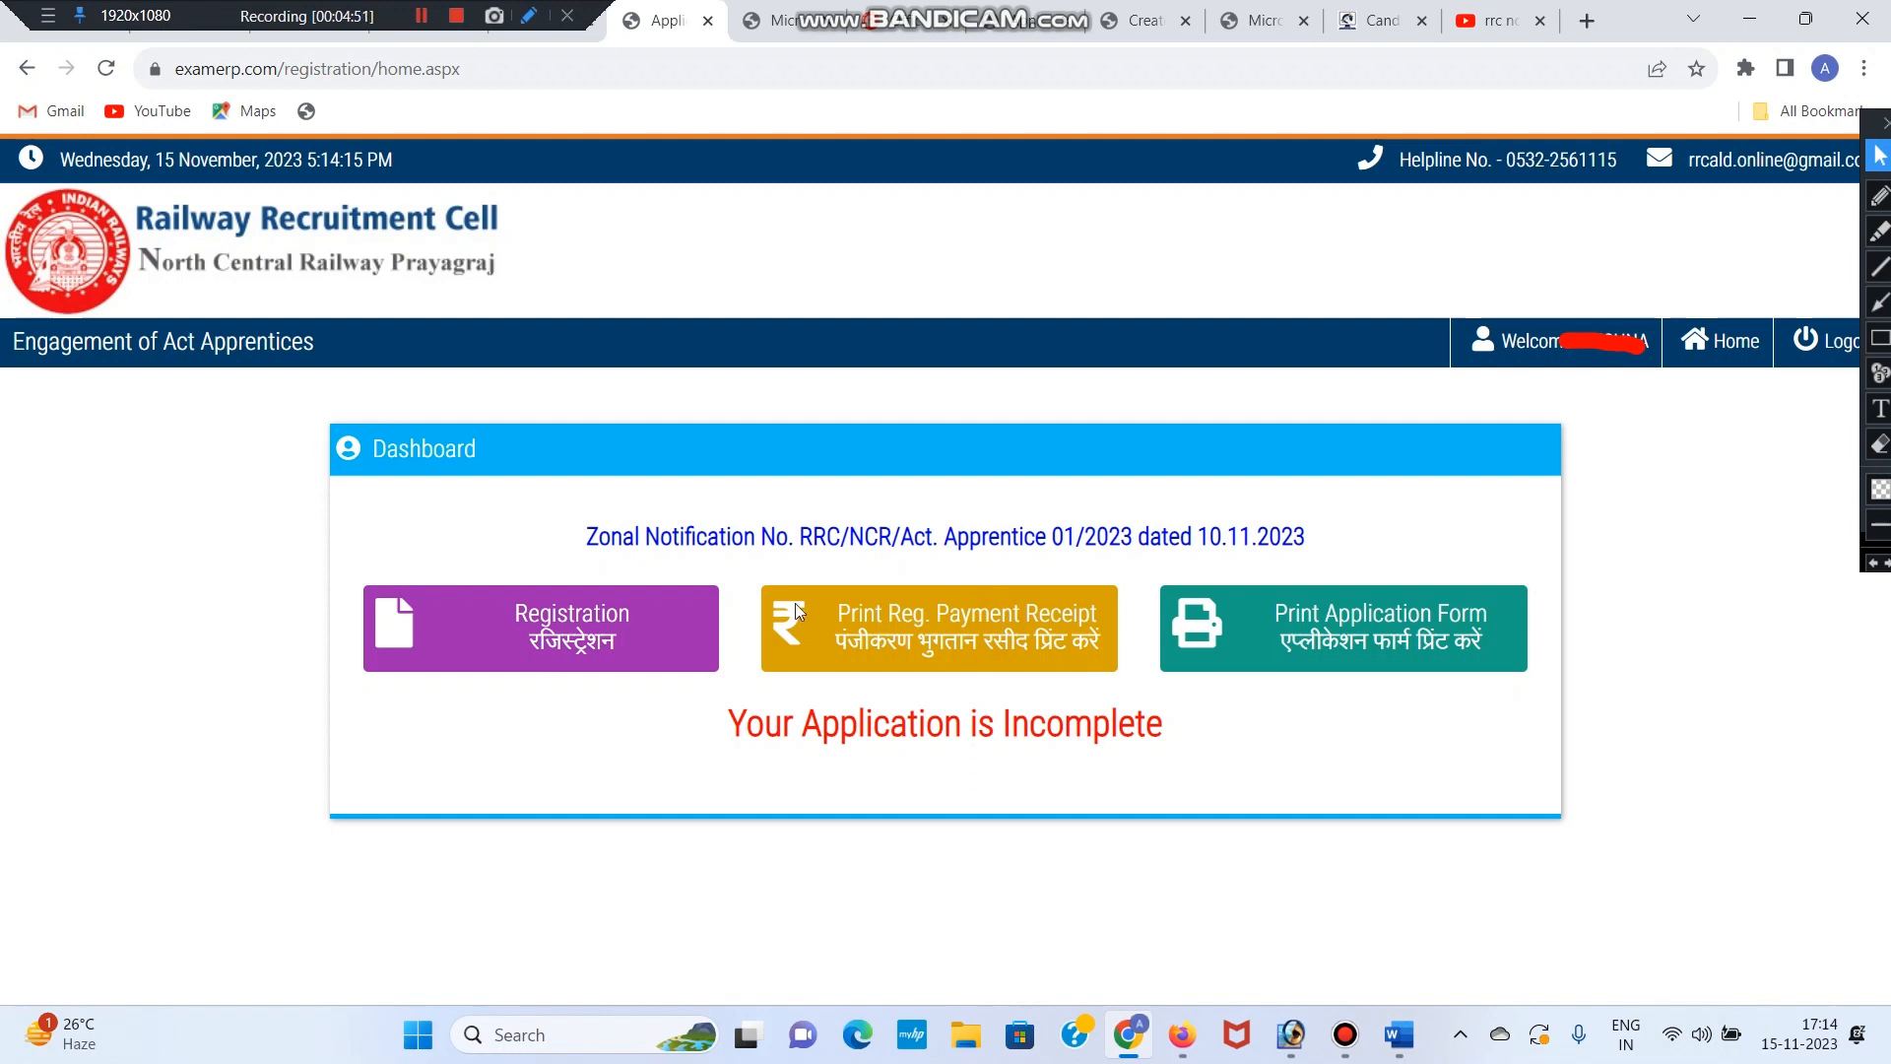
drag(829, 601, 1117, 643)
click(1213, 707)
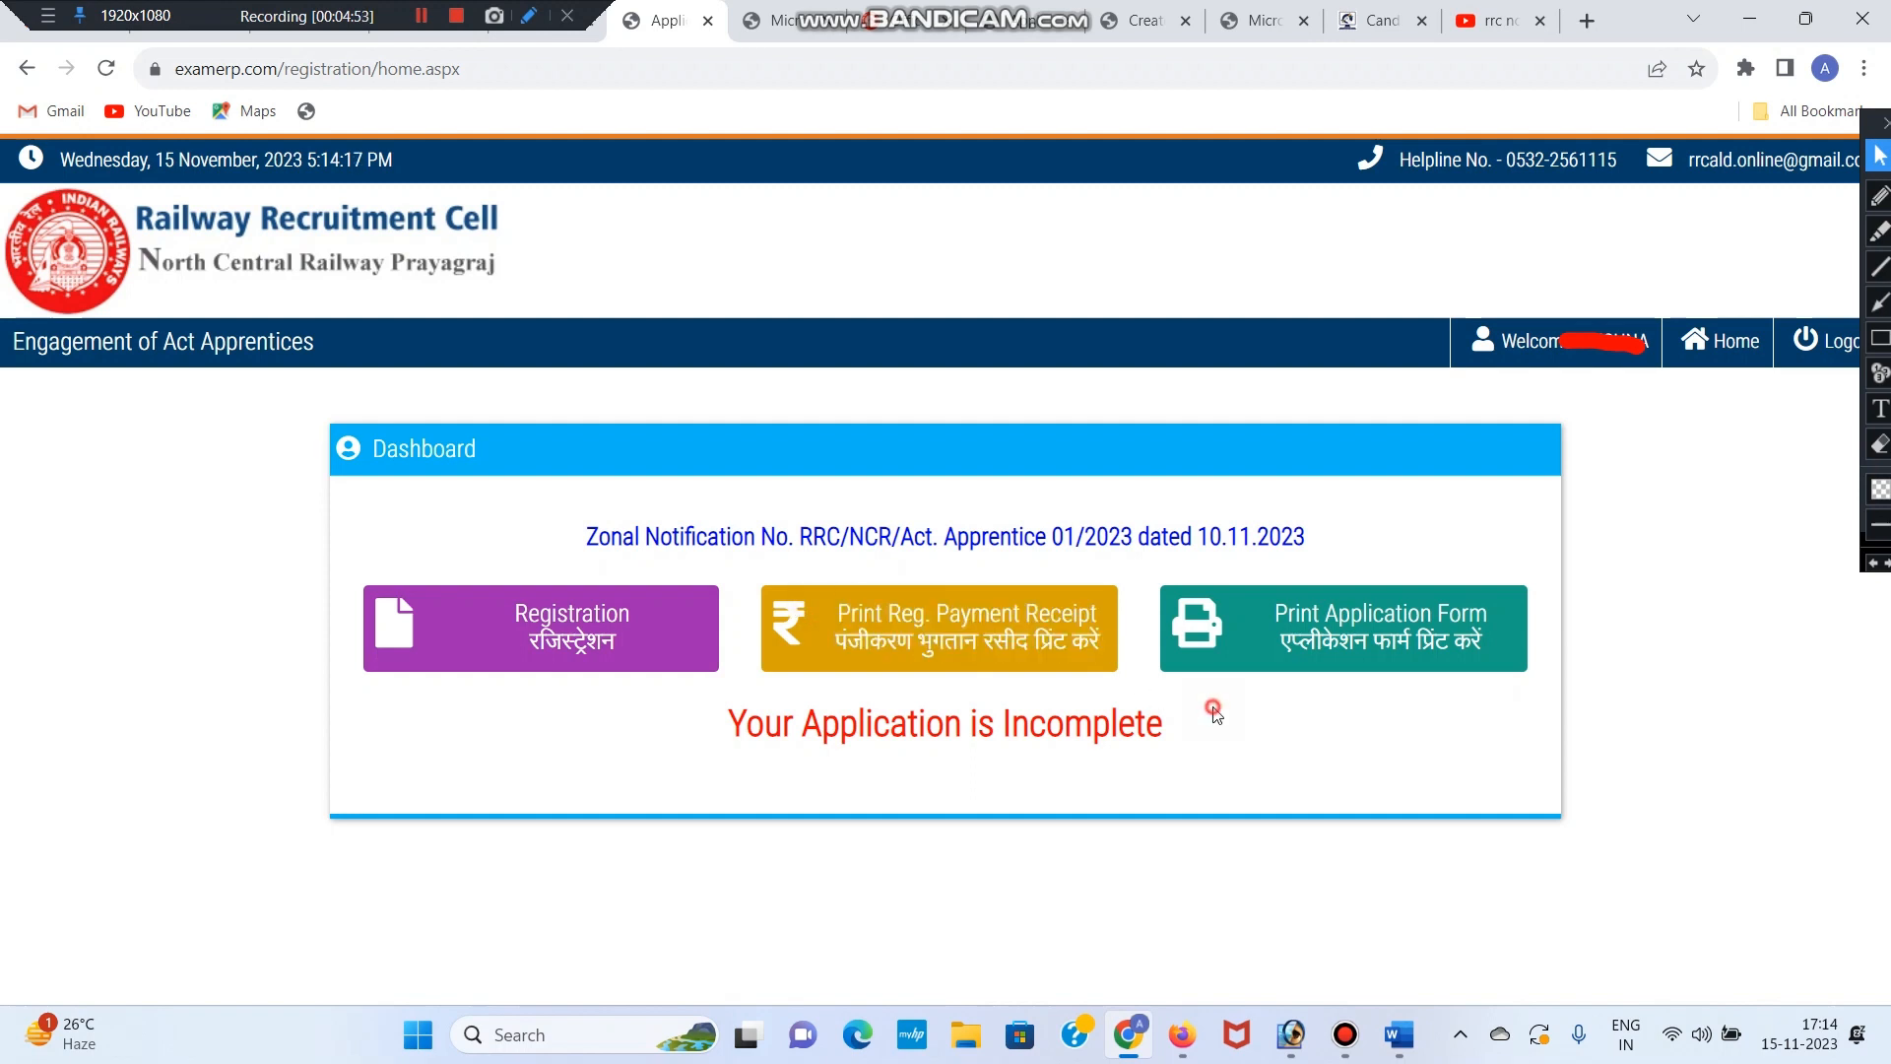